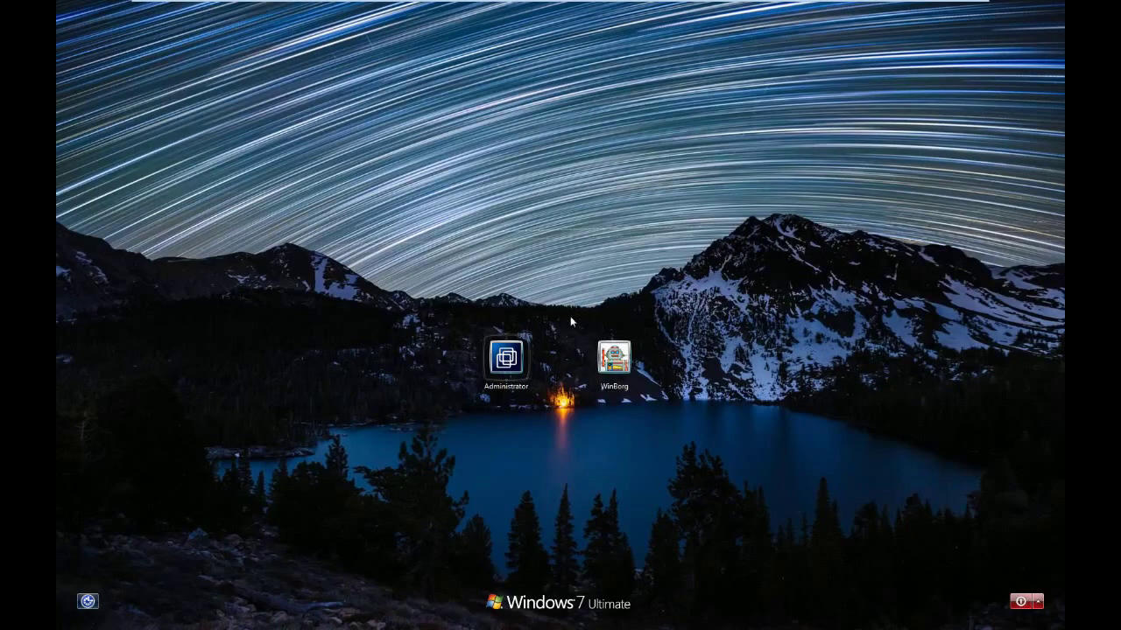
Sign in to the WinBorg account and launch the apps menu from DiscMenu.exe on the WinBorg7 DVD drive
{"action": "left_click", "coordinate": [614, 358]}
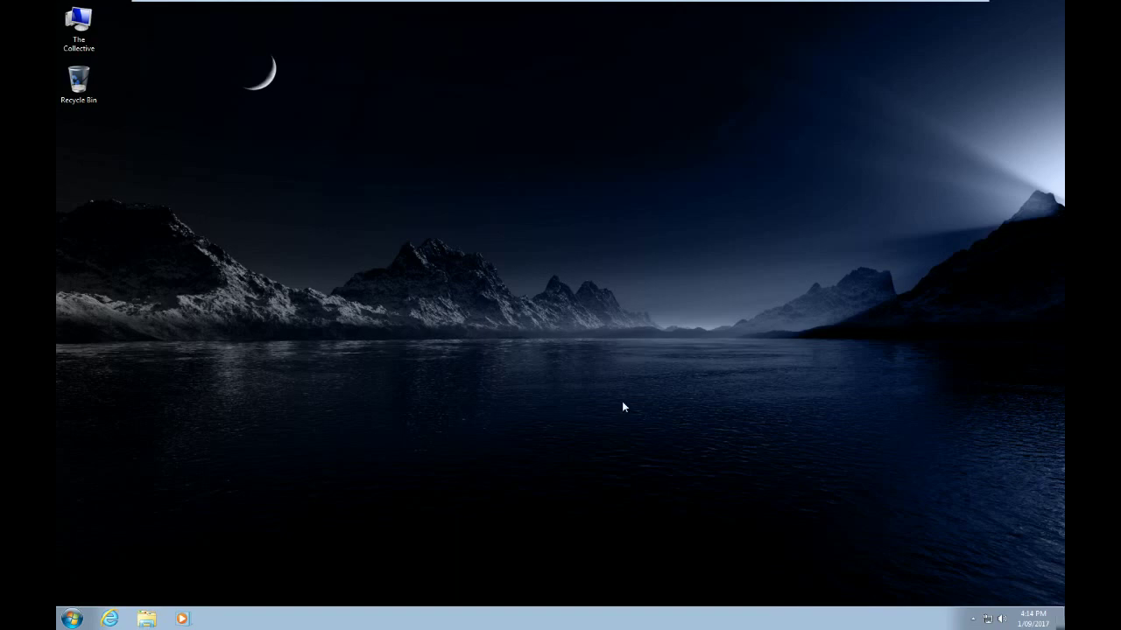
{"action": "left_click", "coordinate": [72, 619]}
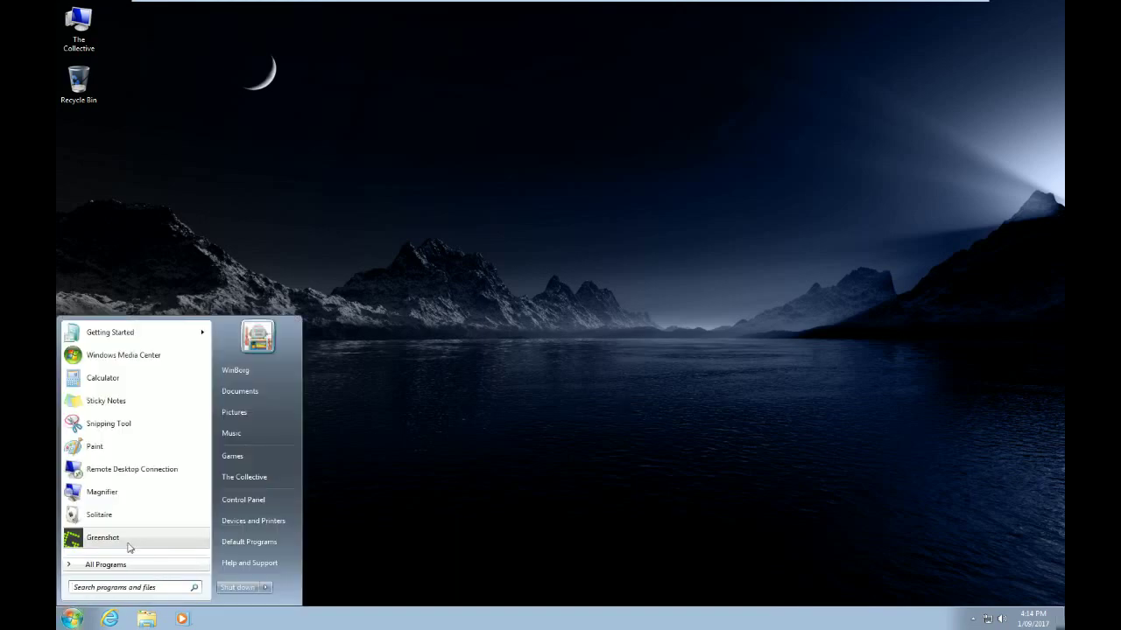
{"action": "left_click", "coordinate": [252, 478]}
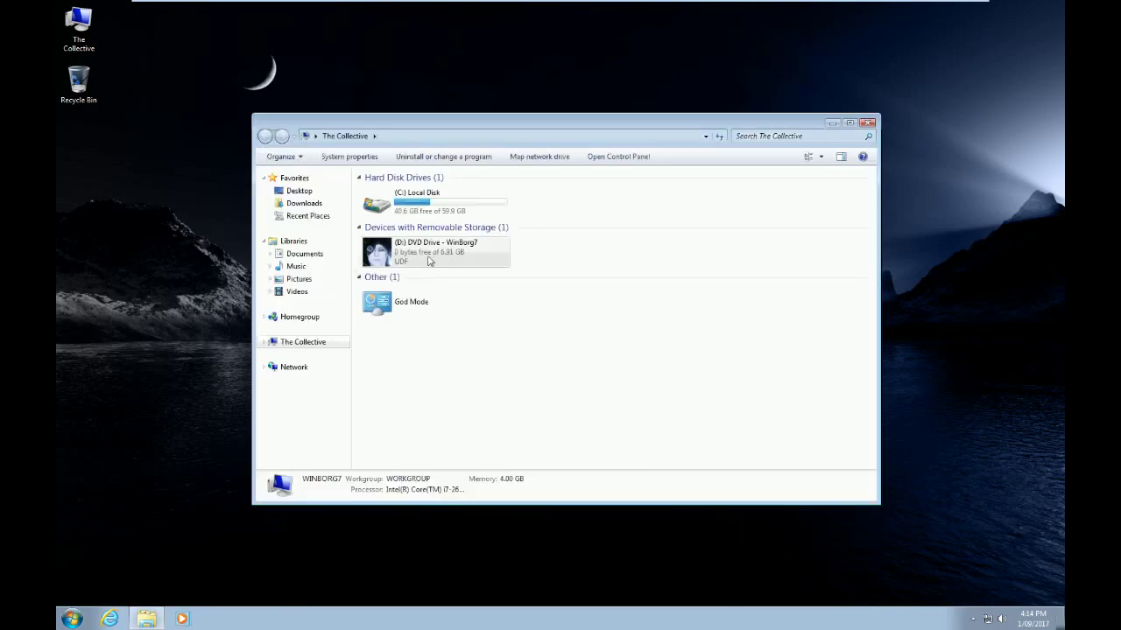
{"action": "double_click", "coordinate": [427, 256]}
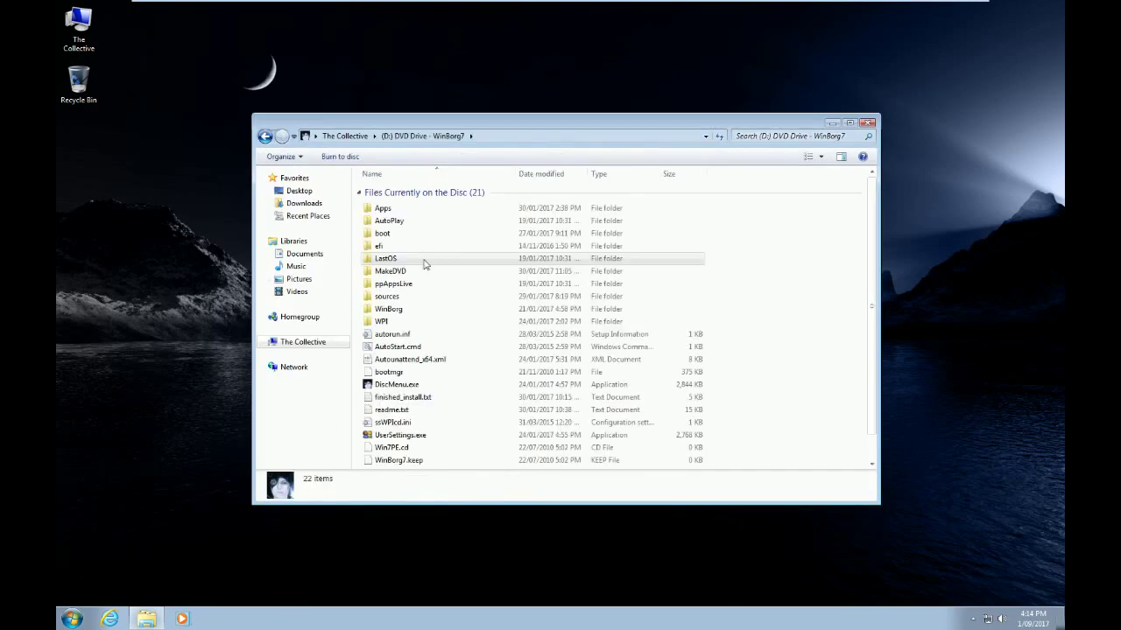
{"action": "double_click", "coordinate": [412, 385]}
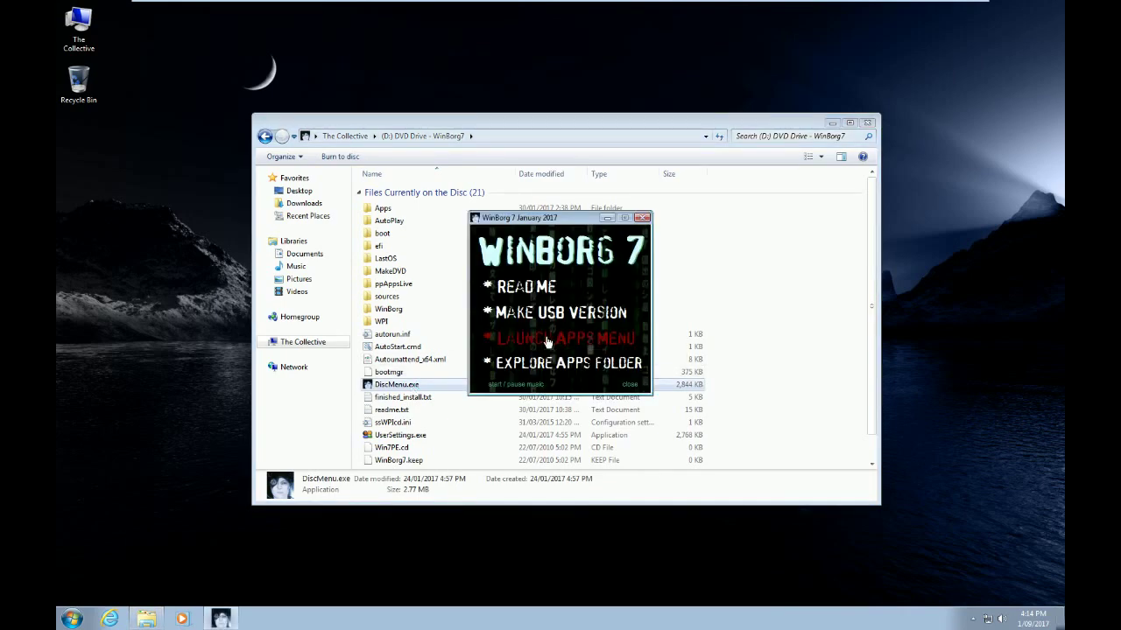
{"action": "left_click", "coordinate": [547, 340]}
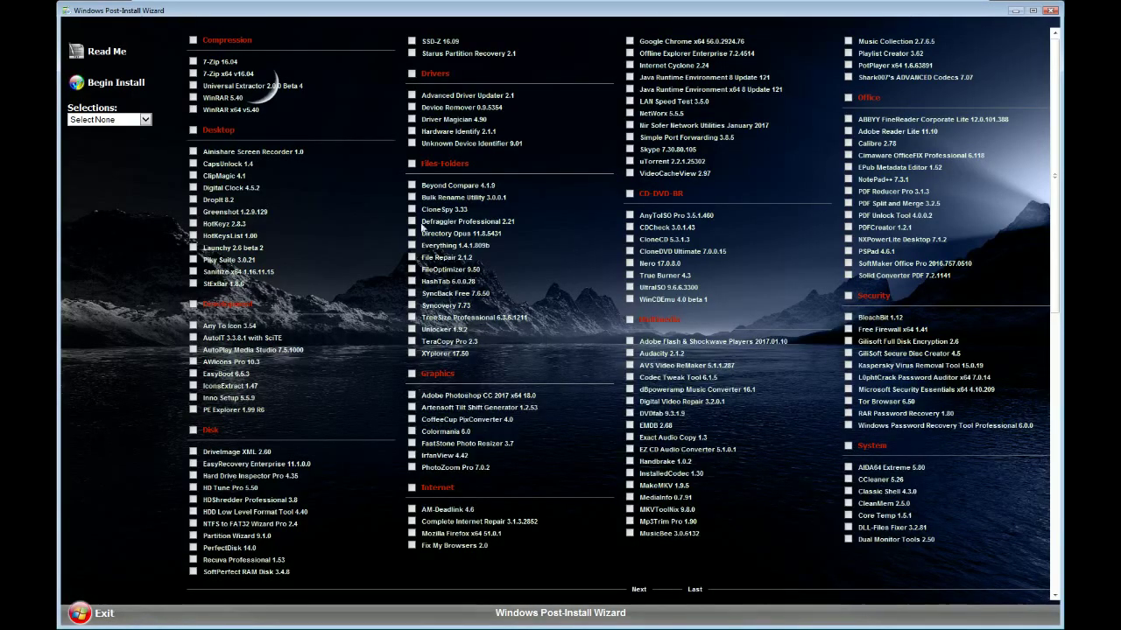
Try the 64-Bit and Essential configurations for the app selection
{"action": "left_click", "coordinate": [146, 120]}
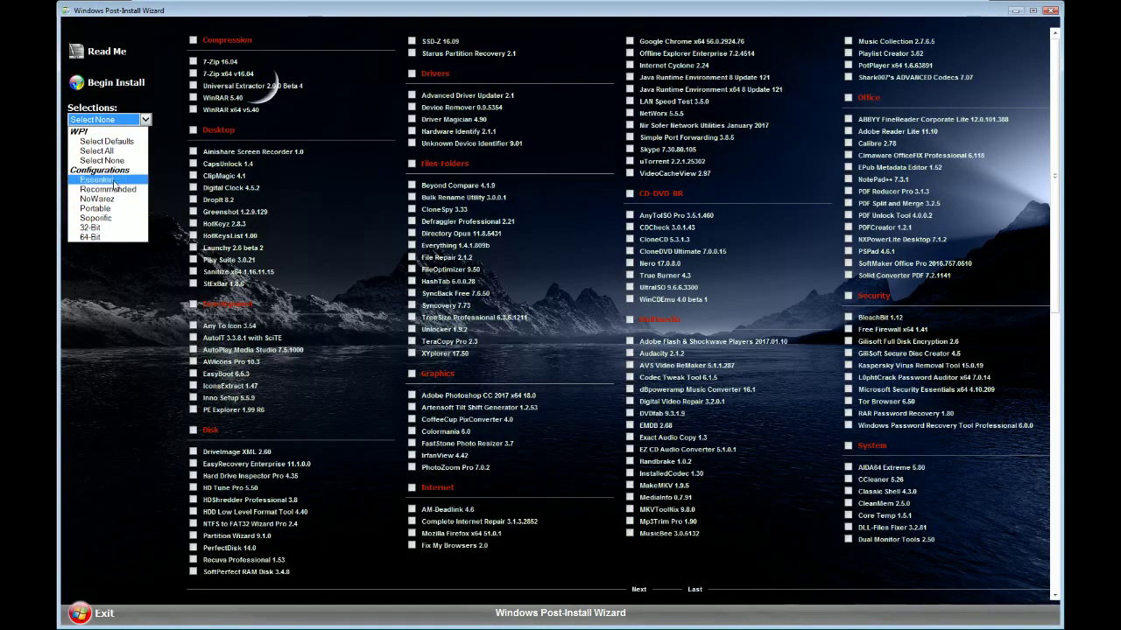
{"action": "left_click", "coordinate": [96, 236]}
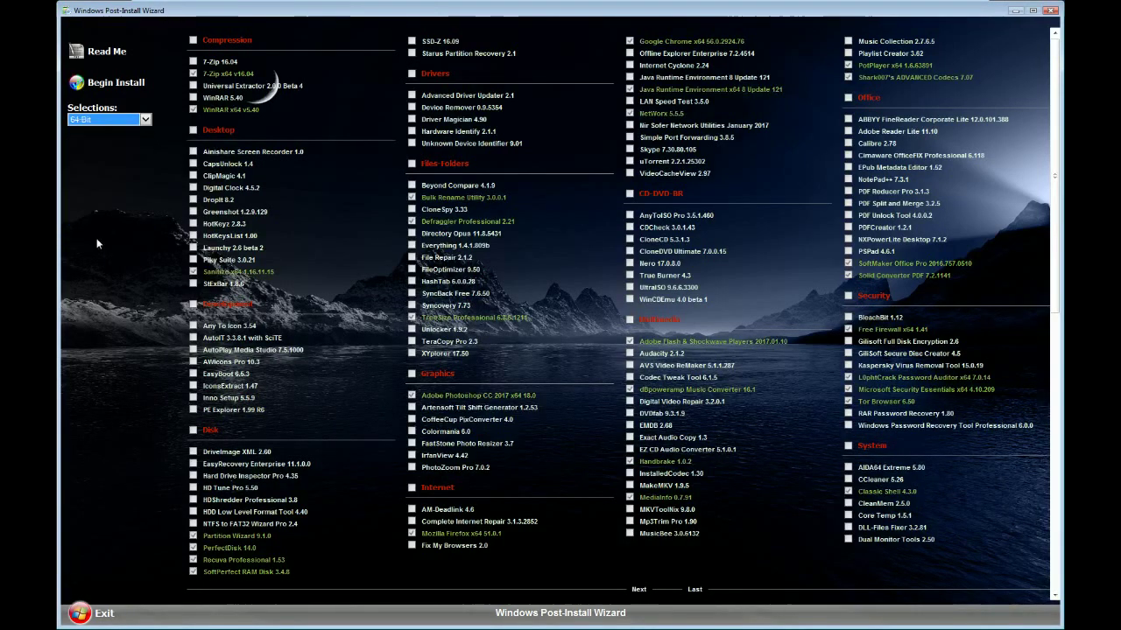
{"action": "left_click", "coordinate": [127, 120]}
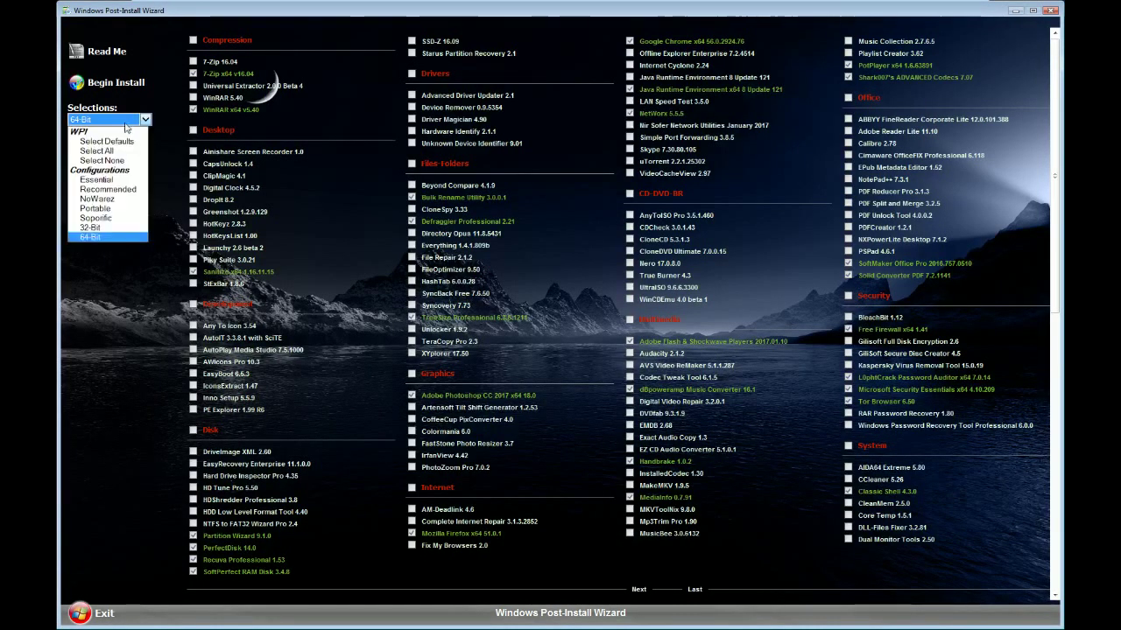
{"action": "left_click", "coordinate": [98, 179]}
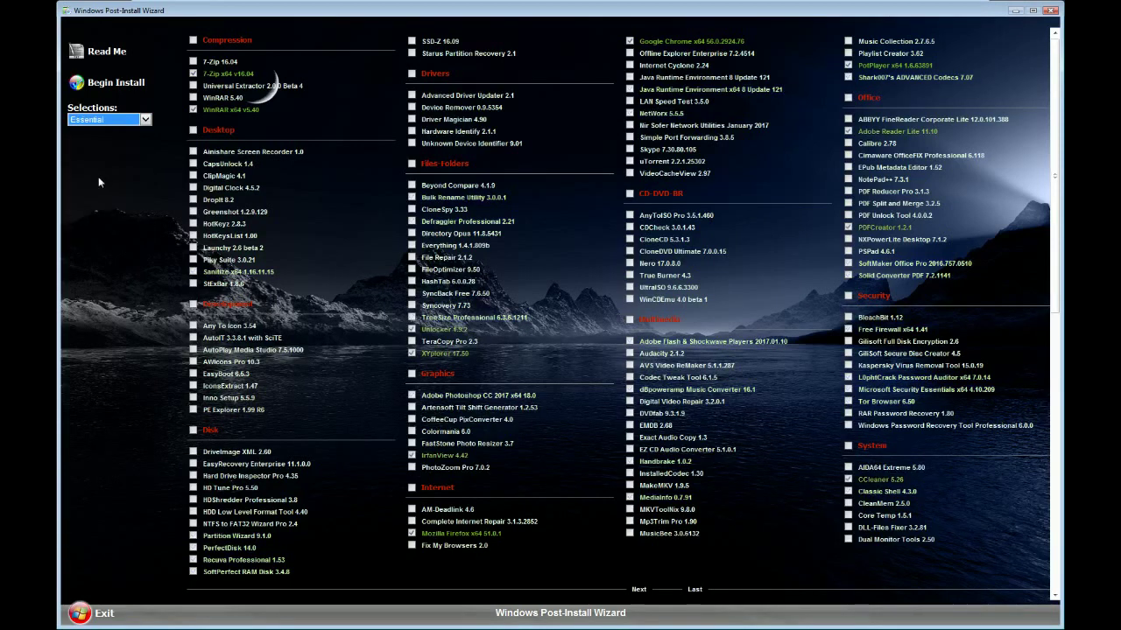
{"action": "left_click", "coordinate": [111, 123]}
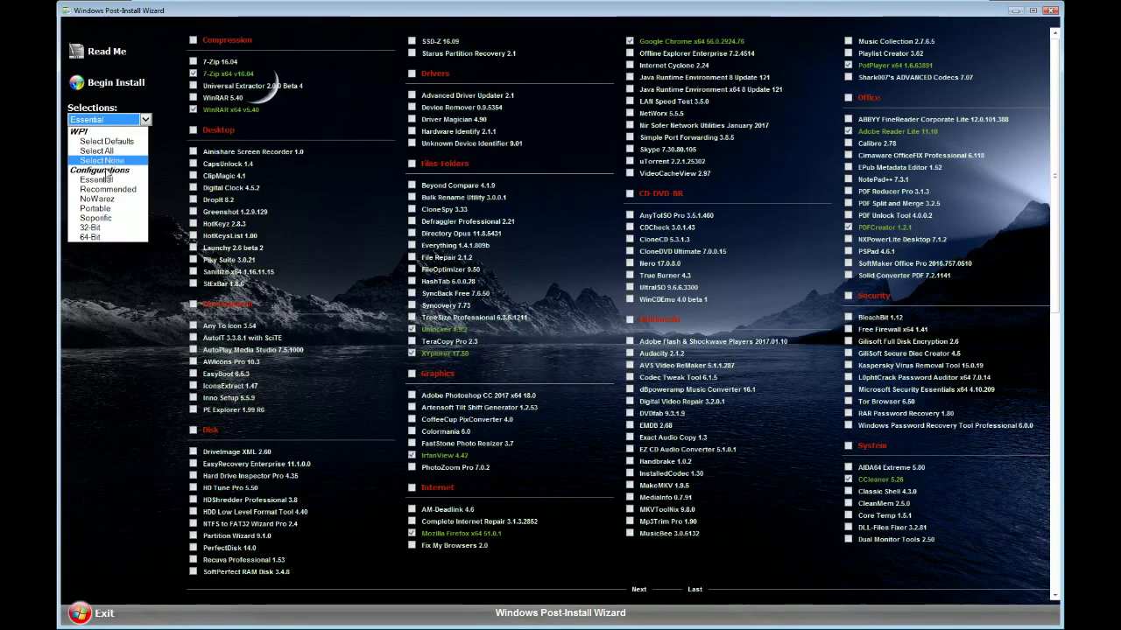
{"action": "left_click", "coordinate": [111, 238]}
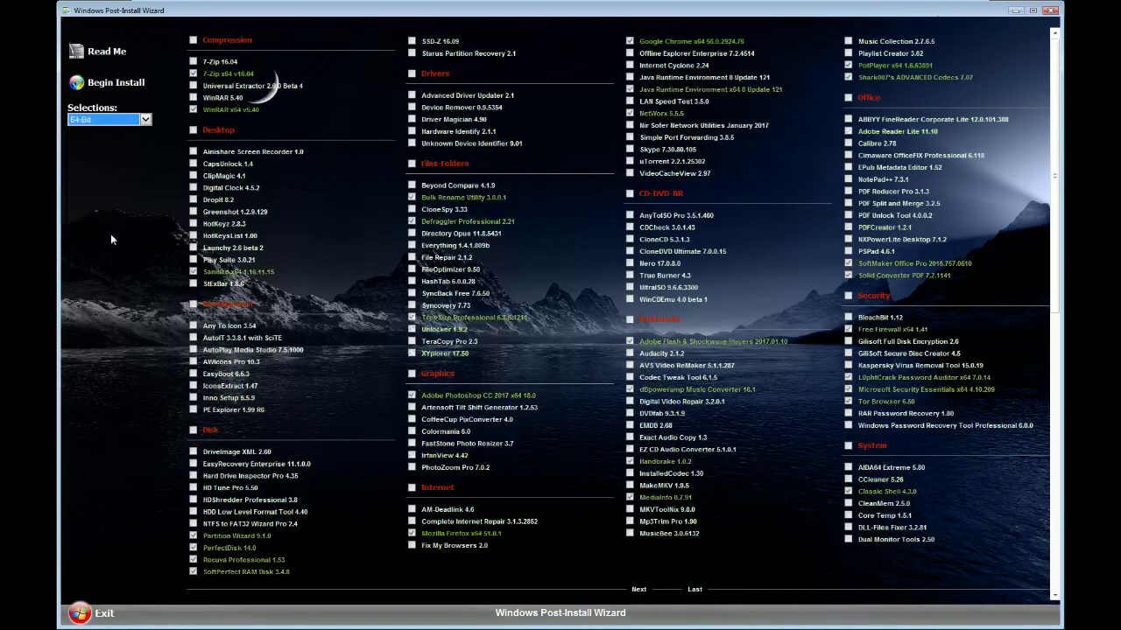
Apply the Recommended configuration and exclude Google Chrome x64 and Adobe Reader Lite 11.10 from it
{"action": "left_click", "coordinate": [116, 123]}
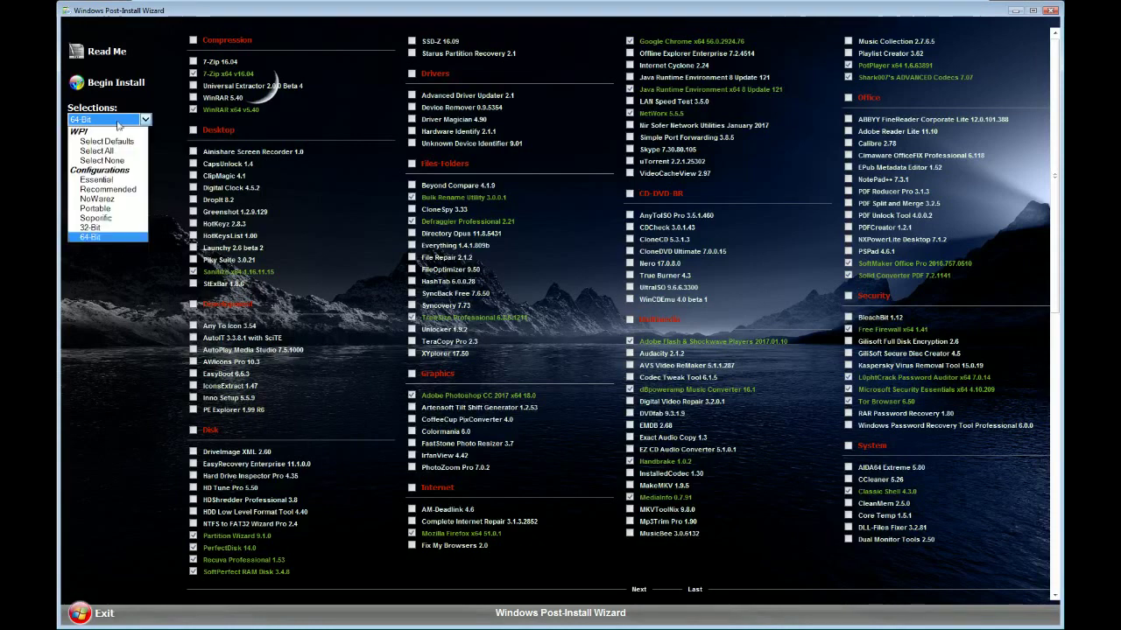
{"action": "left_click", "coordinate": [108, 190]}
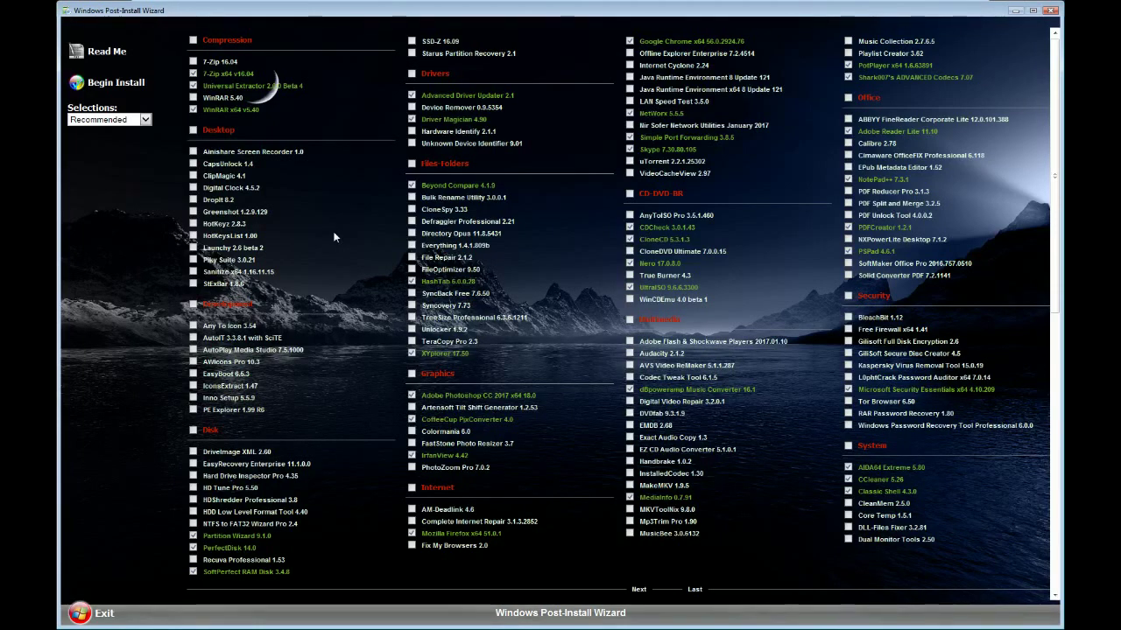
{"action": "mouse_move", "coordinate": [636, 49]}
{"action": "left_click", "coordinate": [629, 41]}
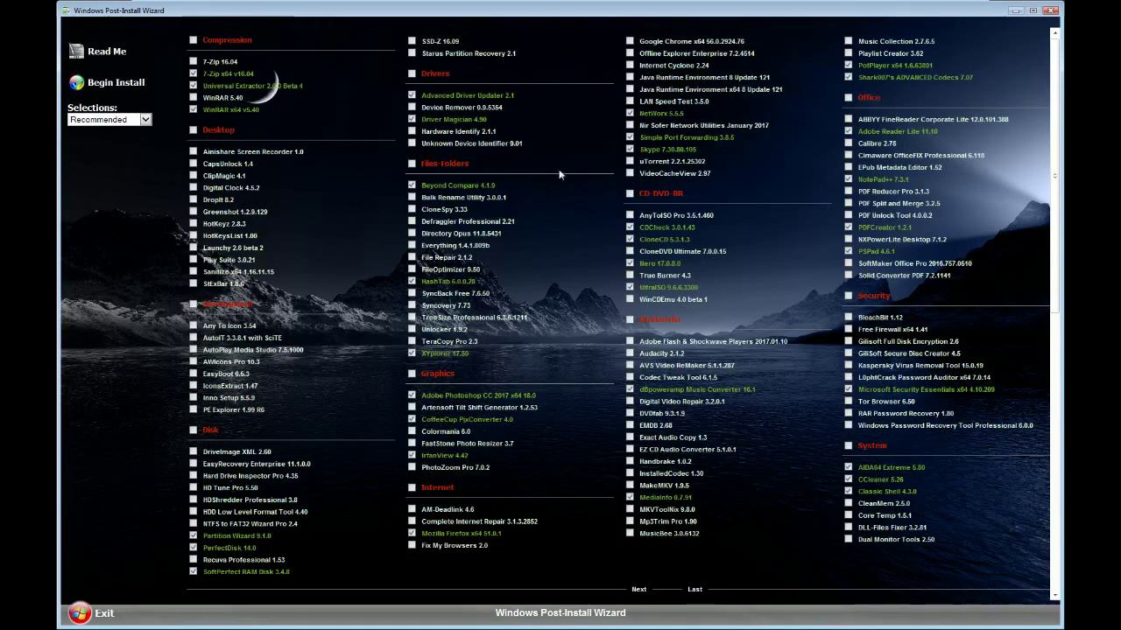
{"action": "left_click", "coordinate": [848, 130]}
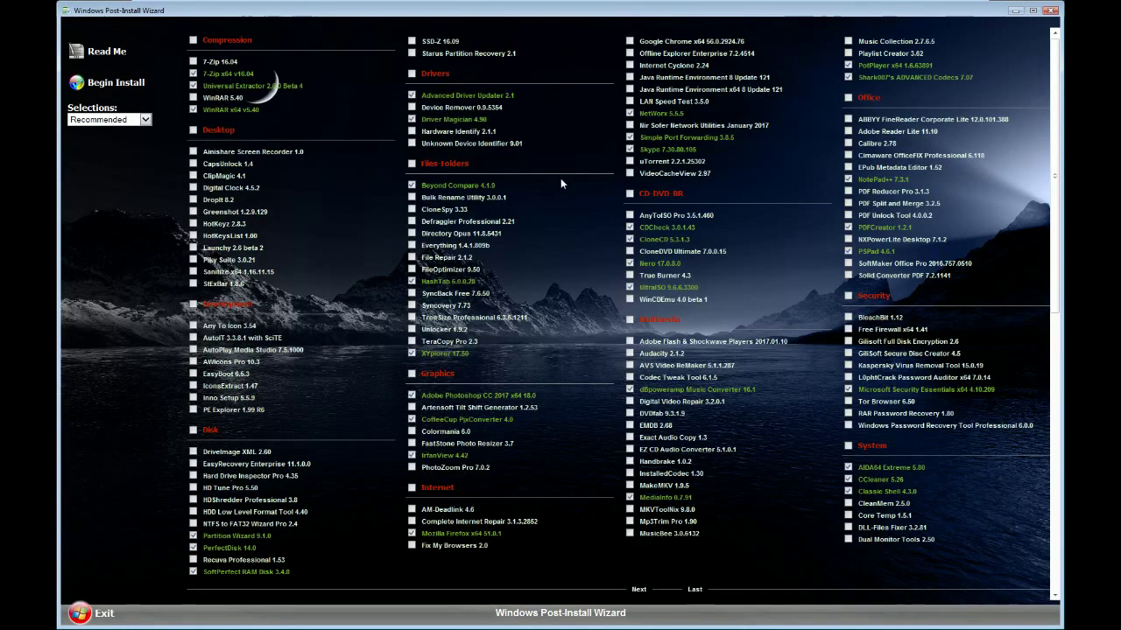
Add Digital Clock 4.5.2 from the Desktop group and Core Temp 1.5.1 from the System group to the selection
{"action": "left_click", "coordinate": [235, 188]}
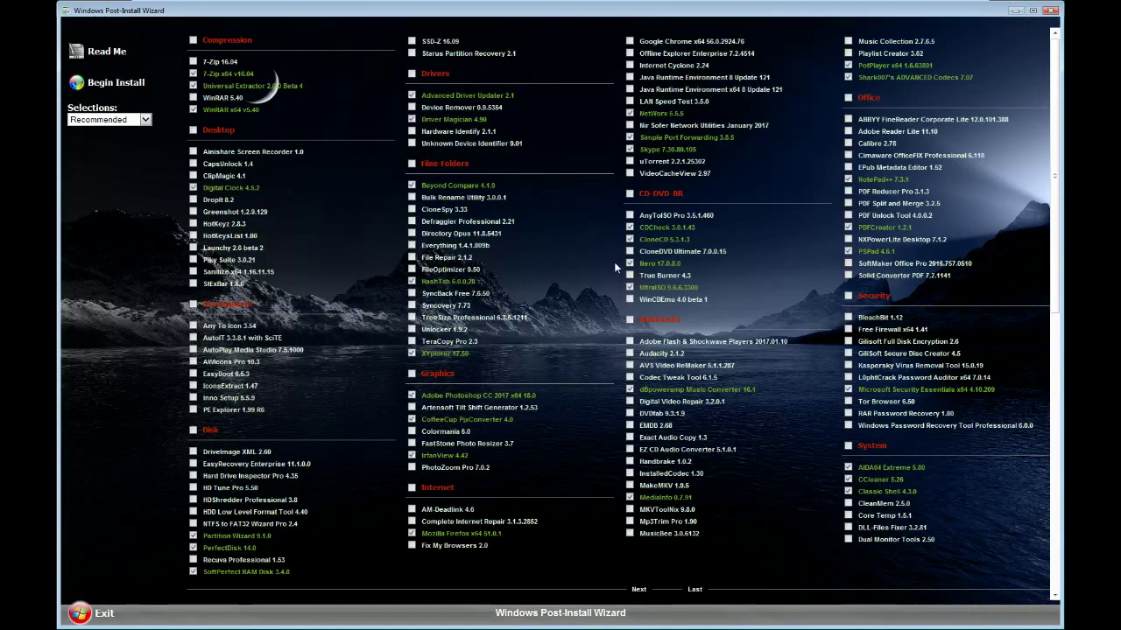
{"action": "scroll", "coordinate": [428, 252], "scroll_direction": "down", "scroll_amount": 2}
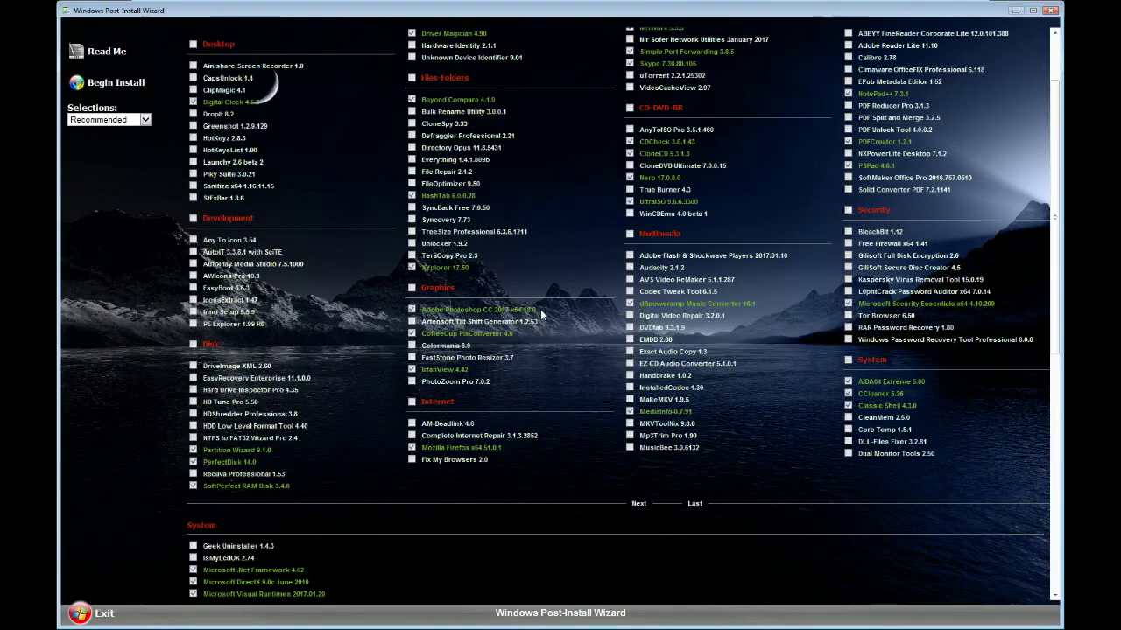
{"action": "scroll", "coordinate": [541, 314], "scroll_direction": "down", "scroll_amount": 2}
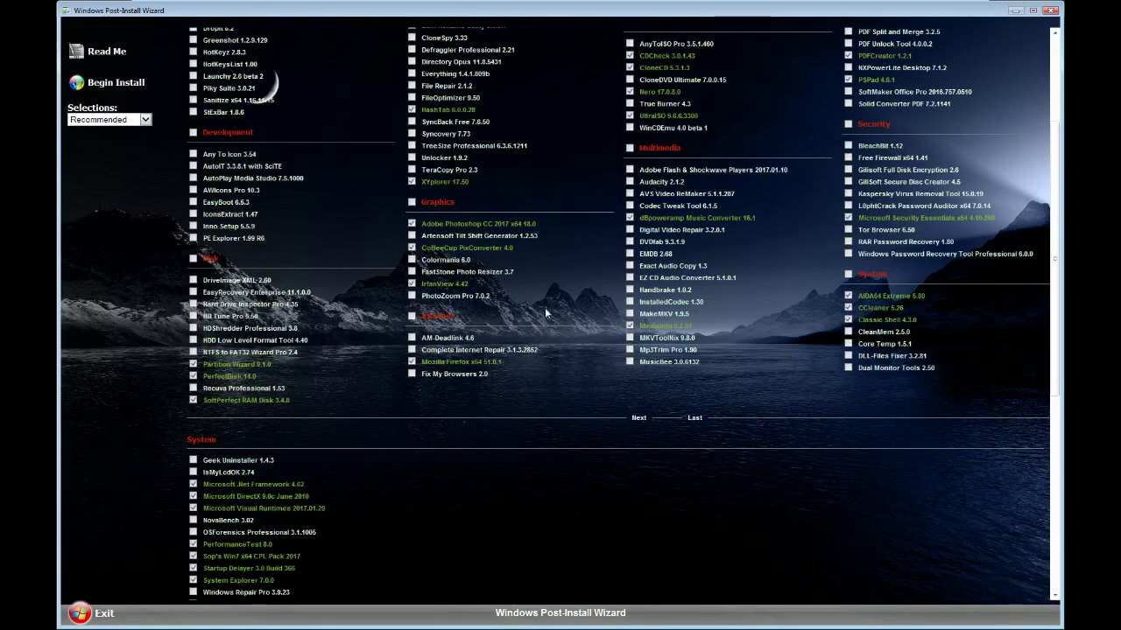
{"action": "left_click", "coordinate": [848, 344]}
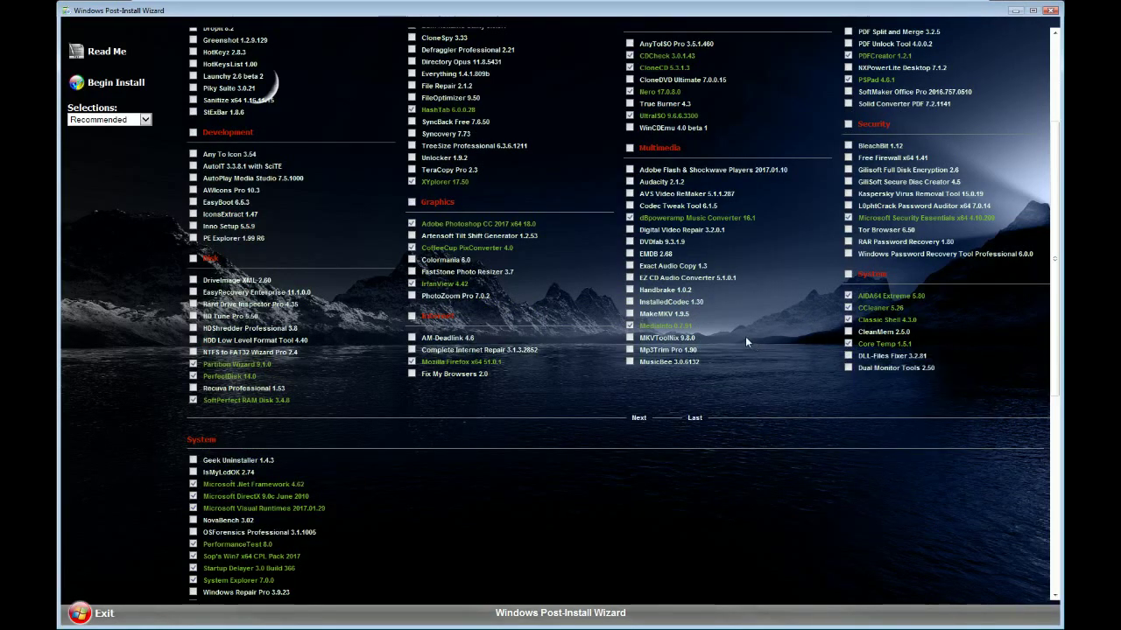
Add Sop's Wallpaper Pack 2017, Sop's Windows 7 Themes Pack 2017 and SunsetScreen 1.25 from the Visual-Styles group
{"action": "mouse_move", "coordinate": [851, 345]}
{"action": "scroll", "coordinate": [437, 443], "scroll_direction": "down", "scroll_amount": 2}
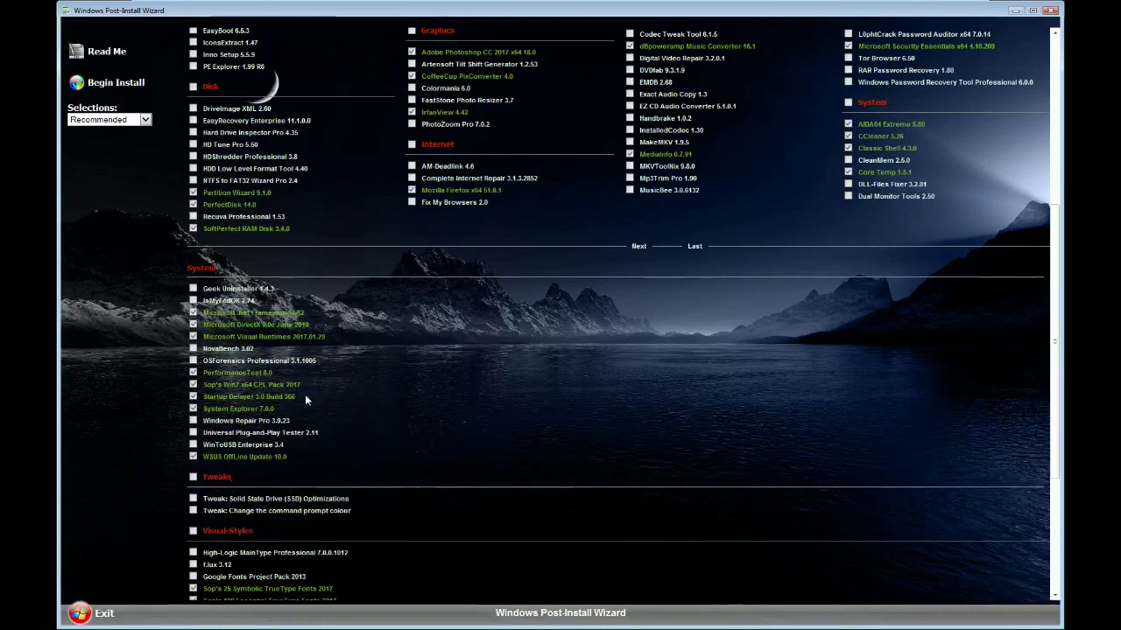
{"action": "scroll", "coordinate": [304, 400], "scroll_direction": "down", "scroll_amount": 1}
{"action": "scroll", "coordinate": [274, 371], "scroll_direction": "down", "scroll_amount": 1}
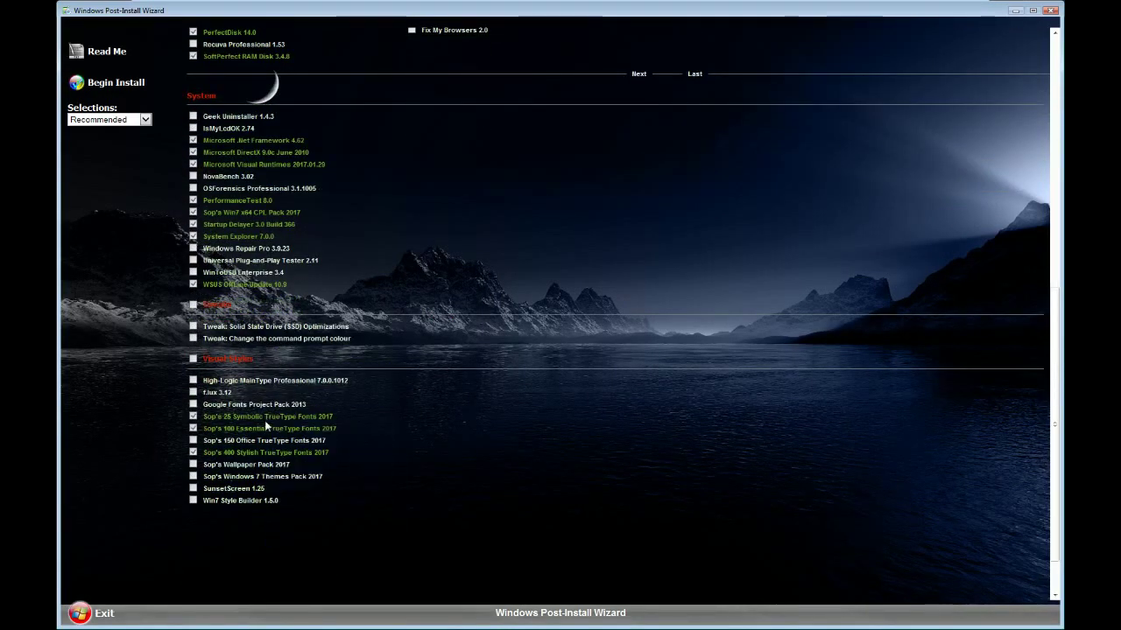
{"action": "mouse_move", "coordinate": [259, 444]}
{"action": "left_click", "coordinate": [207, 465]}
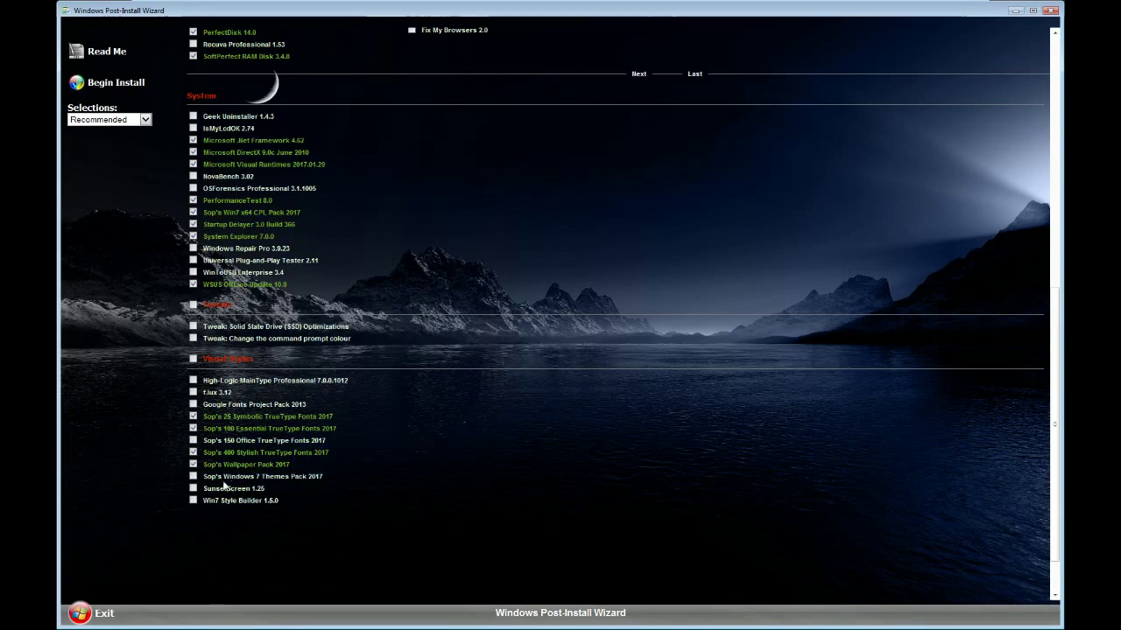
{"action": "left_click", "coordinate": [229, 478]}
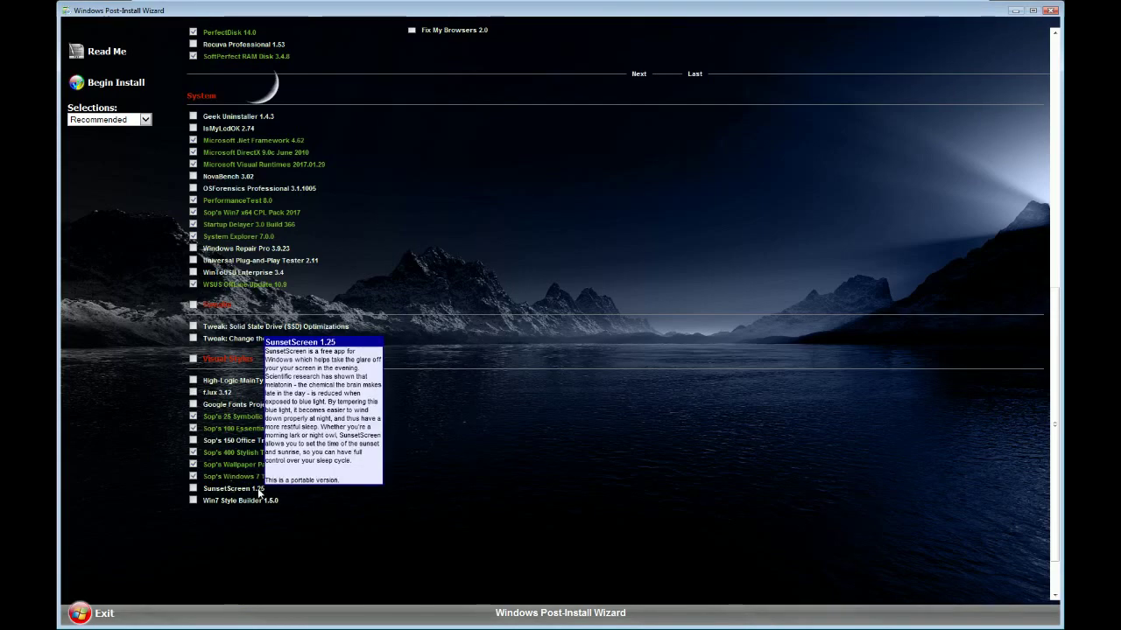
{"action": "left_click", "coordinate": [263, 488]}
Review the MusicBee description and include f.lux 3.12 from the Visual-Styles group in the selection
{"action": "scroll", "coordinate": [358, 480], "scroll_direction": "up", "scroll_amount": 5}
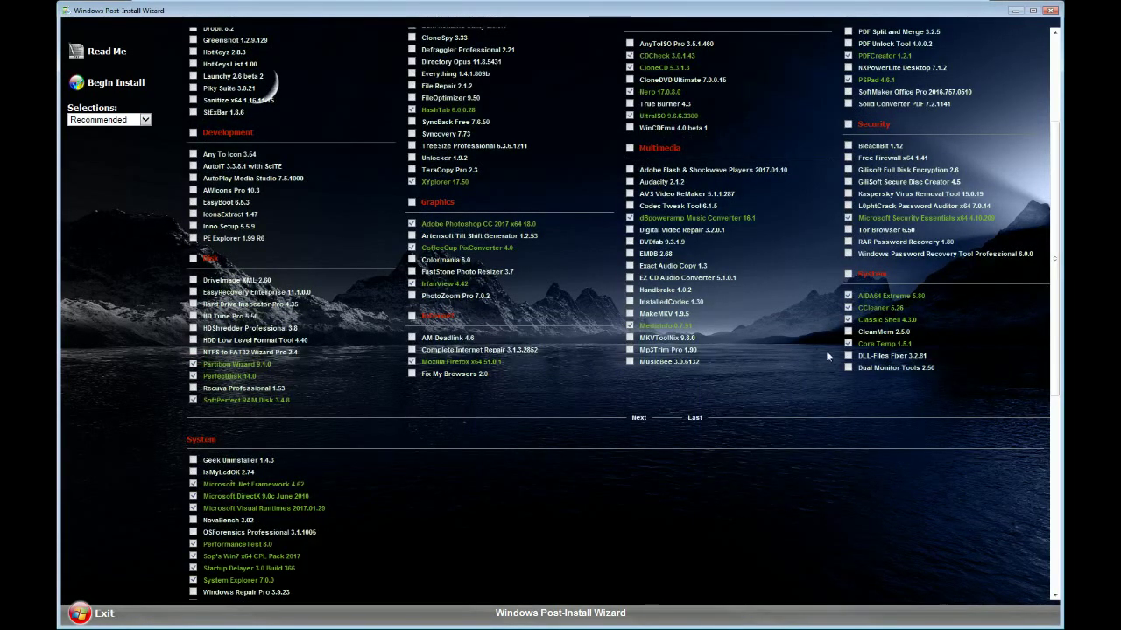
{"action": "mouse_move", "coordinate": [653, 371]}
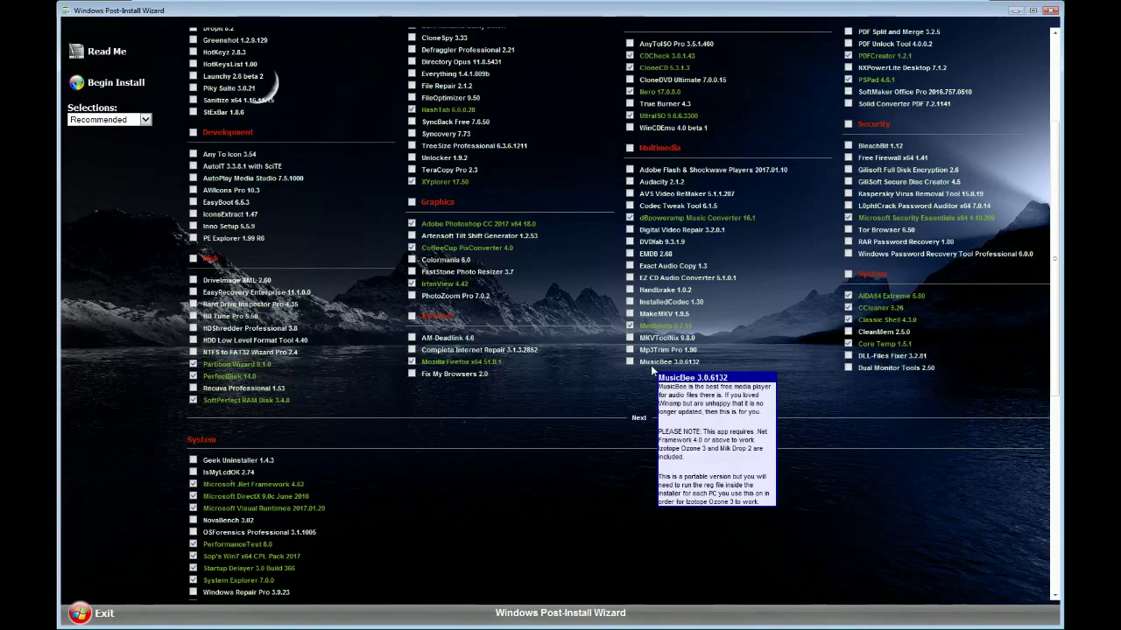
{"action": "scroll", "coordinate": [652, 372], "scroll_direction": "up", "scroll_amount": 3}
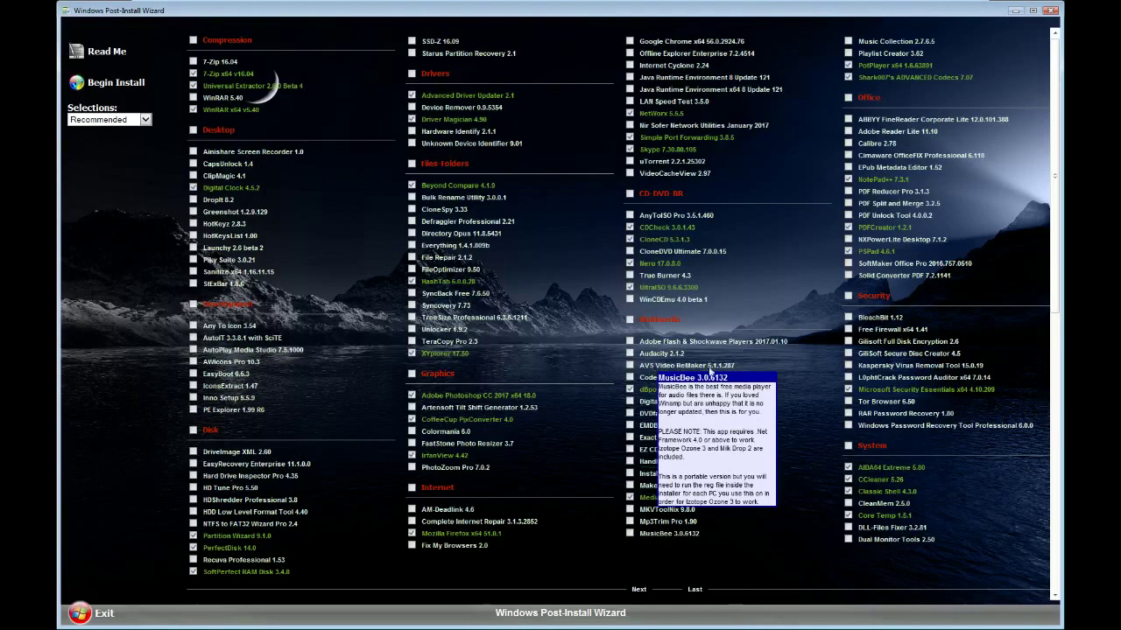
{"action": "scroll", "coordinate": [756, 375], "scroll_direction": "down", "scroll_amount": 5}
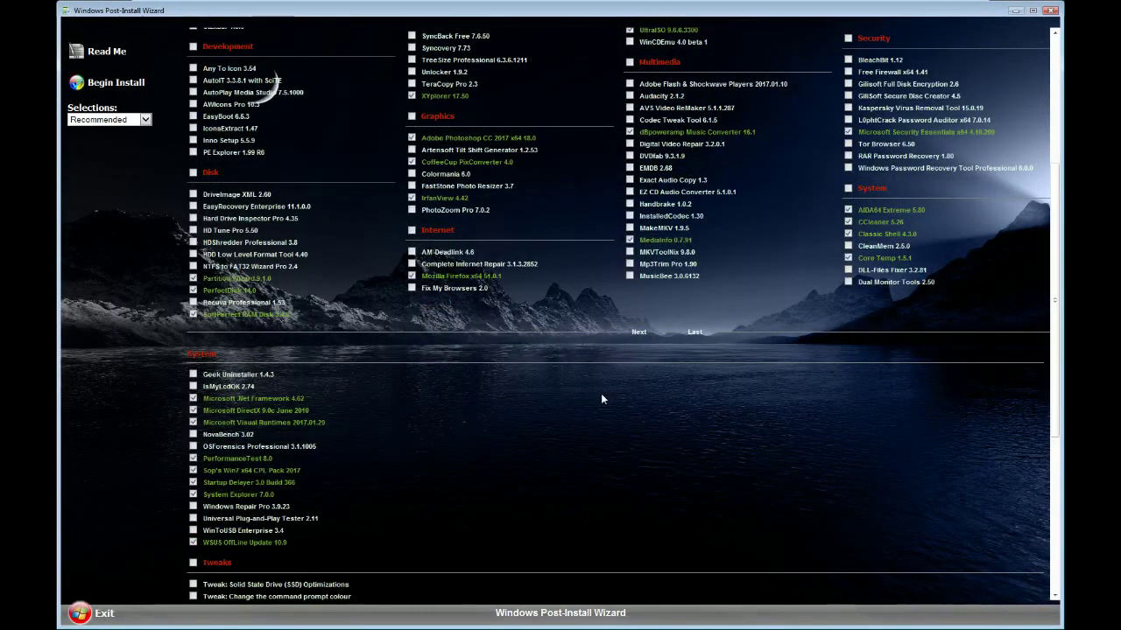
{"action": "scroll", "coordinate": [602, 395], "scroll_direction": "down", "scroll_amount": 2}
{"action": "scroll", "coordinate": [601, 399], "scroll_direction": "down", "scroll_amount": 2}
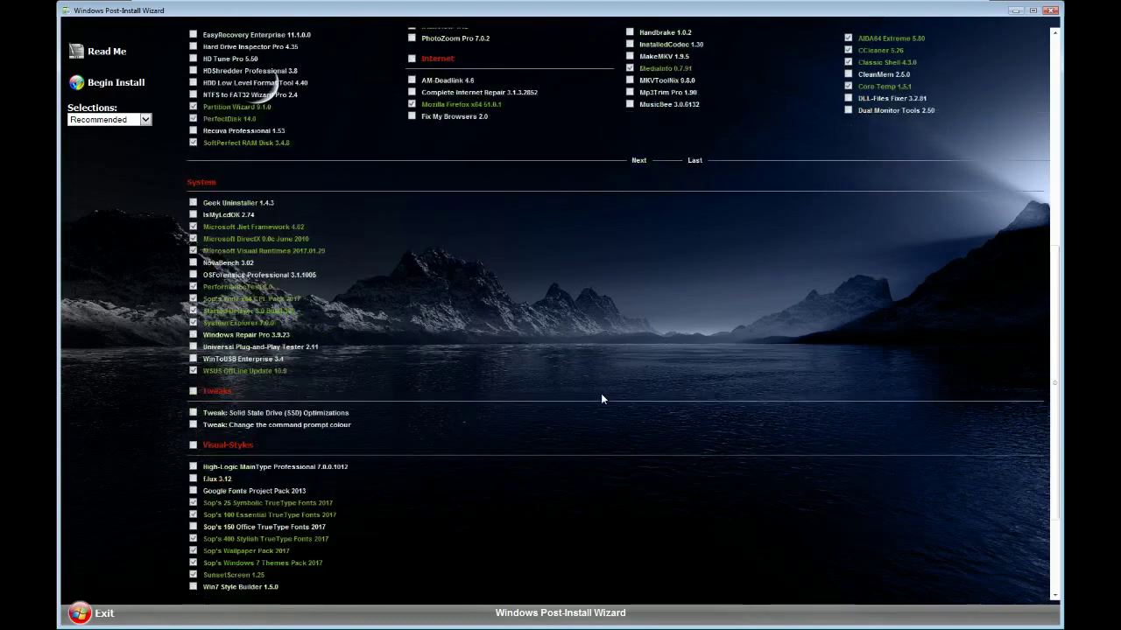
{"action": "scroll", "coordinate": [378, 456], "scroll_direction": "down", "scroll_amount": 2}
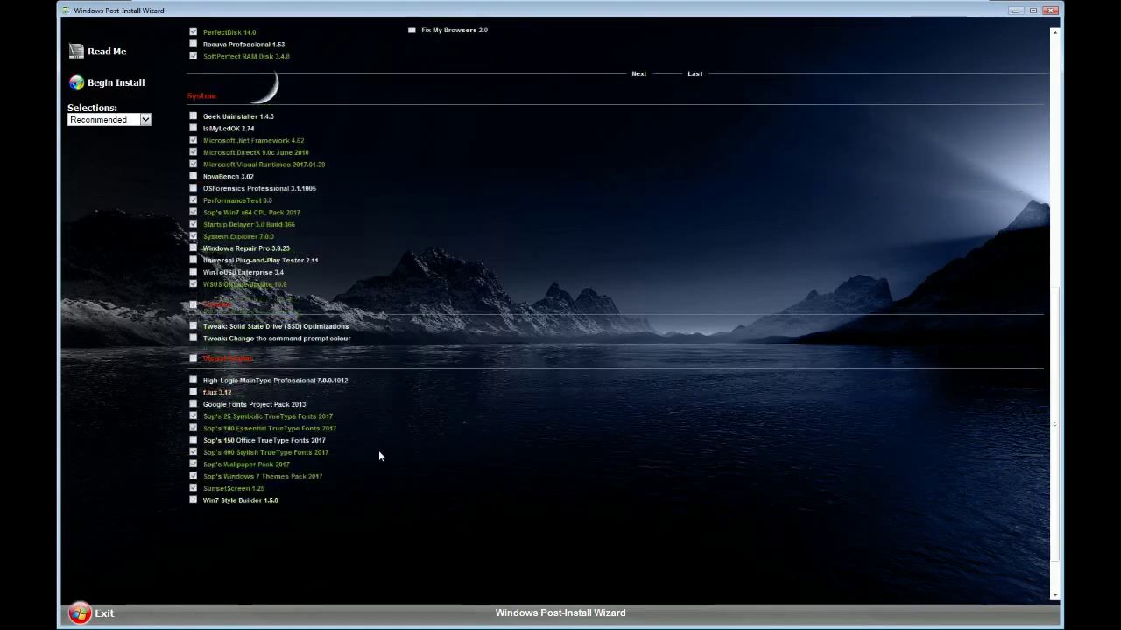
{"action": "left_click", "coordinate": [205, 392]}
Include Greenshot 1.2.9.129 from the Desktop group in the apps to install
{"action": "scroll", "coordinate": [417, 375], "scroll_direction": "up", "scroll_amount": 9}
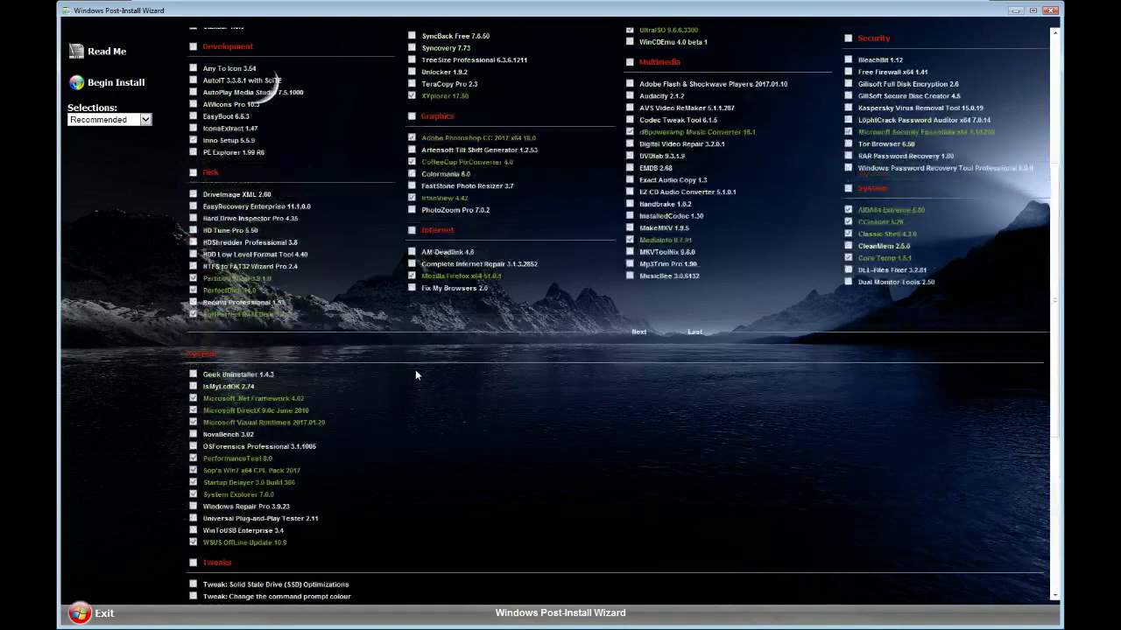
{"action": "scroll", "coordinate": [416, 374], "scroll_direction": "up", "scroll_amount": 3}
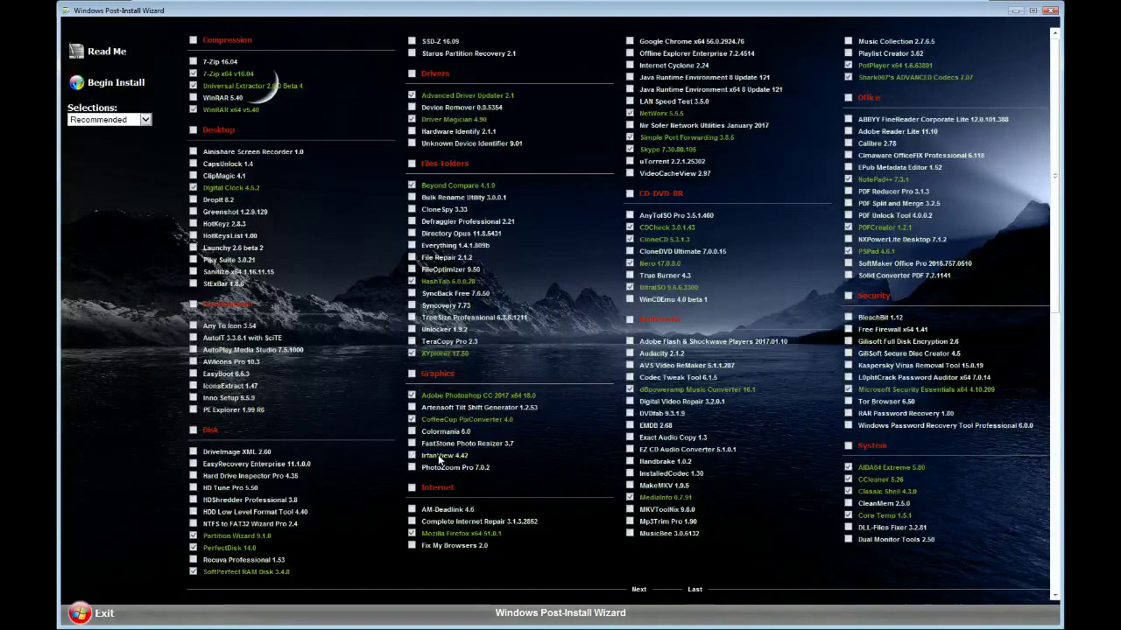
{"action": "left_click", "coordinate": [502, 457]}
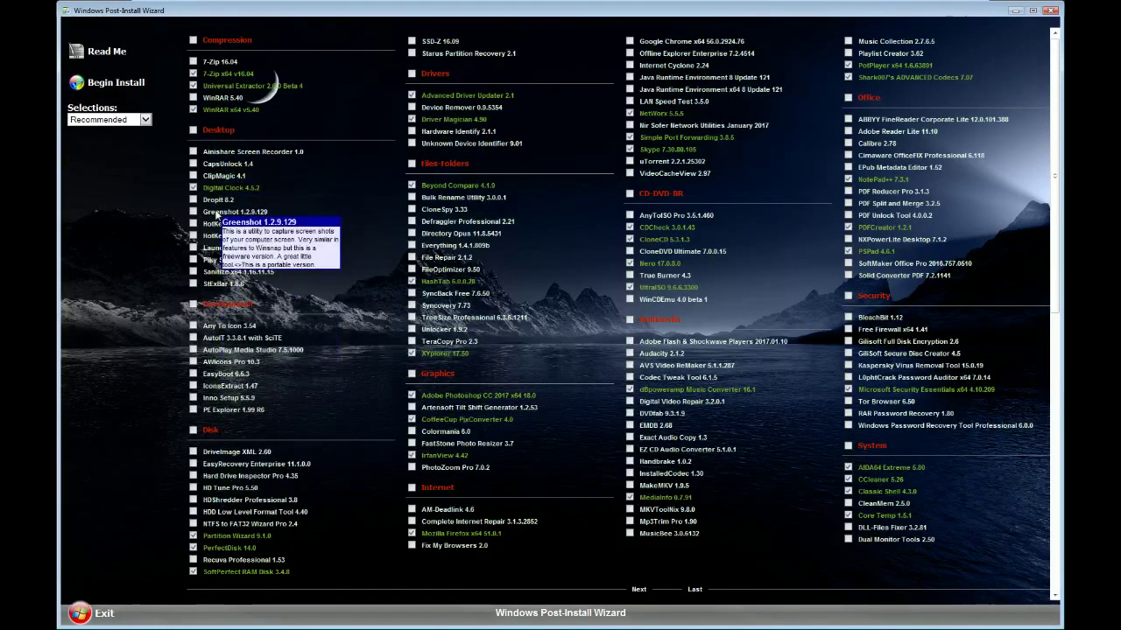
{"action": "left_click", "coordinate": [219, 211]}
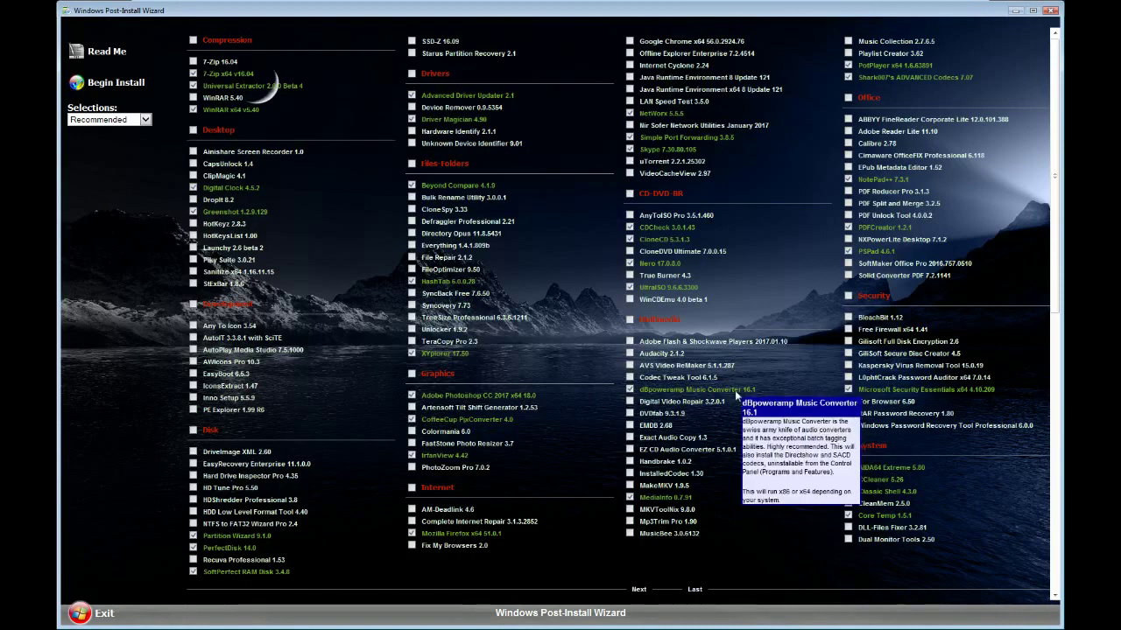
{"action": "scroll", "coordinate": [745, 433], "scroll_direction": "down", "scroll_amount": 2}
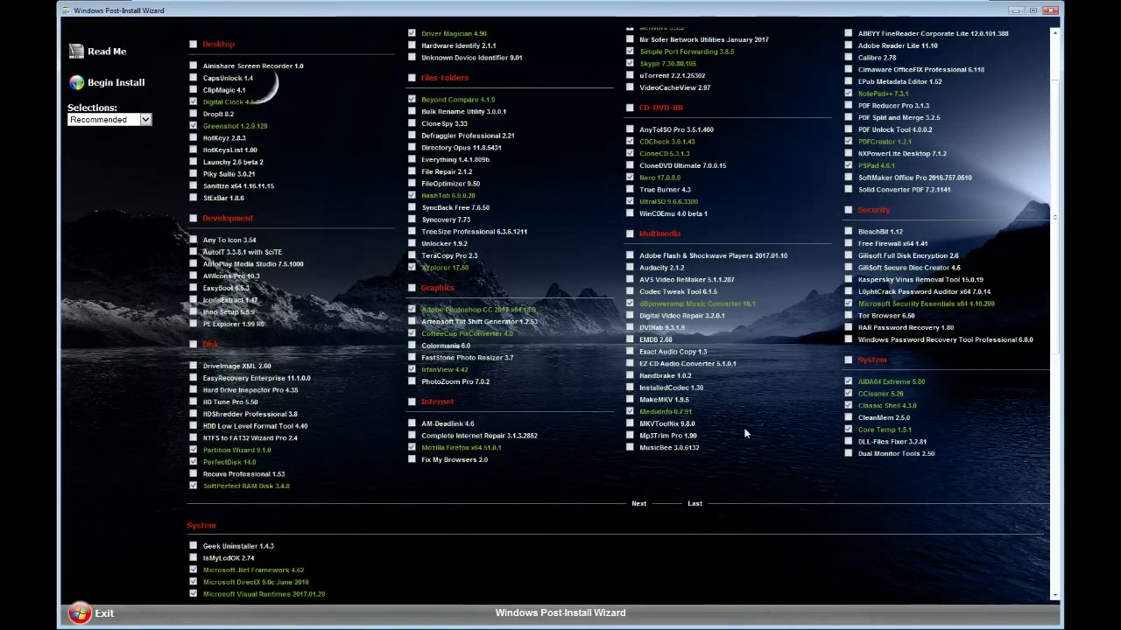
Remove Adobe Photoshop CC 2017 x64 18.0 and CoffeeCup PixConverter 4.0 in the Graphics group from the selection
{"action": "scroll", "coordinate": [745, 433], "scroll_direction": "up", "scroll_amount": 2}
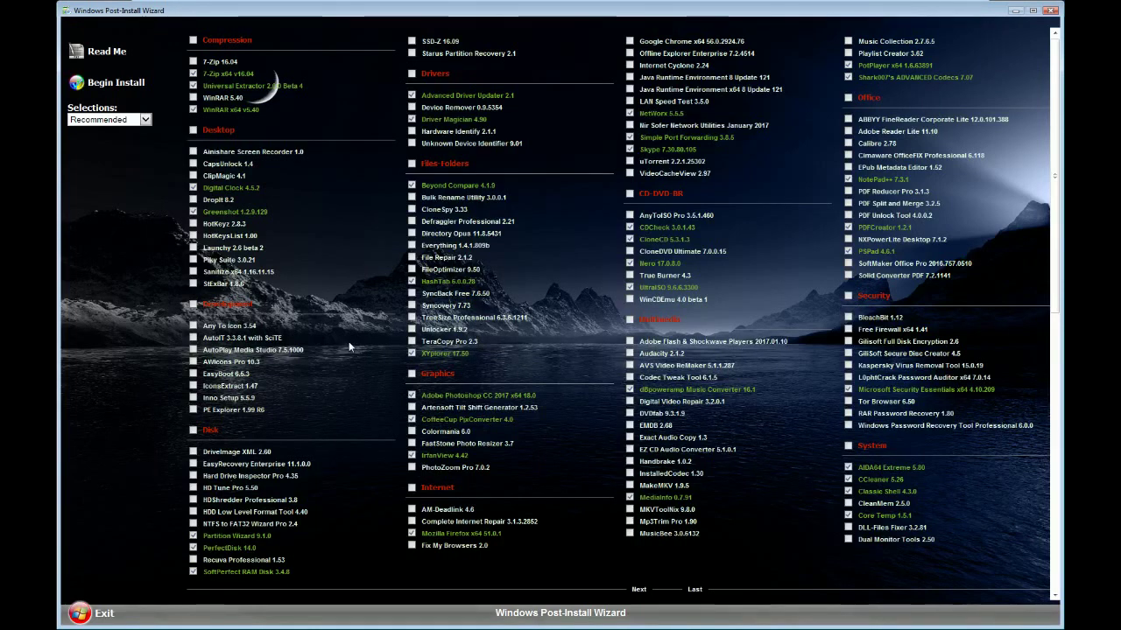
{"action": "mouse_move", "coordinate": [441, 425]}
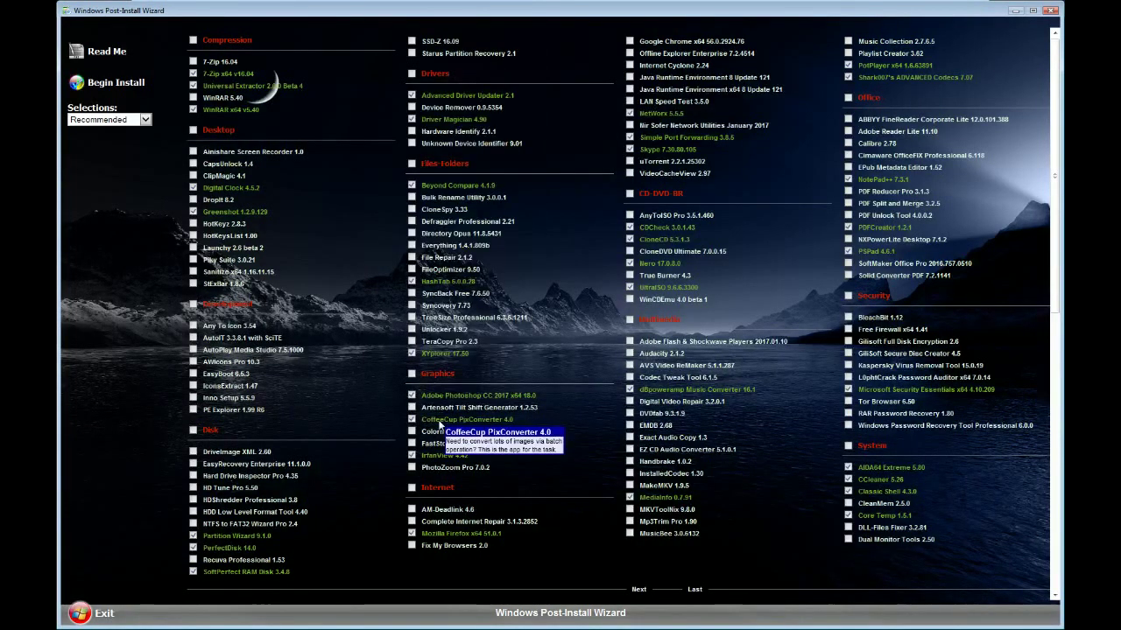
{"action": "left_click", "coordinate": [451, 396]}
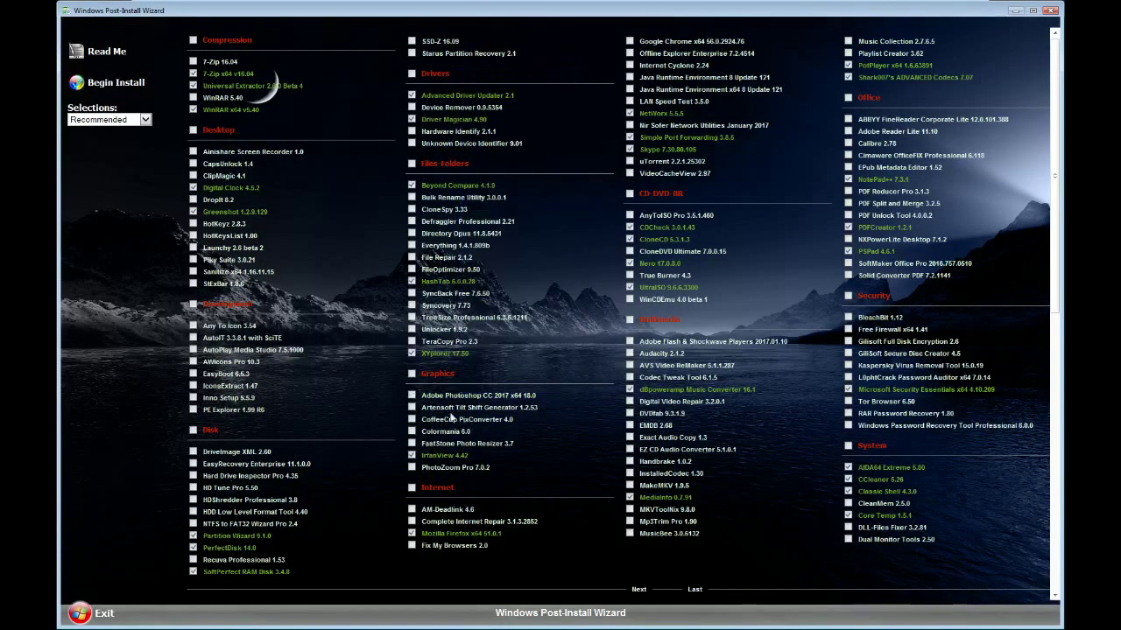
Add InstalledCodec 1.30 from the Multimedia group and Directory Opus 11.8.5431 from the Files-Folders group to the selection
{"action": "mouse_move", "coordinate": [453, 461]}
{"action": "mouse_move", "coordinate": [627, 478]}
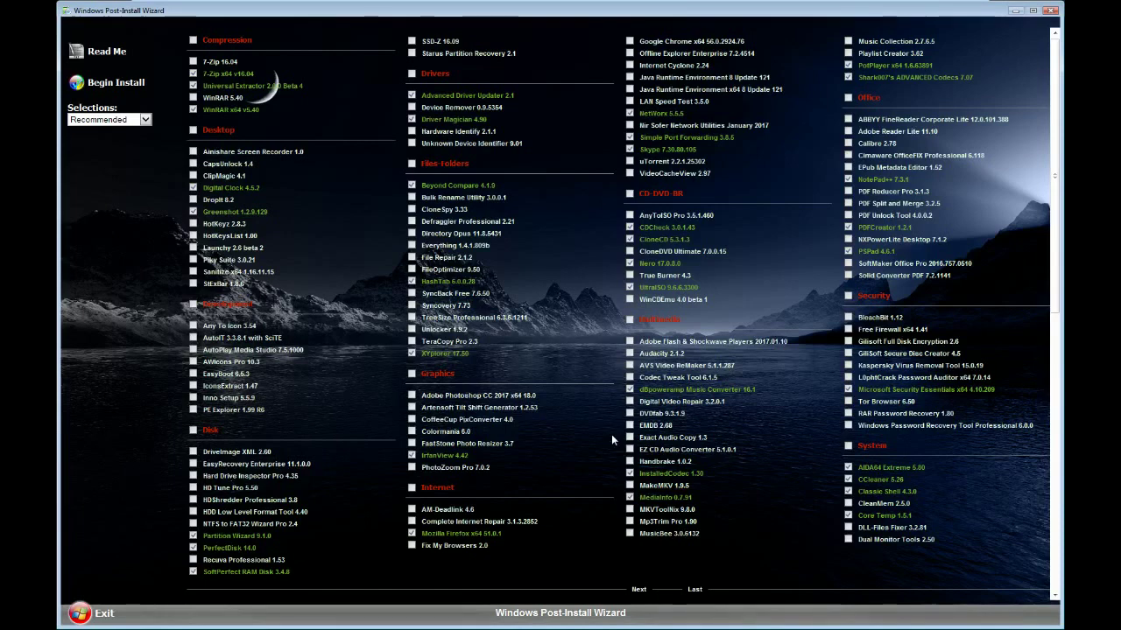
{"action": "mouse_move", "coordinate": [684, 407]}
{"action": "mouse_move", "coordinate": [482, 248]}
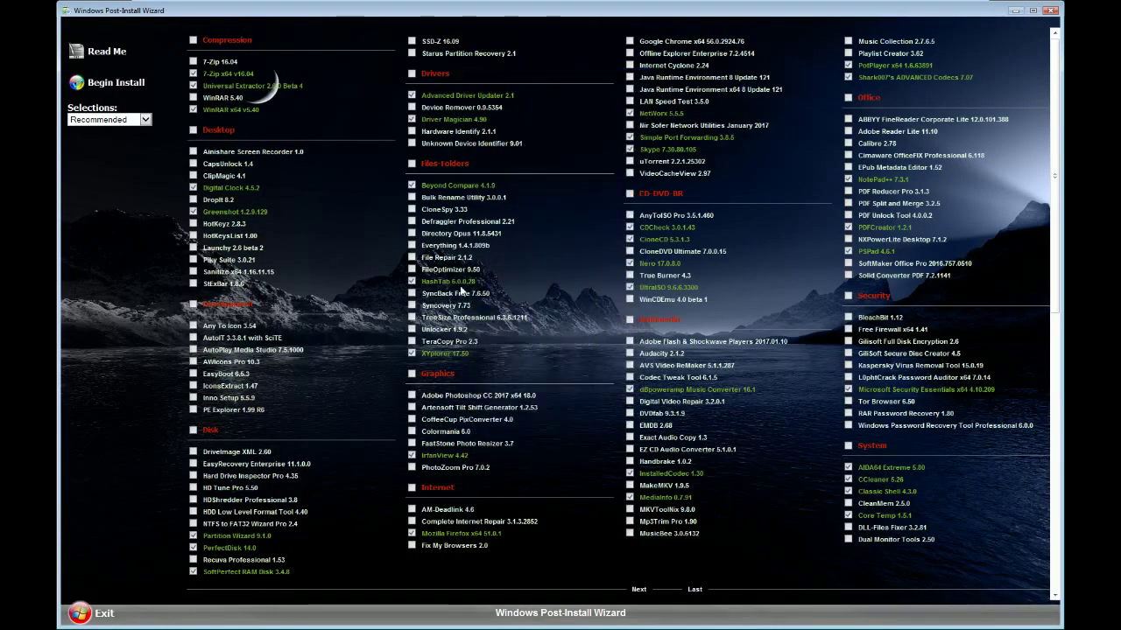
{"action": "left_click", "coordinate": [480, 238]}
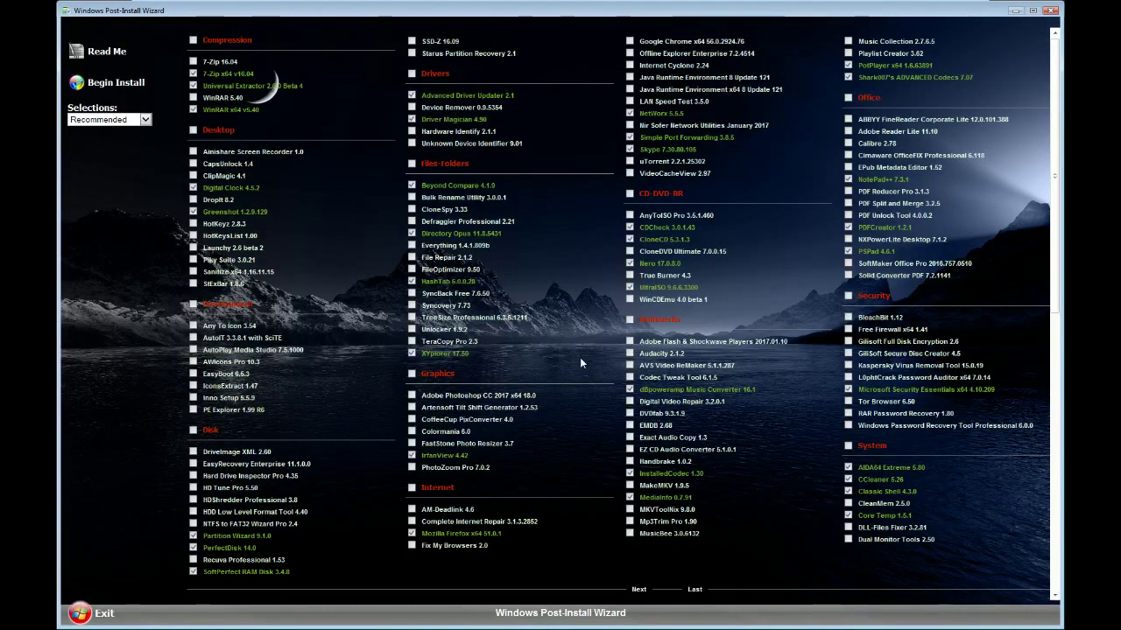
Include Geek Uninstaller 1.4.3 from the System group in the apps to install
{"action": "scroll", "coordinate": [580, 357], "scroll_direction": "down", "scroll_amount": 1}
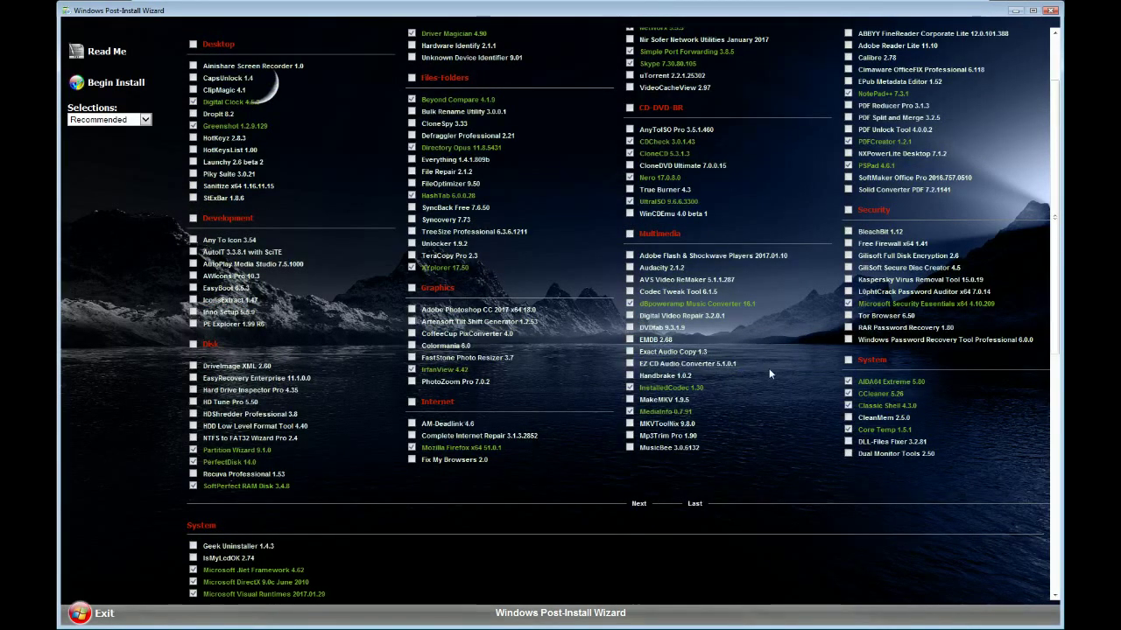
{"action": "scroll", "coordinate": [770, 374], "scroll_direction": "up", "scroll_amount": 1}
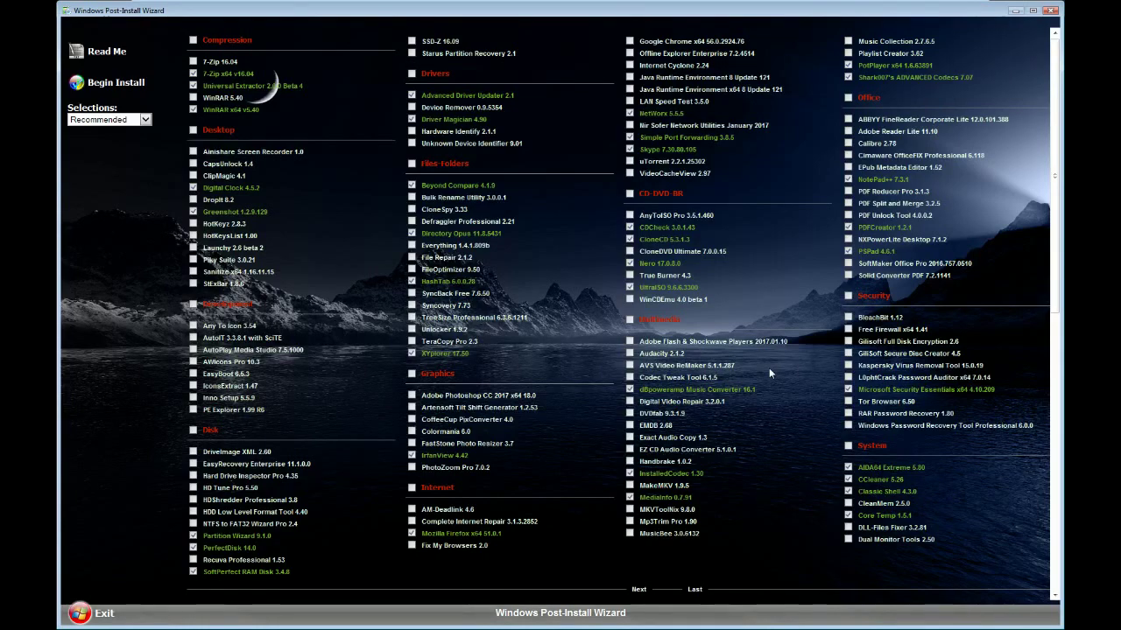
{"action": "scroll", "coordinate": [769, 368], "scroll_direction": "down", "scroll_amount": 4}
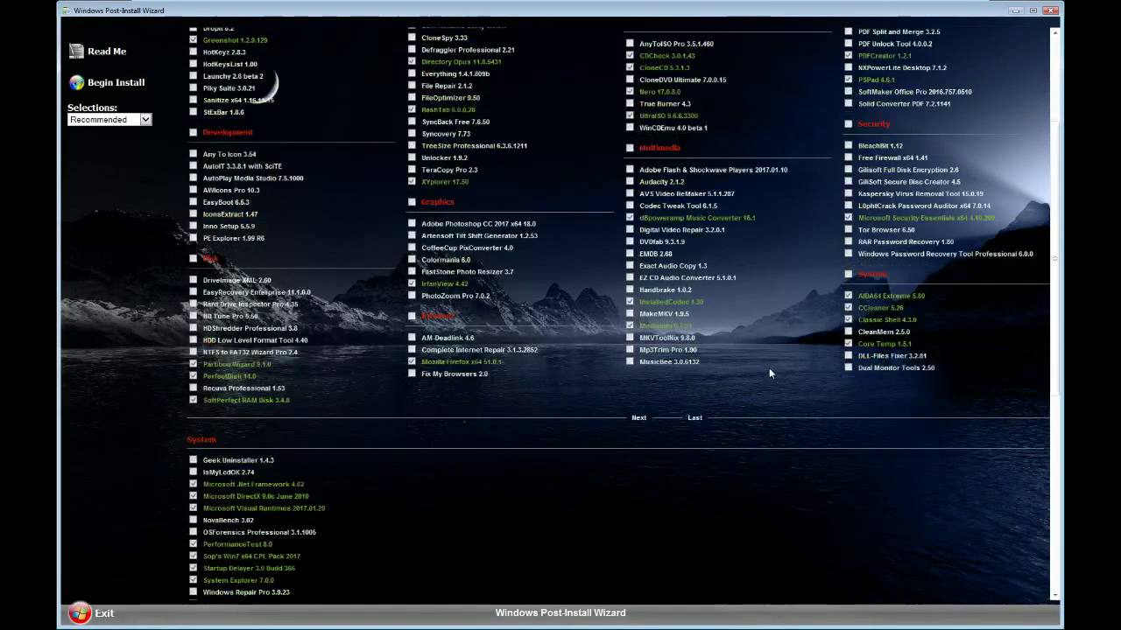
{"action": "scroll", "coordinate": [769, 374], "scroll_direction": "down", "scroll_amount": 2}
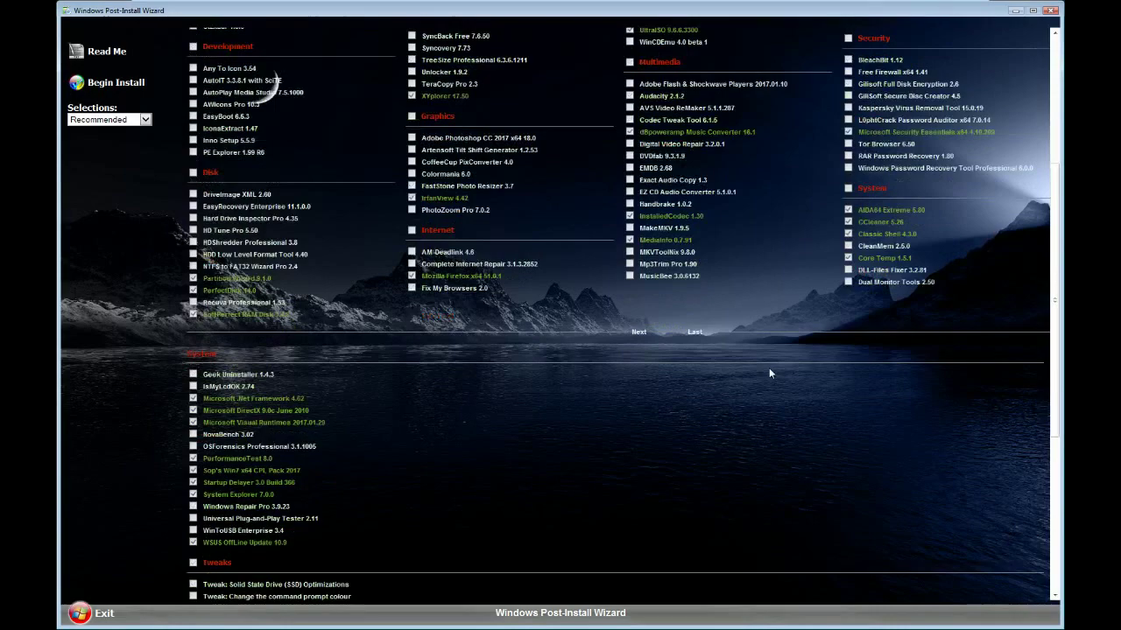
{"action": "scroll", "coordinate": [769, 374], "scroll_direction": "down", "scroll_amount": 2}
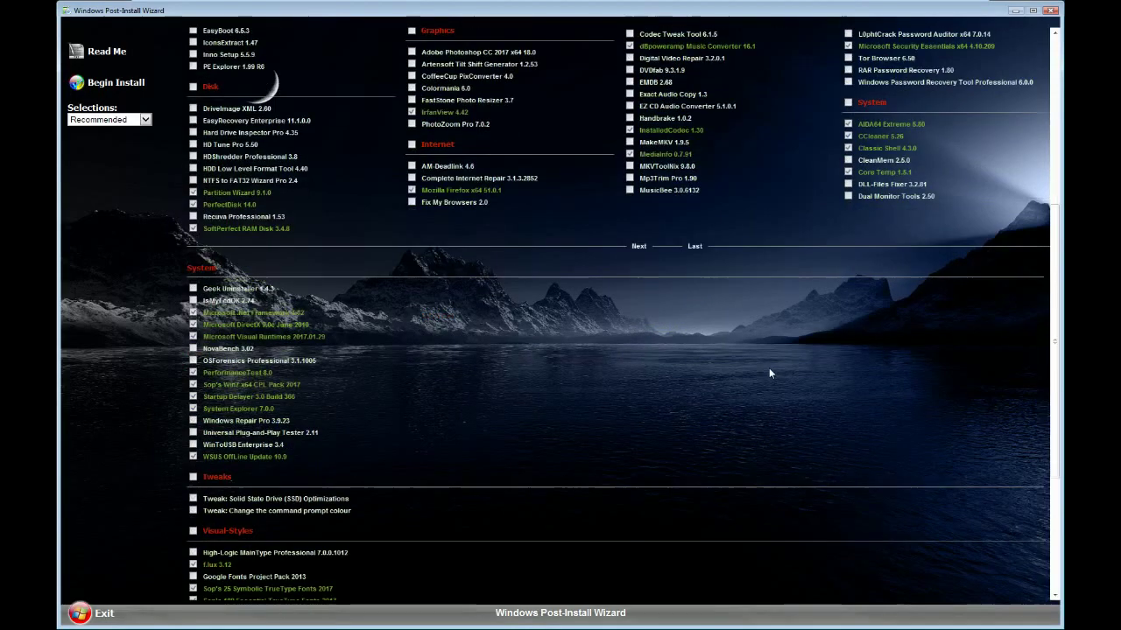
{"action": "left_click", "coordinate": [234, 290]}
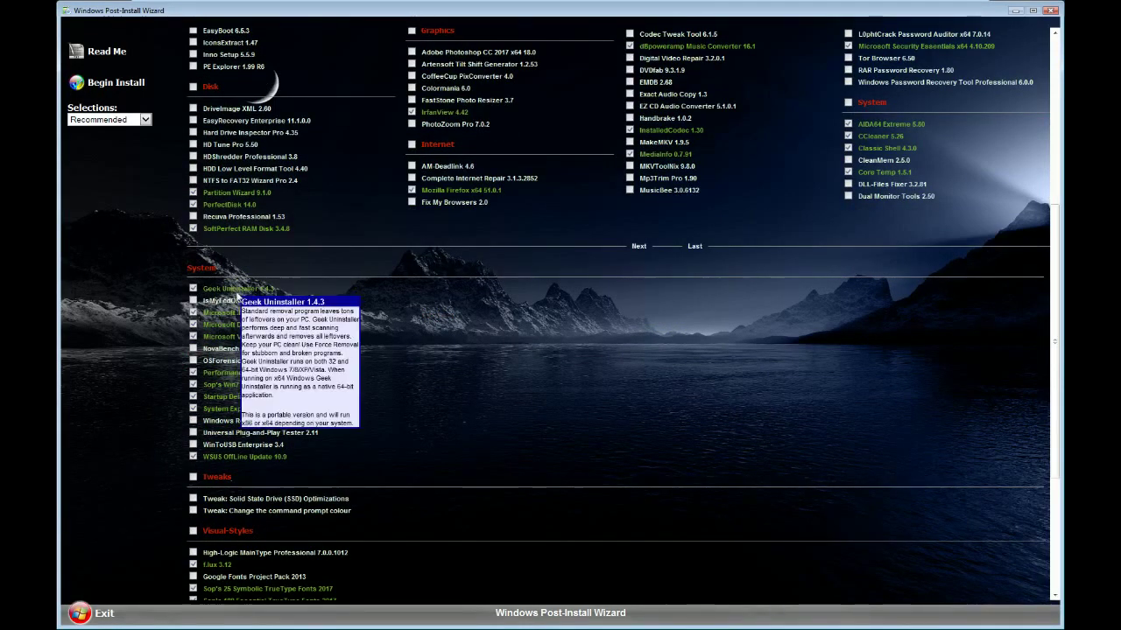
Include Adobe Flash & Shockwave Players 2017.01.10 from the Multimedia group in the selection
{"action": "scroll", "coordinate": [666, 468], "scroll_direction": "down", "scroll_amount": 4}
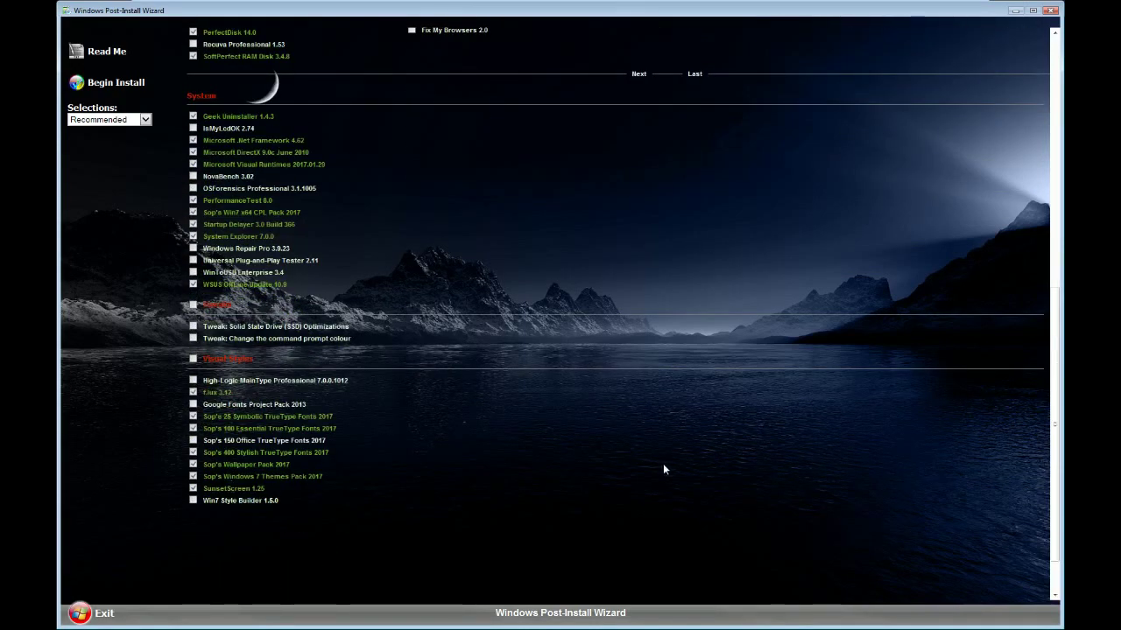
{"action": "scroll", "coordinate": [662, 469], "scroll_direction": "up", "scroll_amount": 7}
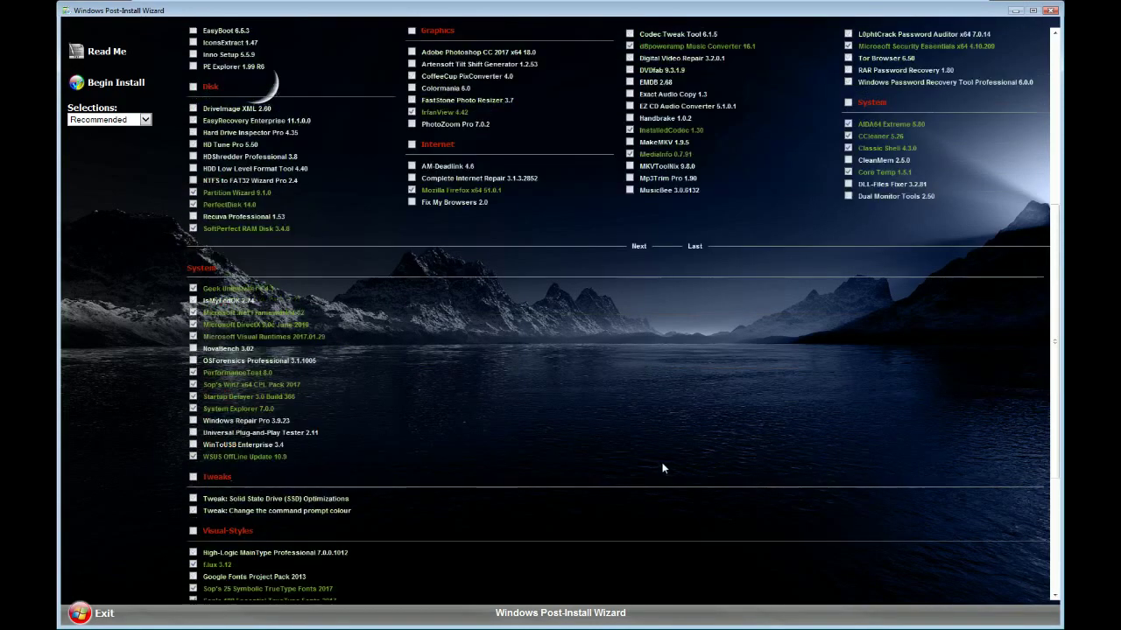
{"action": "scroll", "coordinate": [662, 470], "scroll_direction": "up", "scroll_amount": 1}
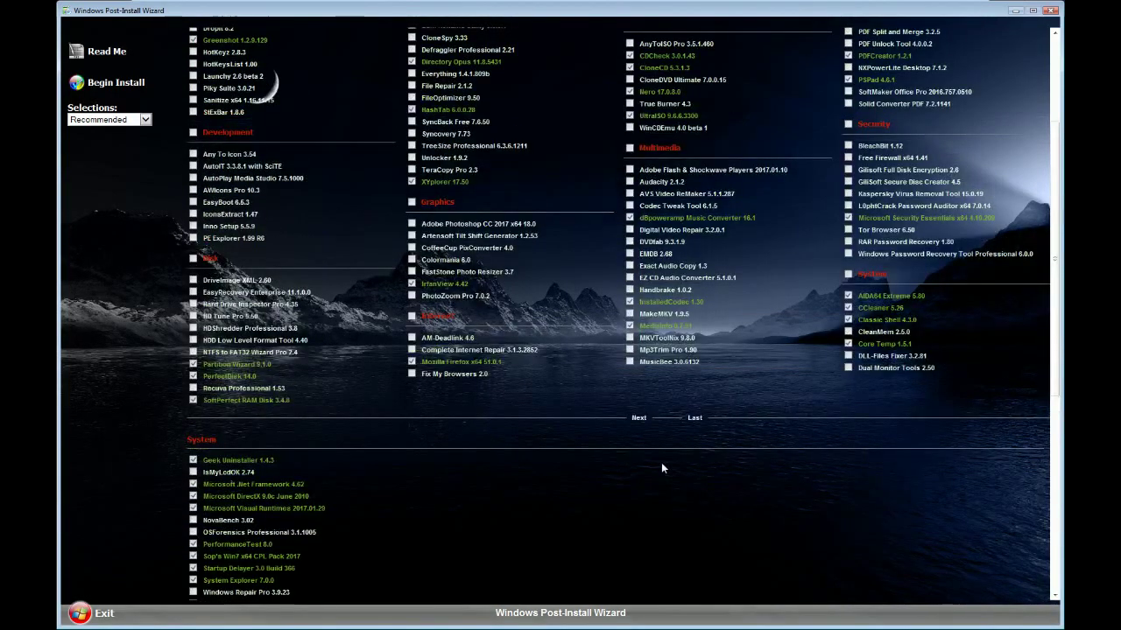
{"action": "scroll", "coordinate": [662, 468], "scroll_direction": "up", "scroll_amount": 2}
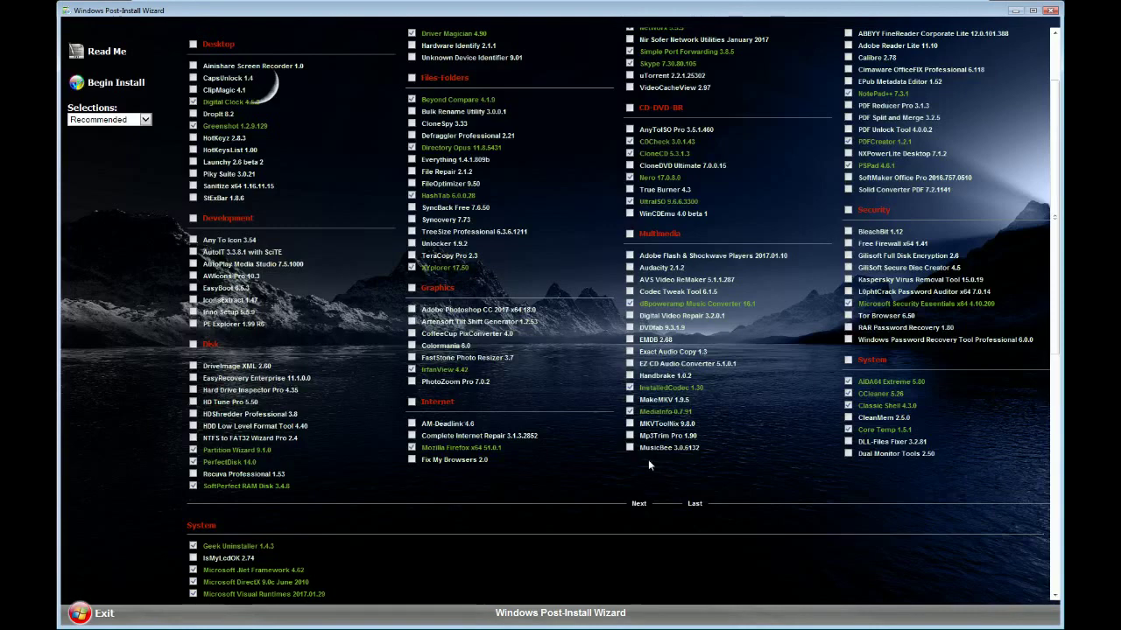
{"action": "scroll", "coordinate": [648, 464], "scroll_direction": "up", "scroll_amount": 2}
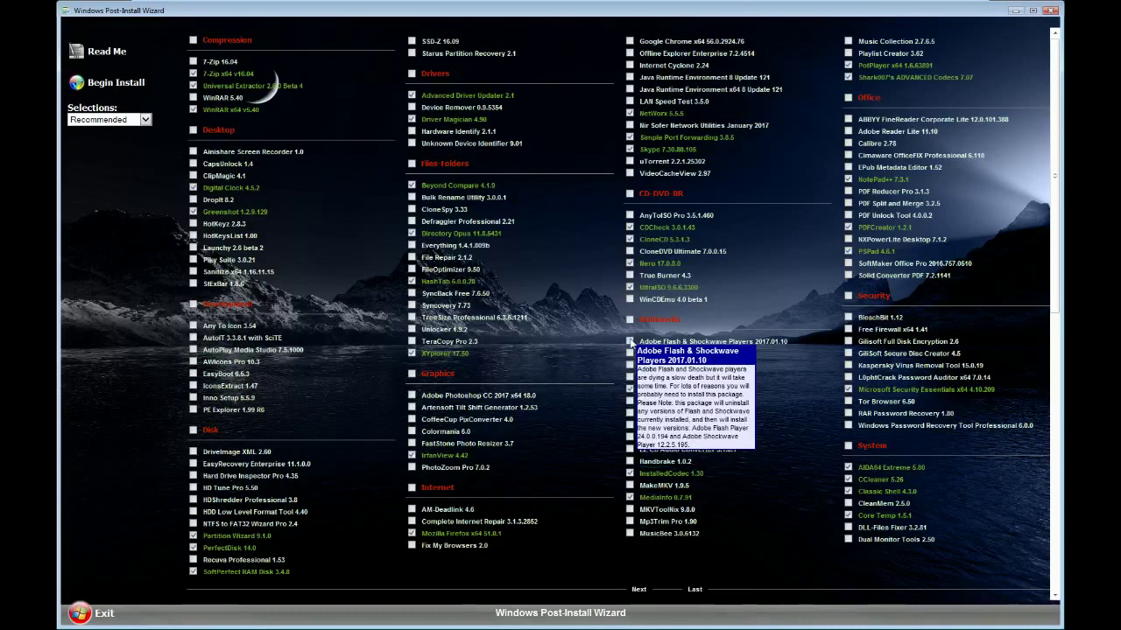
{"action": "left_click", "coordinate": [630, 342]}
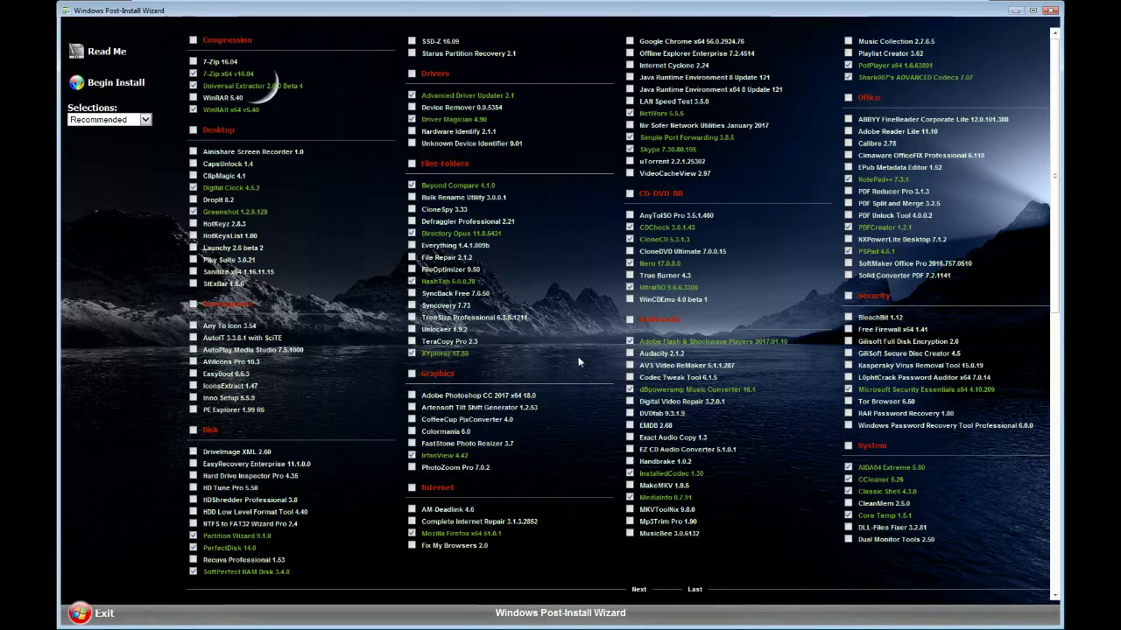
Add Java Runtime Environment 8 Update 121, its x64 version and LAN Speed Test 3.5.0 to the selection
{"action": "left_click", "coordinate": [629, 77]}
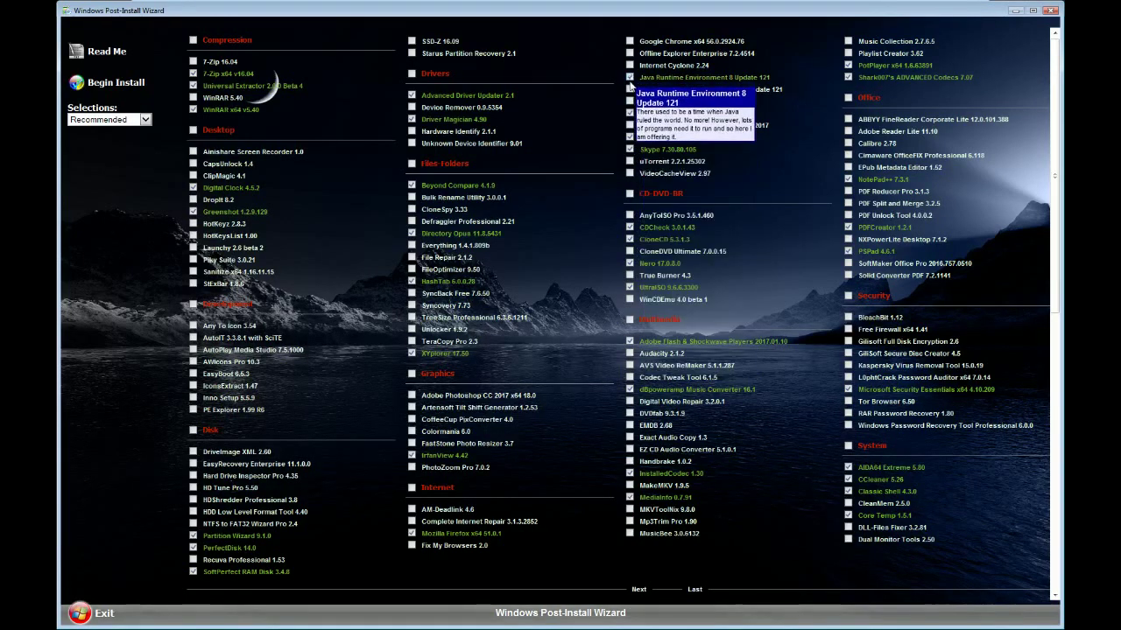
{"action": "left_click", "coordinate": [630, 89]}
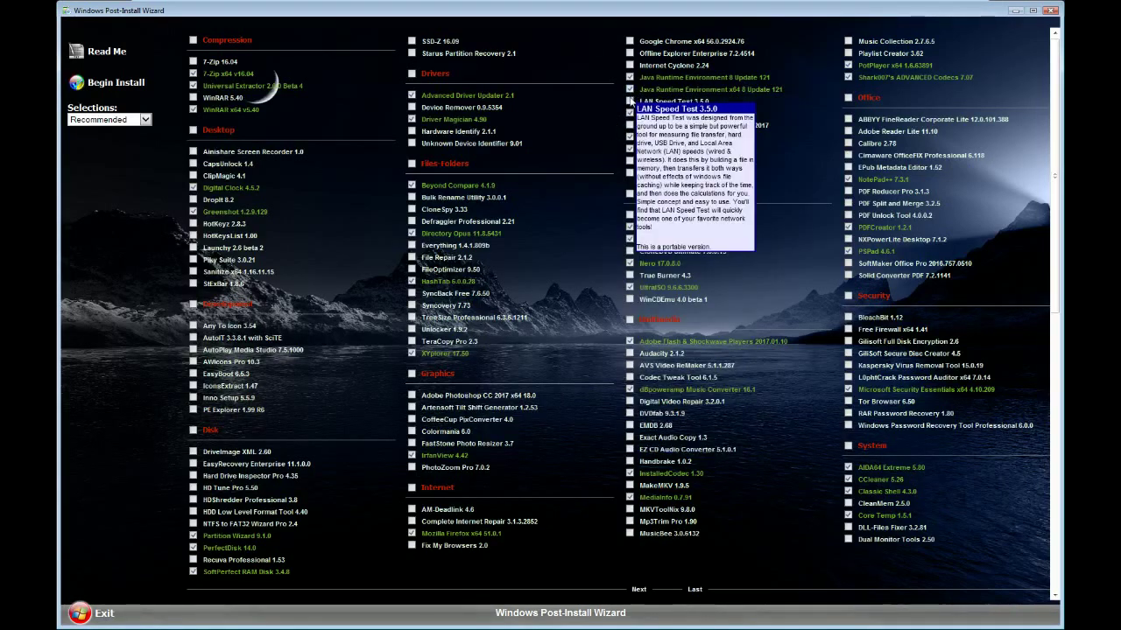
{"action": "left_click", "coordinate": [629, 102]}
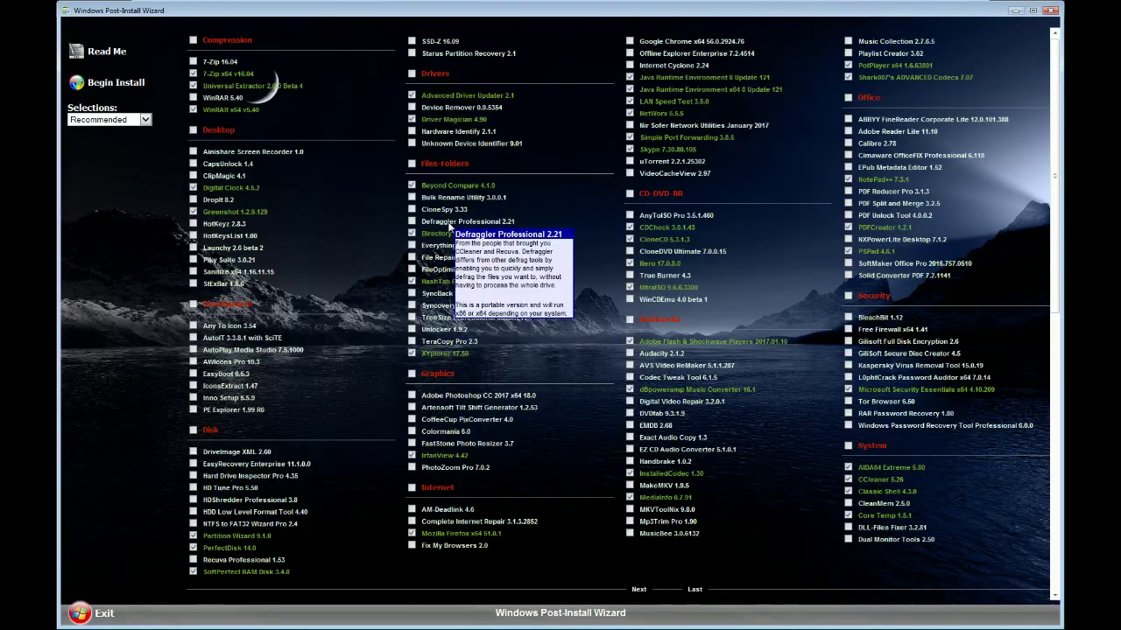
Include Defraggler Professional 2.21 from the Files-Folders group and review the Directory Opus description
{"action": "left_click", "coordinate": [455, 222]}
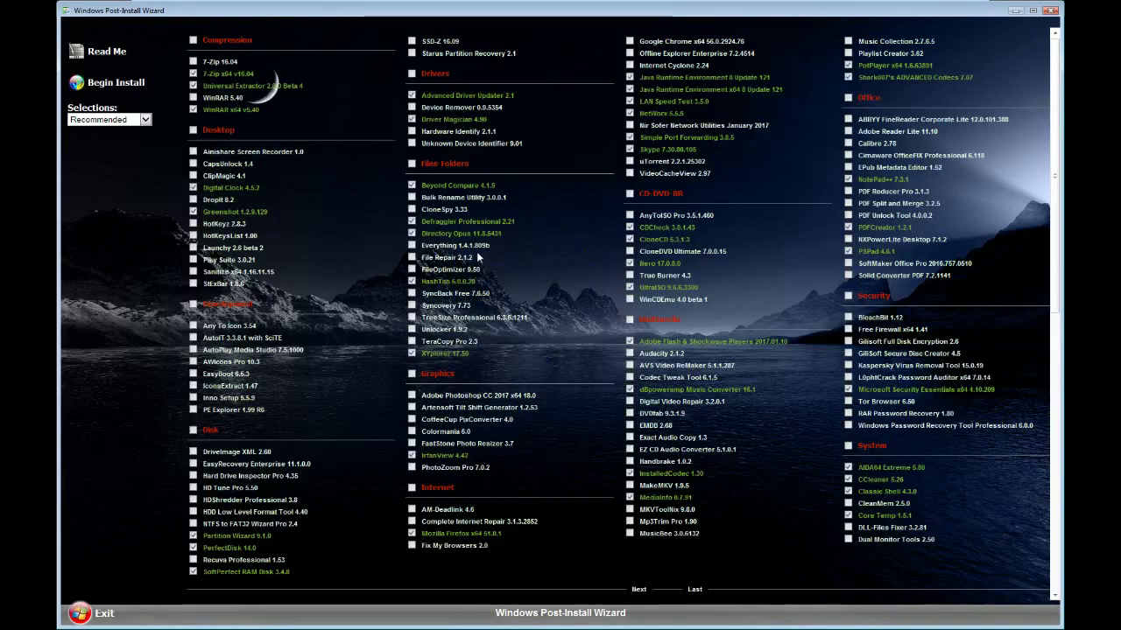
{"action": "mouse_move", "coordinate": [473, 253]}
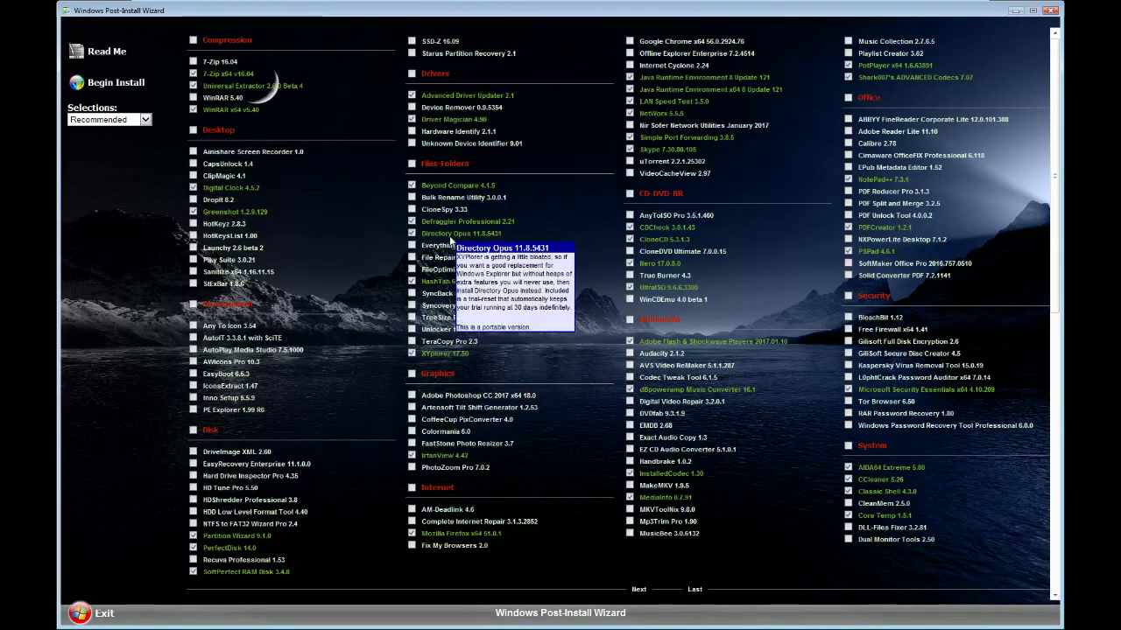
{"action": "mouse_move", "coordinate": [449, 224]}
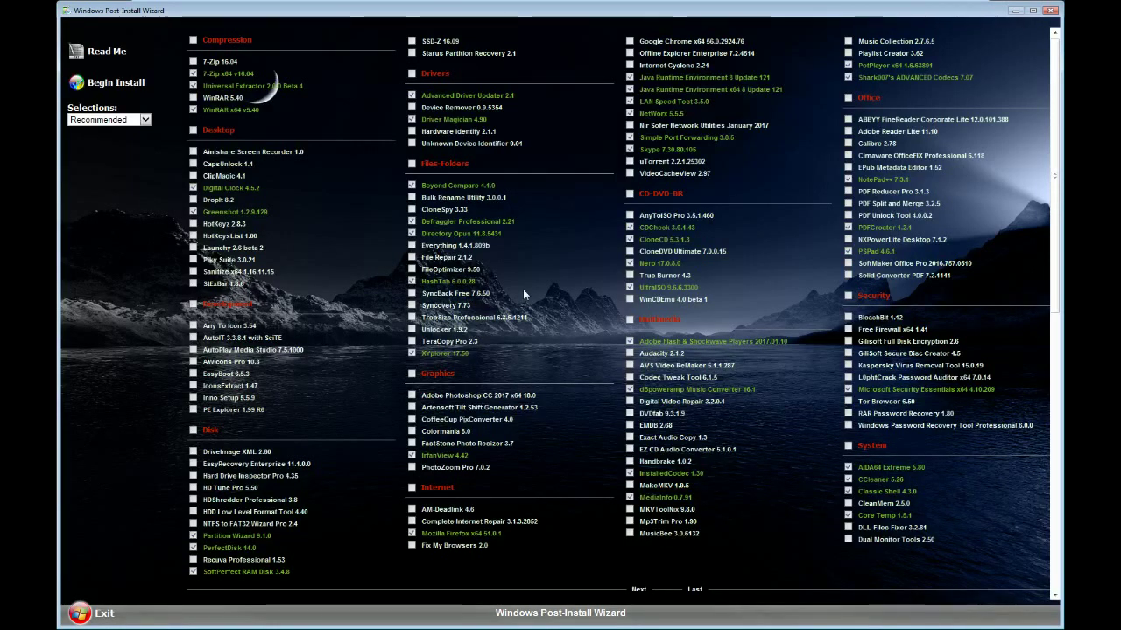
Review the current selection and exclude Advanced Driver Updater 2.1 in the Drivers group from the apps to install
{"action": "scroll", "coordinate": [523, 289], "scroll_direction": "down", "scroll_amount": 2}
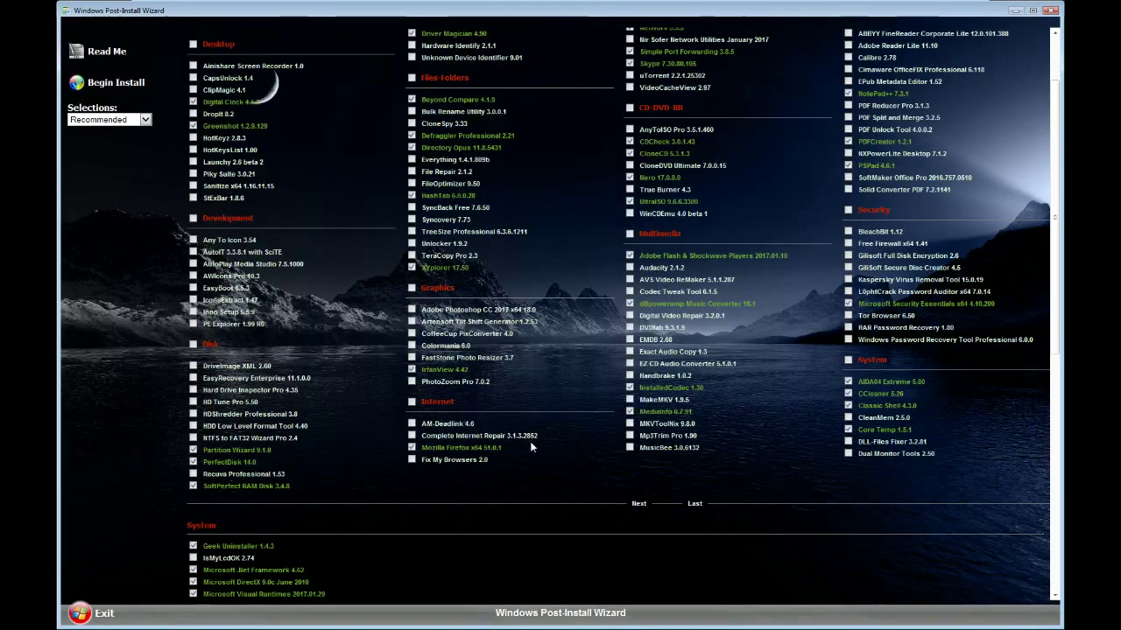
{"action": "scroll", "coordinate": [530, 447], "scroll_direction": "down", "scroll_amount": 6}
{"action": "scroll", "coordinate": [531, 448], "scroll_direction": "down", "scroll_amount": 4}
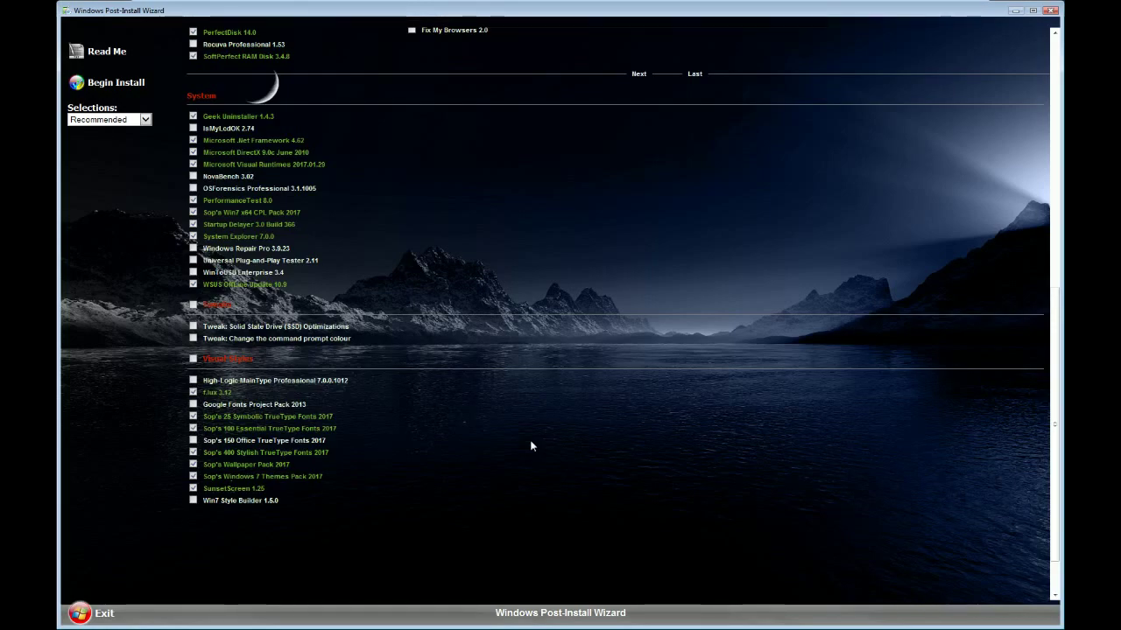
{"action": "scroll", "coordinate": [530, 447], "scroll_direction": "up", "scroll_amount": 8}
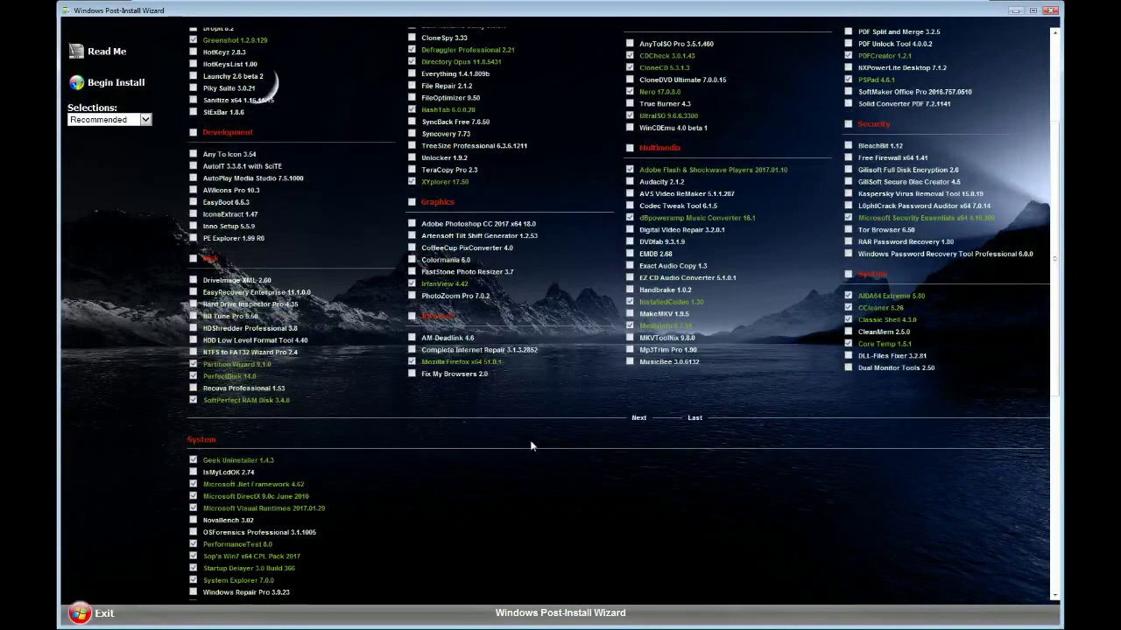
{"action": "scroll", "coordinate": [531, 447], "scroll_direction": "up", "scroll_amount": 4}
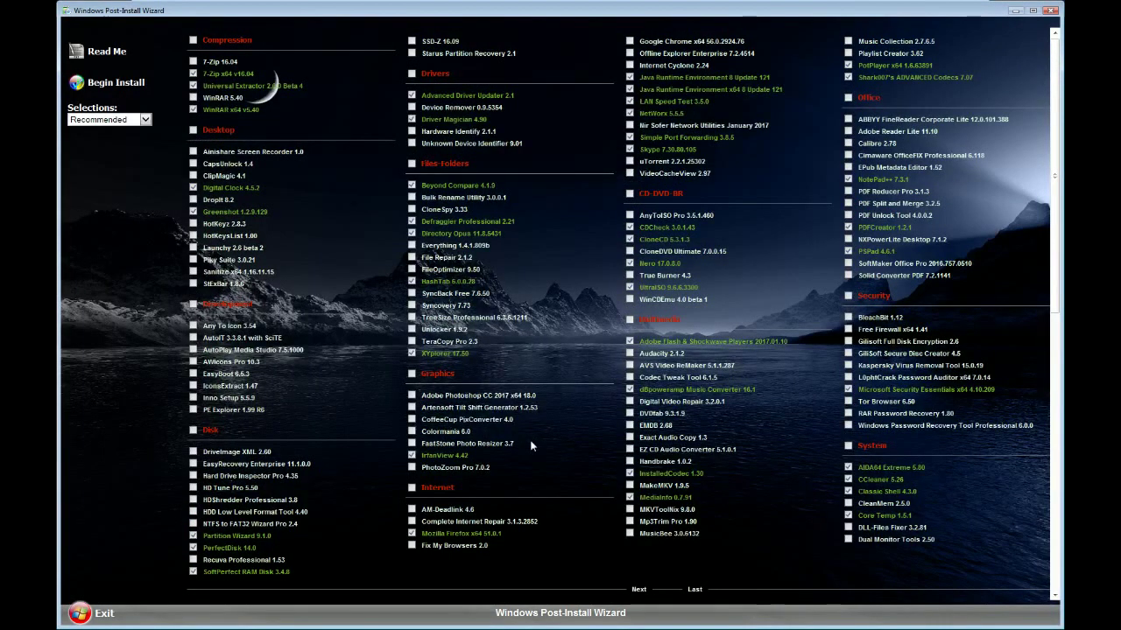
{"action": "mouse_move", "coordinate": [438, 341]}
{"action": "mouse_move", "coordinate": [450, 45]}
{"action": "mouse_move", "coordinate": [413, 95]}
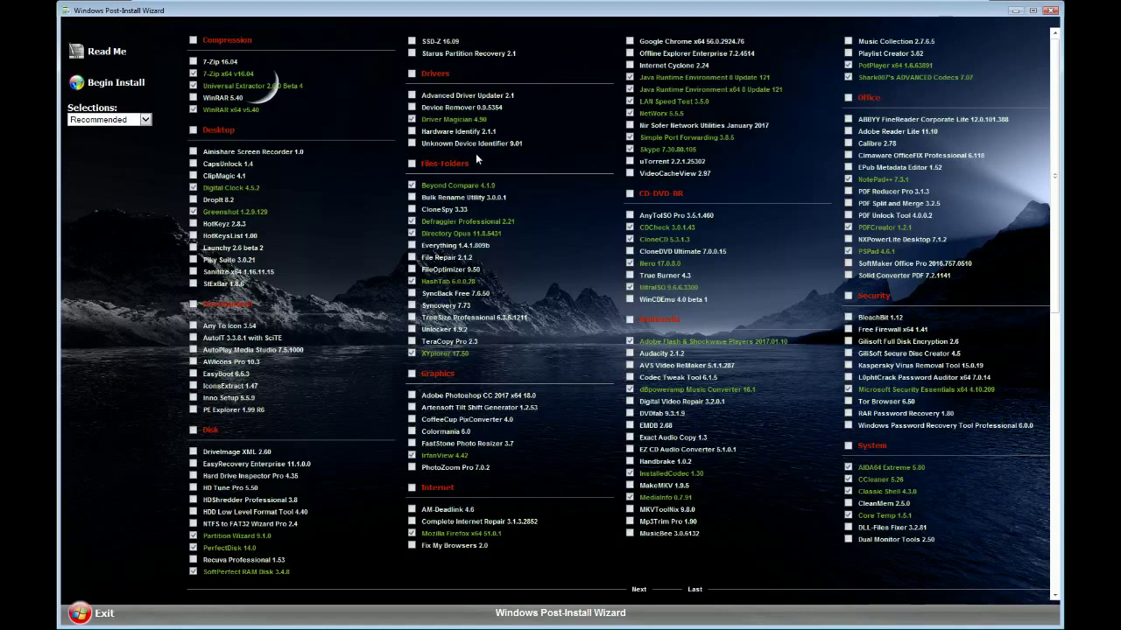
{"action": "left_click", "coordinate": [473, 132]}
{"action": "mouse_move", "coordinate": [468, 224]}
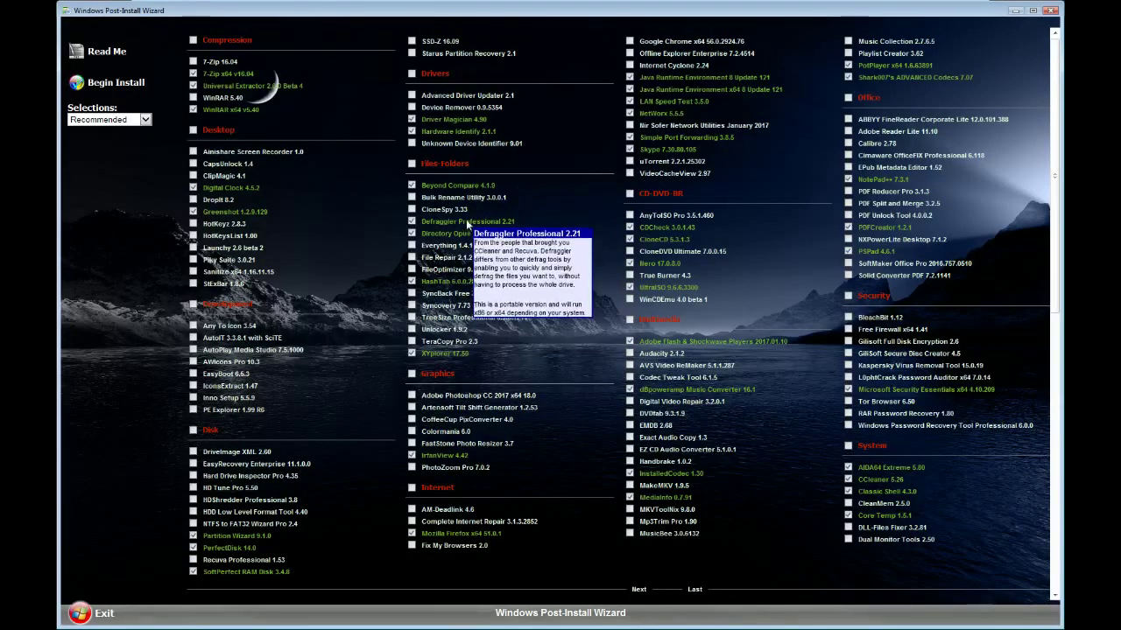
{"action": "mouse_move", "coordinate": [468, 140]}
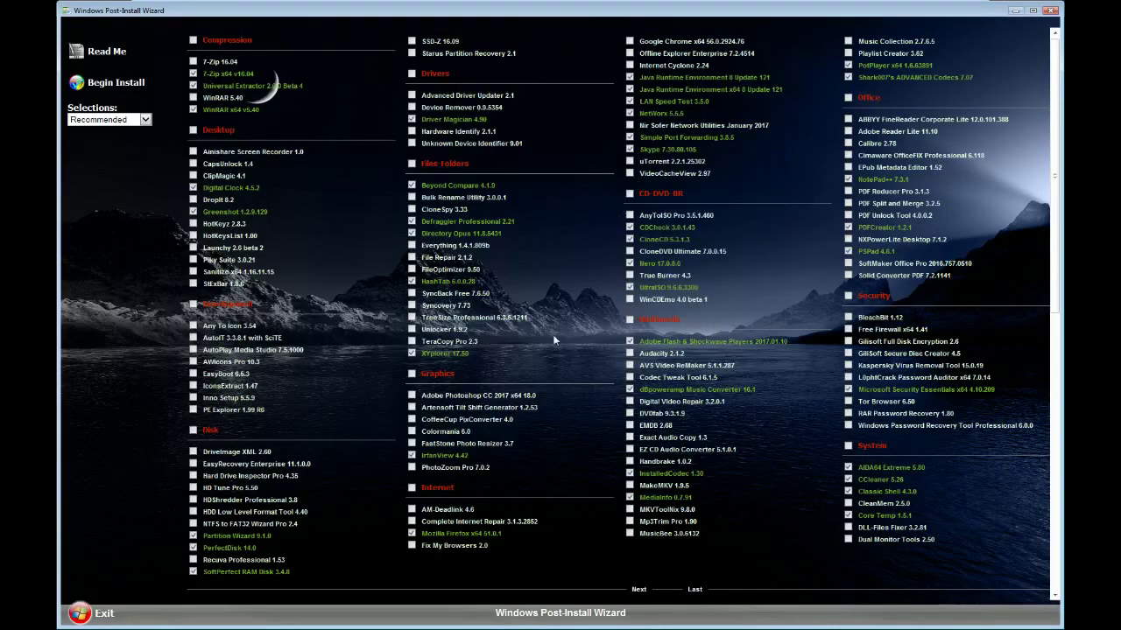
Include SoftMaker Office Pro 2016.757.0510 from the Office group in the apps to install
{"action": "scroll", "coordinate": [553, 339], "scroll_direction": "down", "scroll_amount": 1}
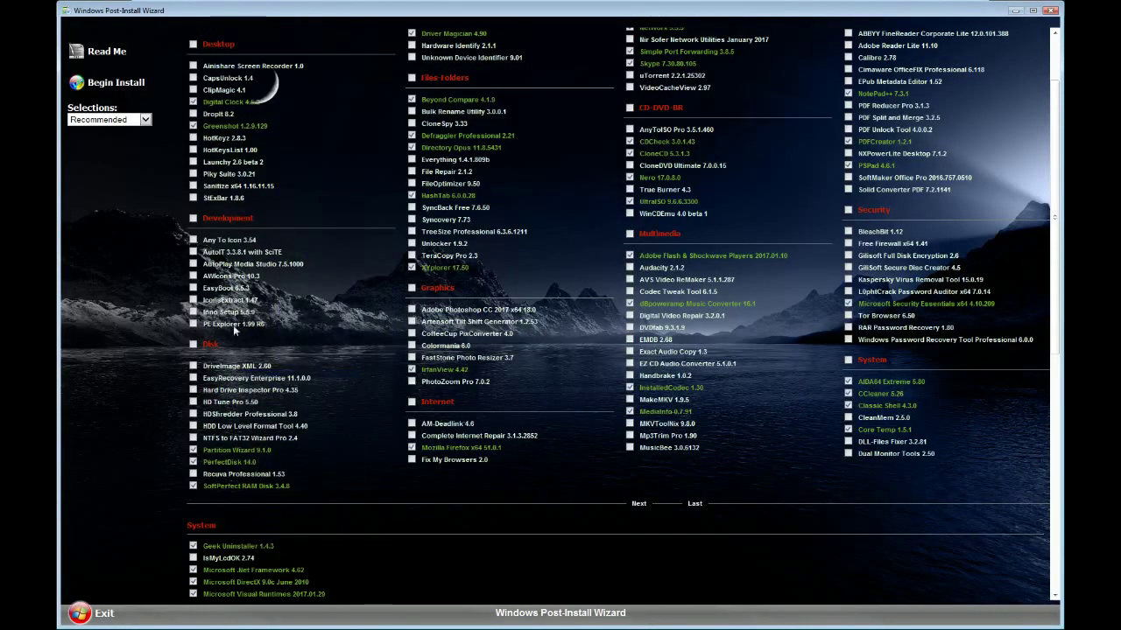
{"action": "scroll", "coordinate": [293, 224], "scroll_direction": "up", "scroll_amount": 2}
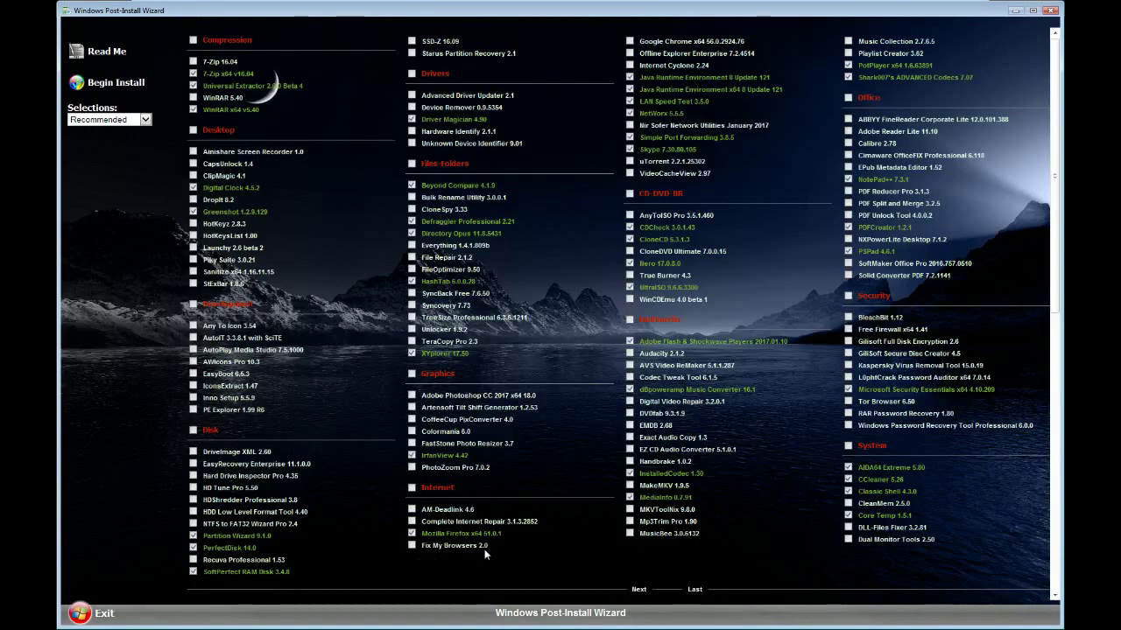
{"action": "mouse_move", "coordinate": [500, 528]}
{"action": "mouse_move", "coordinate": [652, 130]}
{"action": "left_click", "coordinate": [850, 264]}
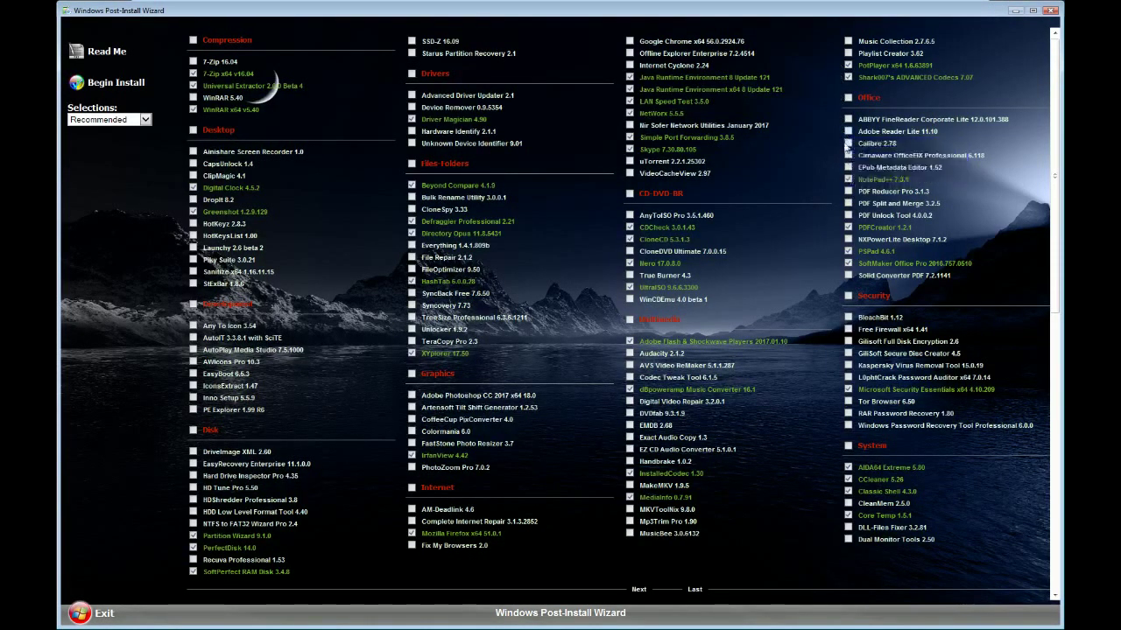
{"action": "scroll", "coordinate": [804, 244], "scroll_direction": "down", "scroll_amount": 5}
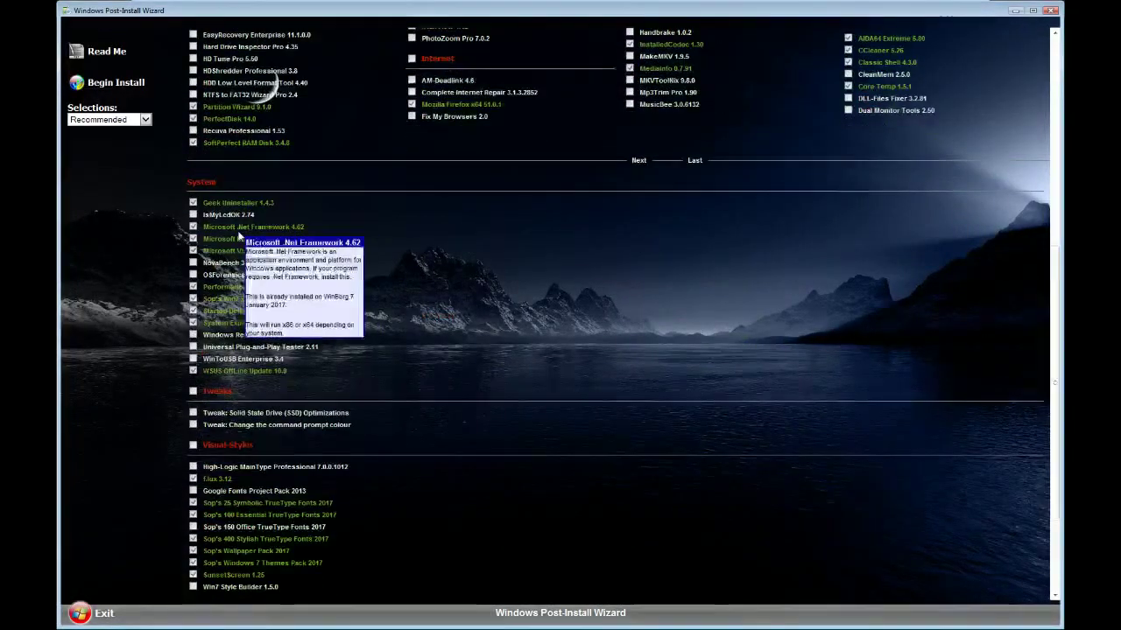
Look over the Tweaks and Visual-Styles groups and read the MediaInfo 0.7.91 description in the Multimedia group
{"action": "scroll", "coordinate": [241, 226], "scroll_direction": "down", "scroll_amount": 1}
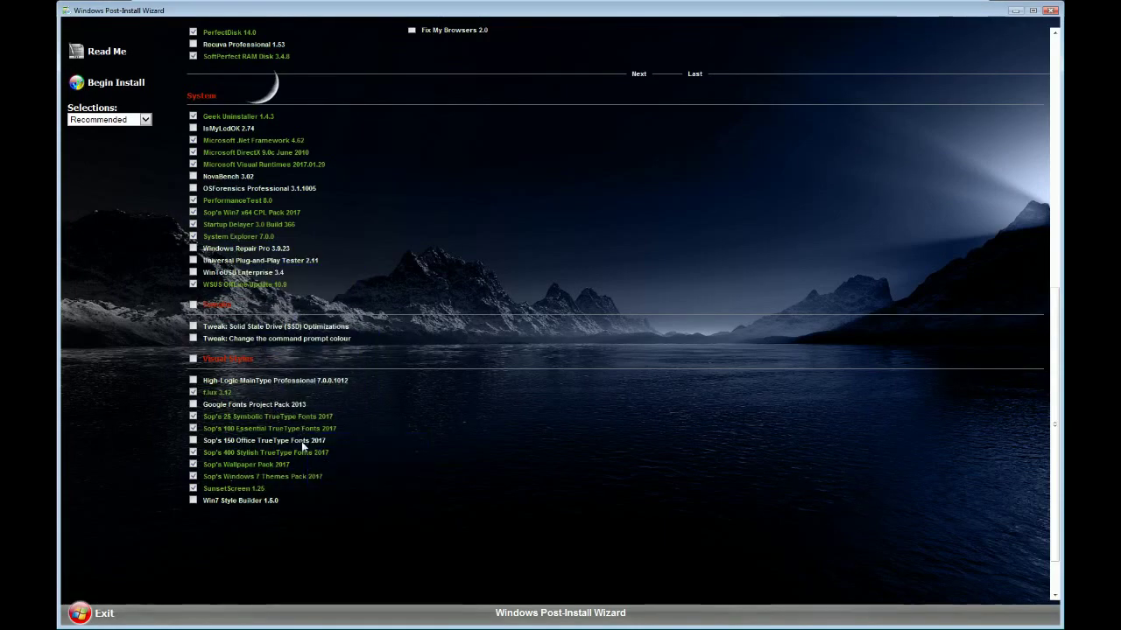
{"action": "scroll", "coordinate": [348, 415], "scroll_direction": "up", "scroll_amount": 3}
{"action": "scroll", "coordinate": [349, 410], "scroll_direction": "up", "scroll_amount": 2}
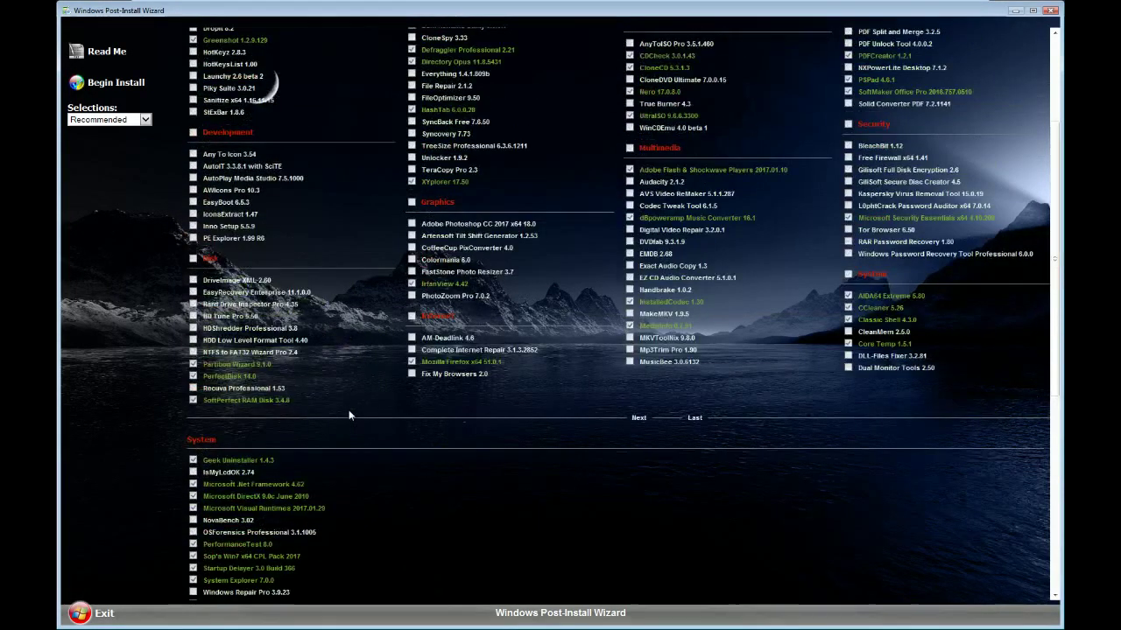
{"action": "scroll", "coordinate": [628, 410], "scroll_direction": "up", "scroll_amount": 1}
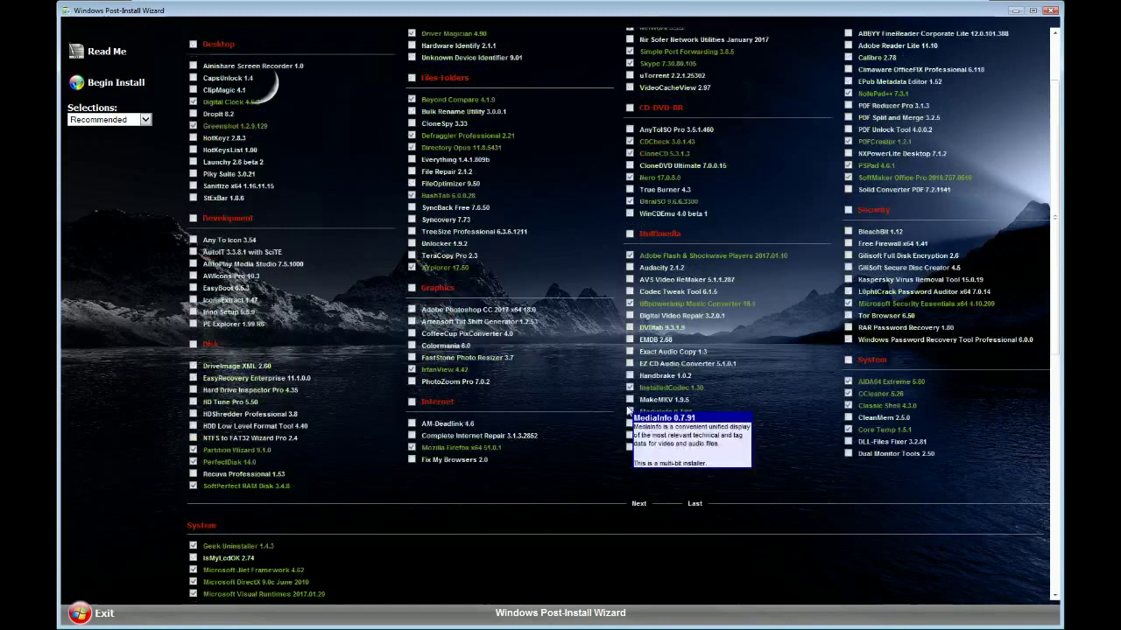
{"action": "scroll", "coordinate": [582, 396], "scroll_direction": "up", "scroll_amount": 1}
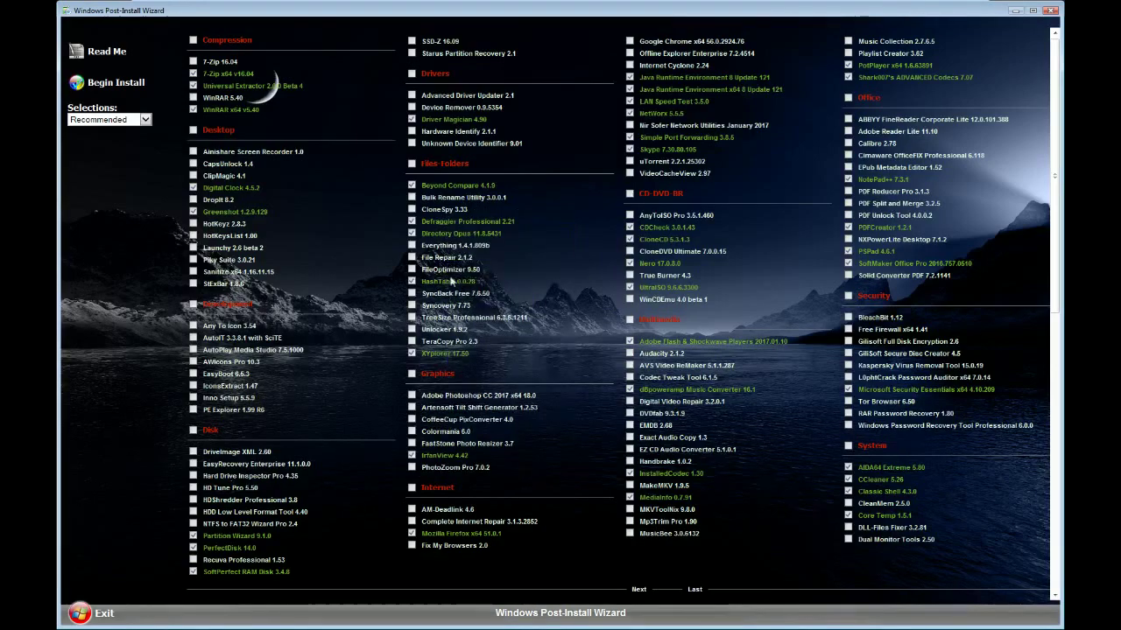
Review the selection from Files-Folders down to Visual-Styles, reading the XYplorer, Microsoft Visual Runtimes, OSForensics and Sop's 150 Office TrueType Fonts descriptions
{"action": "mouse_move", "coordinate": [464, 286]}
{"action": "scroll", "coordinate": [499, 282], "scroll_direction": "down", "scroll_amount": 2}
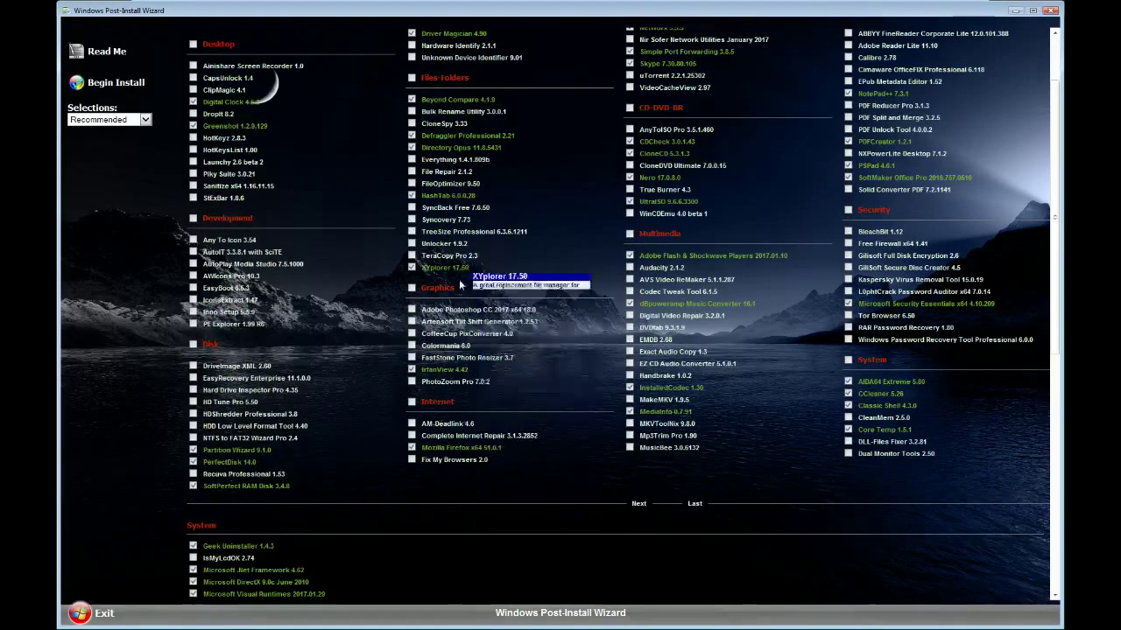
{"action": "mouse_move", "coordinate": [458, 326]}
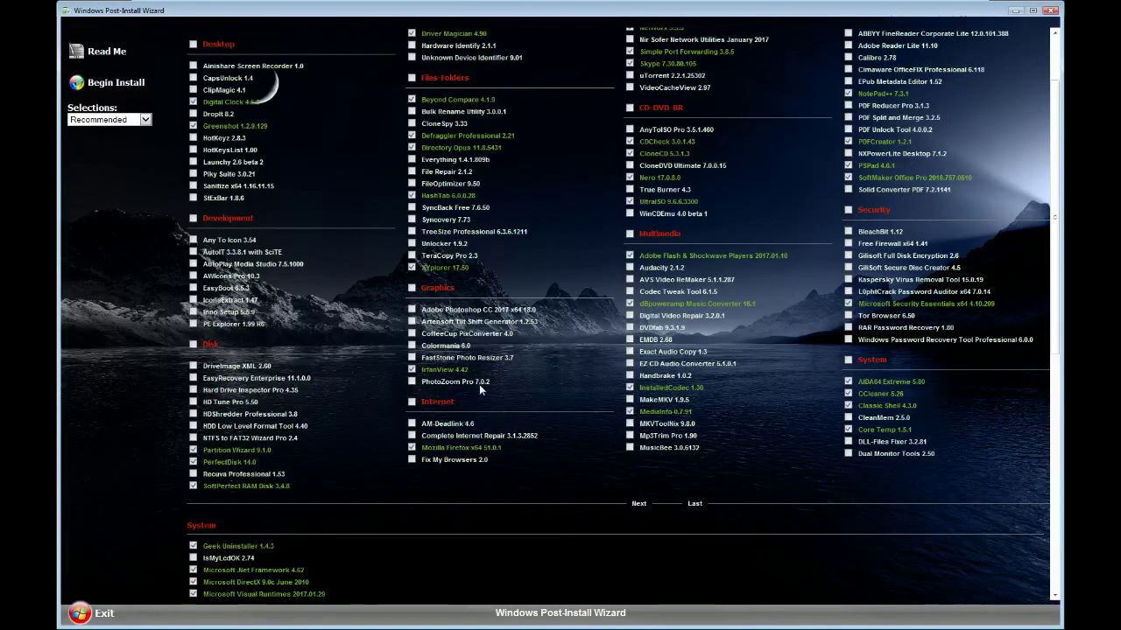
{"action": "scroll", "coordinate": [488, 404], "scroll_direction": "down", "scroll_amount": 2}
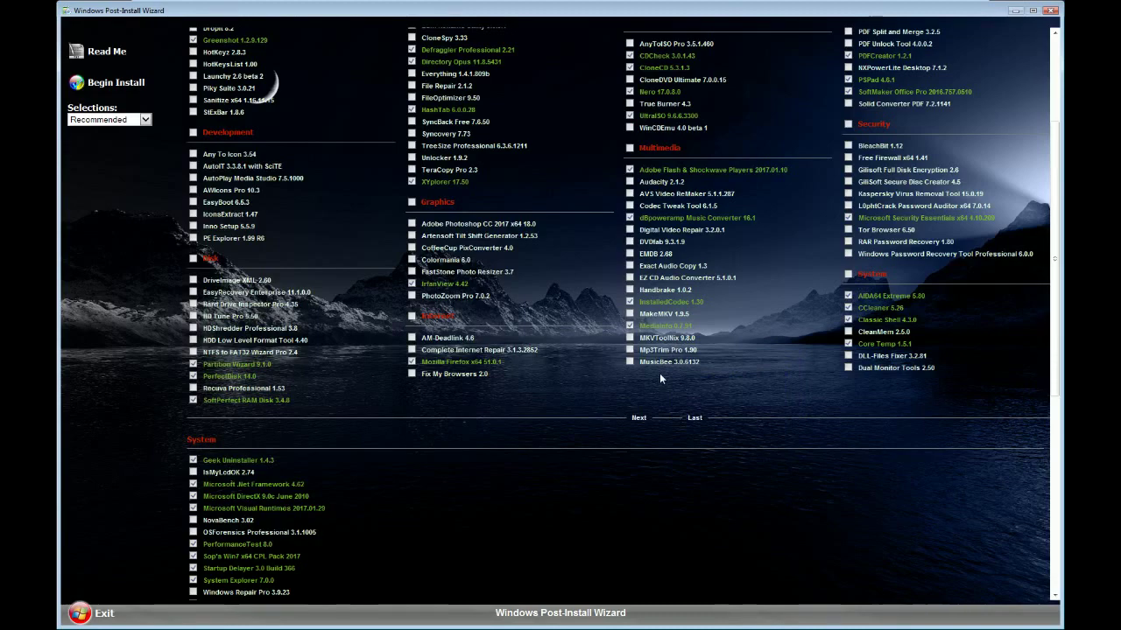
{"action": "scroll", "coordinate": [341, 430], "scroll_direction": "down", "scroll_amount": 2}
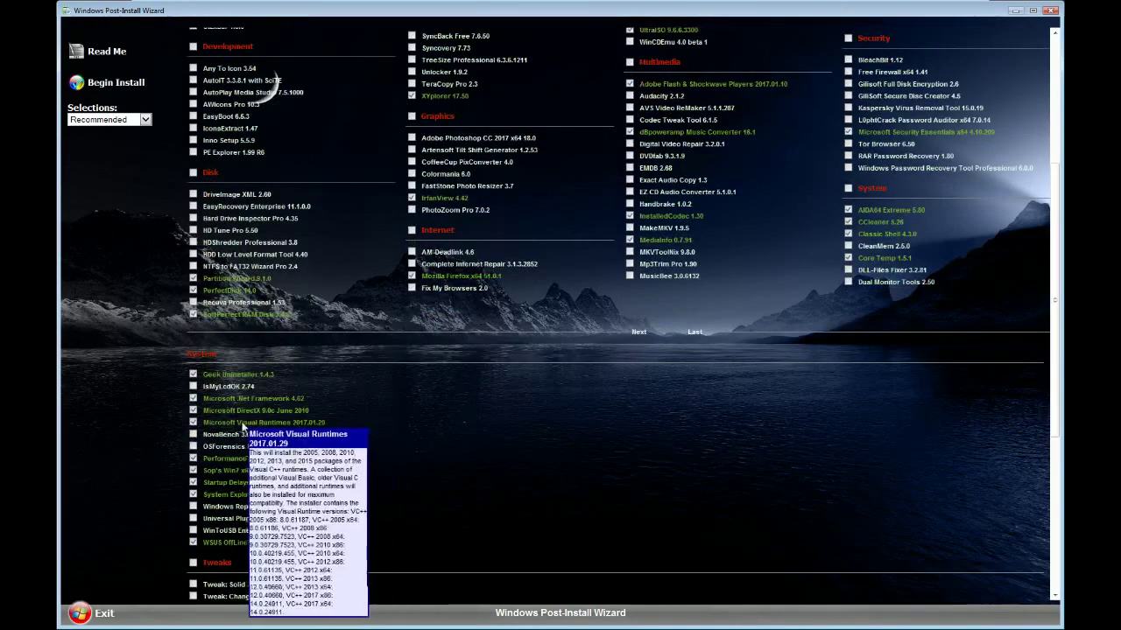
{"action": "mouse_move", "coordinate": [274, 450]}
{"action": "scroll", "coordinate": [283, 444], "scroll_direction": "down", "scroll_amount": 2}
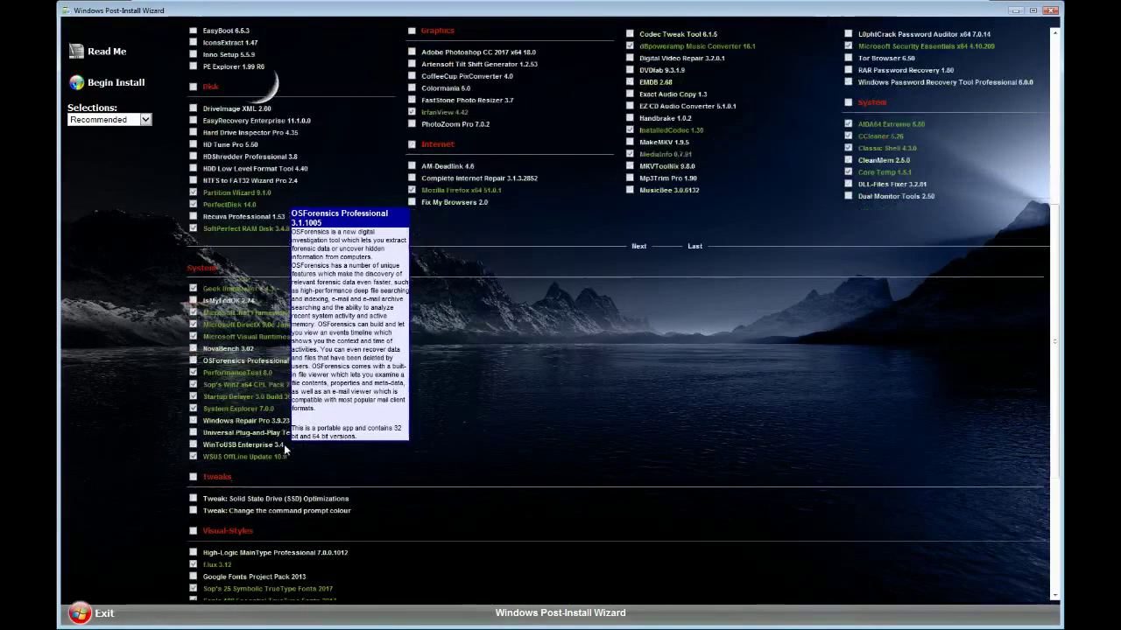
{"action": "scroll", "coordinate": [334, 442], "scroll_direction": "down", "scroll_amount": 2}
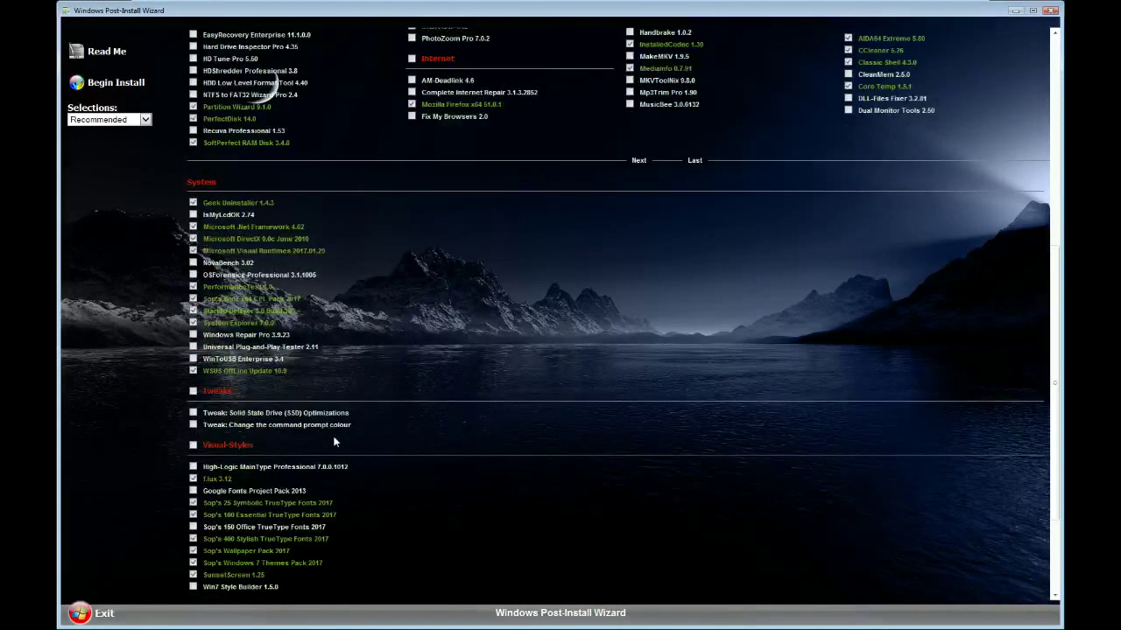
{"action": "scroll", "coordinate": [333, 442], "scroll_direction": "down", "scroll_amount": 2}
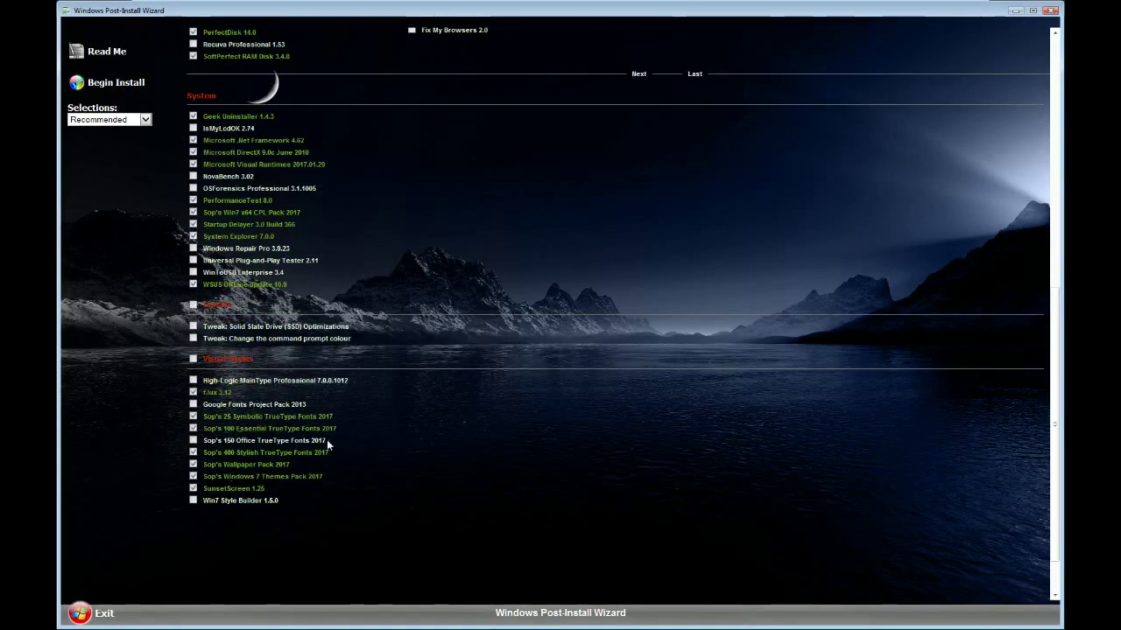
{"action": "mouse_move", "coordinate": [325, 447]}
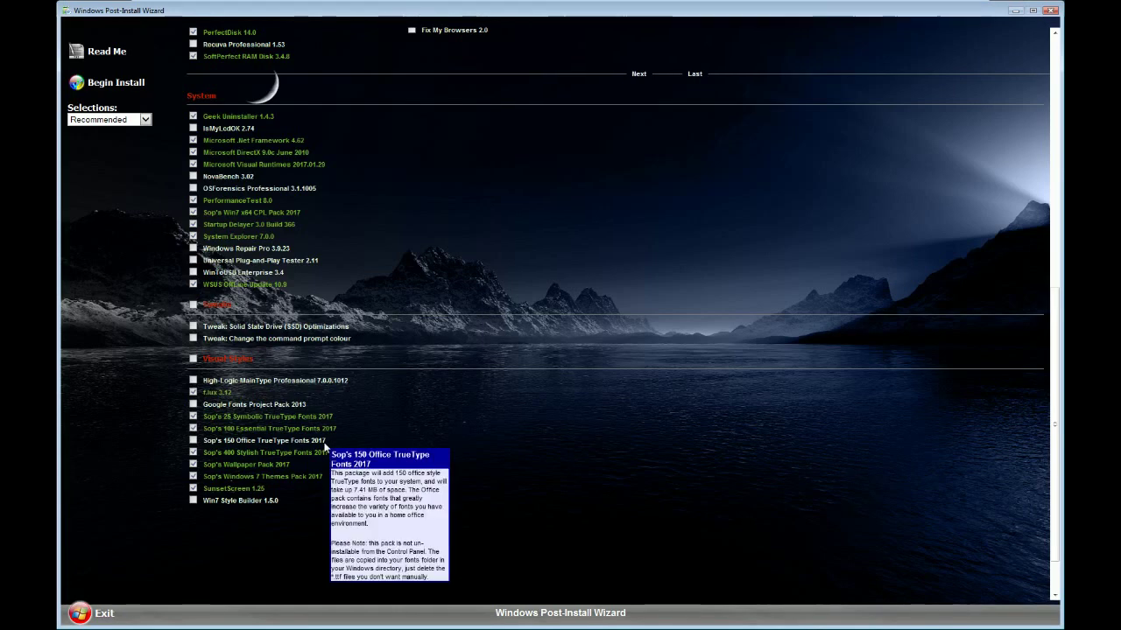
Examine the selected apps and their descriptions in the Drivers, Files-Folders, Graphics, Office, CD-DVD-BR and System groups
{"action": "scroll", "coordinate": [325, 446], "scroll_direction": "up", "scroll_amount": 2}
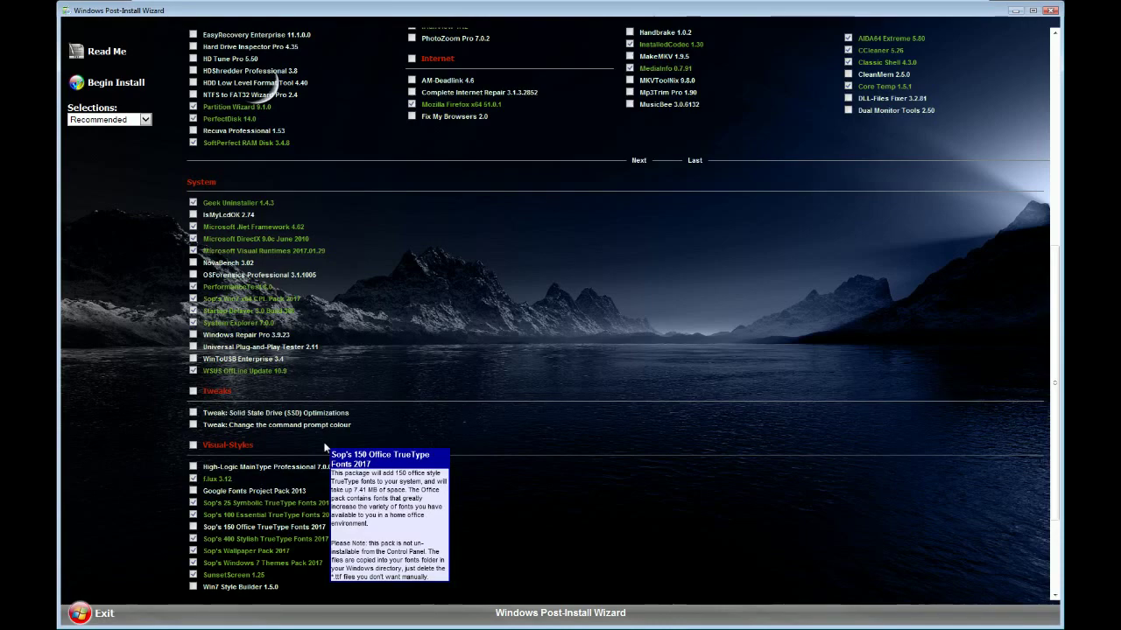
{"action": "scroll", "coordinate": [453, 384], "scroll_direction": "up", "scroll_amount": 6}
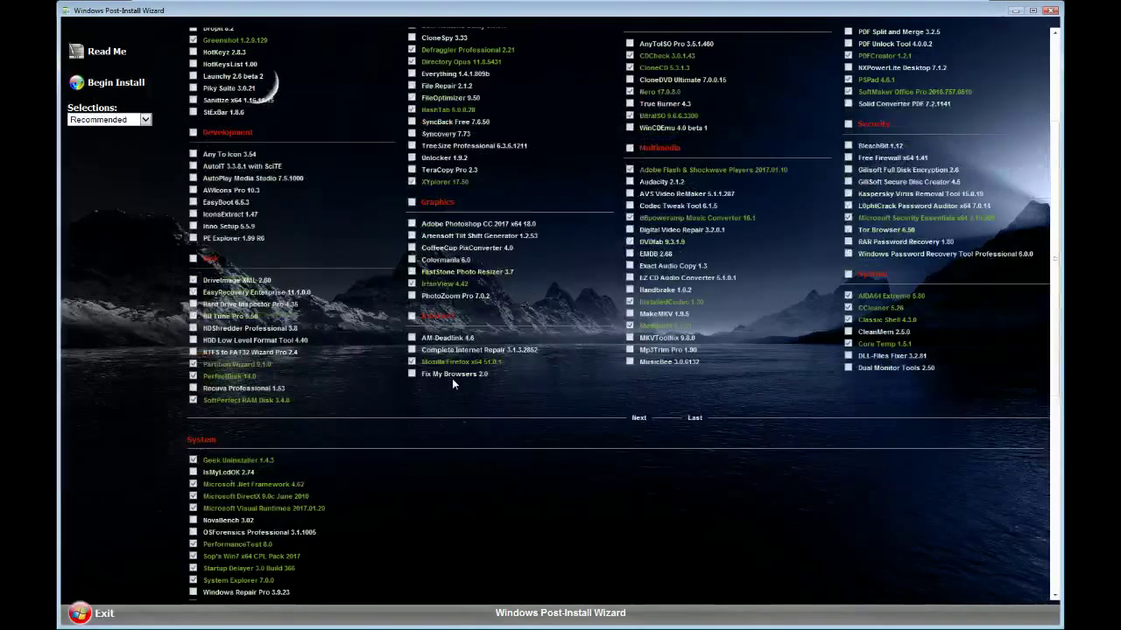
{"action": "scroll", "coordinate": [452, 378], "scroll_direction": "up", "scroll_amount": 4}
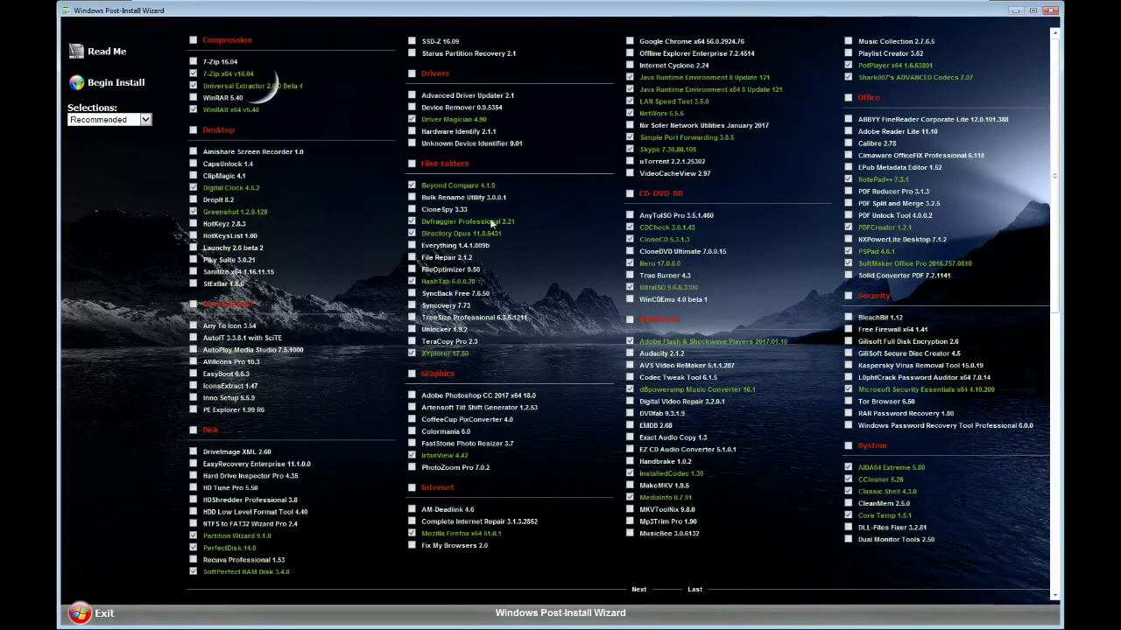
{"action": "mouse_move", "coordinate": [442, 294]}
{"action": "mouse_move", "coordinate": [446, 101]}
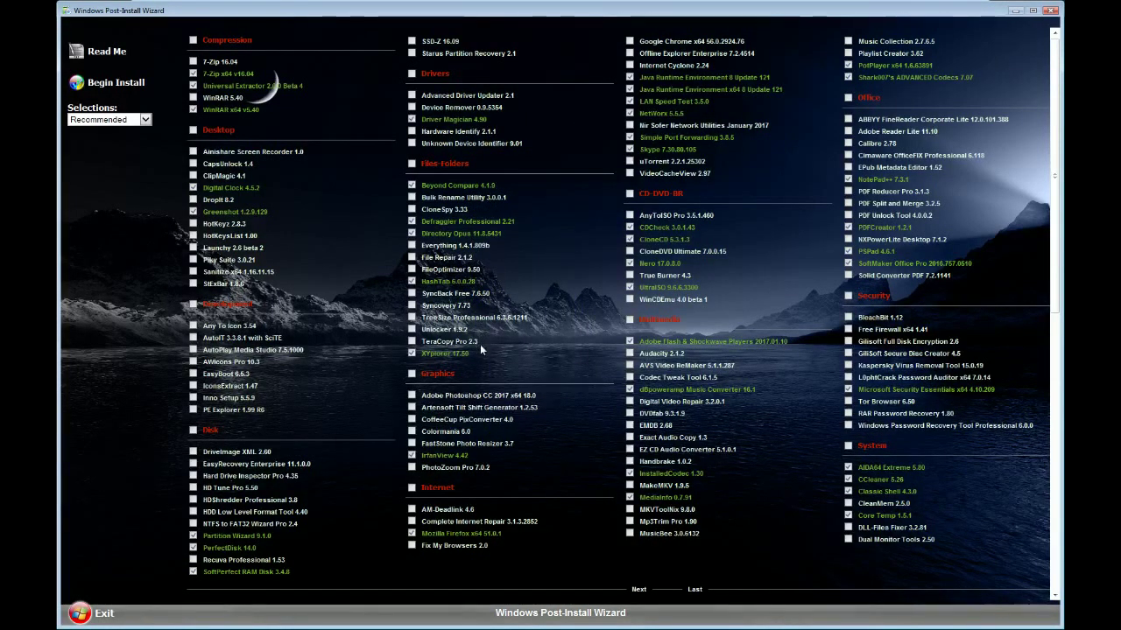
{"action": "mouse_move", "coordinate": [496, 401]}
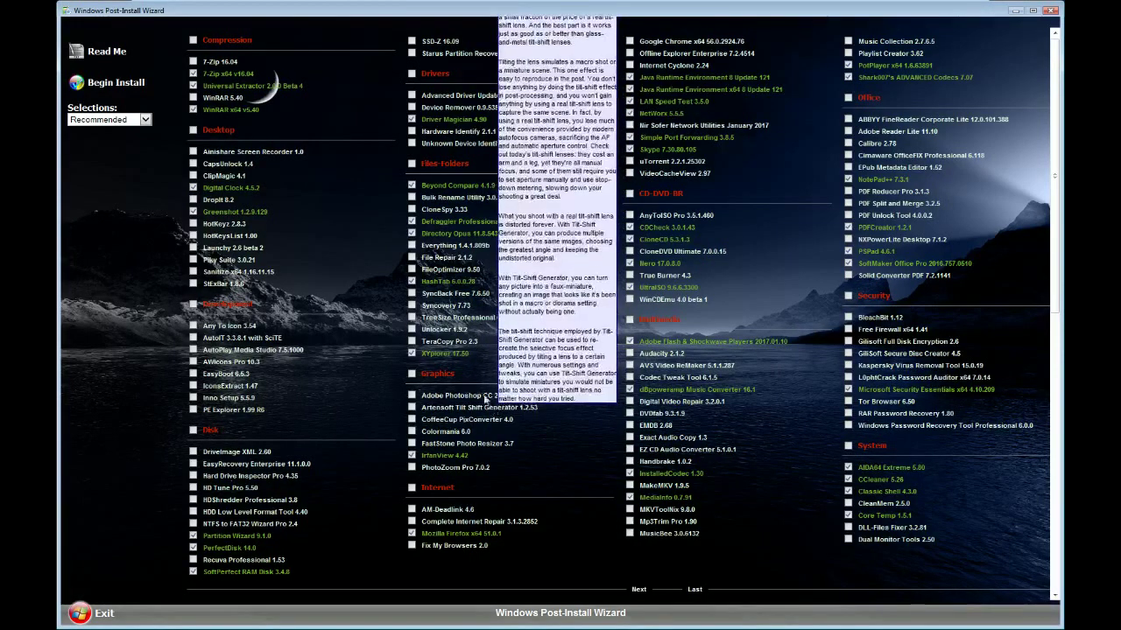
{"action": "mouse_move", "coordinate": [446, 355]}
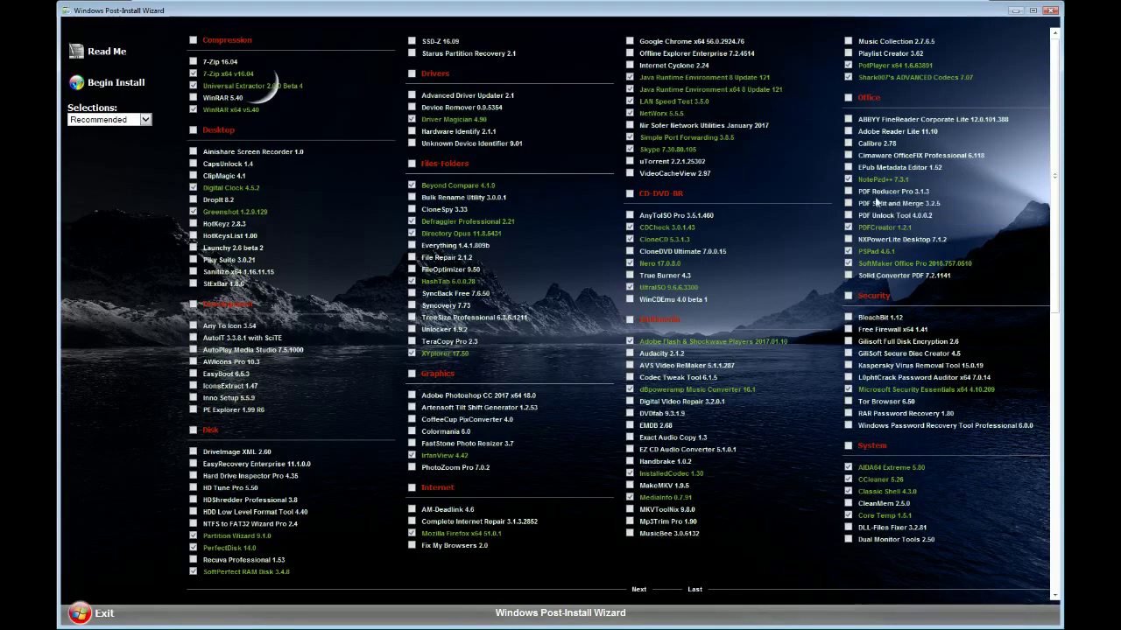
{"action": "mouse_move", "coordinate": [876, 231]}
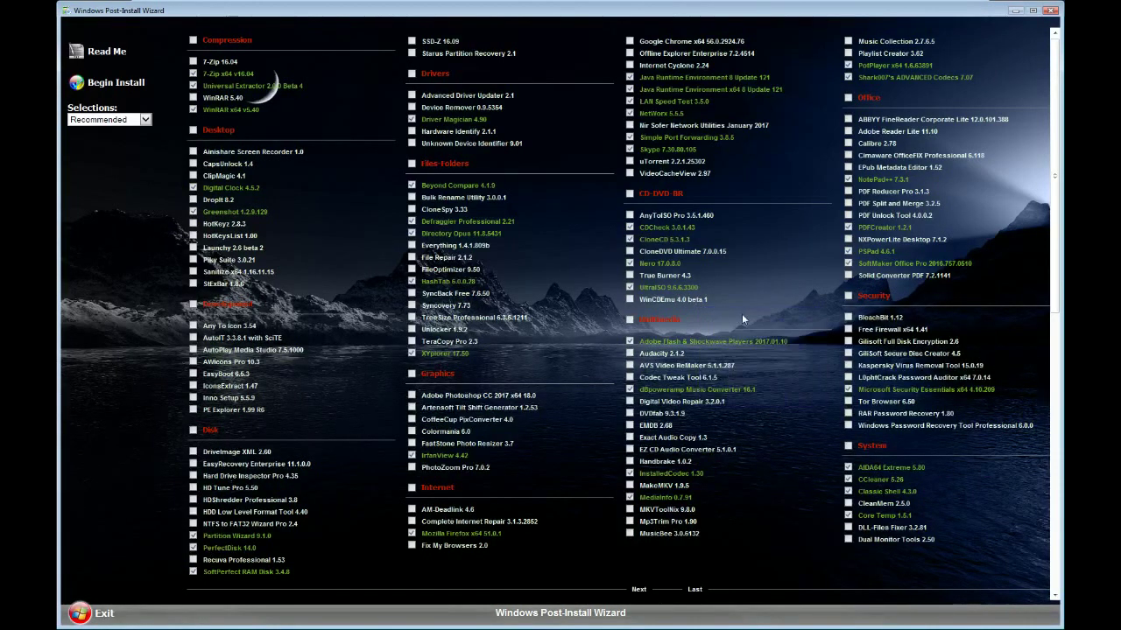
{"action": "mouse_move", "coordinate": [662, 282]}
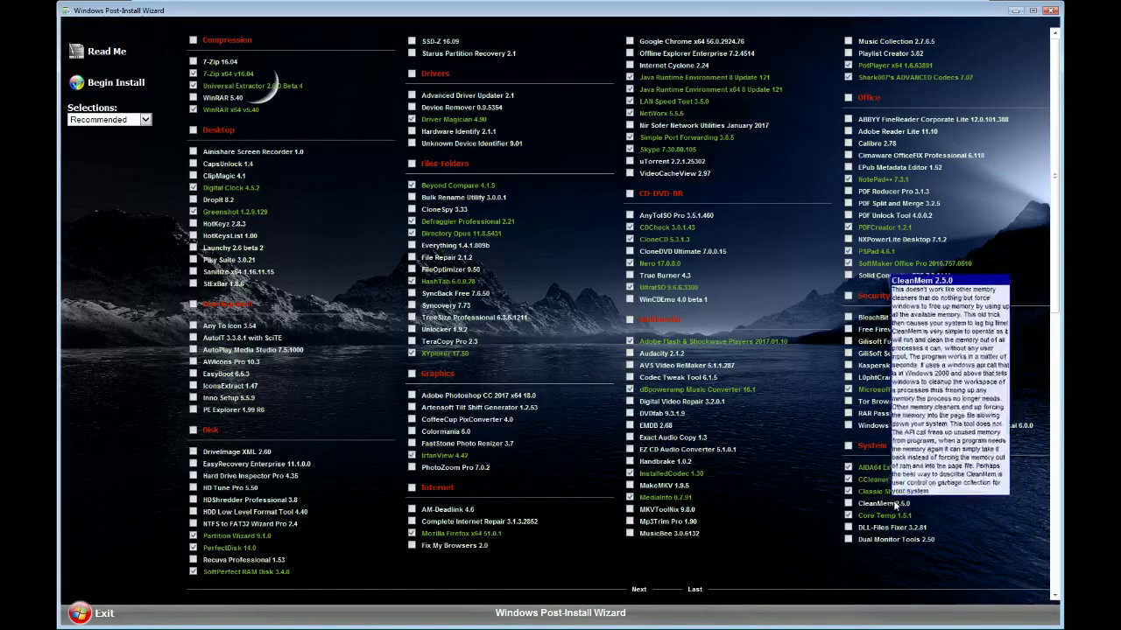
{"action": "mouse_move", "coordinate": [883, 517]}
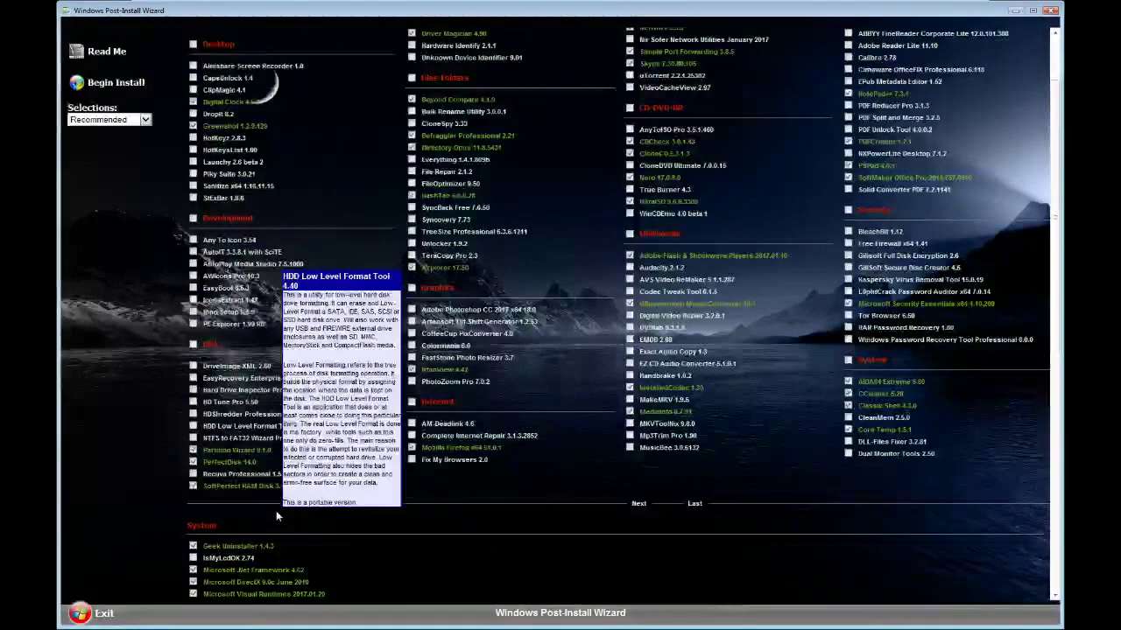
Examine the selected Disk, Visual-Styles and System utilities, including the descriptions of PerfectDisk 14.0, f.lux 3.12, SunsetScreen 1.25 and Geek Uninstaller 1.4.3
{"action": "scroll", "coordinate": [276, 510], "scroll_direction": "down", "scroll_amount": 3}
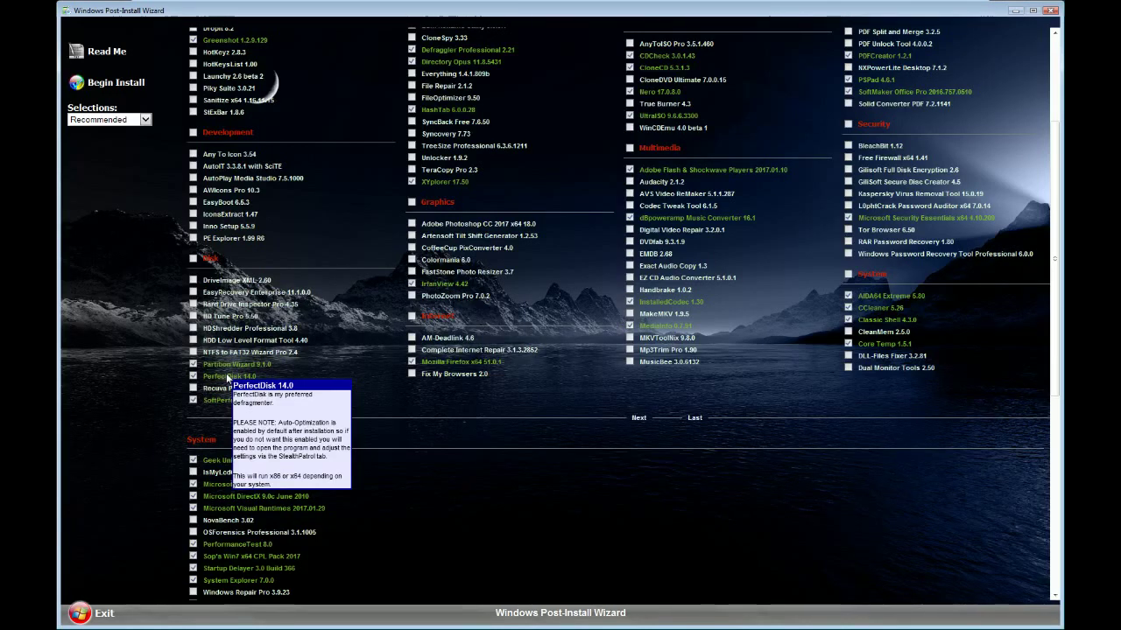
{"action": "scroll", "coordinate": [403, 442], "scroll_direction": "down", "scroll_amount": 5}
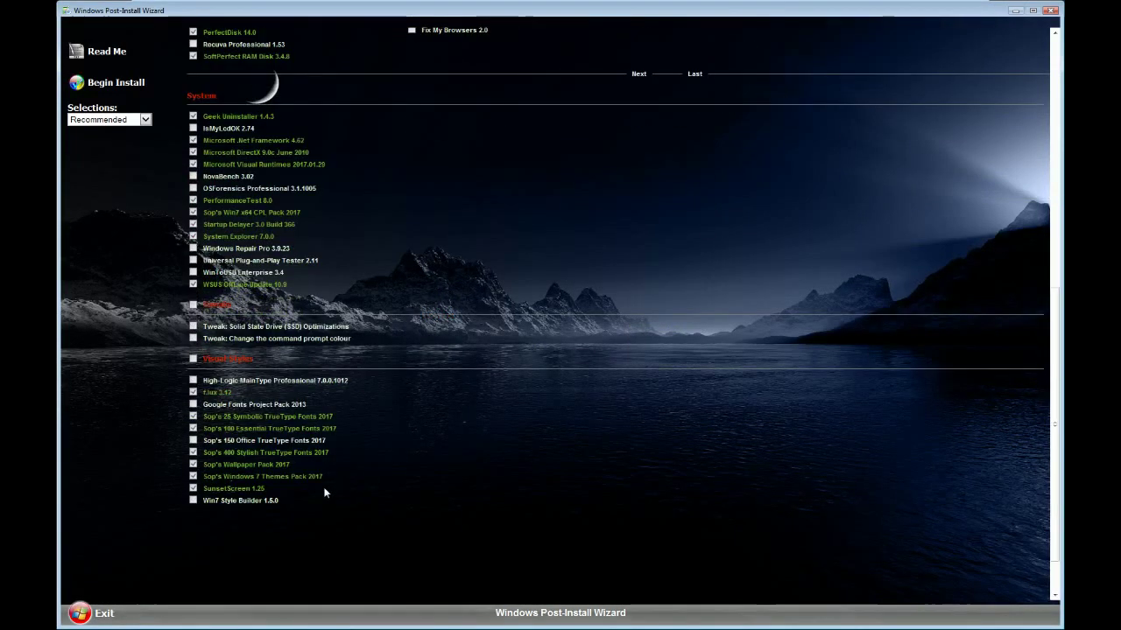
{"action": "mouse_move", "coordinate": [224, 398]}
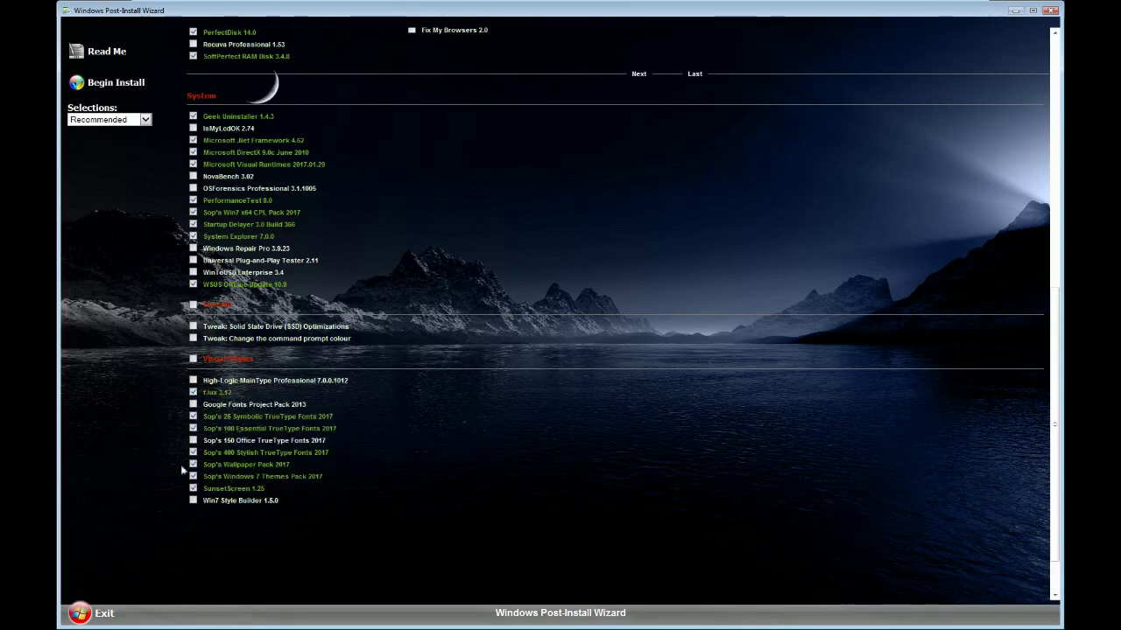
{"action": "mouse_move", "coordinate": [242, 494]}
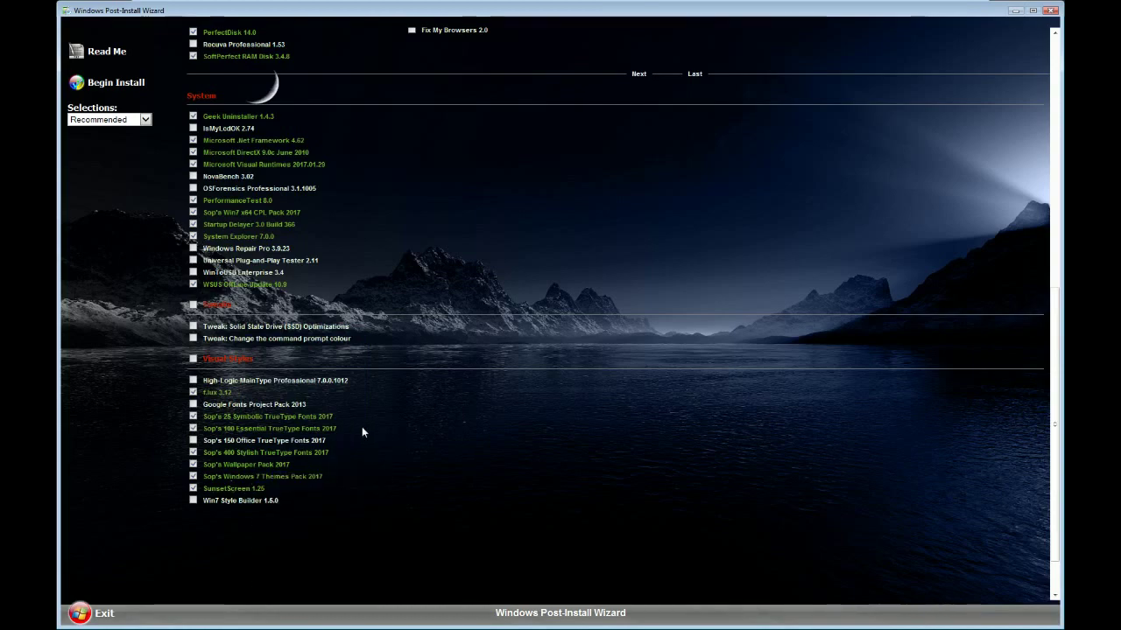
{"action": "scroll", "coordinate": [362, 426], "scroll_direction": "up", "scroll_amount": 5}
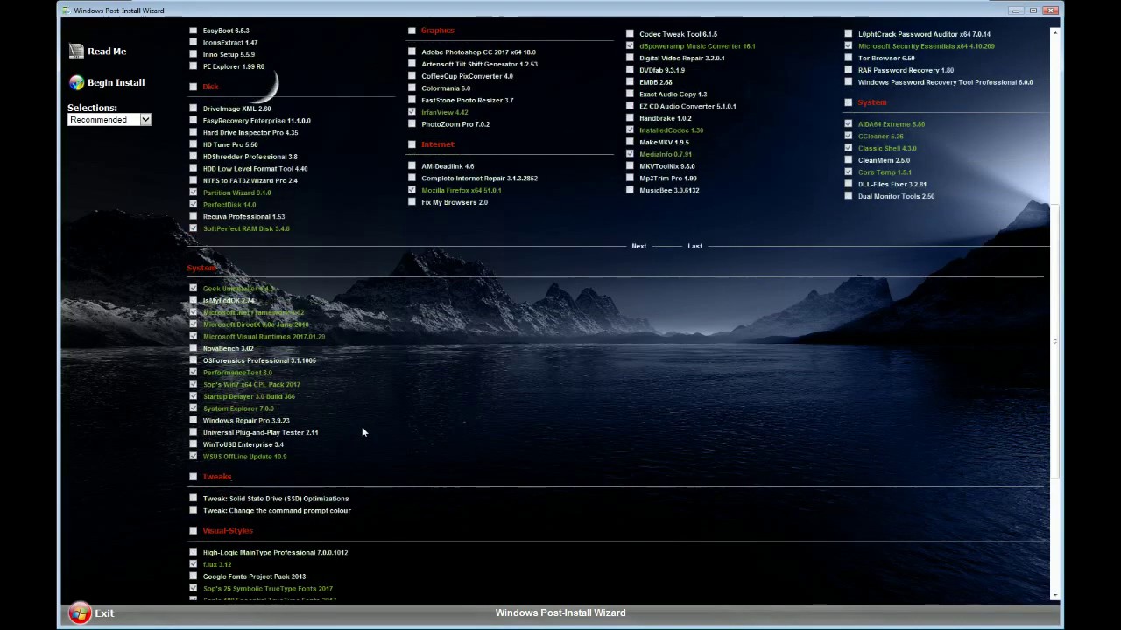
{"action": "mouse_move", "coordinate": [237, 293]}
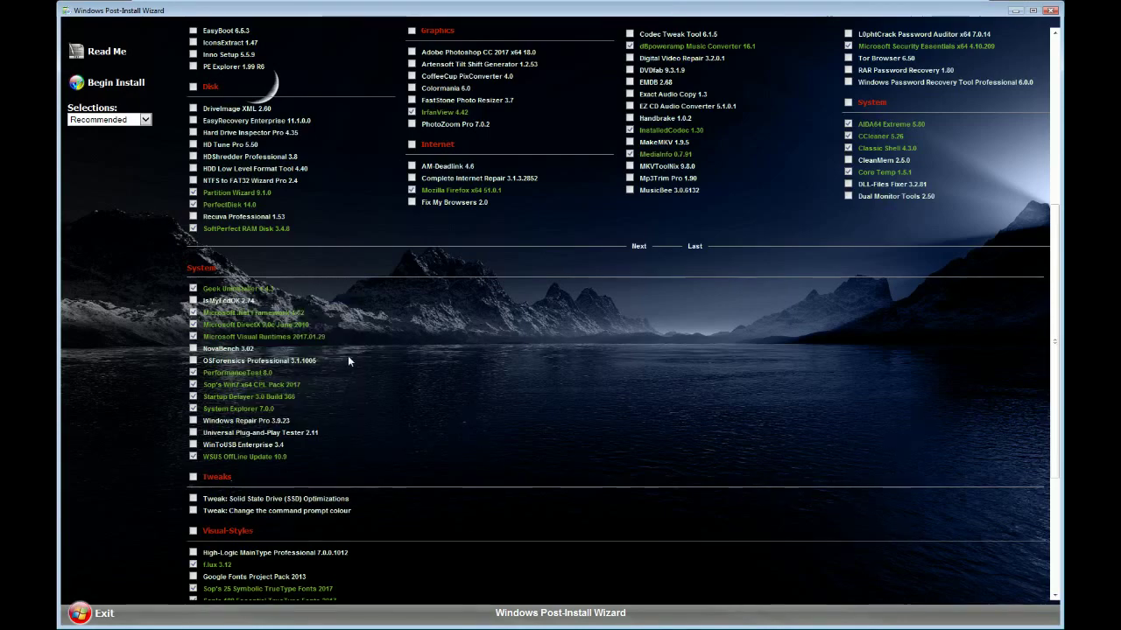
Read the descriptions of Adobe Flash & Shockwave Players, Java Runtime Environment, the selected Compression tools, HashTab and Directory Opus
{"action": "scroll", "coordinate": [322, 361], "scroll_direction": "up", "scroll_amount": 5}
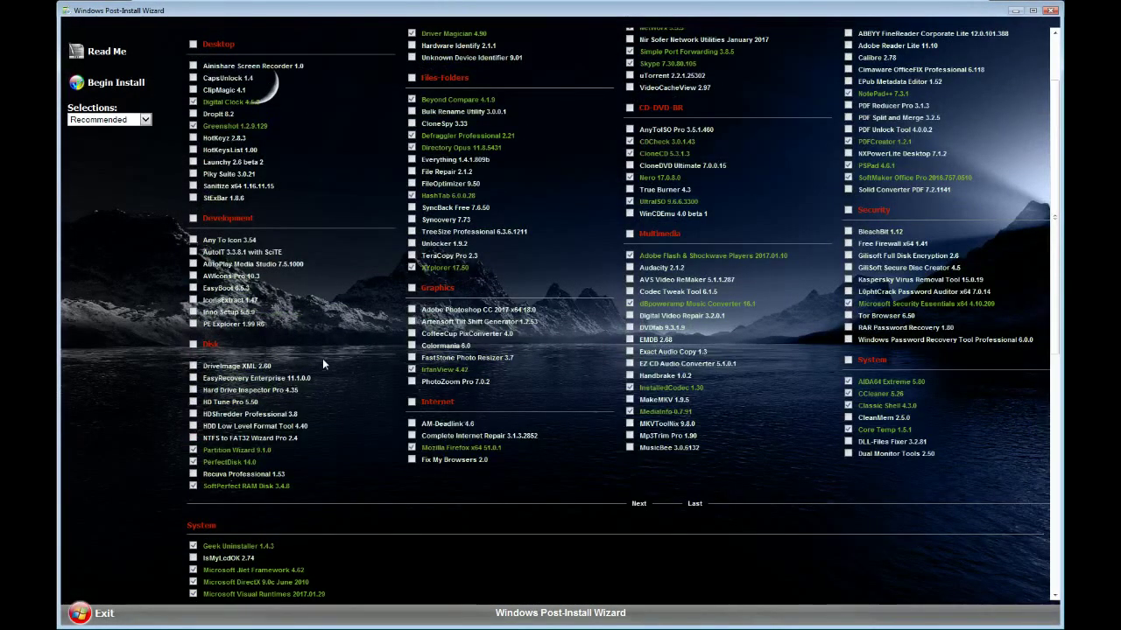
{"action": "mouse_move", "coordinate": [667, 261]}
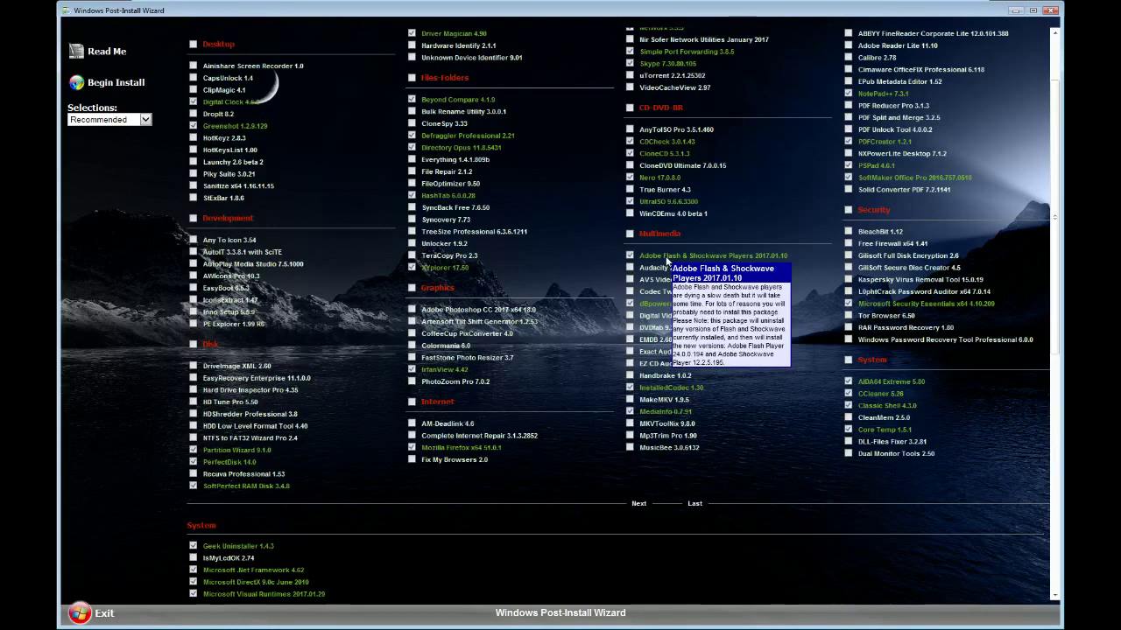
{"action": "scroll", "coordinate": [667, 260], "scroll_direction": "up", "scroll_amount": 2}
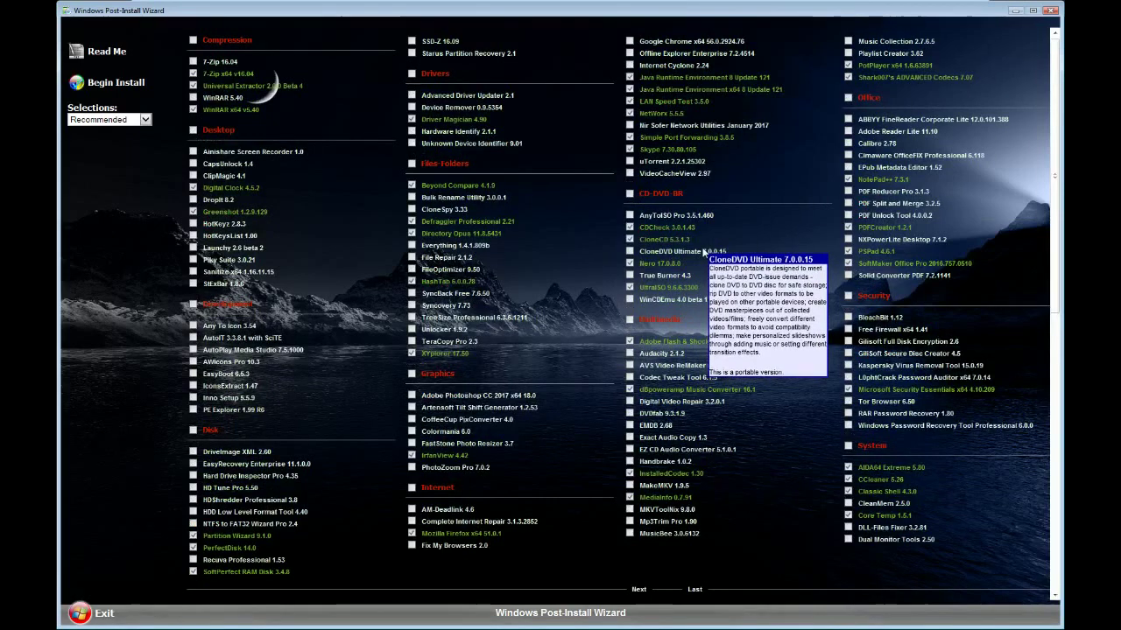
{"action": "mouse_move", "coordinate": [683, 81]}
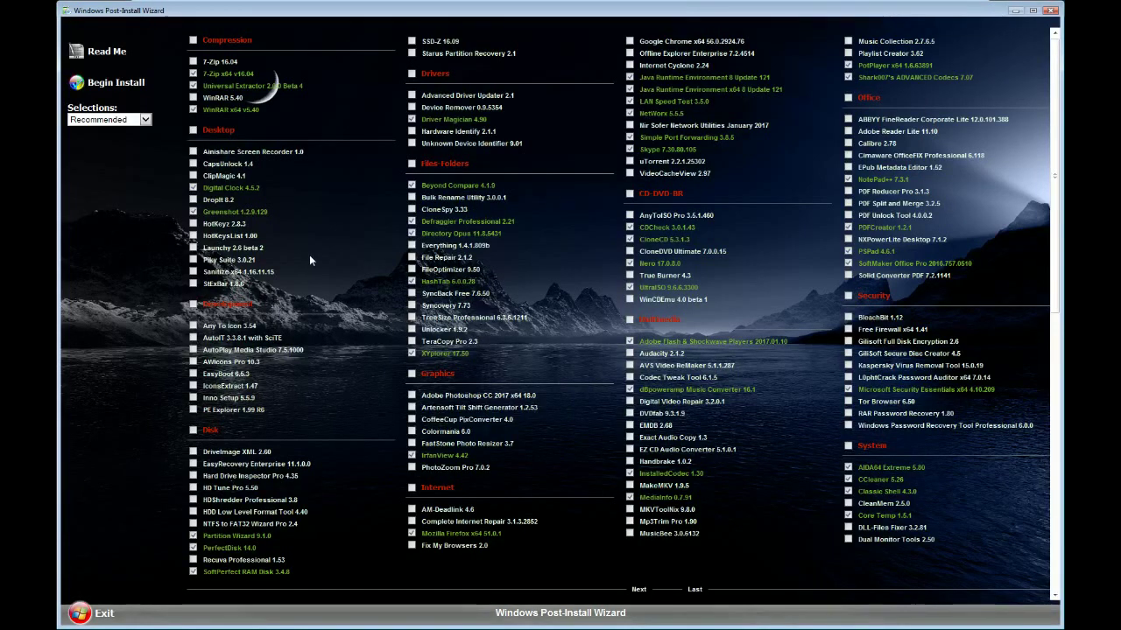
{"action": "mouse_move", "coordinate": [224, 79]}
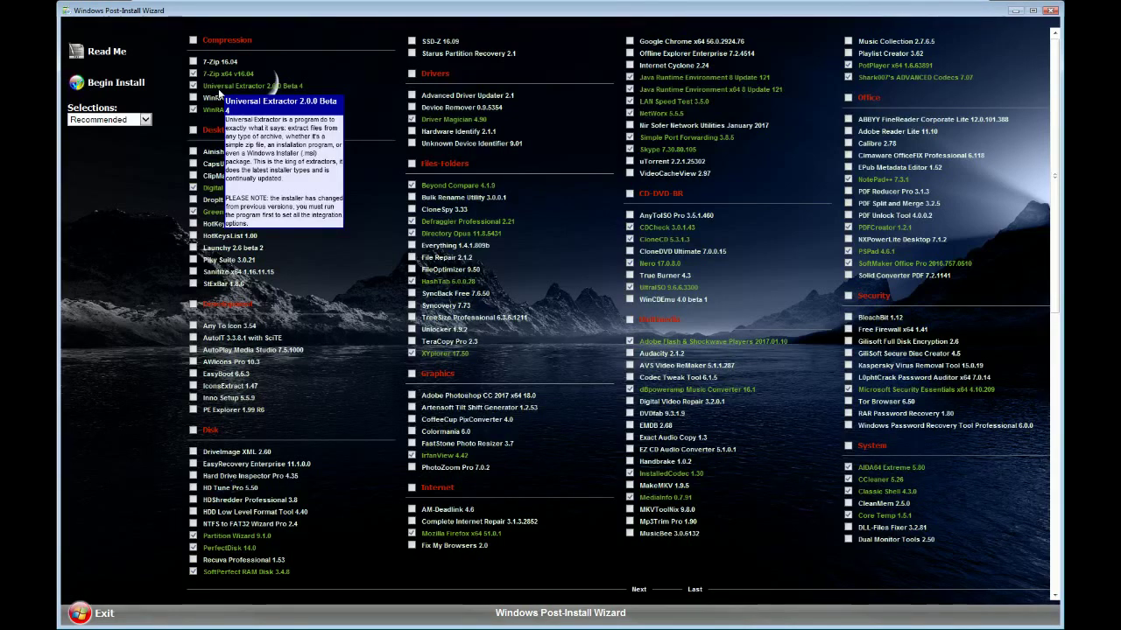
{"action": "mouse_move", "coordinate": [214, 112]}
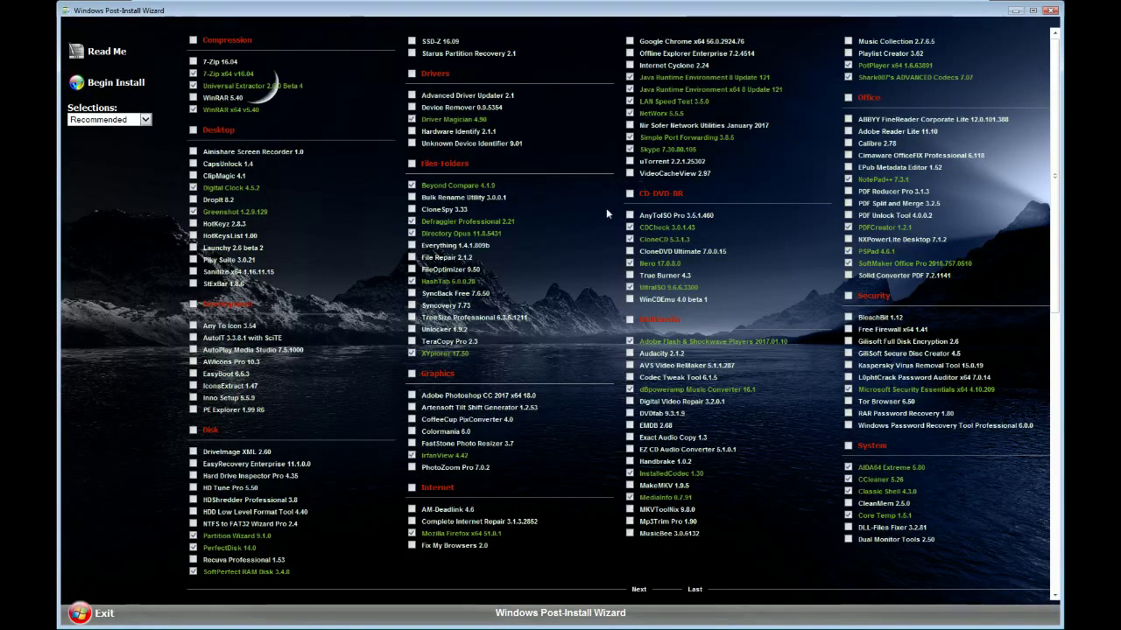
{"action": "mouse_move", "coordinate": [461, 286]}
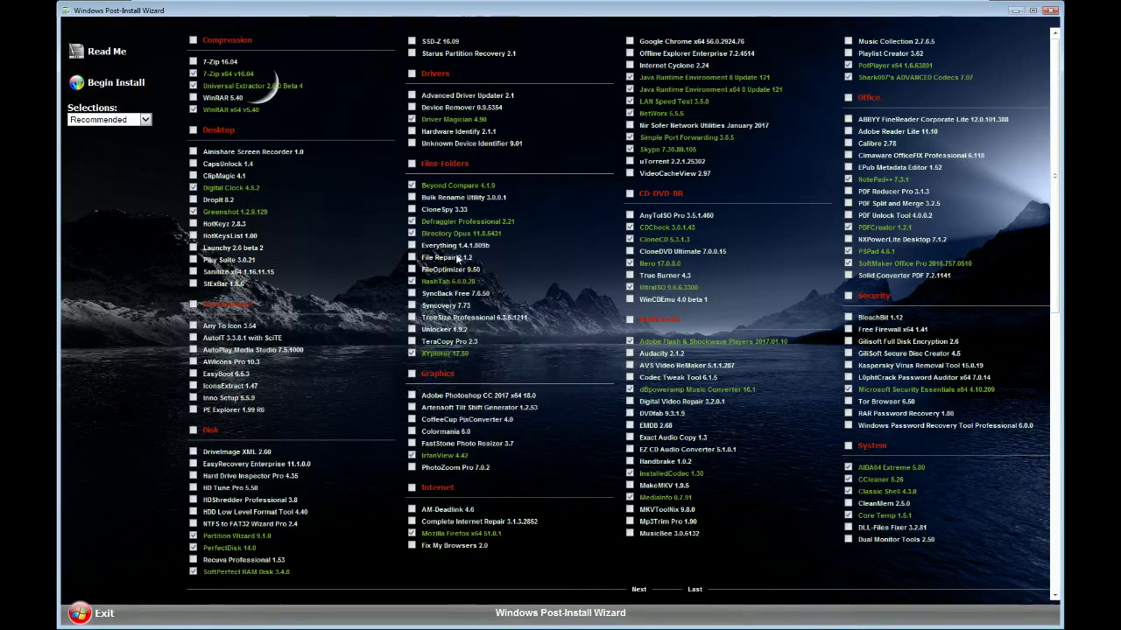
{"action": "mouse_move", "coordinate": [454, 236]}
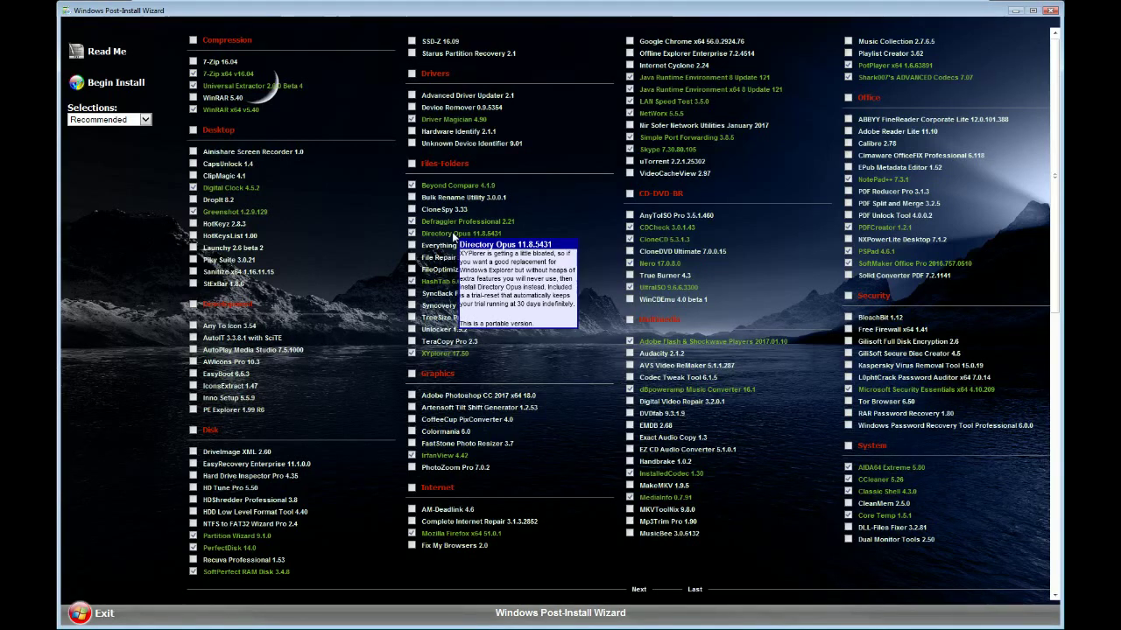
Read the descriptions of PerfectDisk 14.0 and SoftPerfect RAM Disk 3.4.8, along with the wizard's Read Me note
{"action": "mouse_move", "coordinate": [439, 358]}
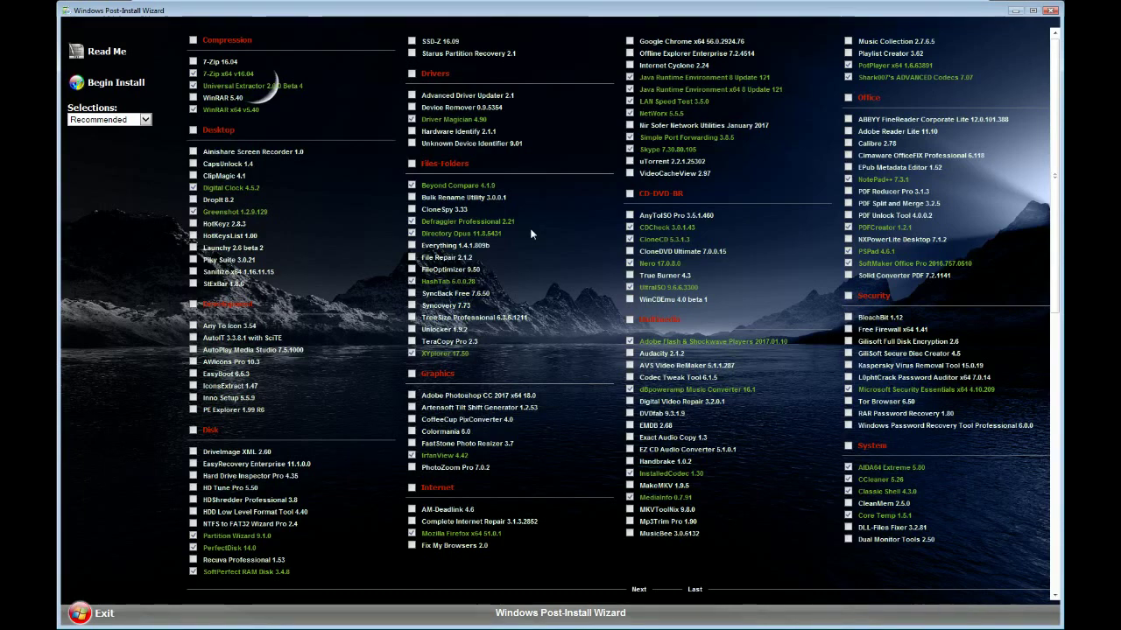
{"action": "mouse_move", "coordinate": [861, 470]}
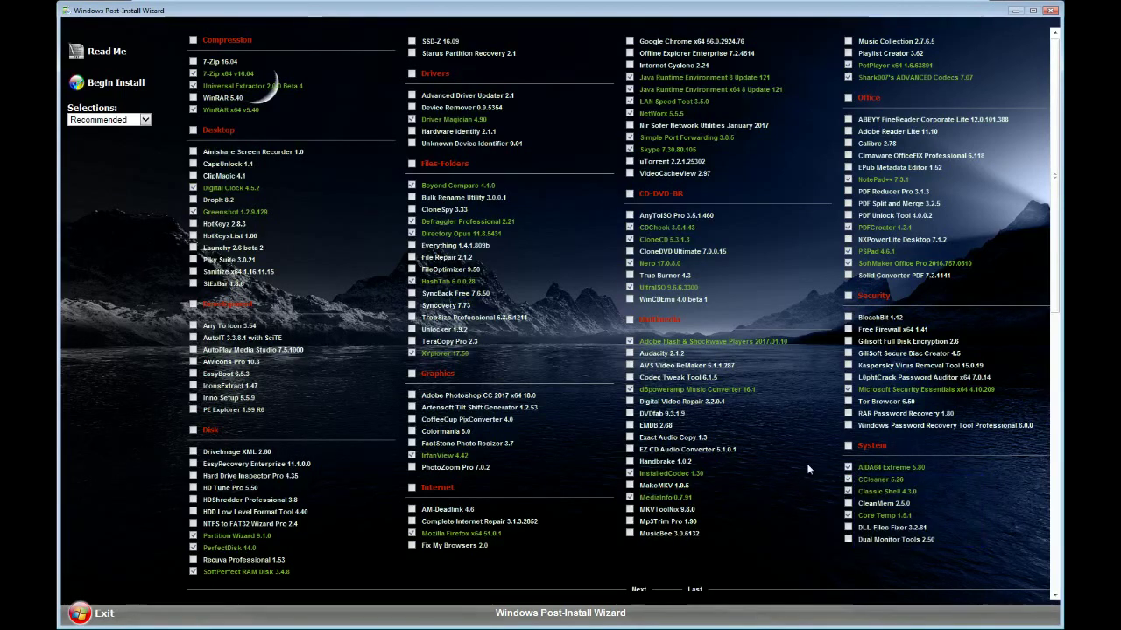
{"action": "scroll", "coordinate": [792, 467], "scroll_direction": "down", "scroll_amount": 2}
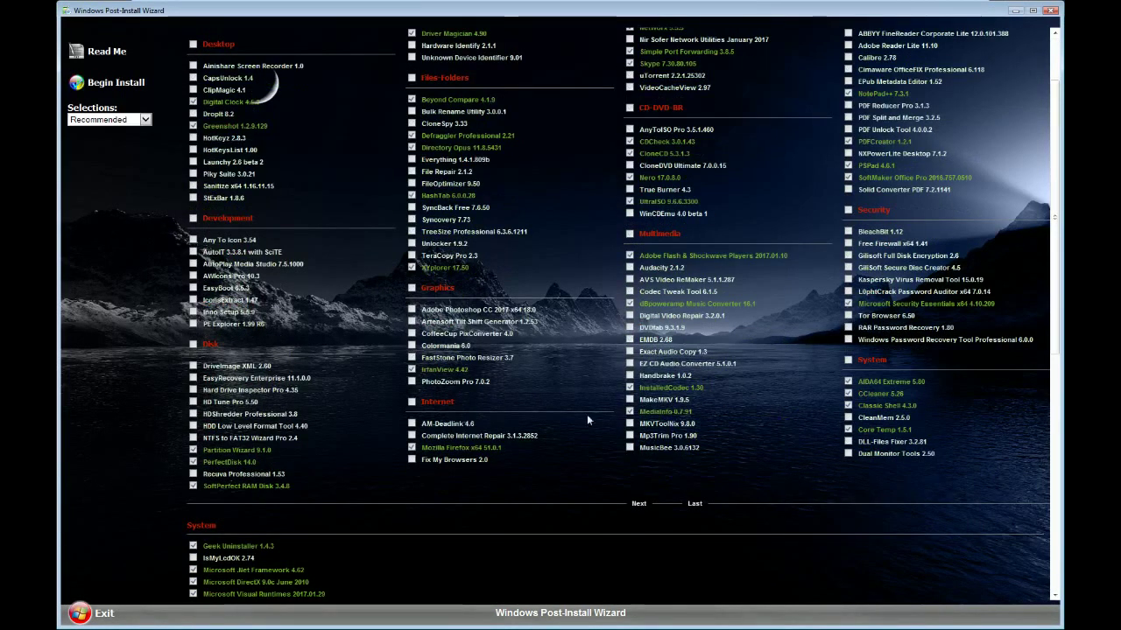
{"action": "mouse_move", "coordinate": [457, 448]}
{"action": "mouse_move", "coordinate": [242, 465]}
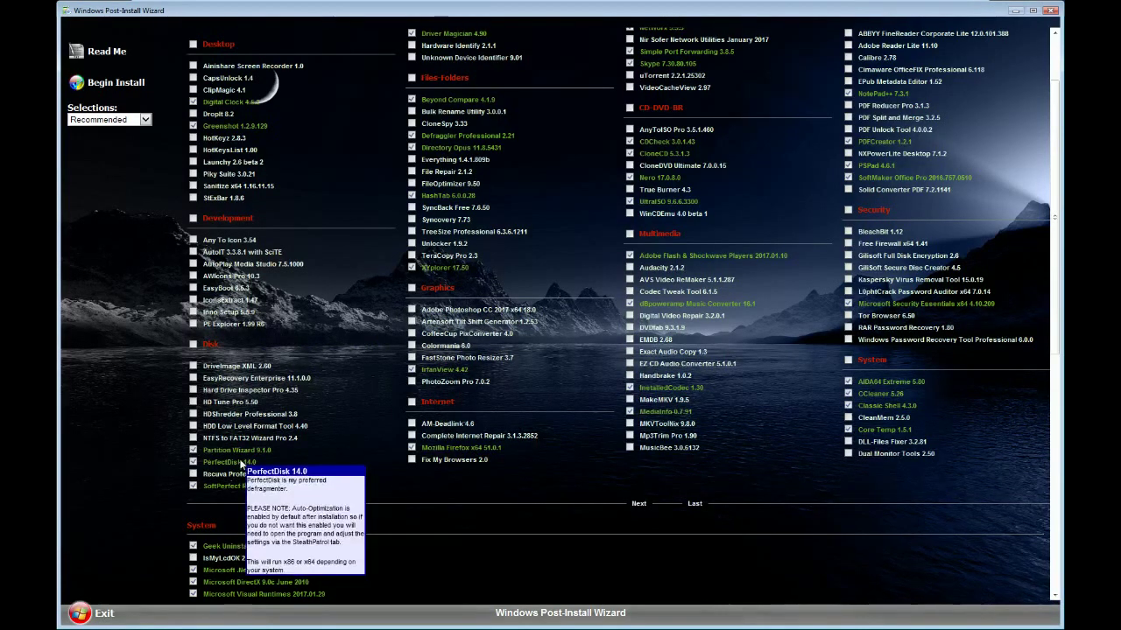
{"action": "mouse_move", "coordinate": [242, 492]}
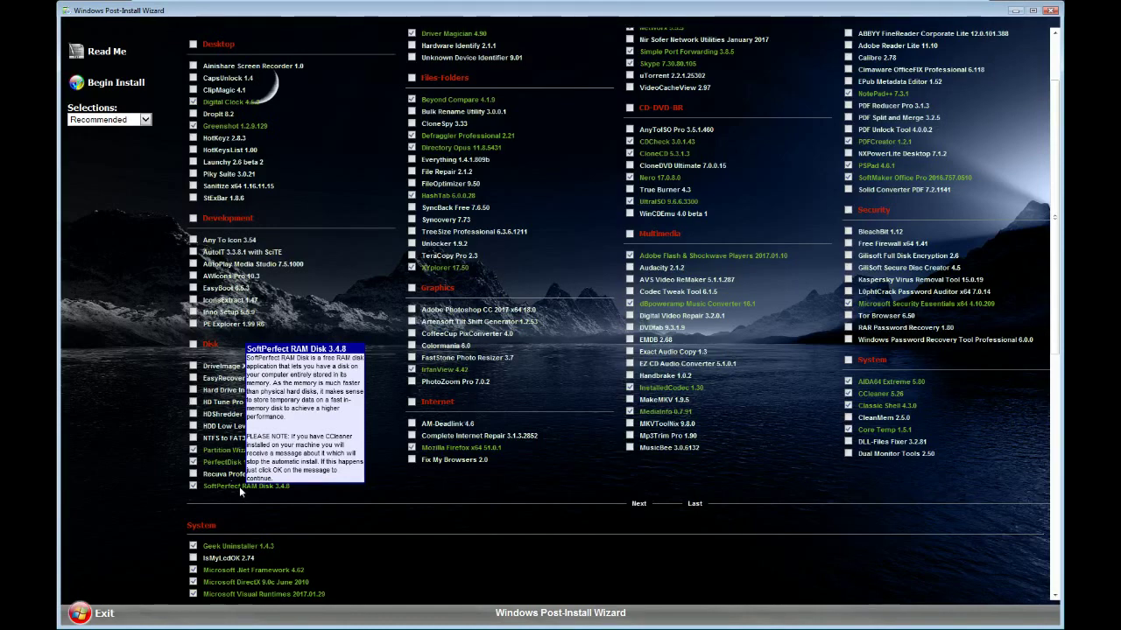
{"action": "scroll", "coordinate": [452, 498], "scroll_direction": "up", "scroll_amount": 1}
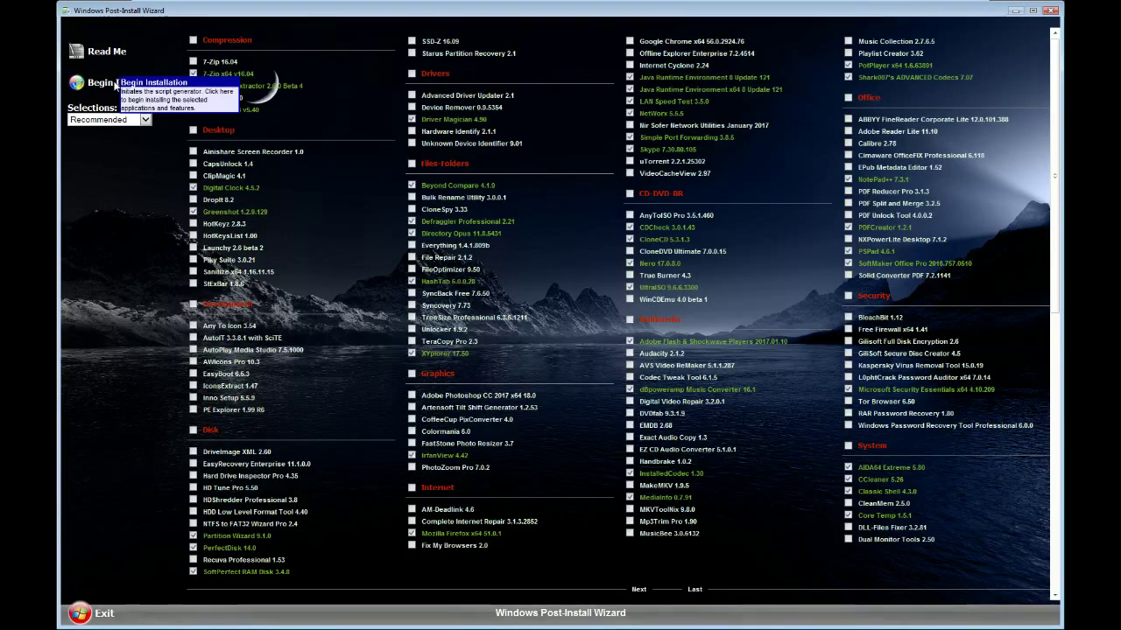
{"action": "left_click", "coordinate": [102, 52]}
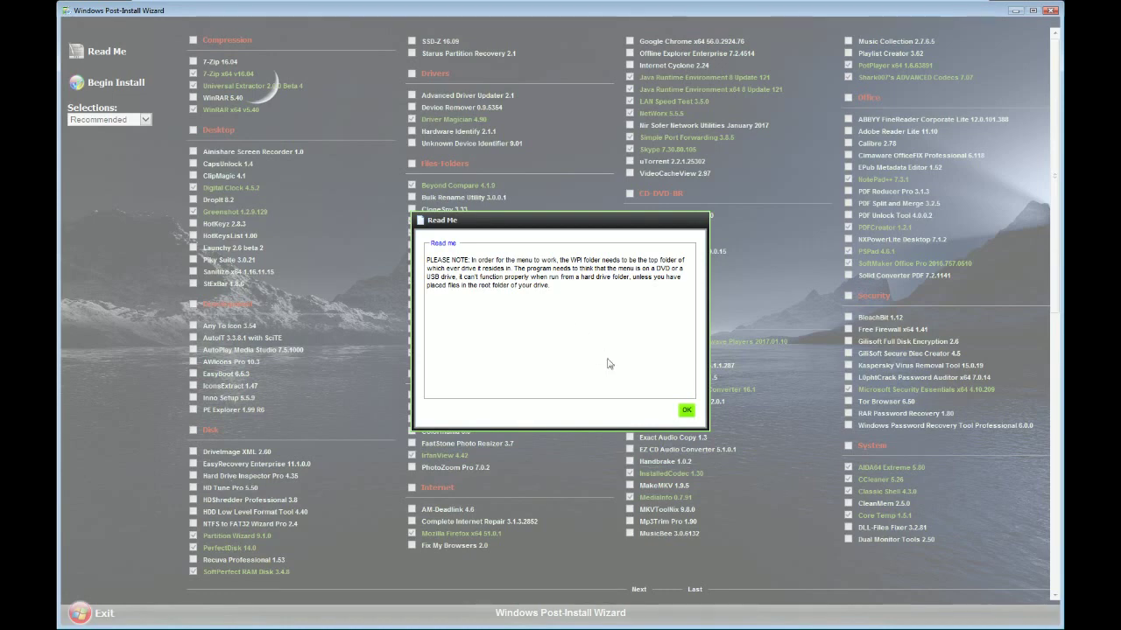
{"action": "left_click", "coordinate": [686, 411]}
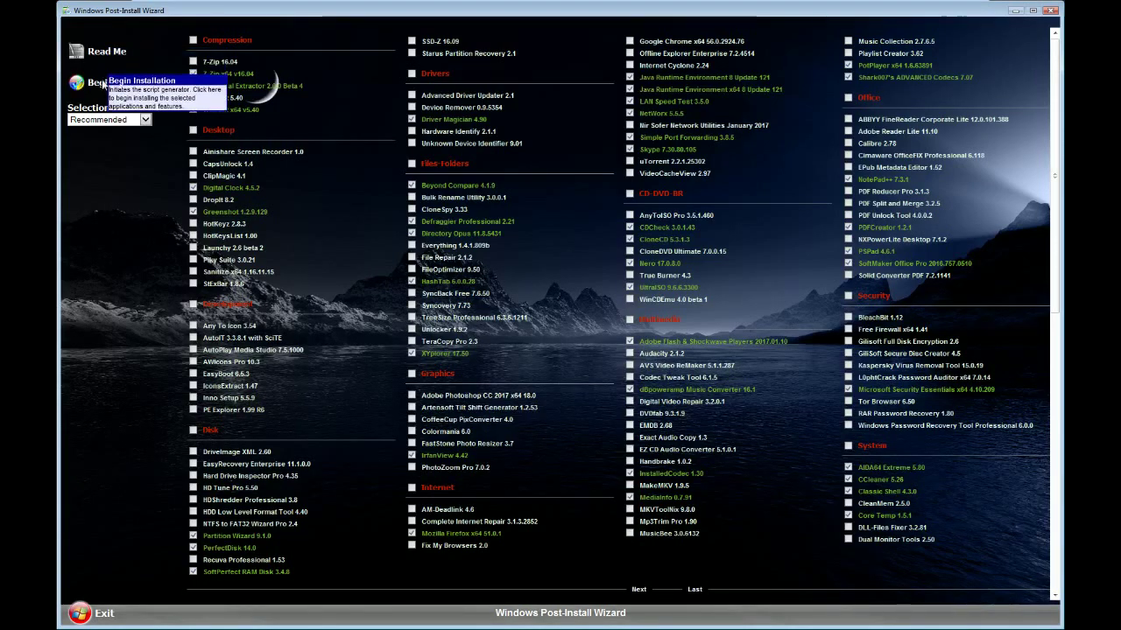
Begin installing the selected applications and minimise the WinBorg 7 disc menu and the DVD drive folder window
{"action": "left_click", "coordinate": [102, 83]}
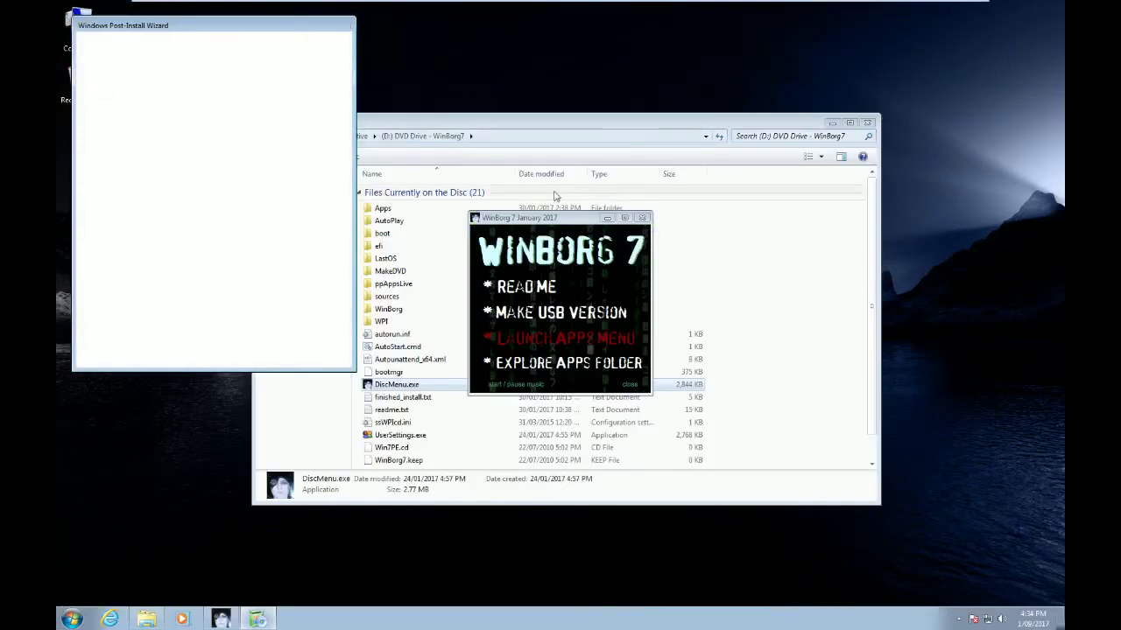
{"action": "left_click", "coordinate": [607, 218]}
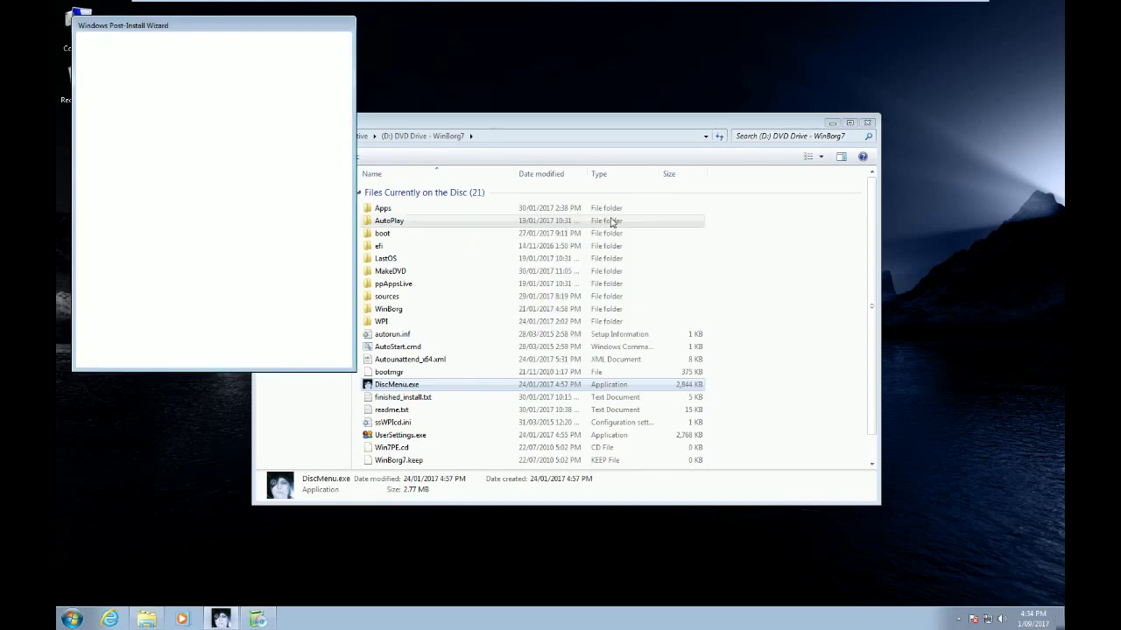
{"action": "left_click", "coordinate": [830, 123]}
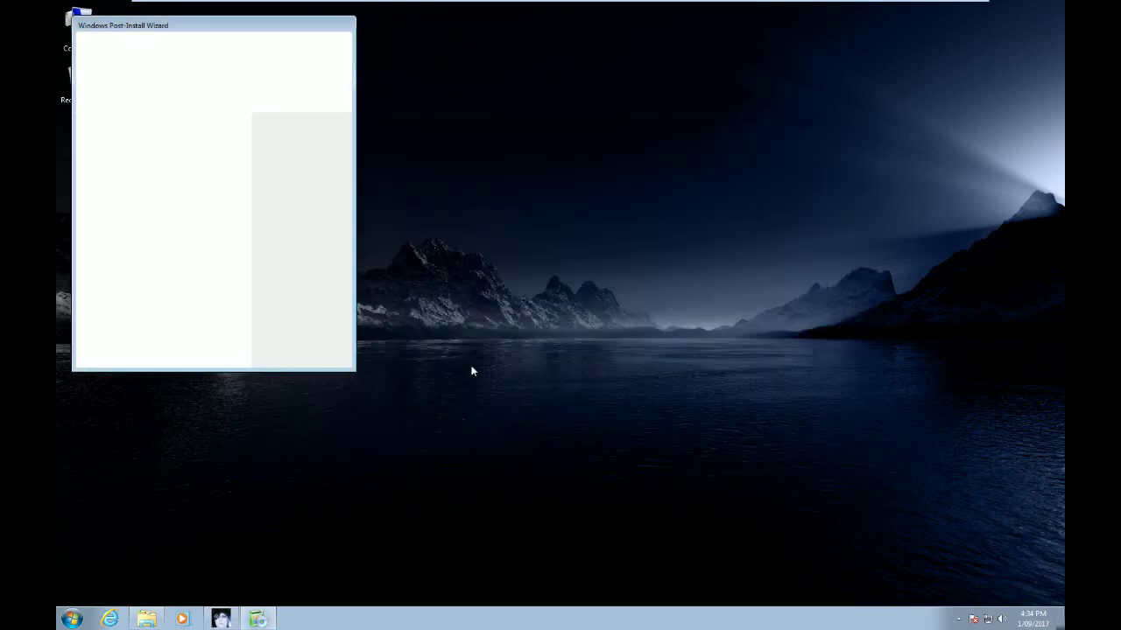
Acknowledge the codec installer's UAC is DISABLED notice
{"action": "left_click", "coordinate": [222, 618]}
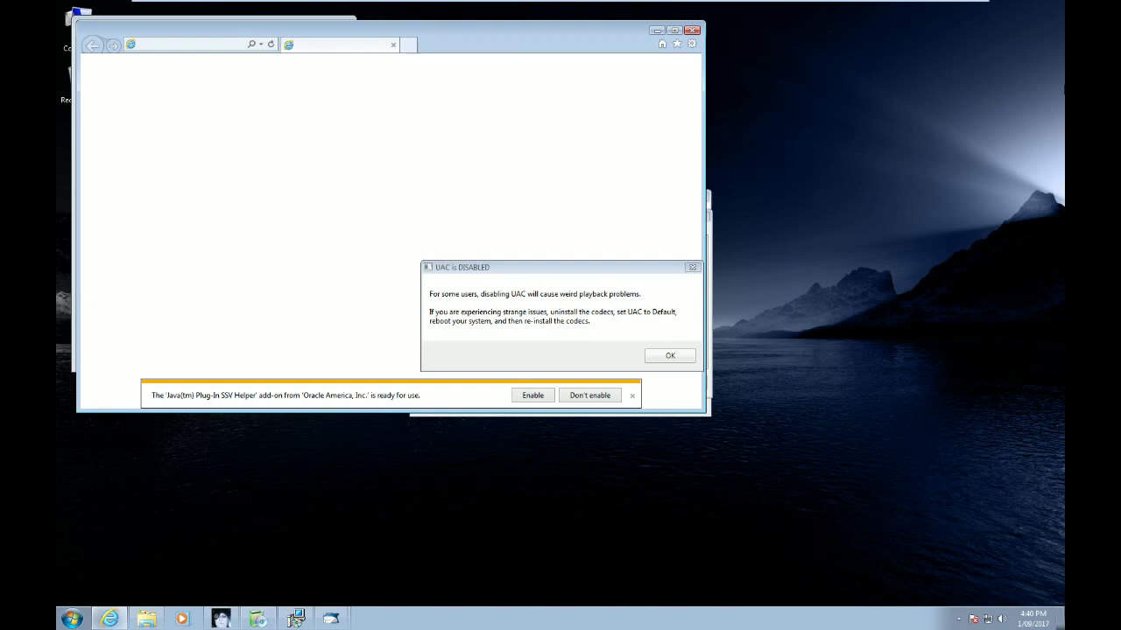
{"action": "key", "text": "Return"}
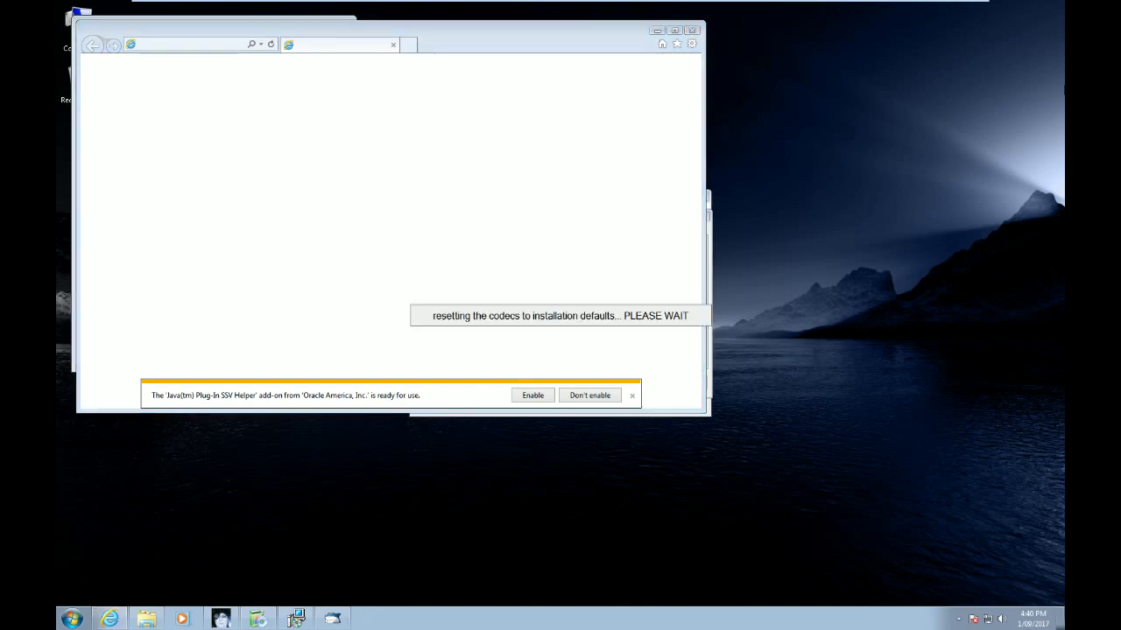
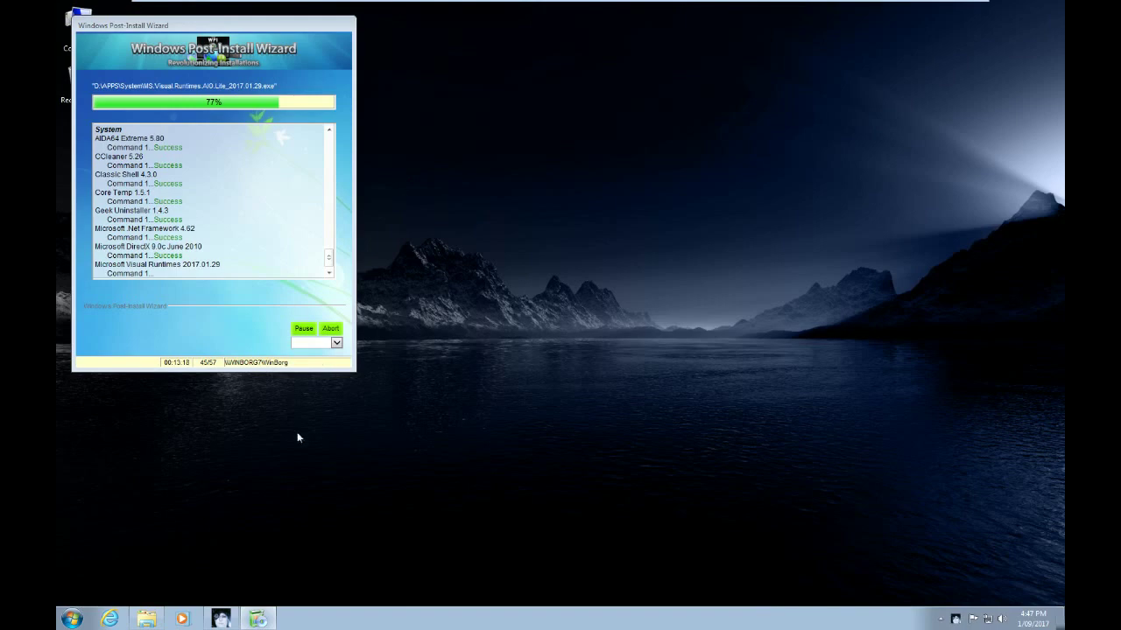
Run UserSettings.exe from the WinBorg7 DVD drive and minimise both the folder window and the User Settings window
{"action": "left_click", "coordinate": [147, 619]}
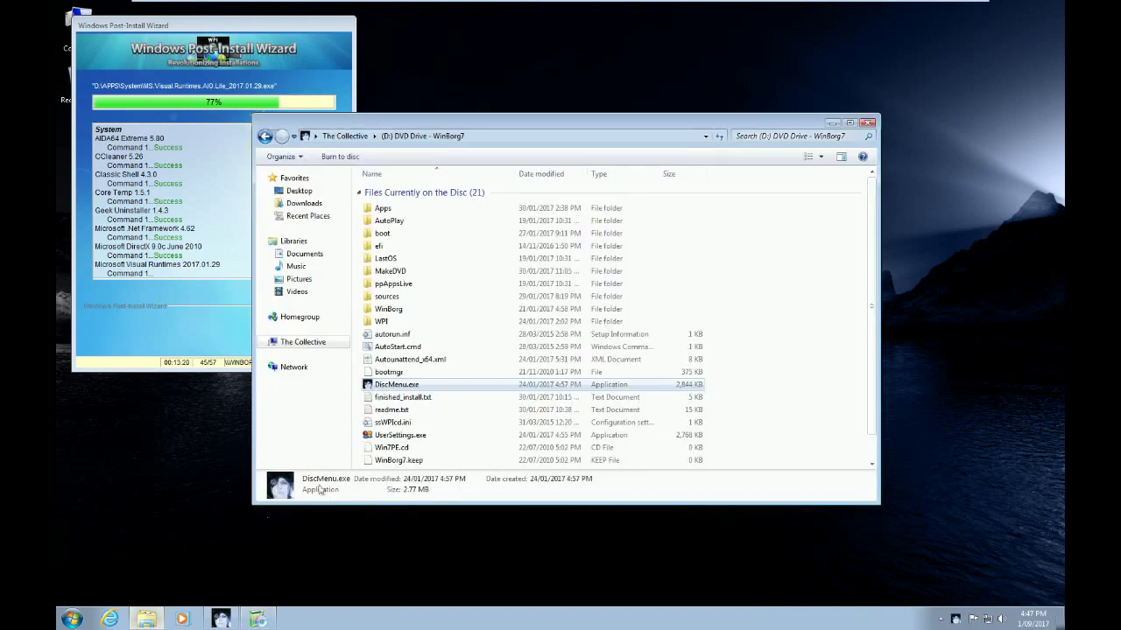
{"action": "left_click", "coordinate": [410, 437]}
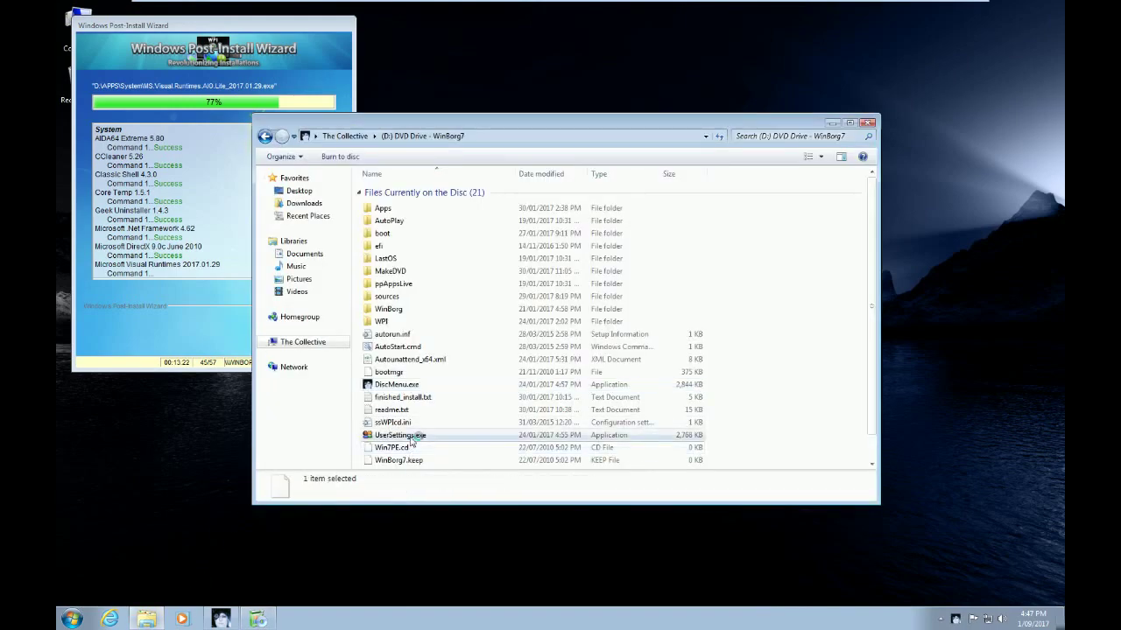
{"action": "left_click", "coordinate": [831, 123]}
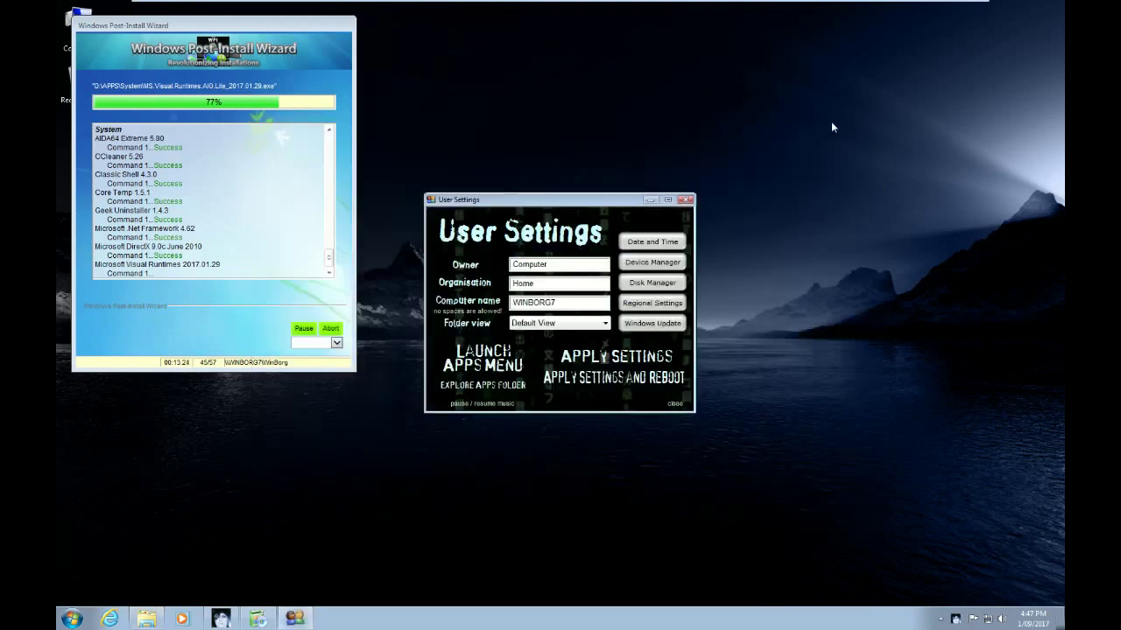
{"action": "left_click", "coordinate": [652, 201]}
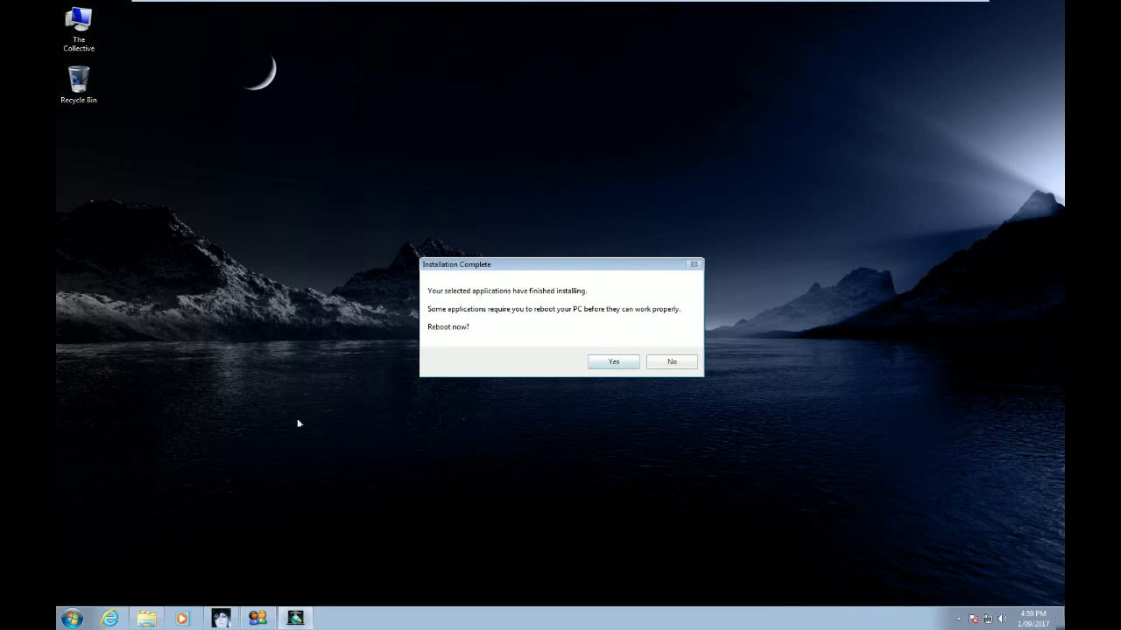
Launch Greenshot and move its icon from the hidden icons into the visible notification area
{"action": "left_click", "coordinate": [72, 619]}
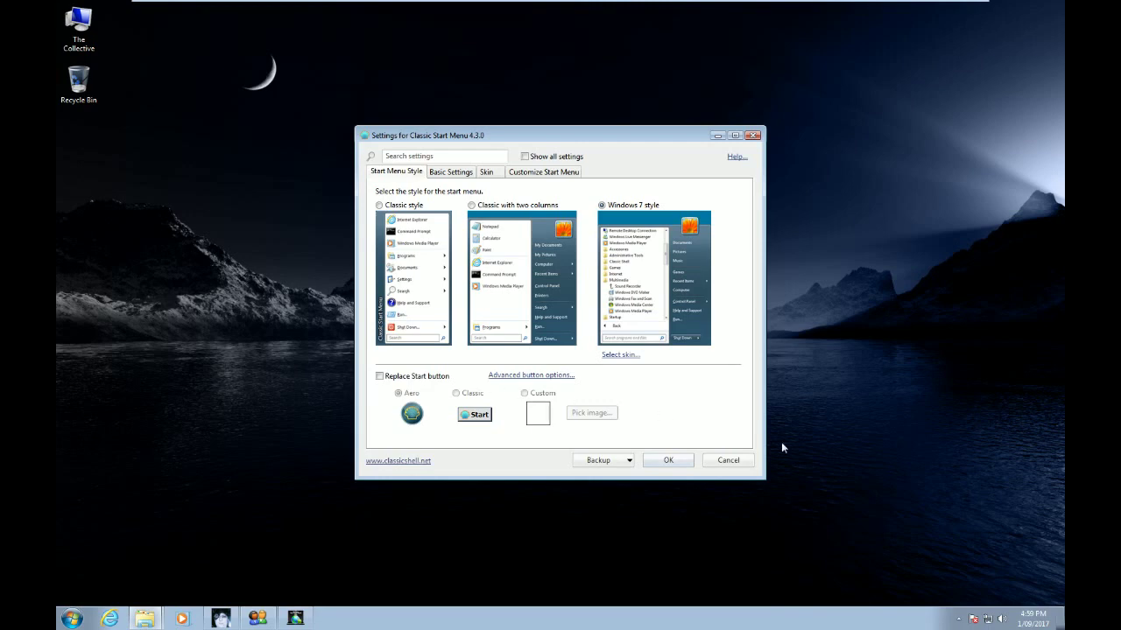
{"action": "left_click", "coordinate": [959, 619]}
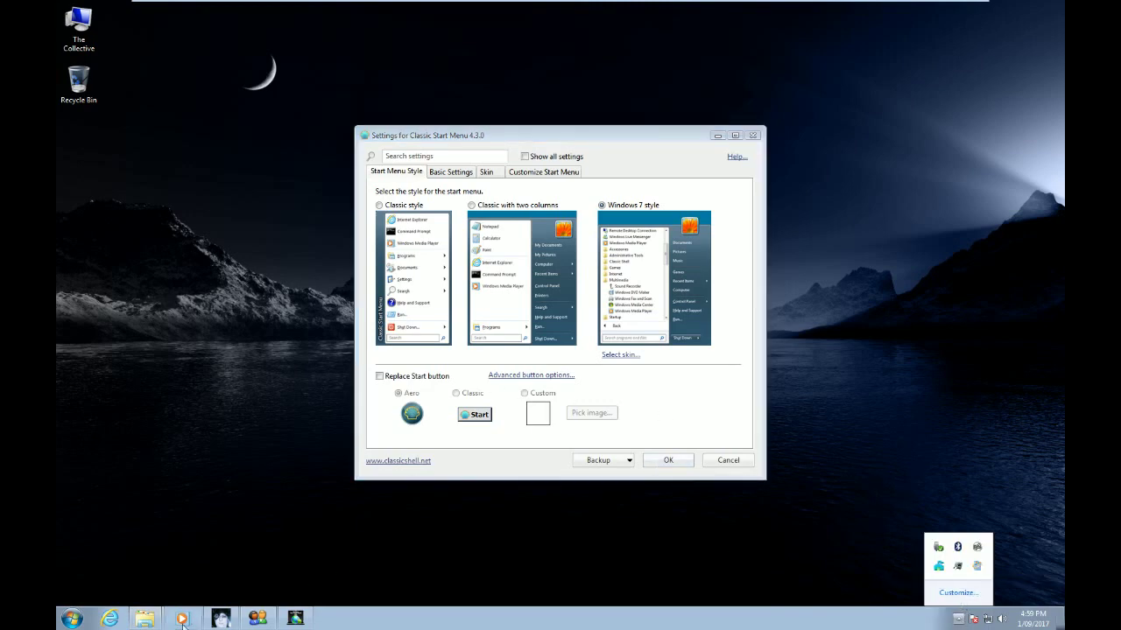
{"action": "left_click", "coordinate": [73, 620]}
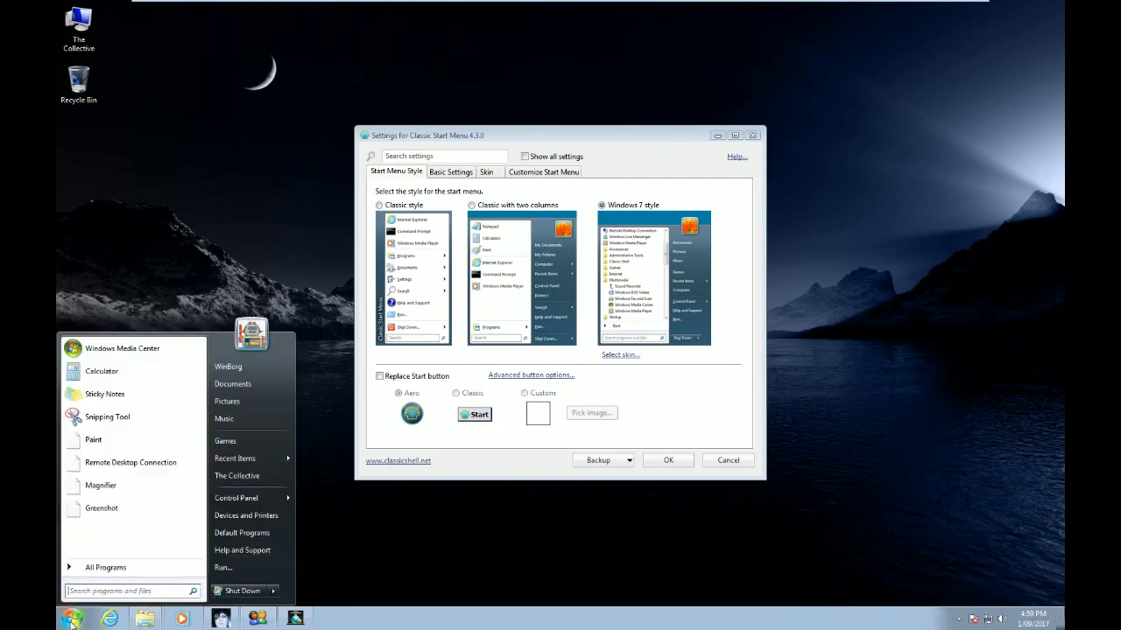
{"action": "left_click", "coordinate": [102, 508]}
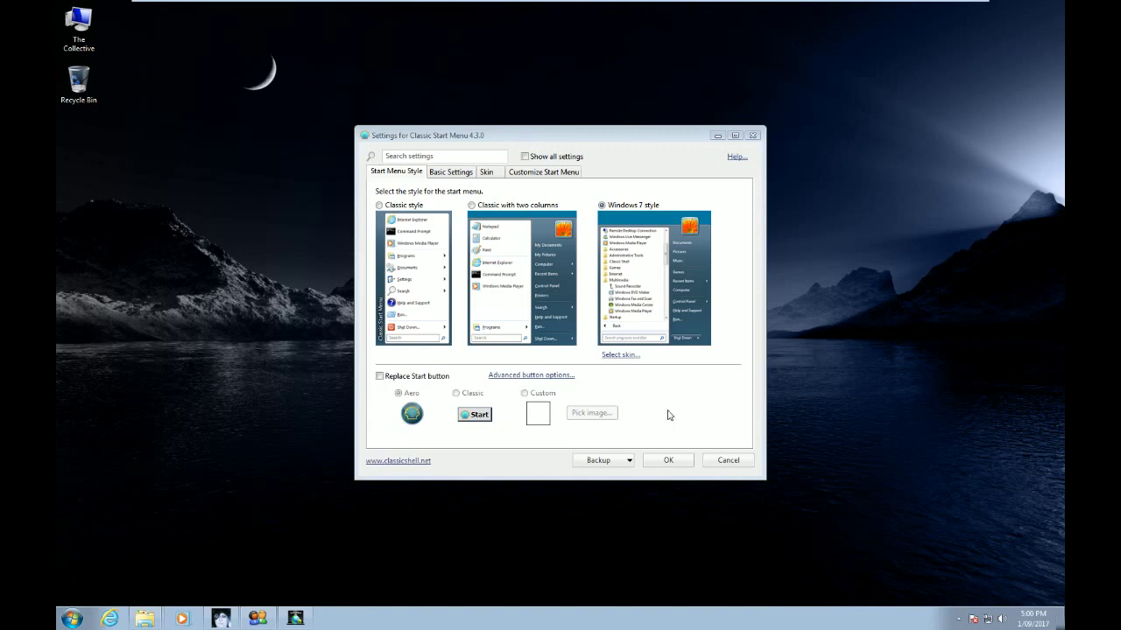
{"action": "left_click", "coordinate": [959, 618]}
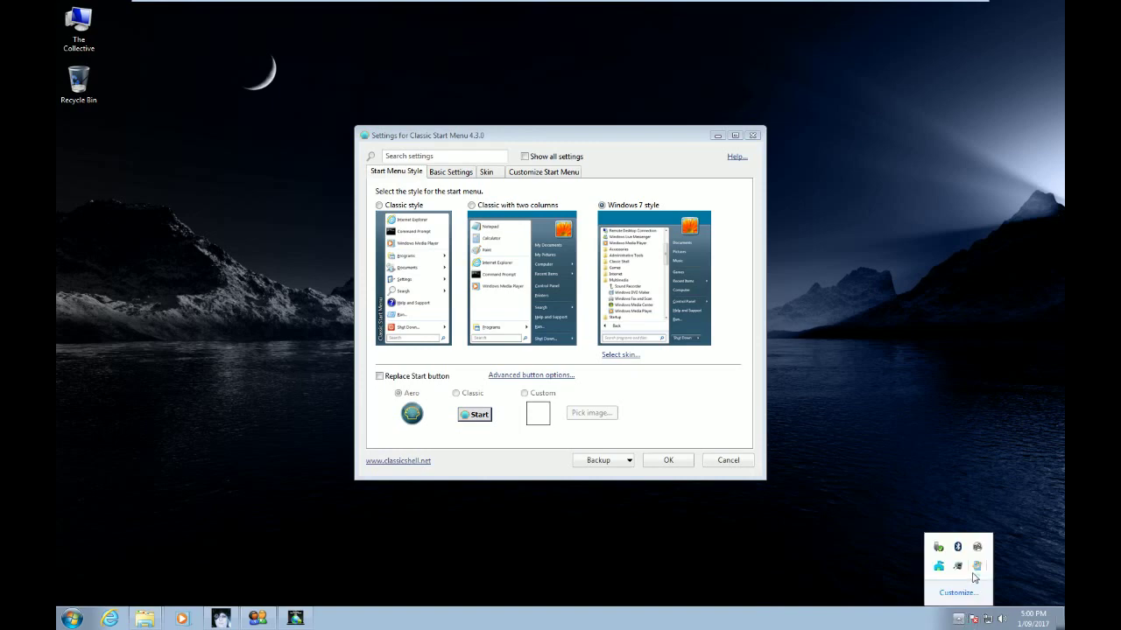
{"action": "left_click_drag", "start_coordinate": [957, 565], "coordinate": [970, 620]}
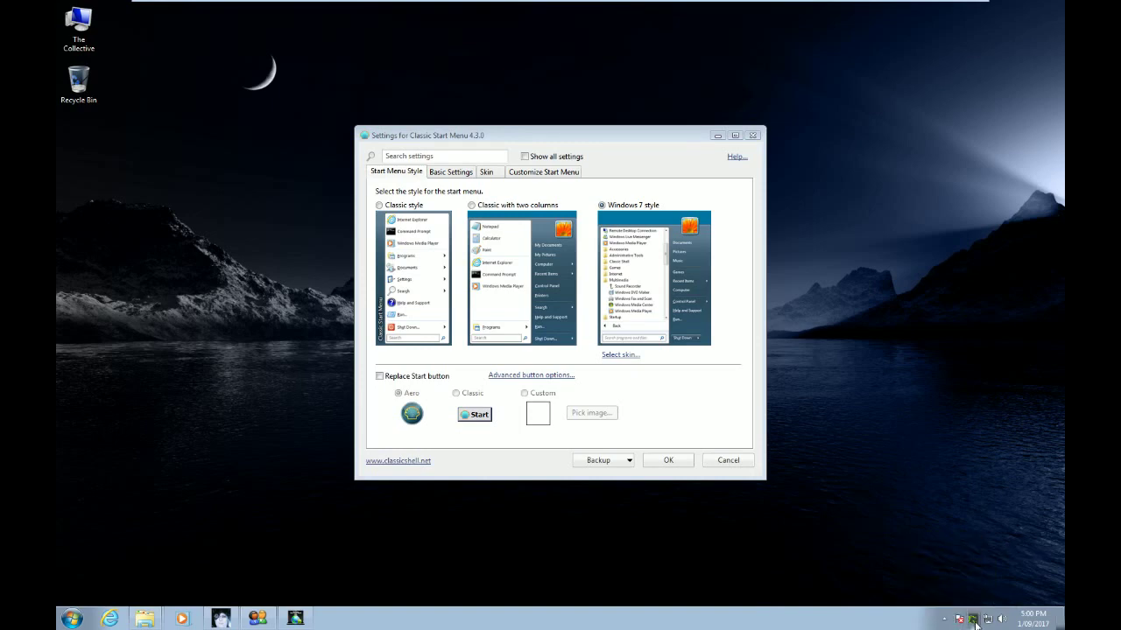
Capture the Classic Start Menu settings window with Greenshot, save it as a PNG in Documents, and accept the Windows 7 style settings
{"action": "right_click", "coordinate": [972, 619]}
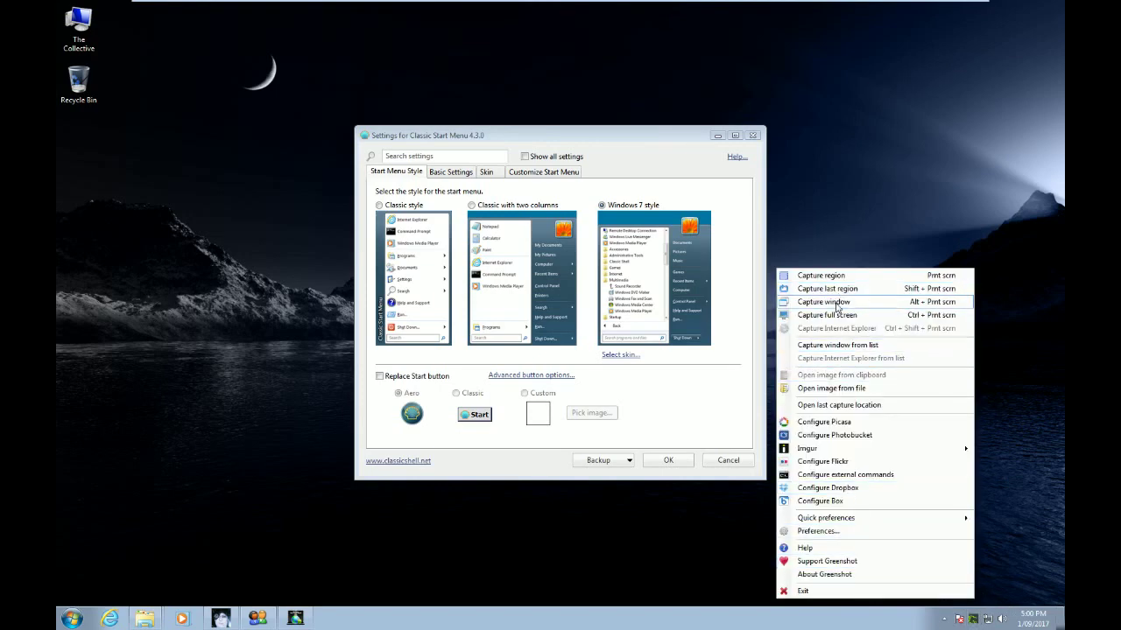
{"action": "left_click", "coordinate": [836, 303]}
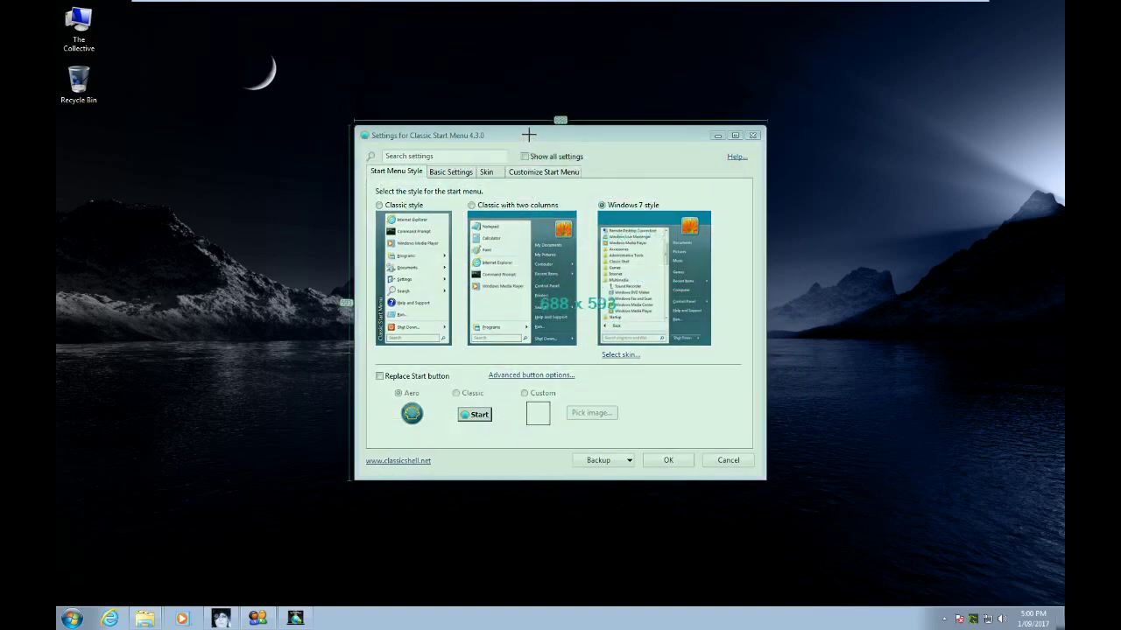
{"action": "left_click", "coordinate": [529, 135]}
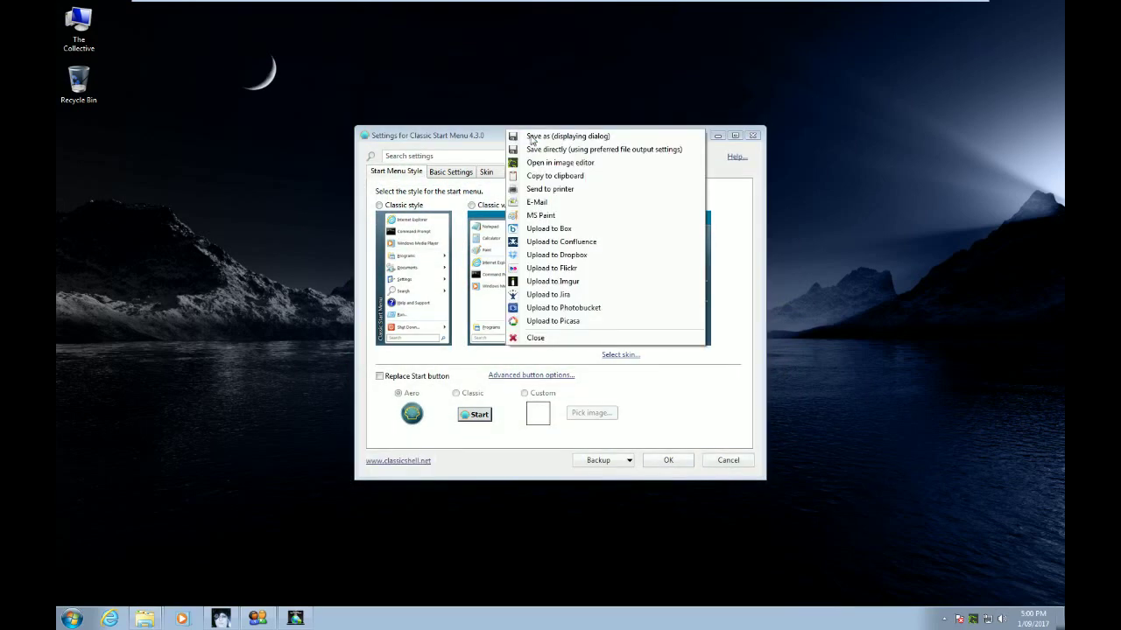
{"action": "left_click", "coordinate": [535, 140]}
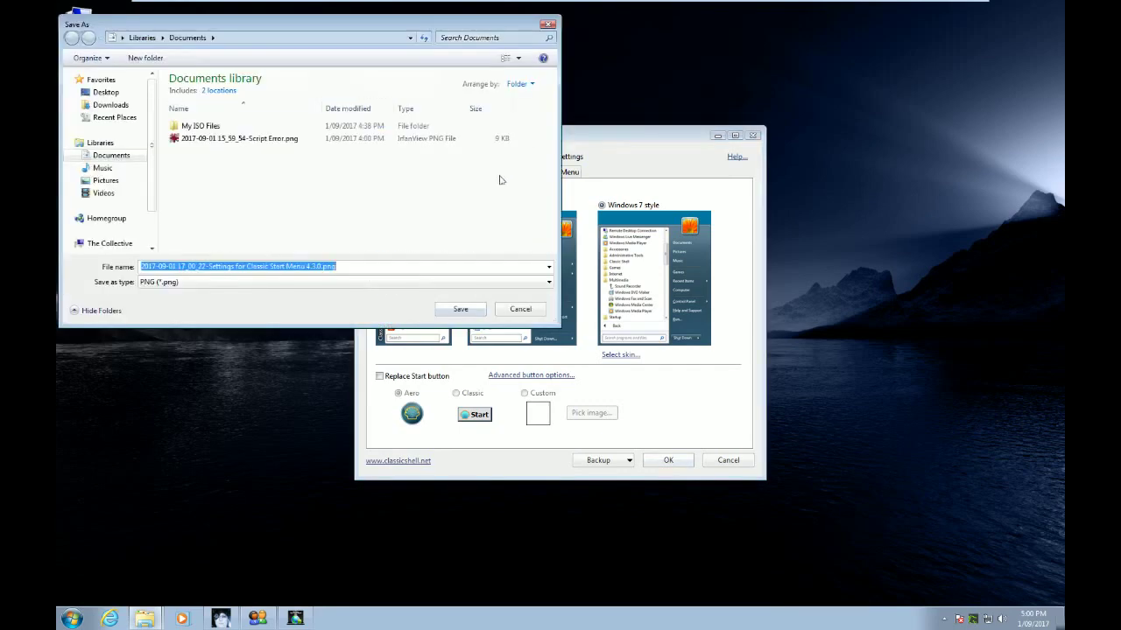
{"action": "left_click", "coordinate": [462, 311]}
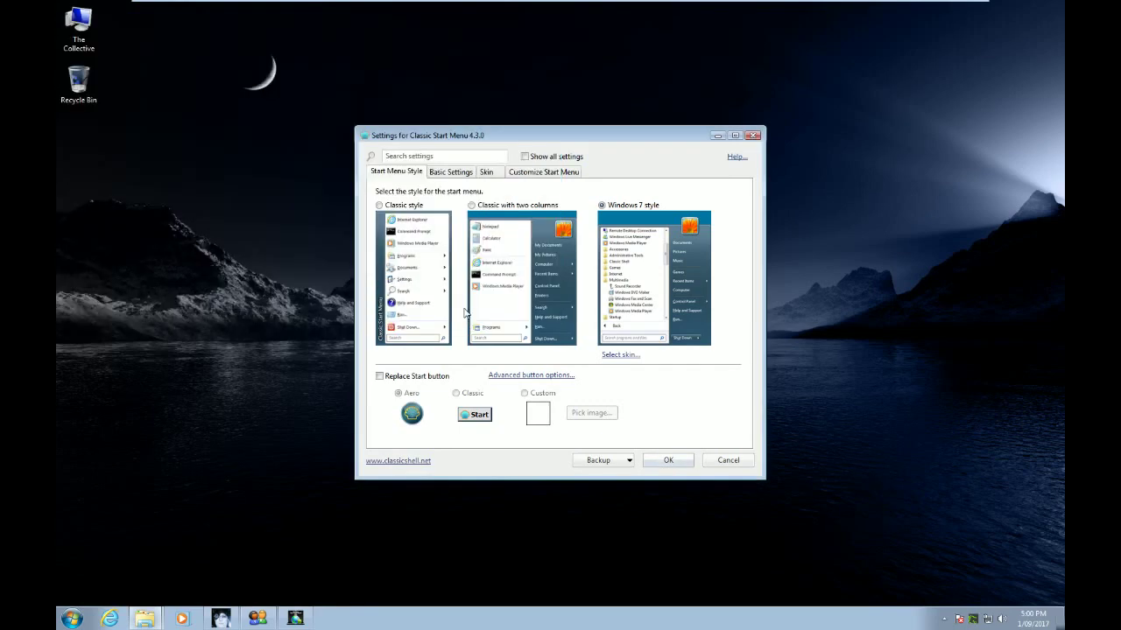
{"action": "left_click", "coordinate": [665, 462]}
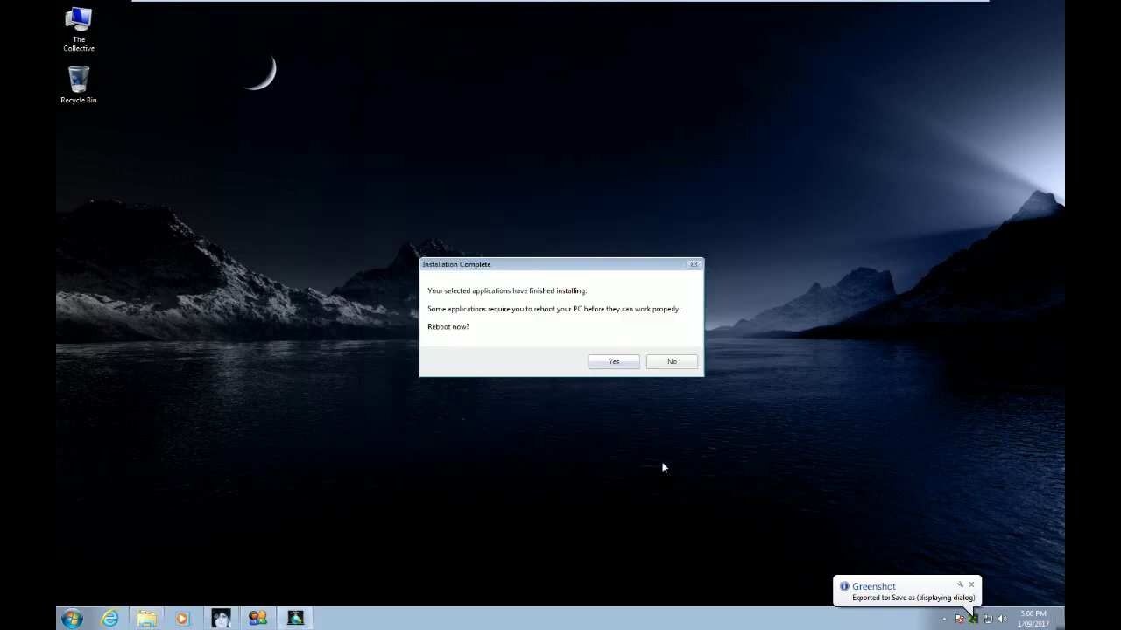
Open the system properties from The Collective and examine the Windows edition, hardware, computer name and activation details
{"action": "left_click", "coordinate": [72, 618]}
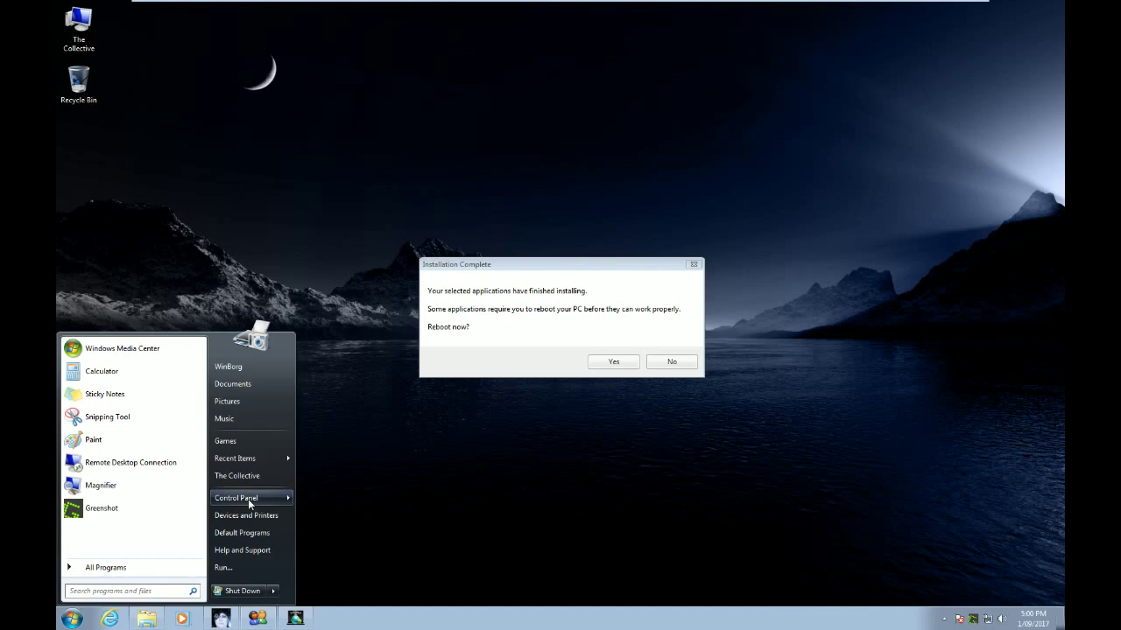
{"action": "mouse_move", "coordinate": [248, 499]}
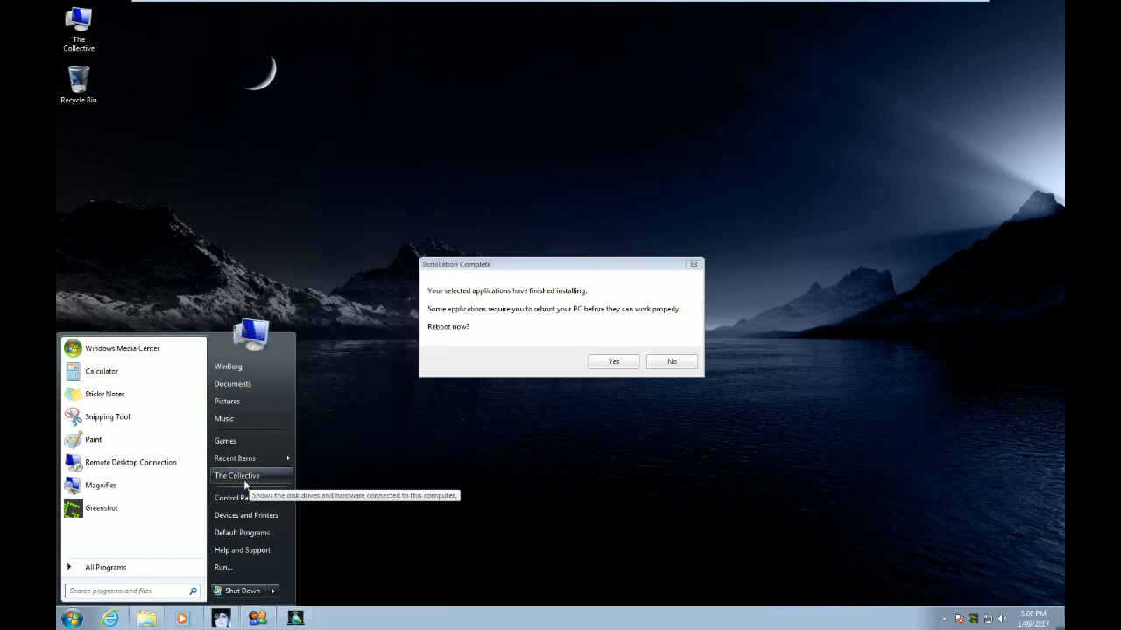
{"action": "left_click", "coordinate": [243, 480]}
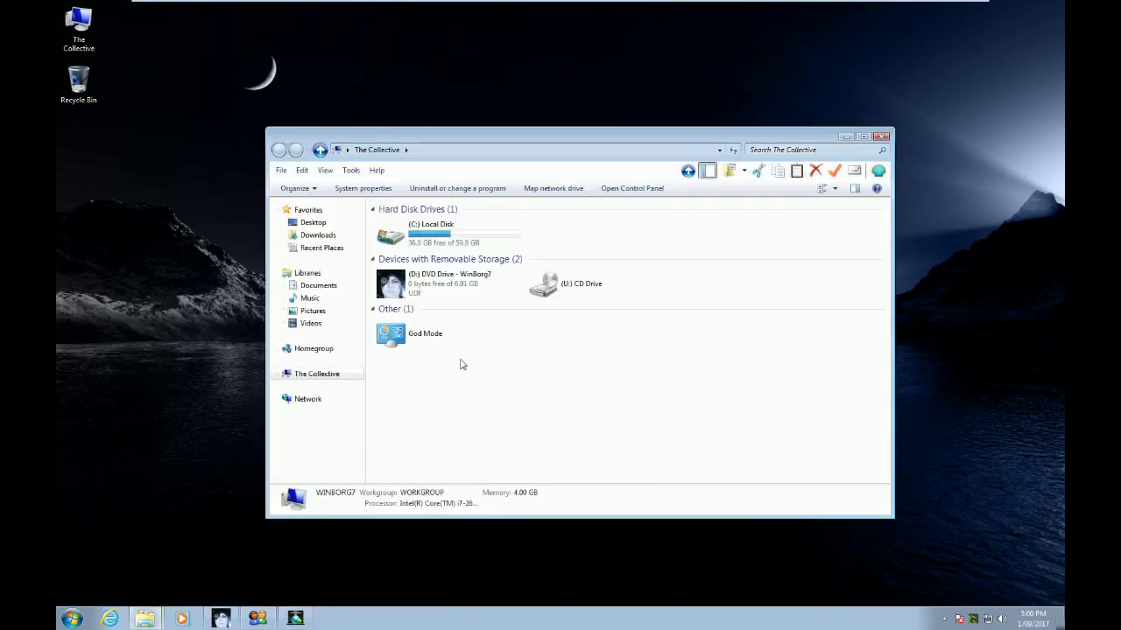
{"action": "left_click", "coordinate": [367, 189]}
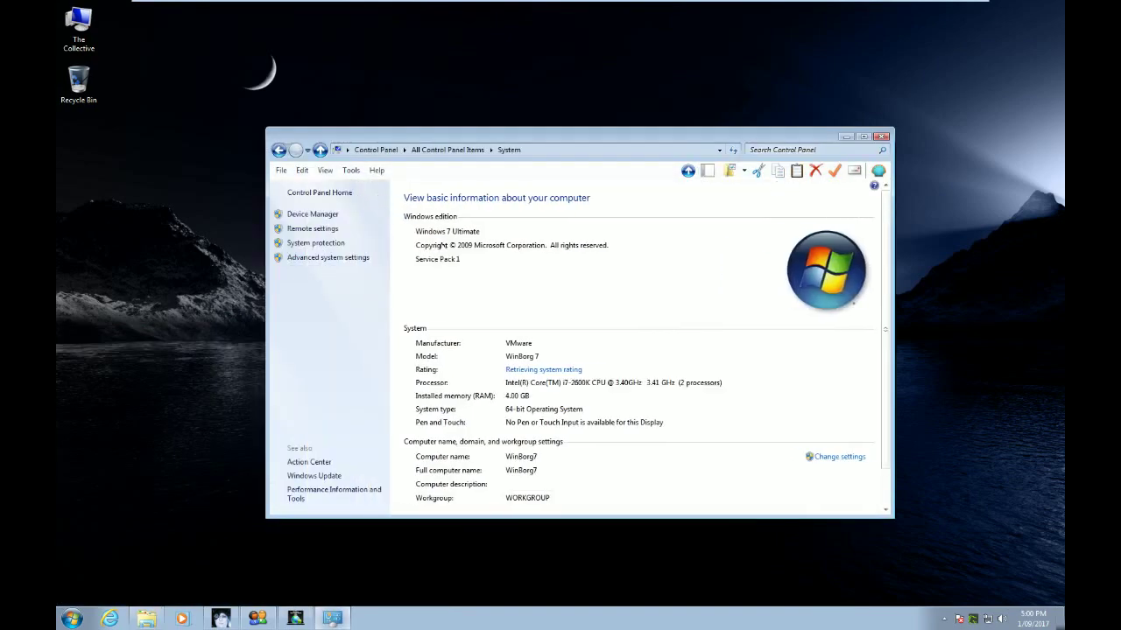
{"action": "scroll", "coordinate": [512, 385], "scroll_direction": "down", "scroll_amount": 2}
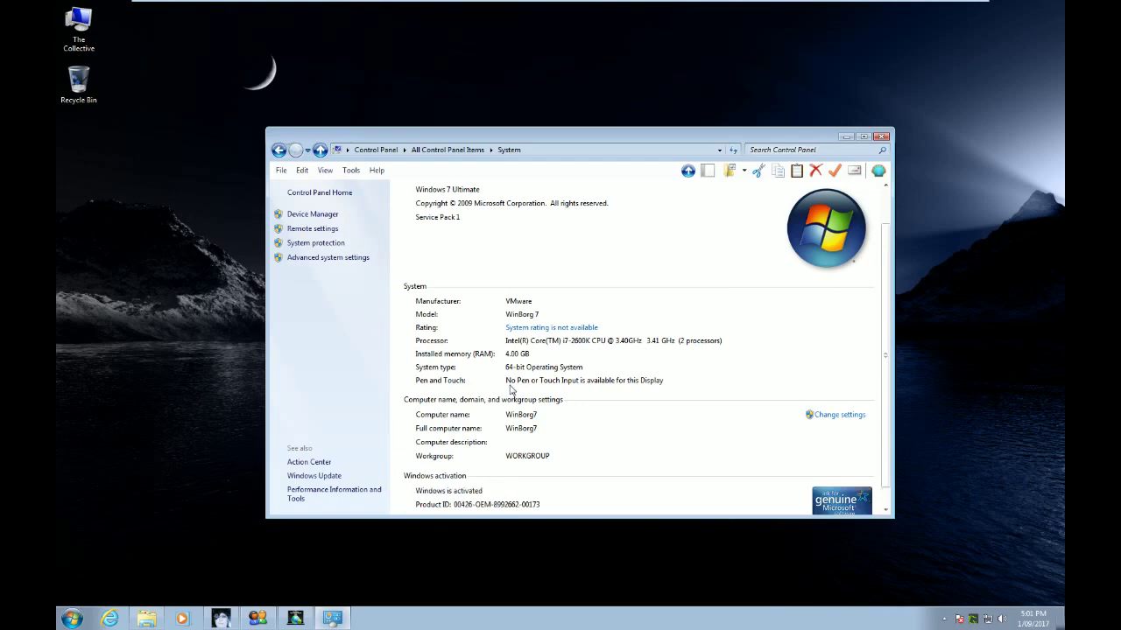
Examine the Windows activation details at the end of the system properties and close the System window
{"action": "scroll", "coordinate": [511, 389], "scroll_direction": "down", "scroll_amount": 1}
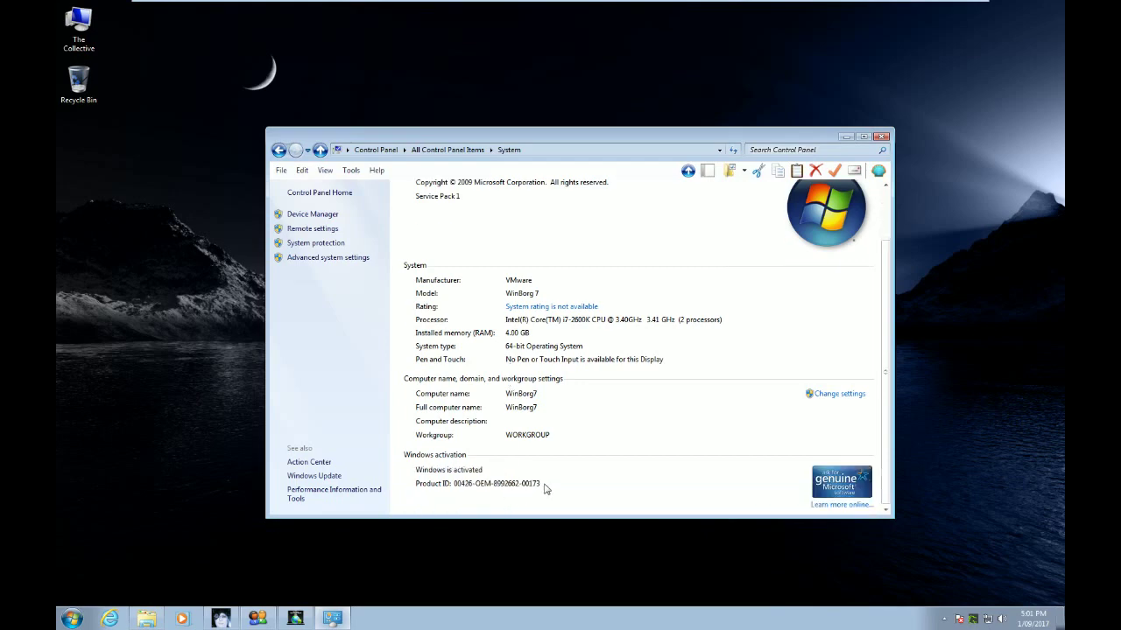
{"action": "left_click", "coordinate": [883, 137]}
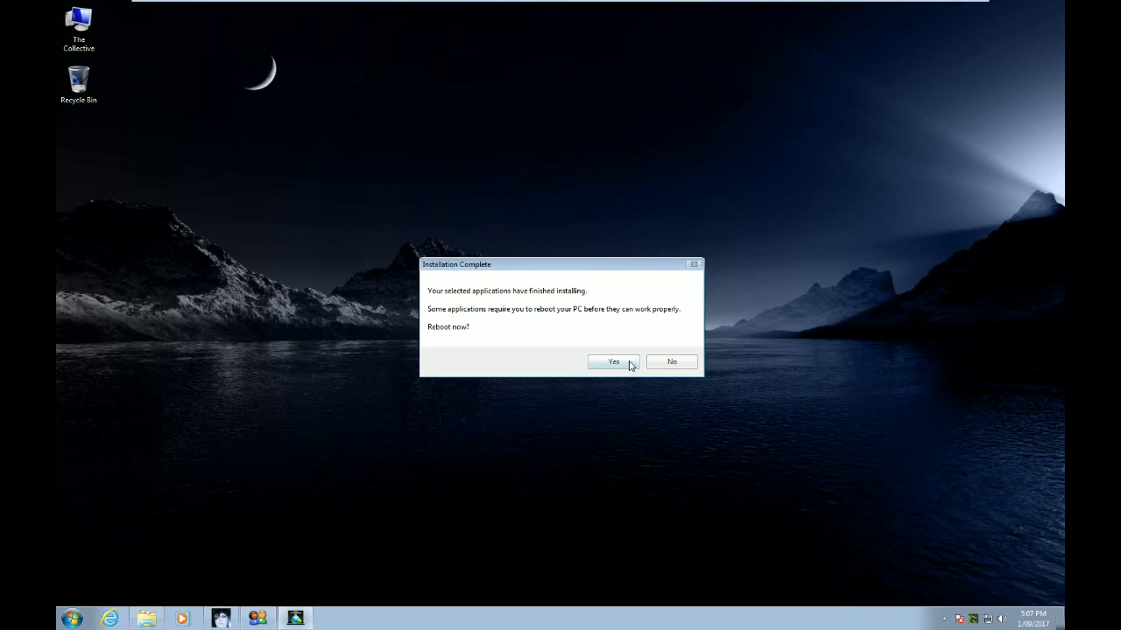
Reboot the PC to complete the application installation and log in to the WinBorg account
{"action": "left_click", "coordinate": [614, 361]}
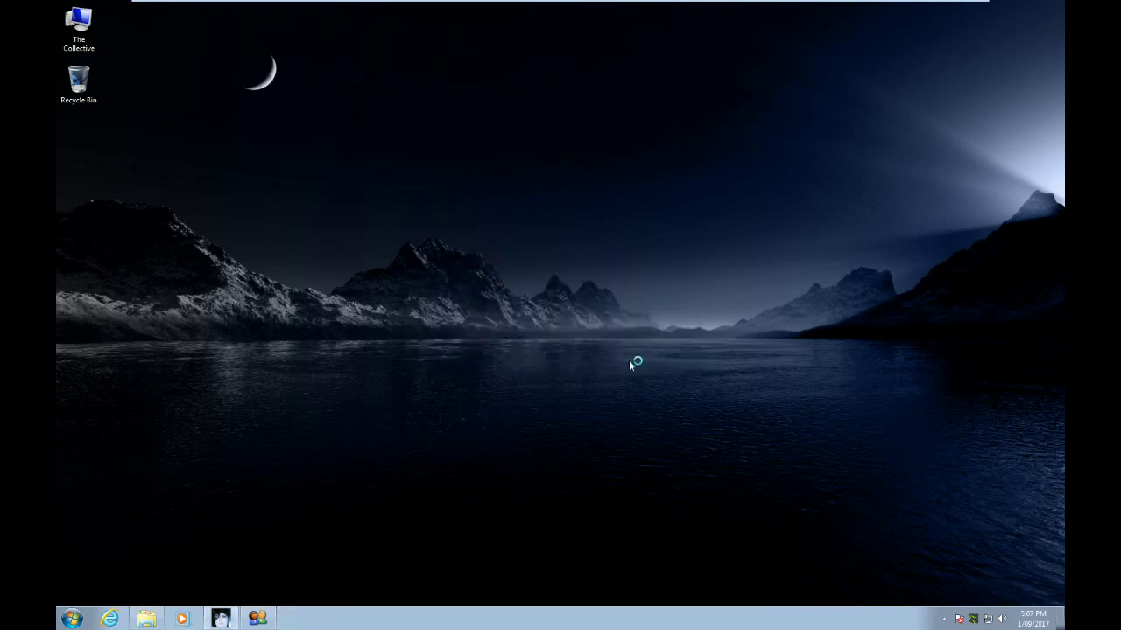
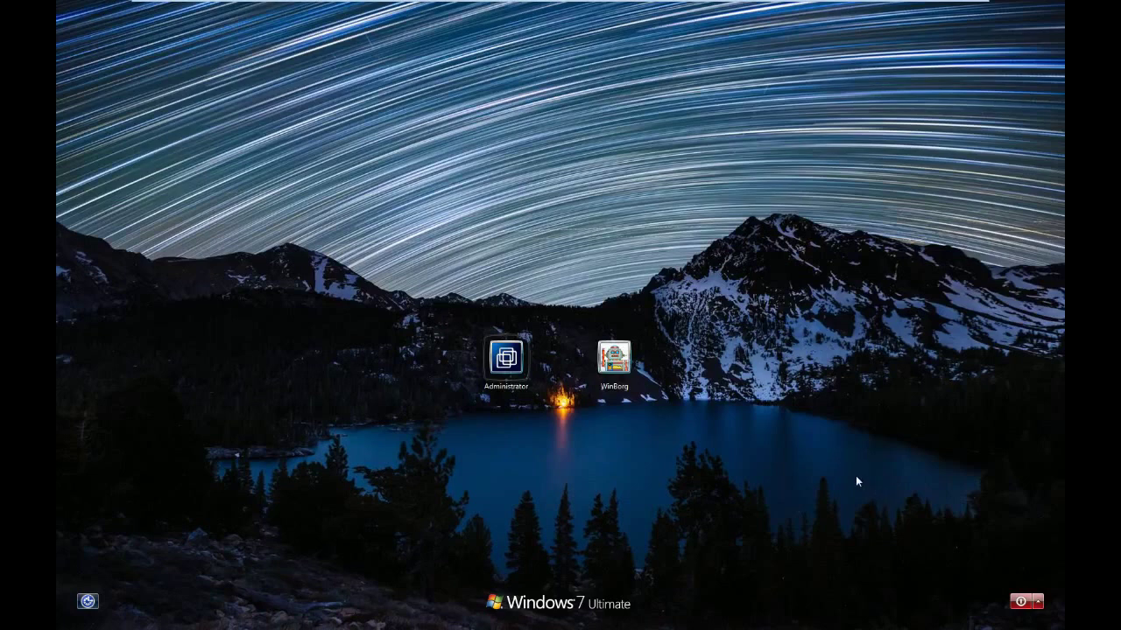
{"action": "left_click", "coordinate": [615, 359]}
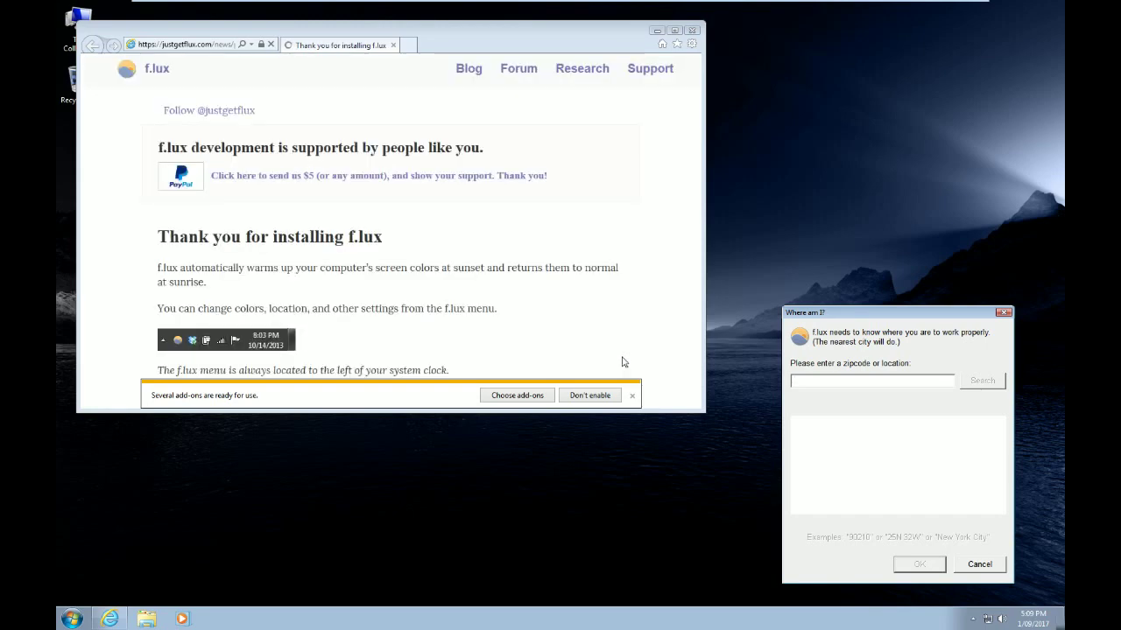
Cancel the f.lux location request and keep the current Internet Explorer home page and Google search settings
{"action": "left_click", "coordinate": [988, 567]}
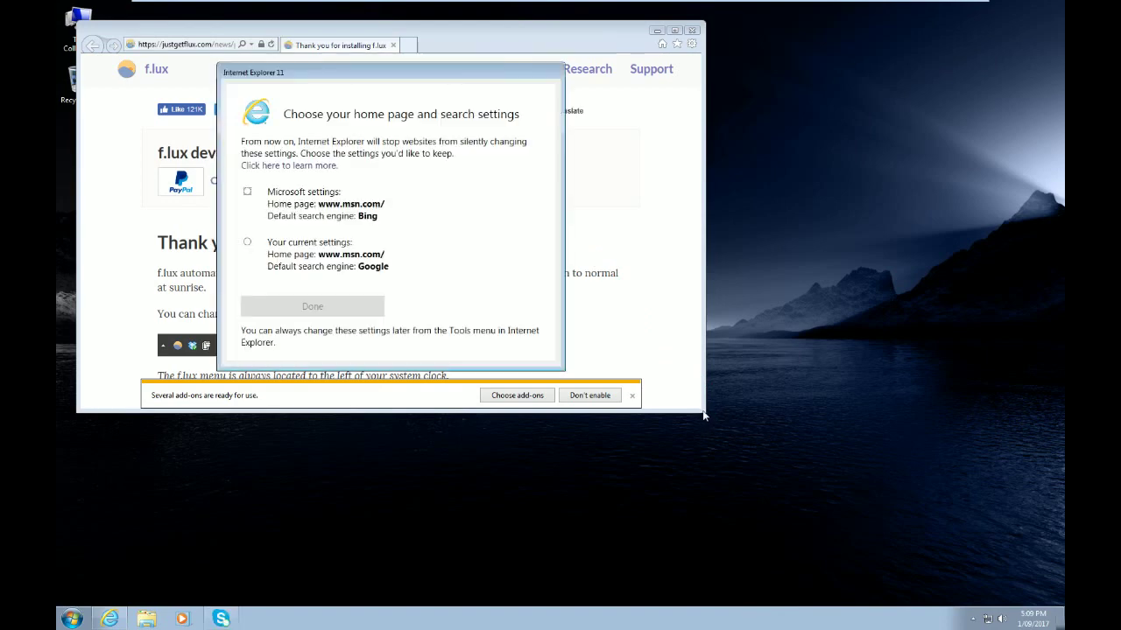
{"action": "left_click", "coordinate": [335, 252]}
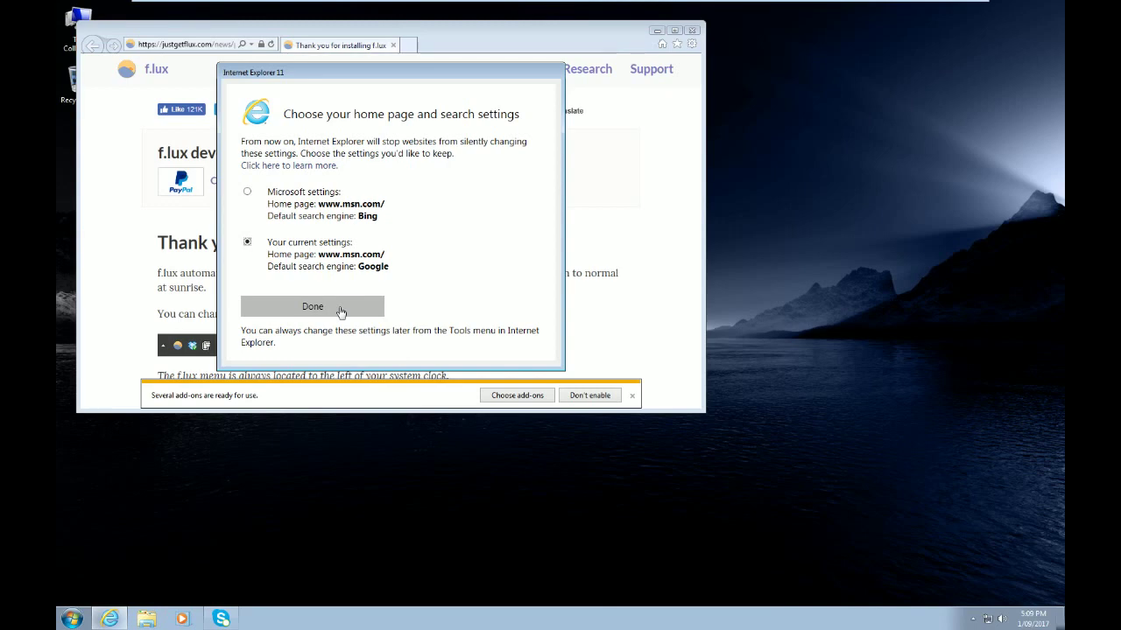
{"action": "left_click", "coordinate": [341, 308]}
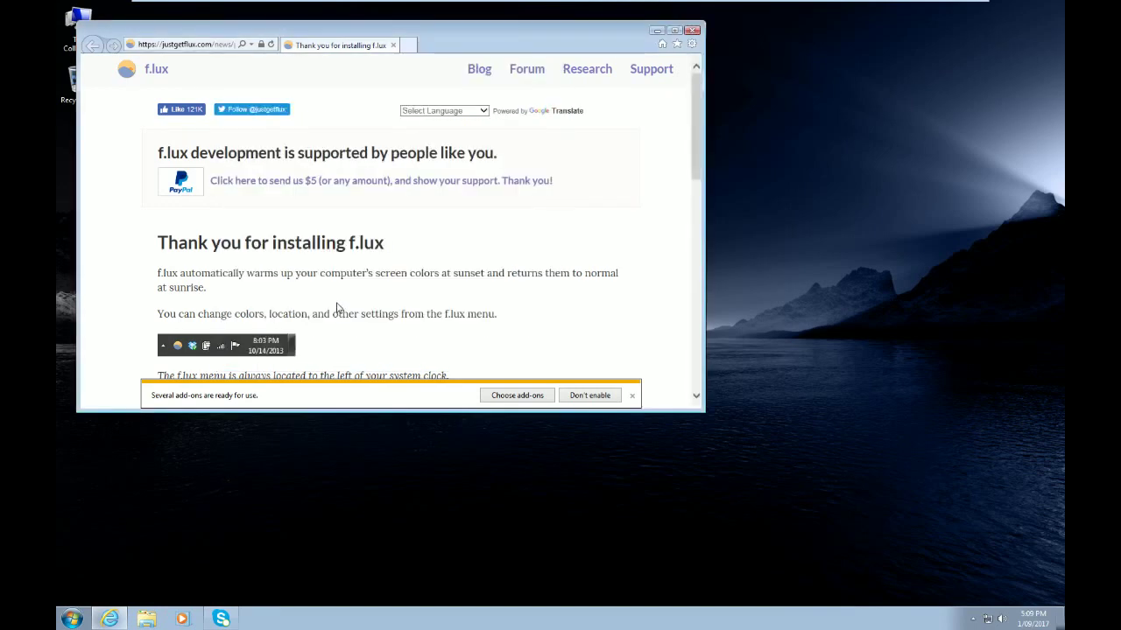
Open a new browser tab and maximise the Internet Explorer window
{"action": "left_click", "coordinate": [407, 45]}
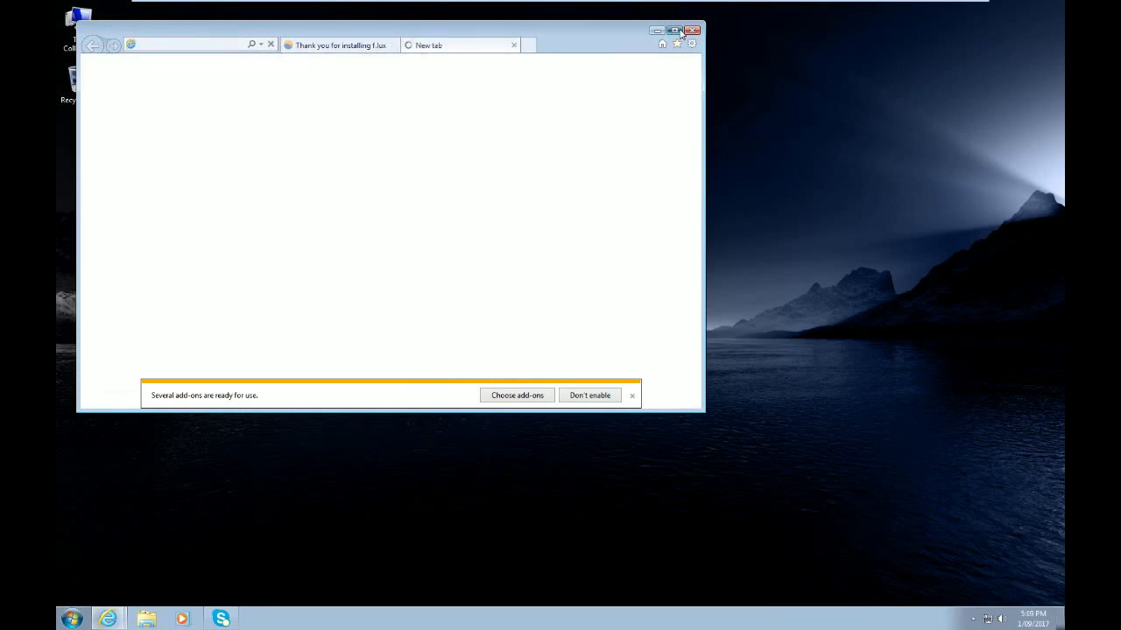
{"action": "left_click", "coordinate": [674, 30]}
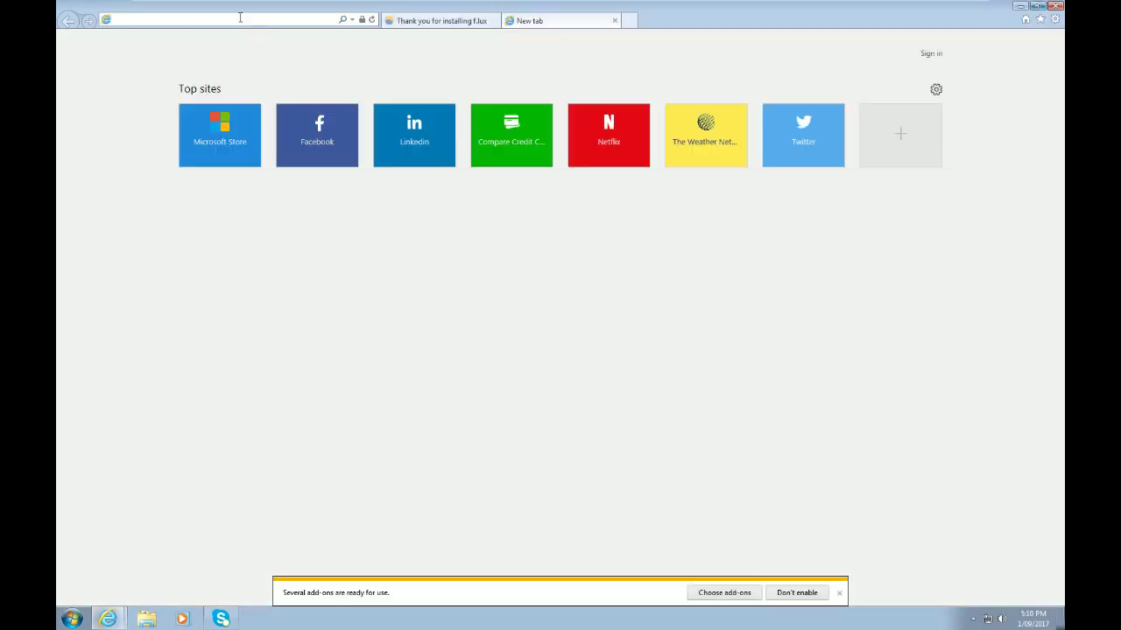
{"action": "type", "text": "startp"}
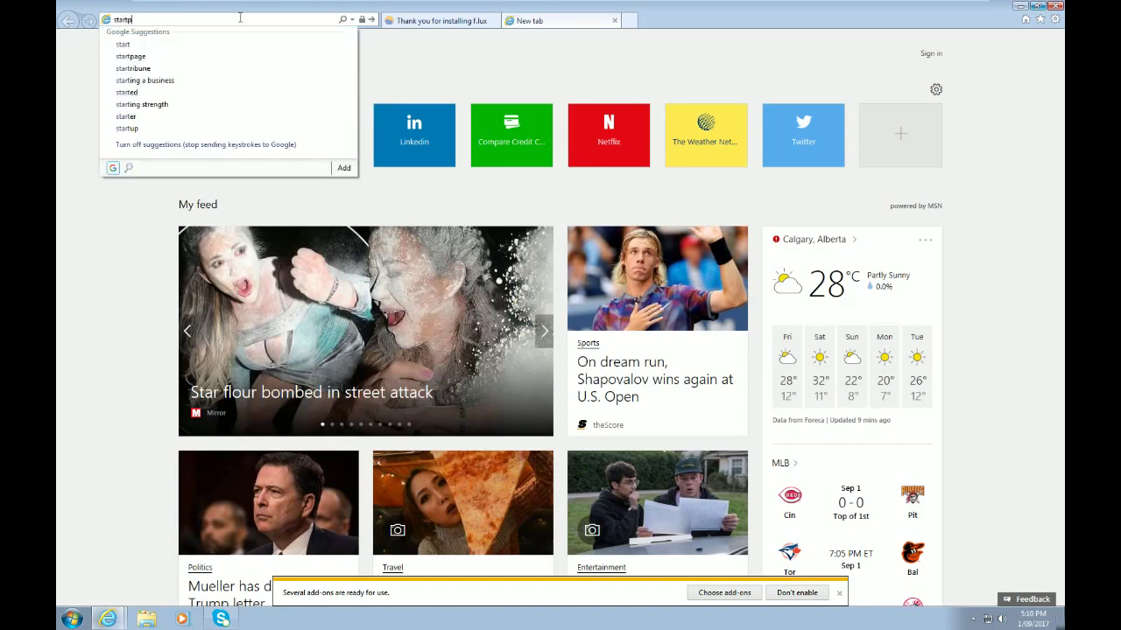
{"action": "key", "text": "BackSpace"}
{"action": "key", "text": "BackSpace"}
{"action": "type", "text": "tpag"}
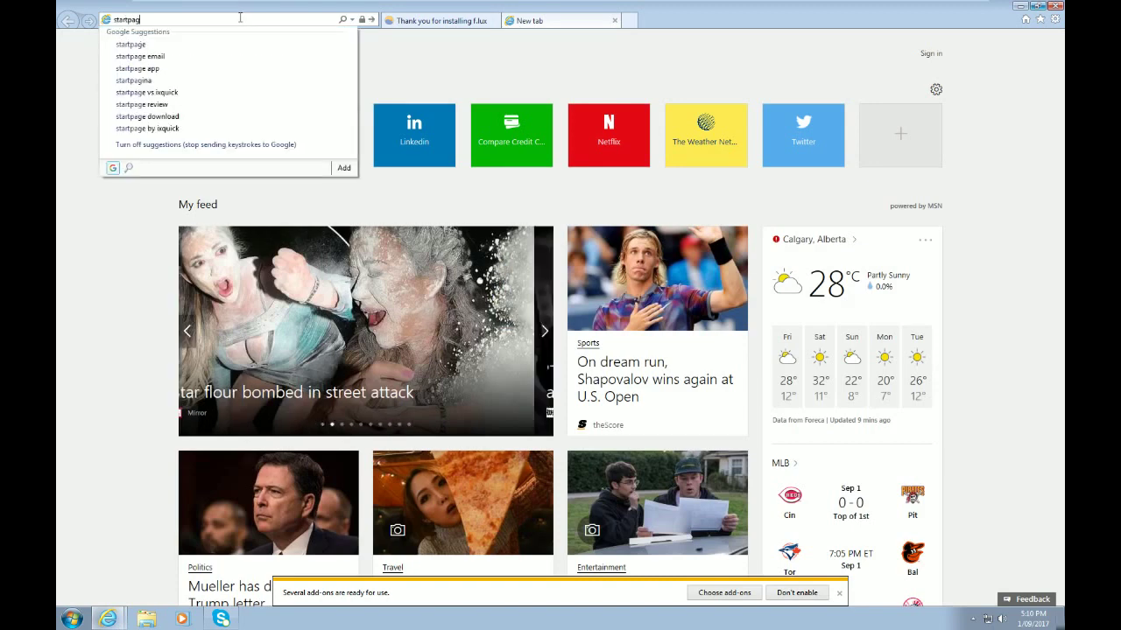
{"action": "type", "text": "e.co"}
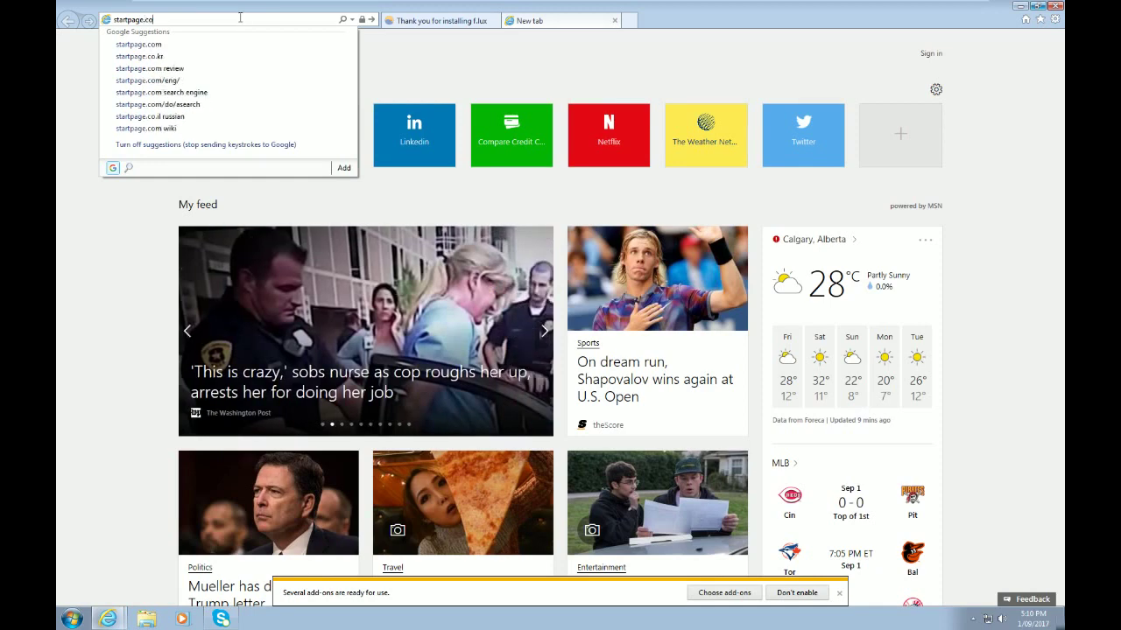
{"action": "key", "text": "Return"}
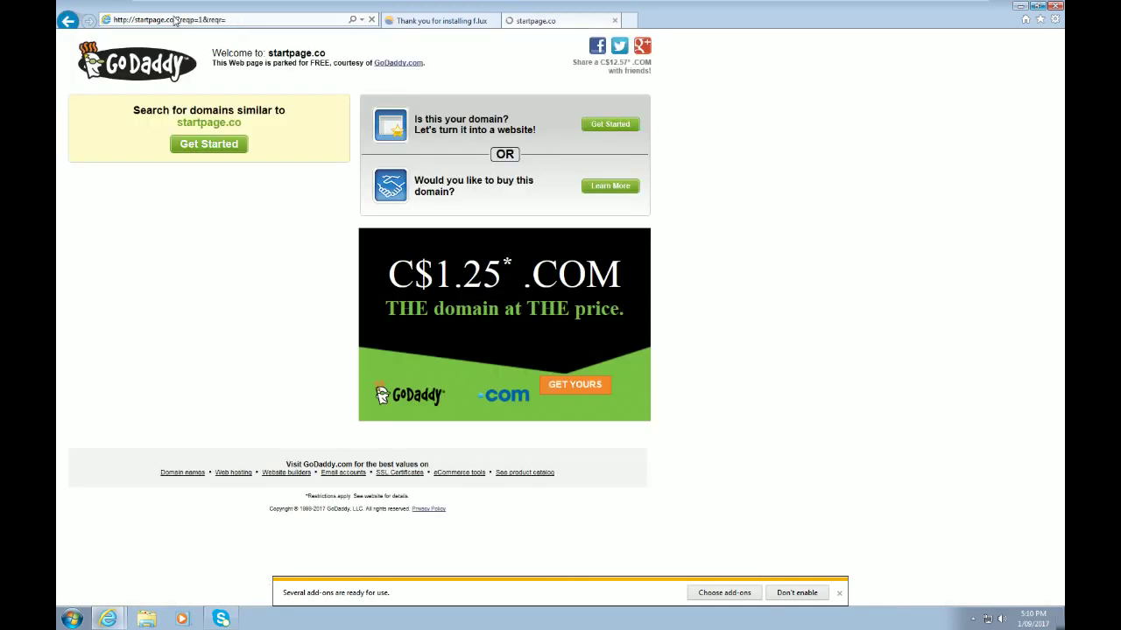
Load startpage.com in the new browser tab
{"action": "left_click", "coordinate": [180, 19]}
{"action": "type", "text": "startpage"}
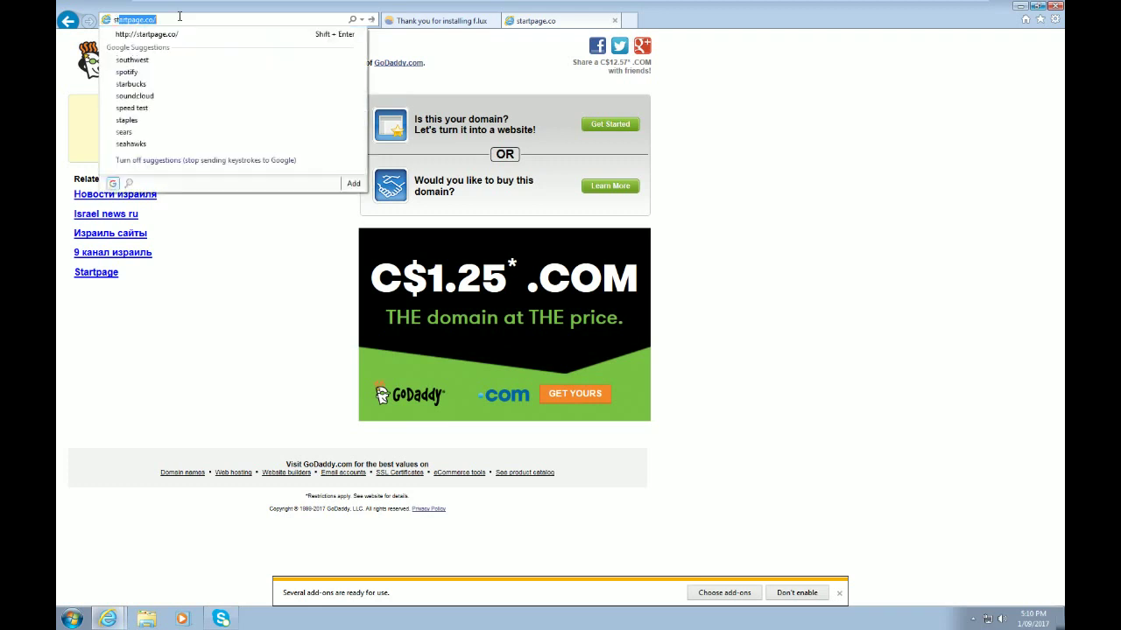
{"action": "type", "text": ".com"}
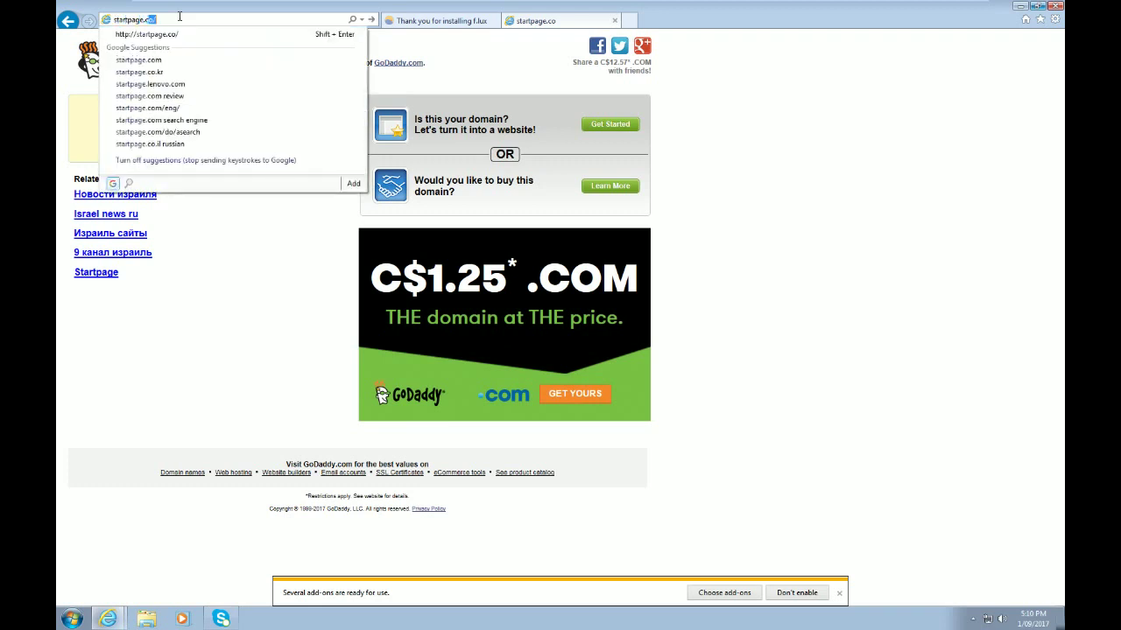
{"action": "key", "text": "Return"}
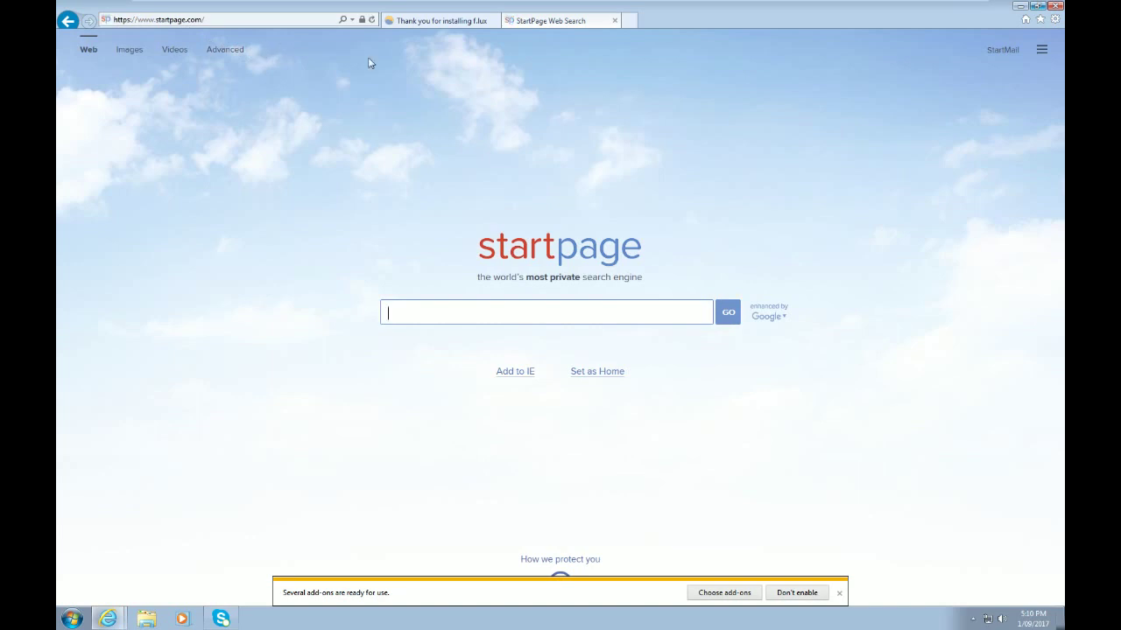
Review the f.lux thank-you page, add it to the favorites under its suggested name, and close its tab
{"action": "left_click", "coordinate": [467, 22]}
{"action": "scroll", "coordinate": [420, 163], "scroll_direction": "down", "scroll_amount": 2}
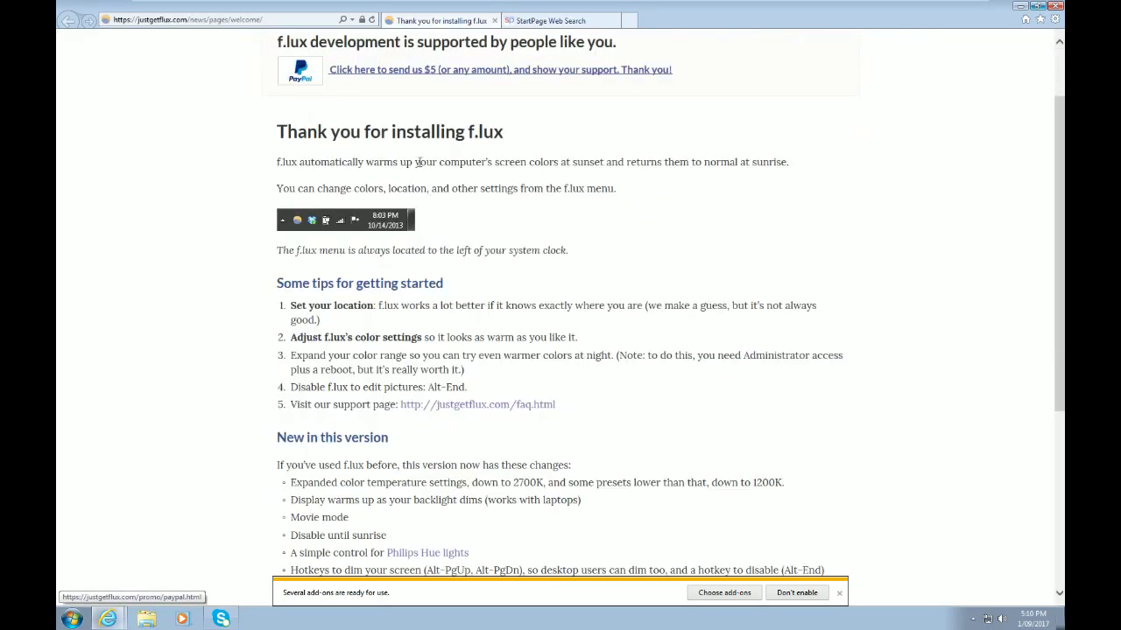
{"action": "scroll", "coordinate": [418, 163], "scroll_direction": "down", "scroll_amount": 4}
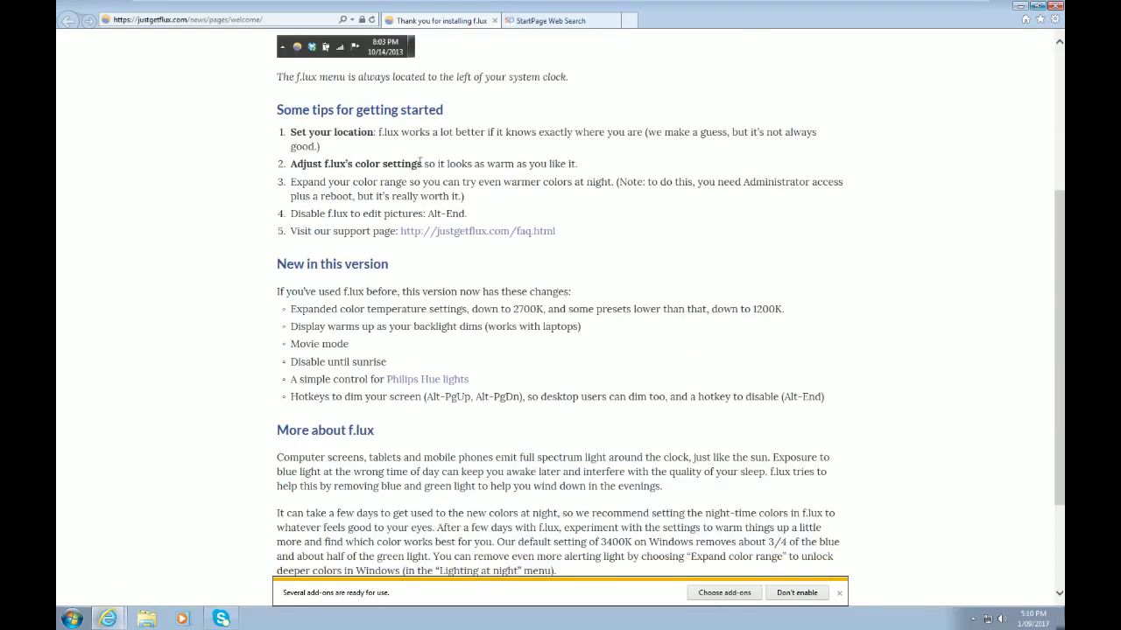
{"action": "scroll", "coordinate": [213, 198], "scroll_direction": "down", "scroll_amount": 4}
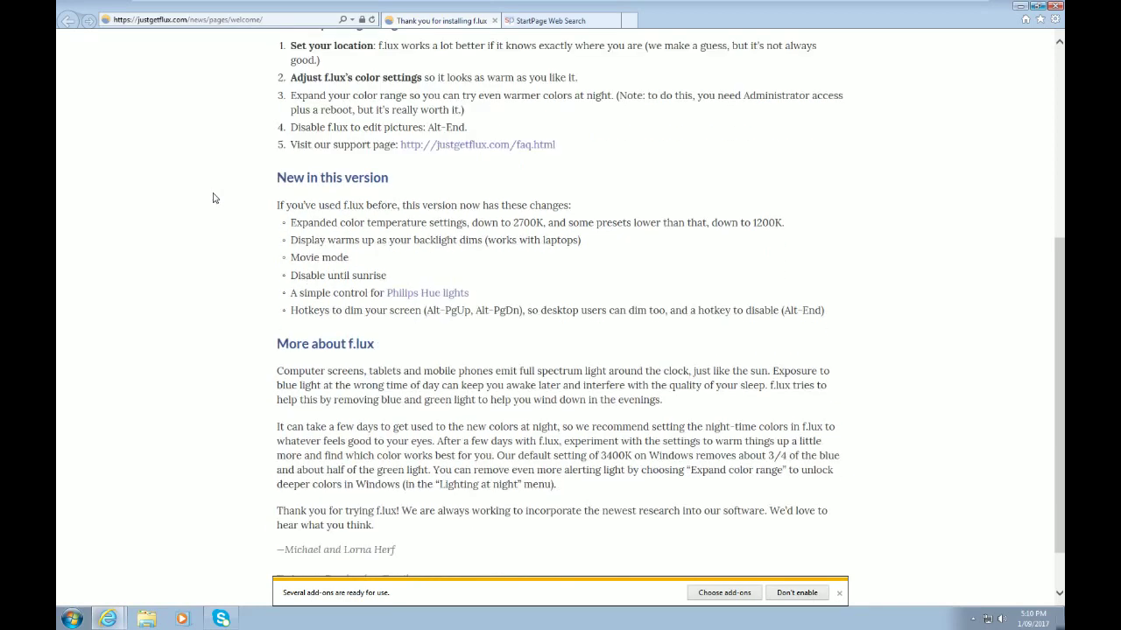
{"action": "scroll", "coordinate": [213, 198], "scroll_direction": "up", "scroll_amount": 10}
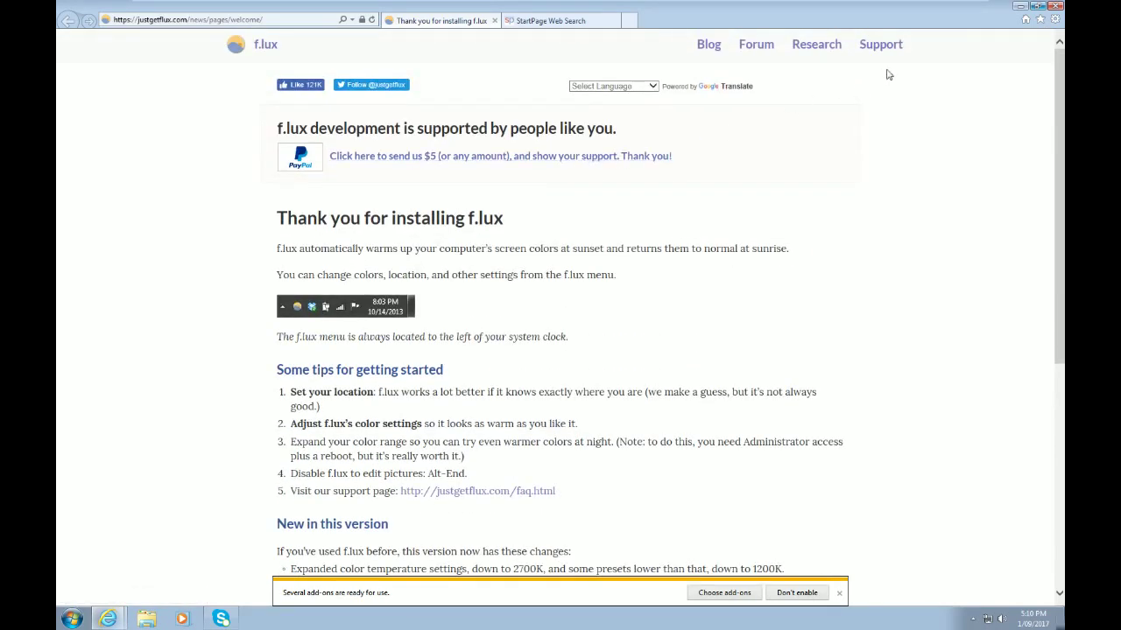
{"action": "left_click", "coordinate": [1040, 20]}
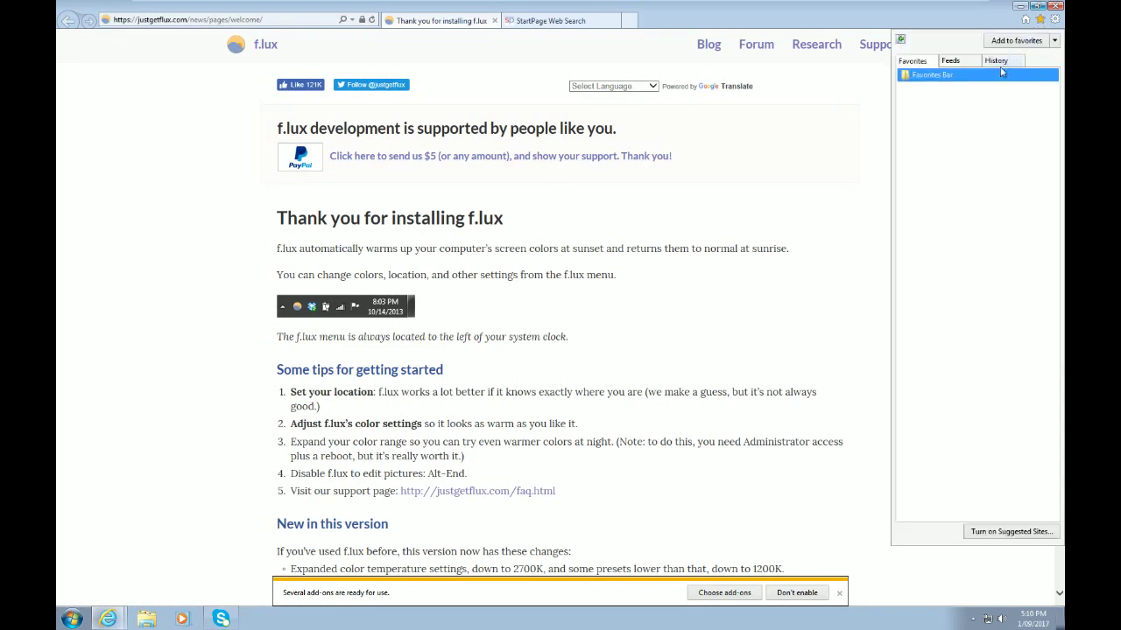
{"action": "left_click", "coordinate": [1016, 41]}
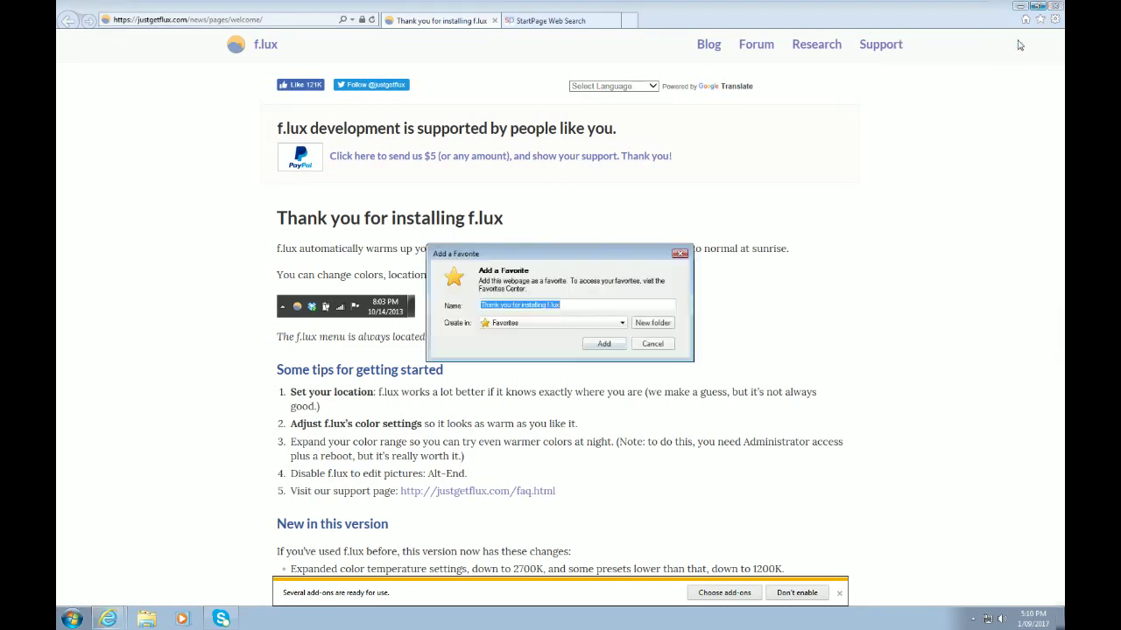
{"action": "left_click", "coordinate": [604, 348]}
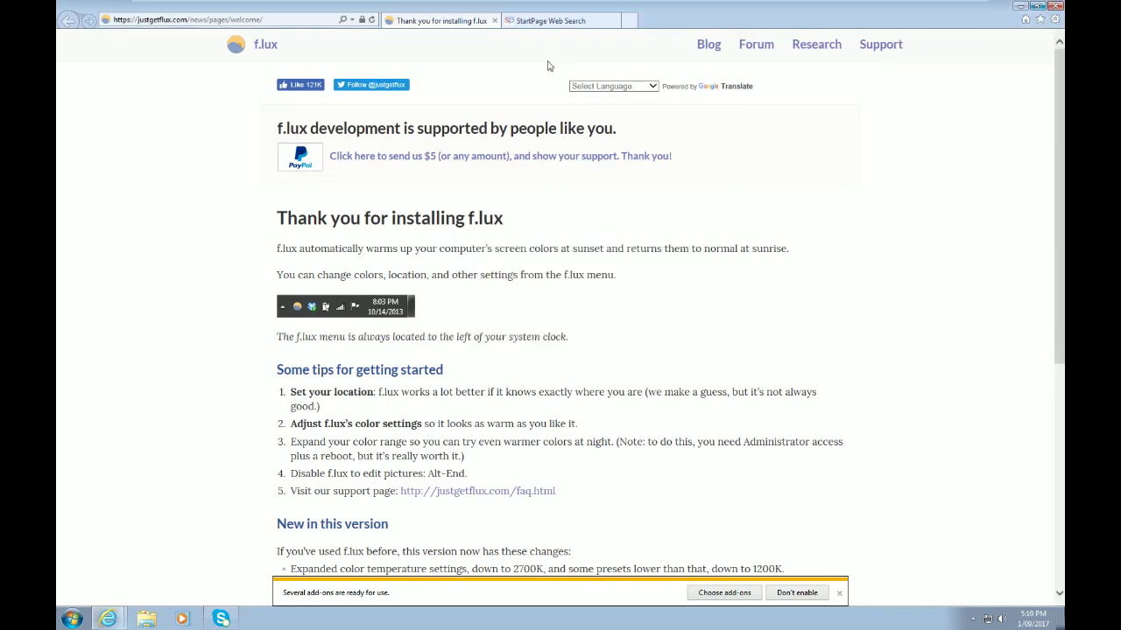
{"action": "left_click", "coordinate": [495, 20]}
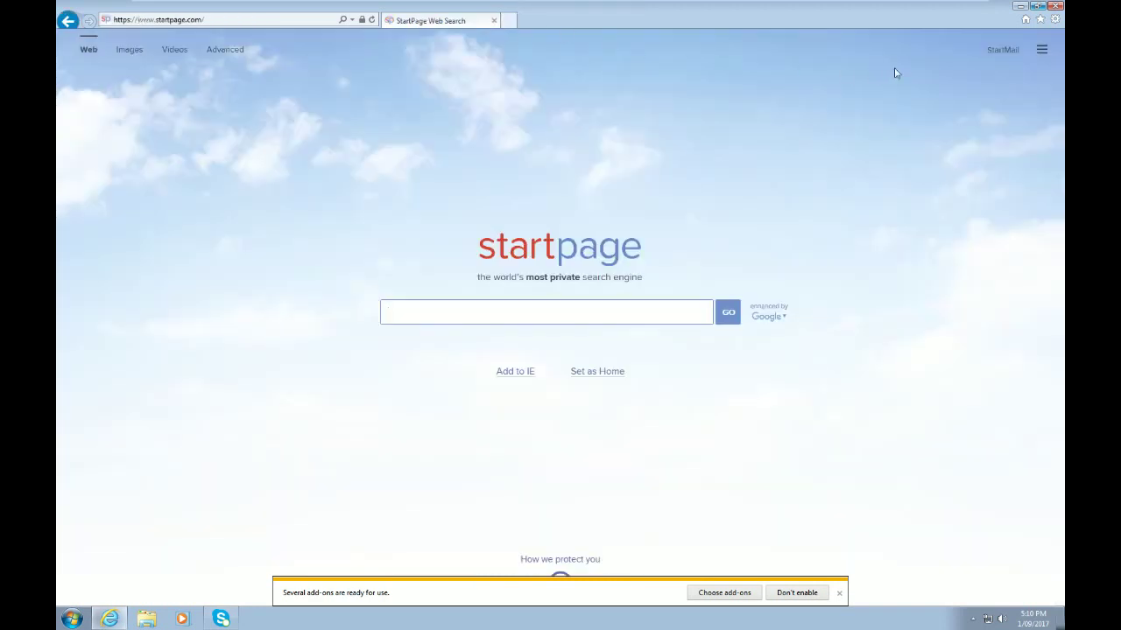
Add the StartPage Web Search page to the favorites under its suggested name
{"action": "left_click", "coordinate": [1040, 18]}
{"action": "left_click", "coordinate": [1010, 44]}
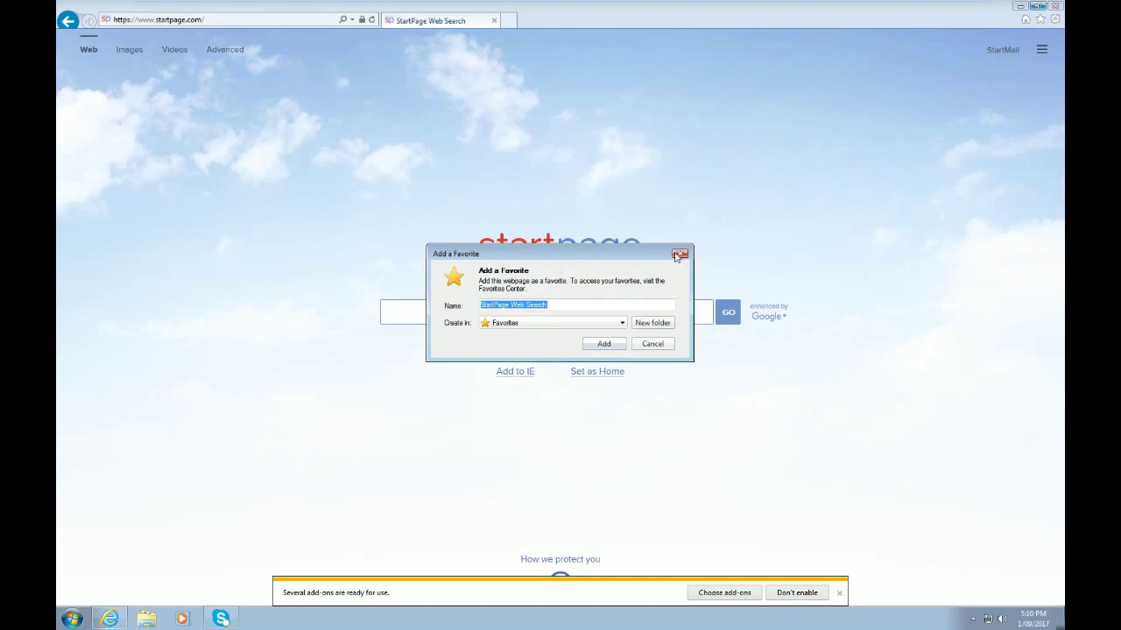
{"action": "left_click", "coordinate": [606, 342]}
Add "Startpage HTTPS - AU" to Internet Explorer as a search provider from the StartPage site and dismiss the instructions
{"action": "left_click", "coordinate": [528, 378]}
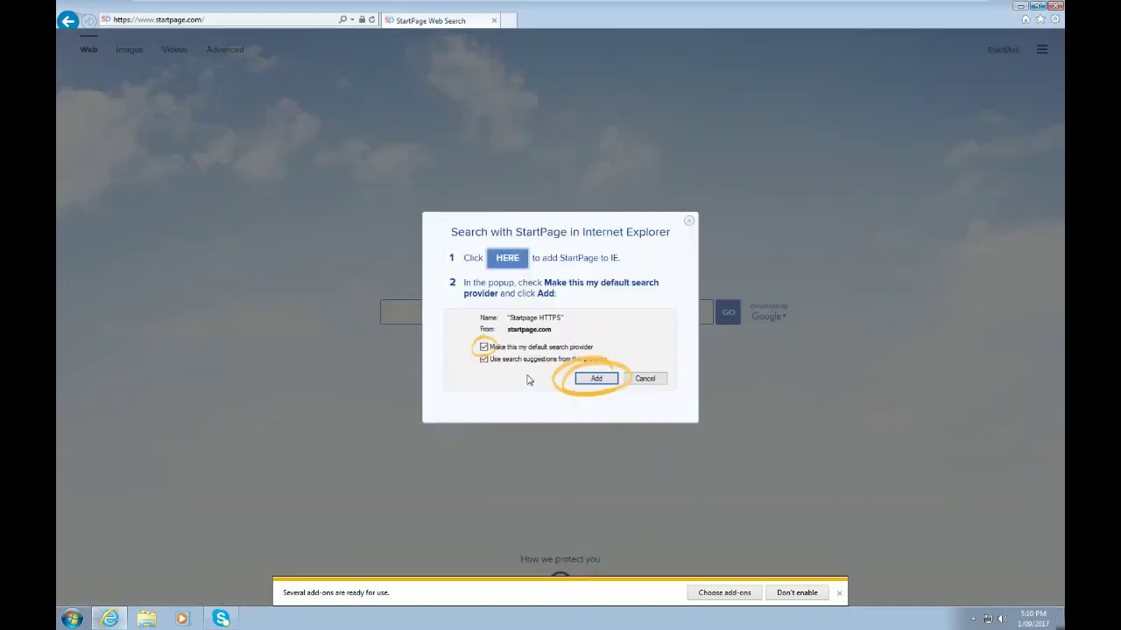
{"action": "left_click", "coordinate": [503, 259]}
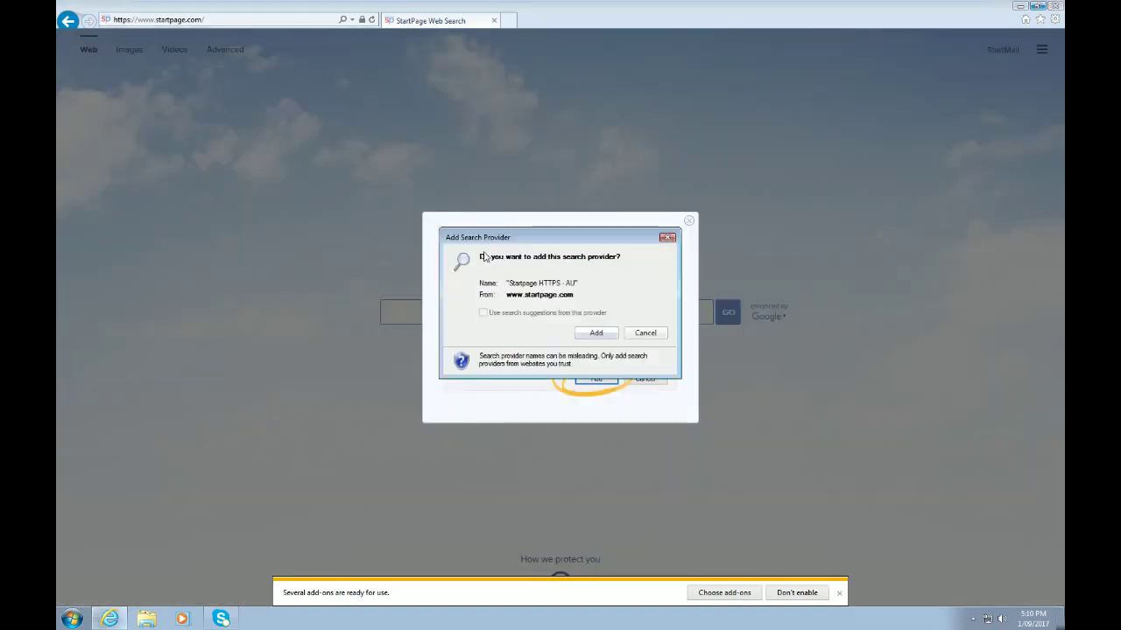
{"action": "left_click", "coordinate": [585, 336]}
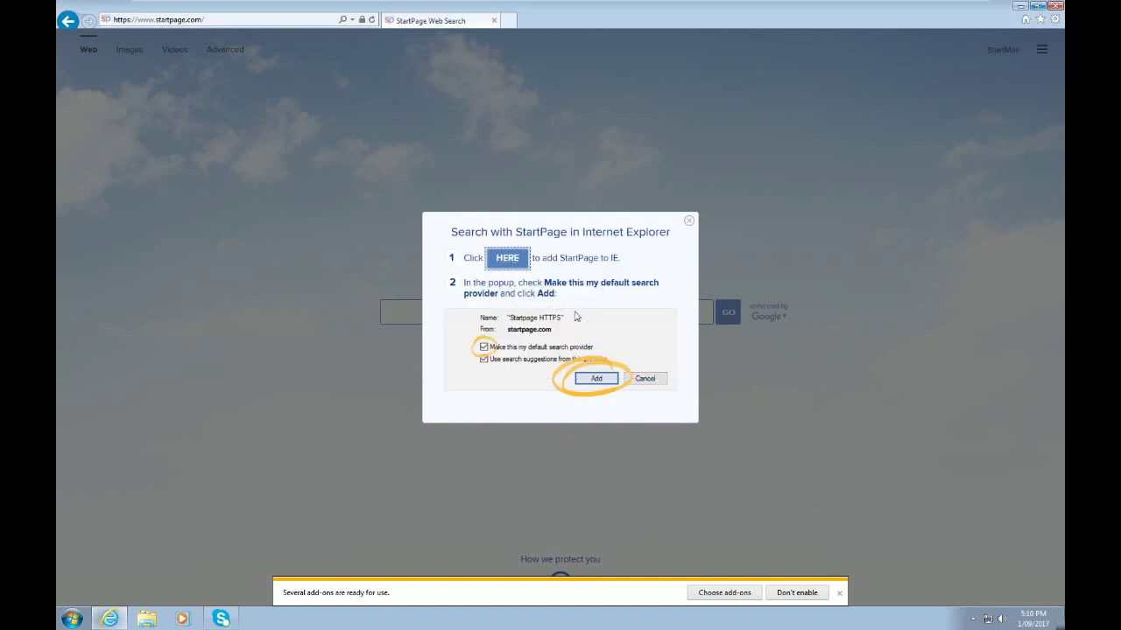
{"action": "left_click", "coordinate": [639, 316]}
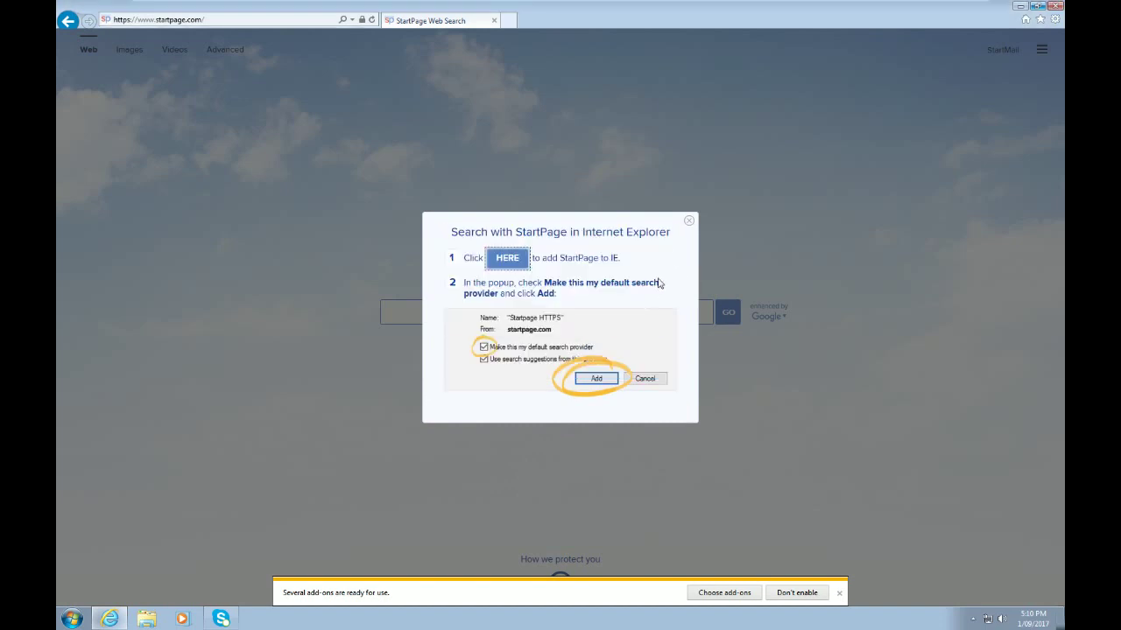
{"action": "left_click", "coordinate": [689, 221]}
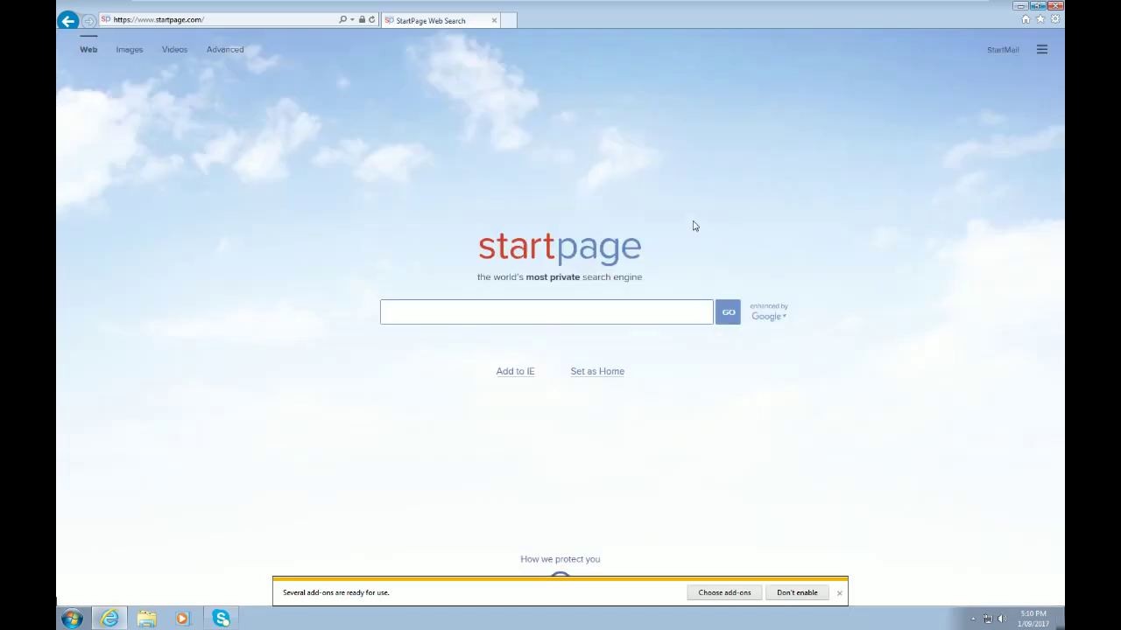
Make Startpage HTTPS - AU the default search provider in Internet Explorer's add-on management
{"action": "left_click", "coordinate": [1055, 20]}
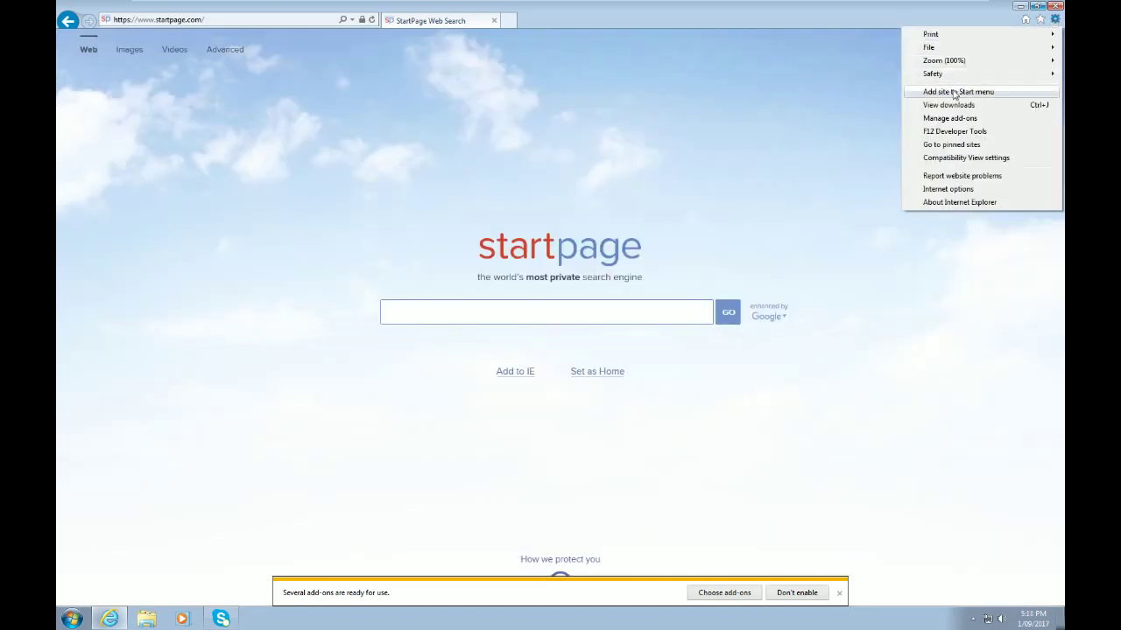
{"action": "left_click", "coordinate": [950, 118]}
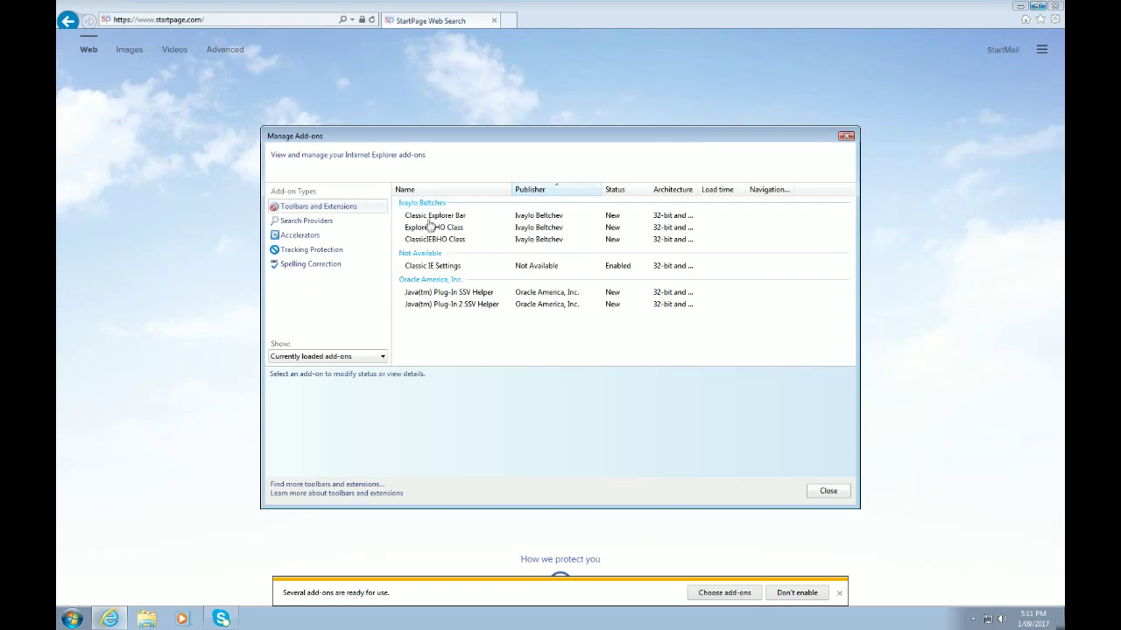
{"action": "left_click", "coordinate": [351, 224]}
{"action": "left_click", "coordinate": [414, 226]}
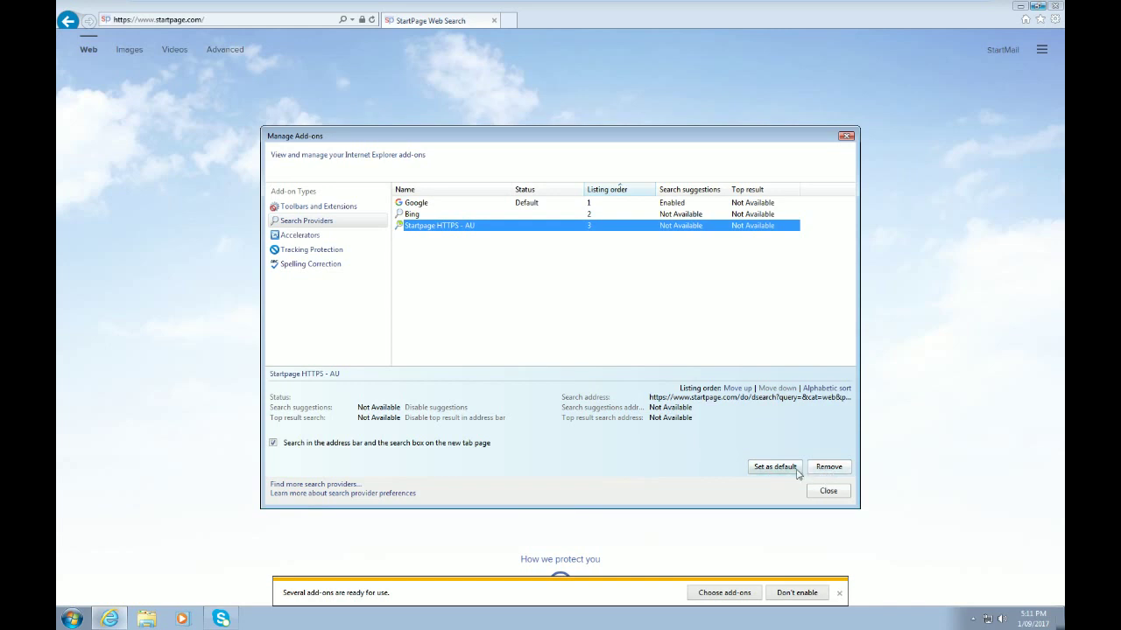
{"action": "left_click", "coordinate": [795, 471]}
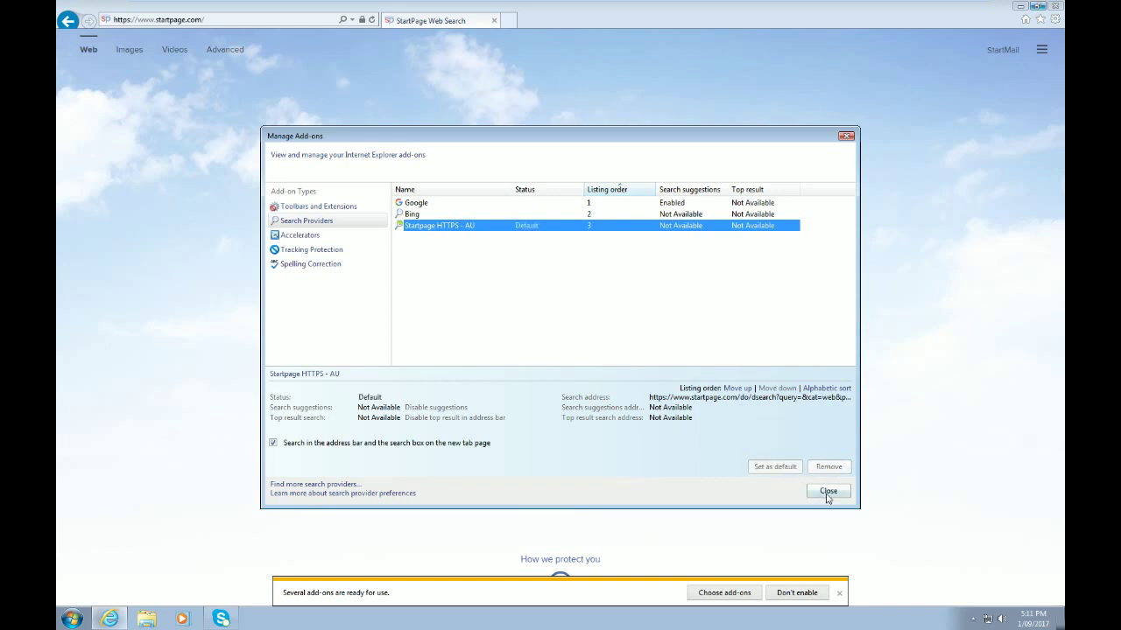
Close the add-on management window and the StartPage tab to leave Internet Explorer
{"action": "left_click", "coordinate": [827, 492]}
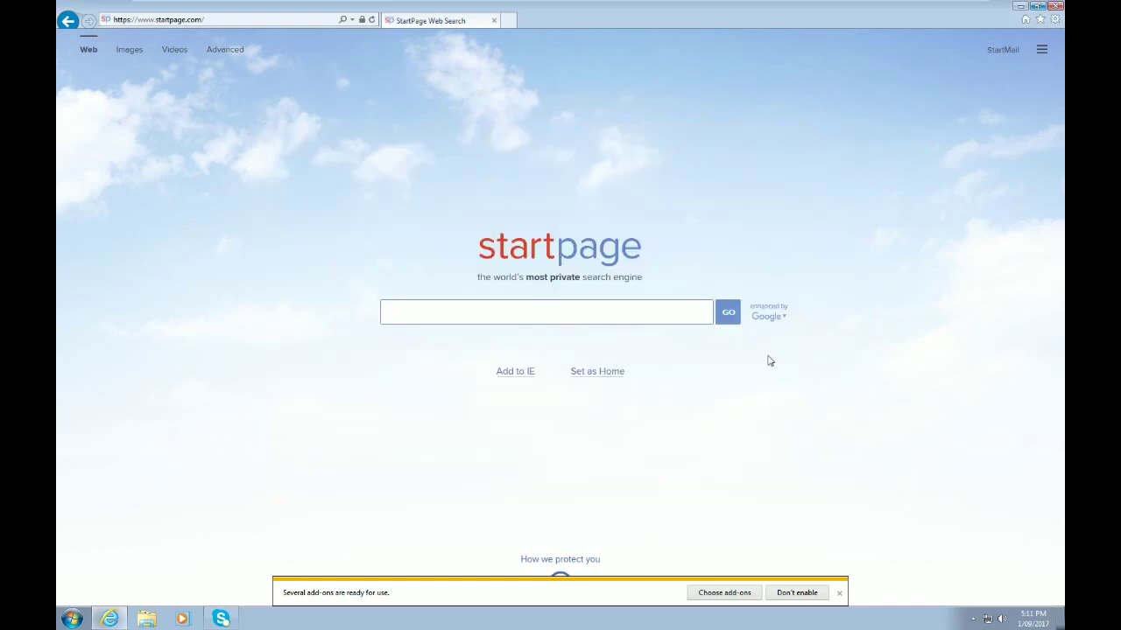
{"action": "left_click", "coordinate": [495, 21]}
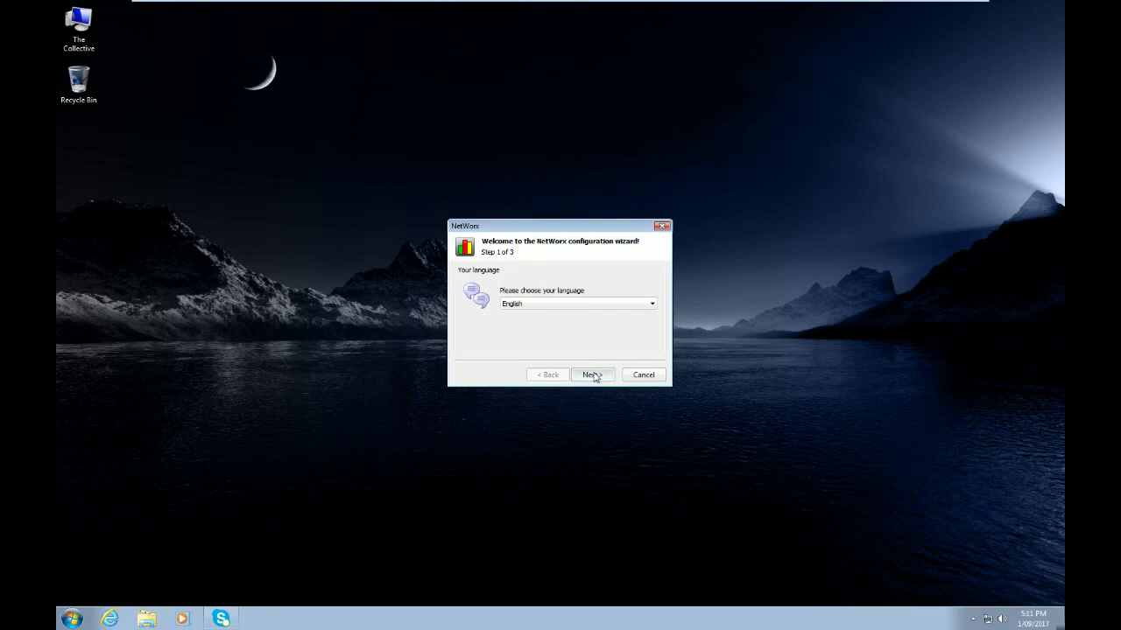
Complete the NetWorx configuration wizard with English as the language
{"action": "left_click", "coordinate": [593, 374]}
{"action": "left_click", "coordinate": [593, 375]}
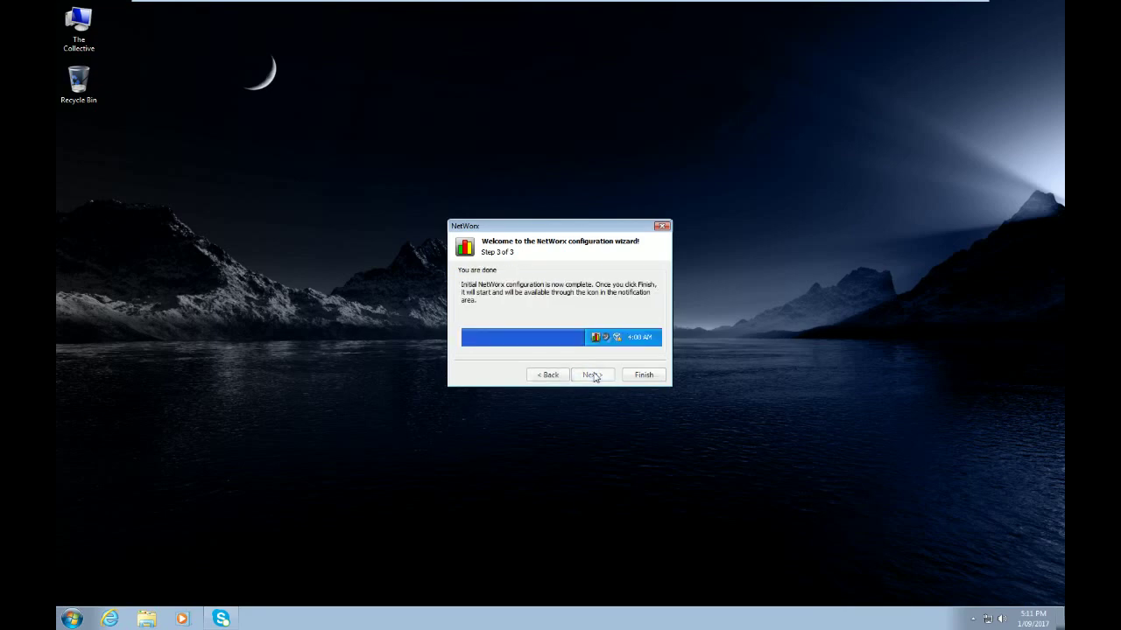
{"action": "left_click", "coordinate": [642, 374]}
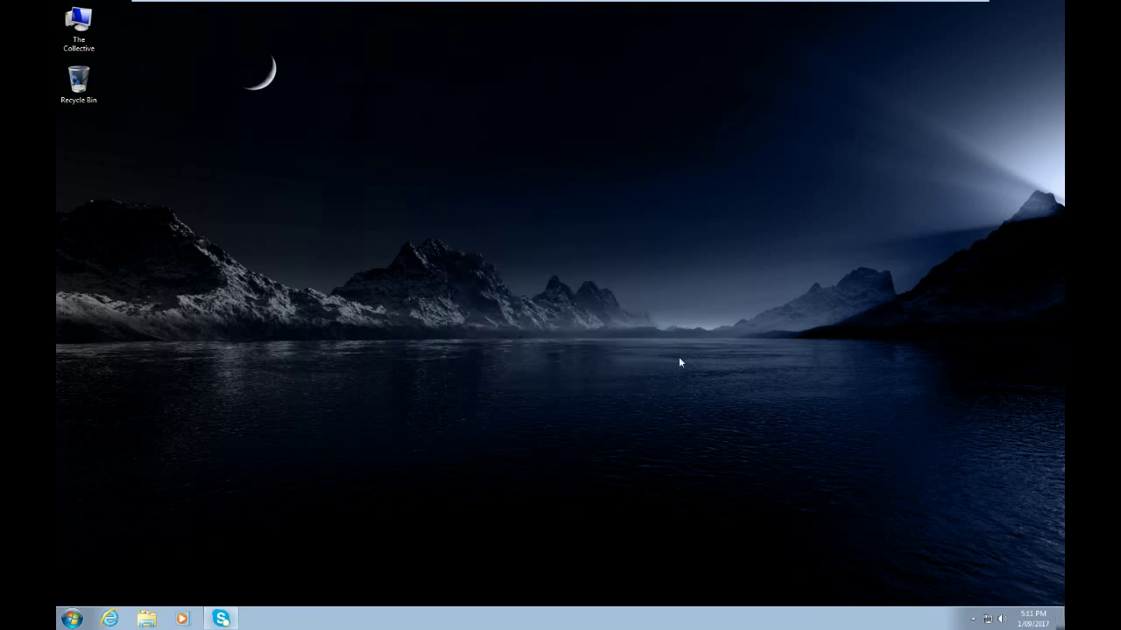
Show the NetWorx Desk Band toolbar on the Windows taskbar
{"action": "right_click", "coordinate": [924, 621]}
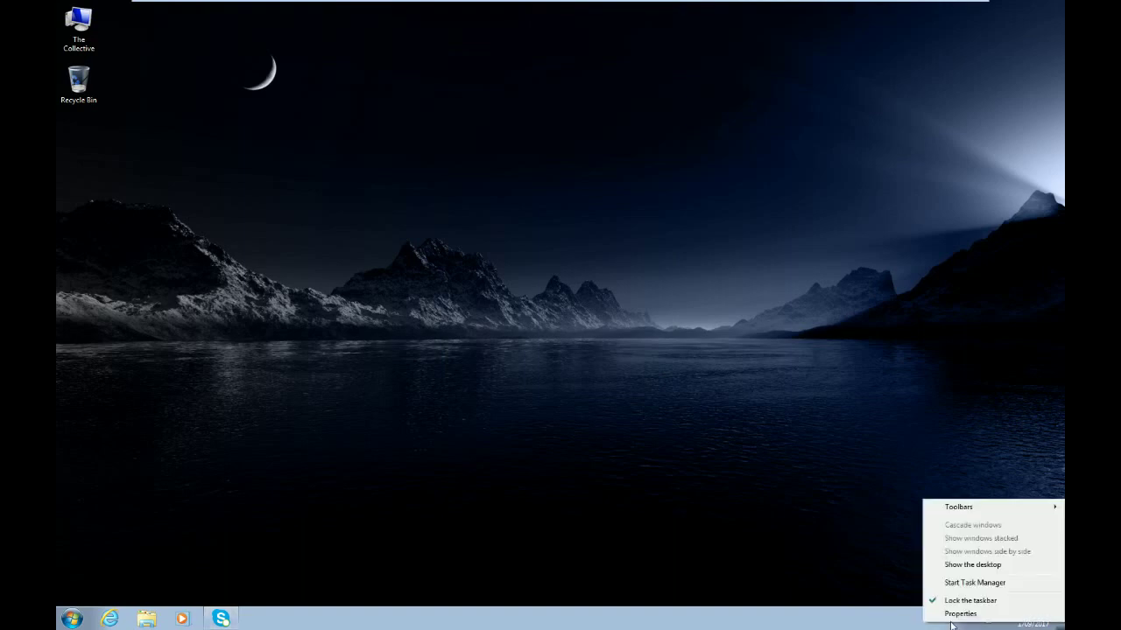
{"action": "mouse_move", "coordinate": [959, 512]}
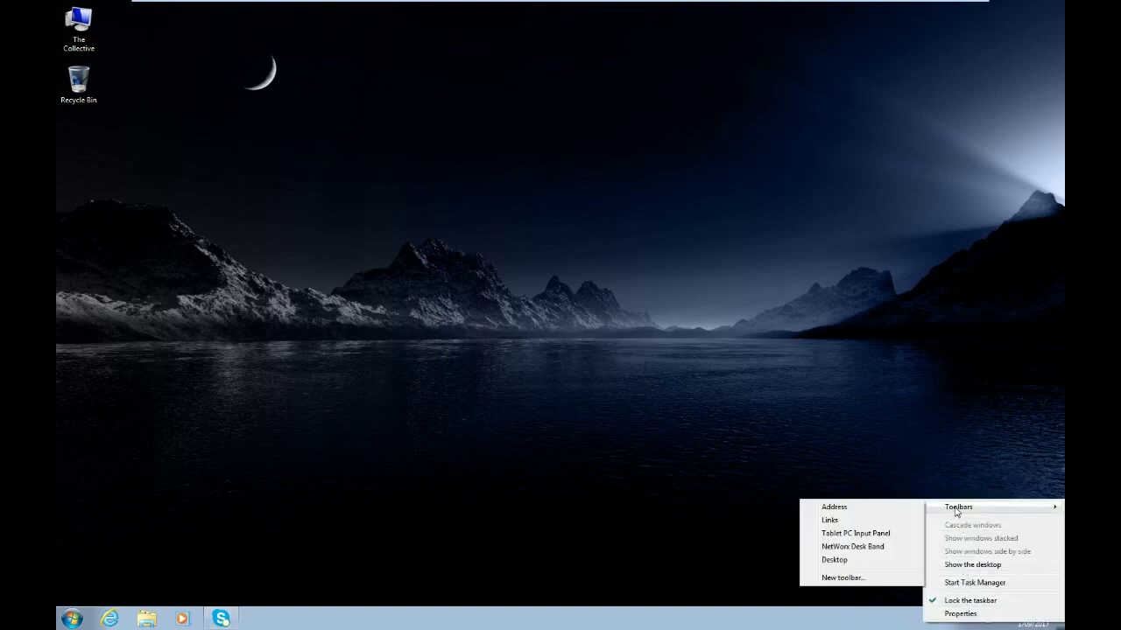
{"action": "left_click", "coordinate": [872, 547]}
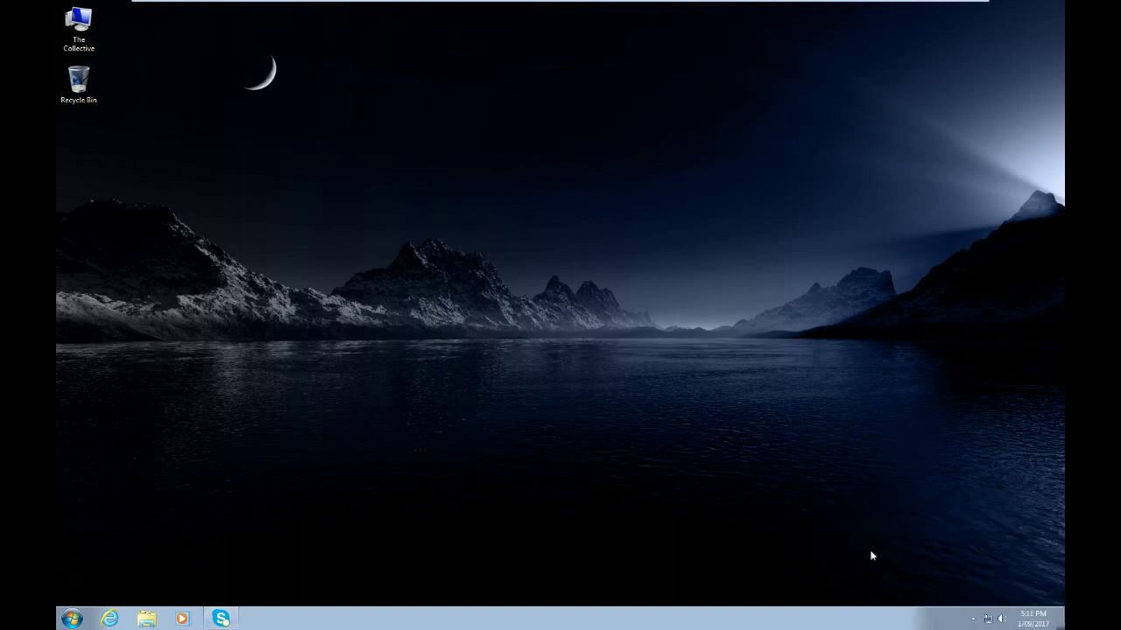
Unlock the taskbar, widen the NetWorx Desk Band, and lock the taskbar again
{"action": "right_click", "coordinate": [903, 620]}
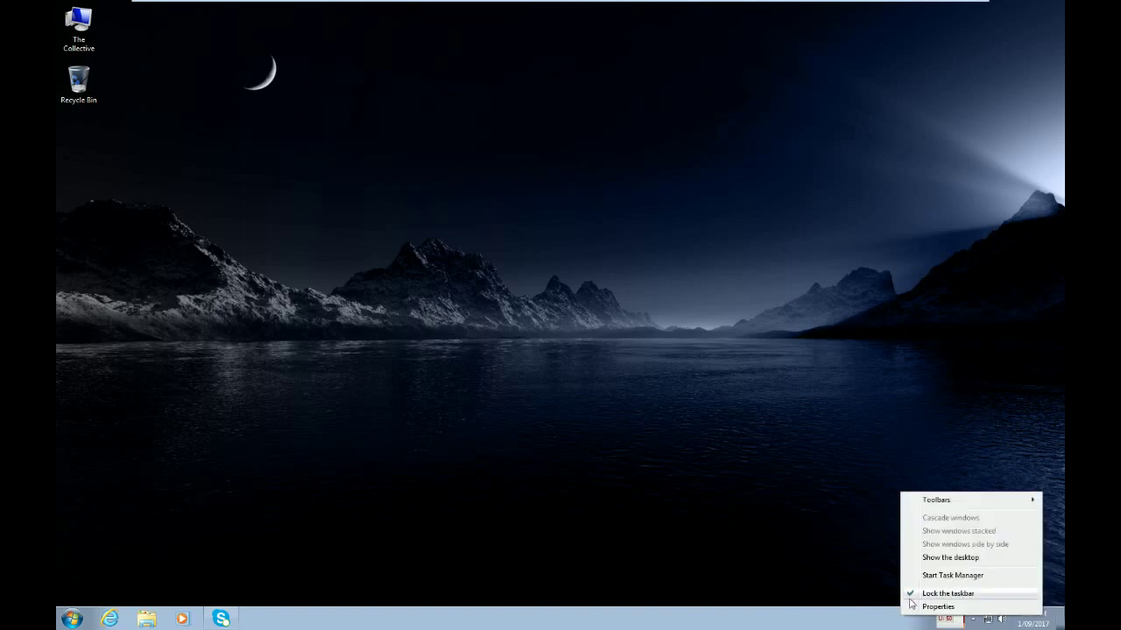
{"action": "left_click", "coordinate": [920, 579]}
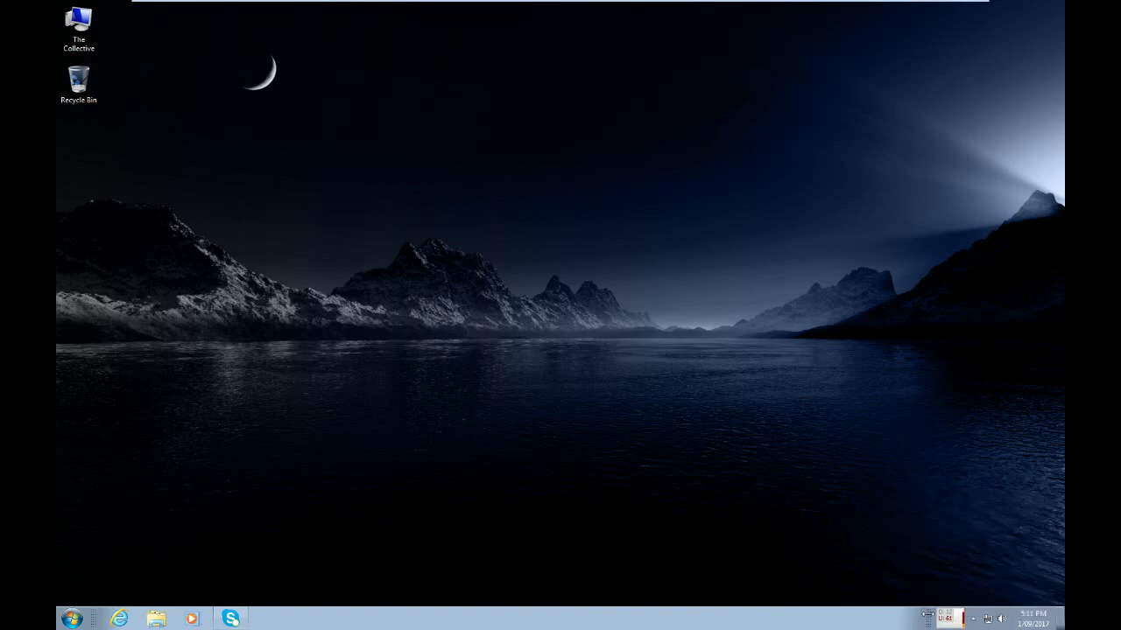
{"action": "left_click_drag", "start_coordinate": [927, 615], "coordinate": [886, 619]}
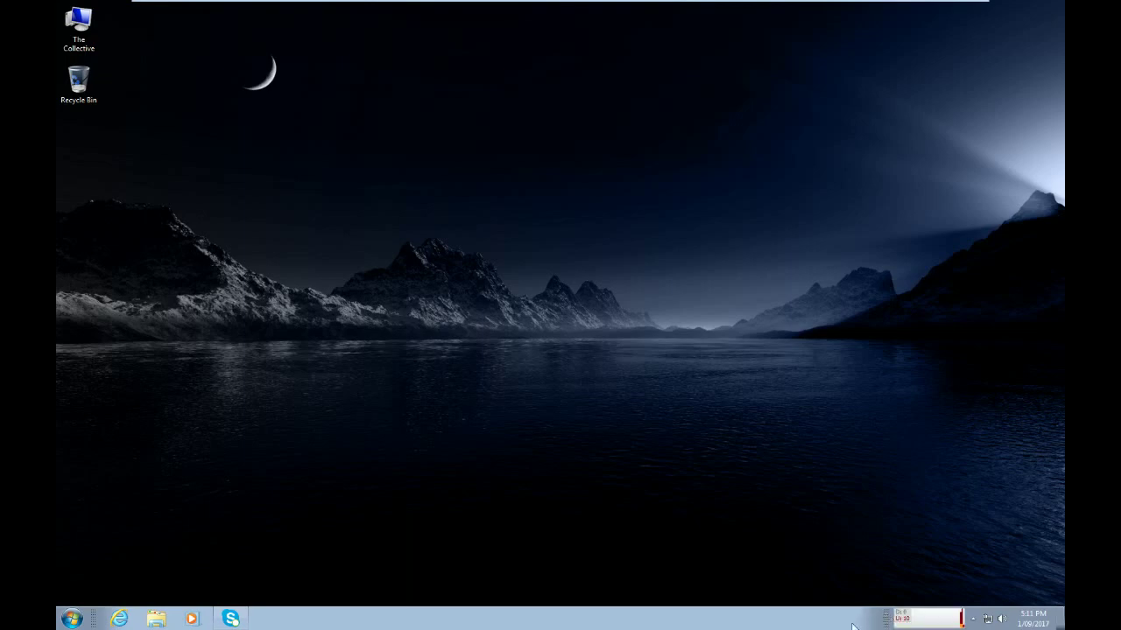
{"action": "right_click", "coordinate": [847, 624]}
{"action": "left_click", "coordinate": [872, 593]}
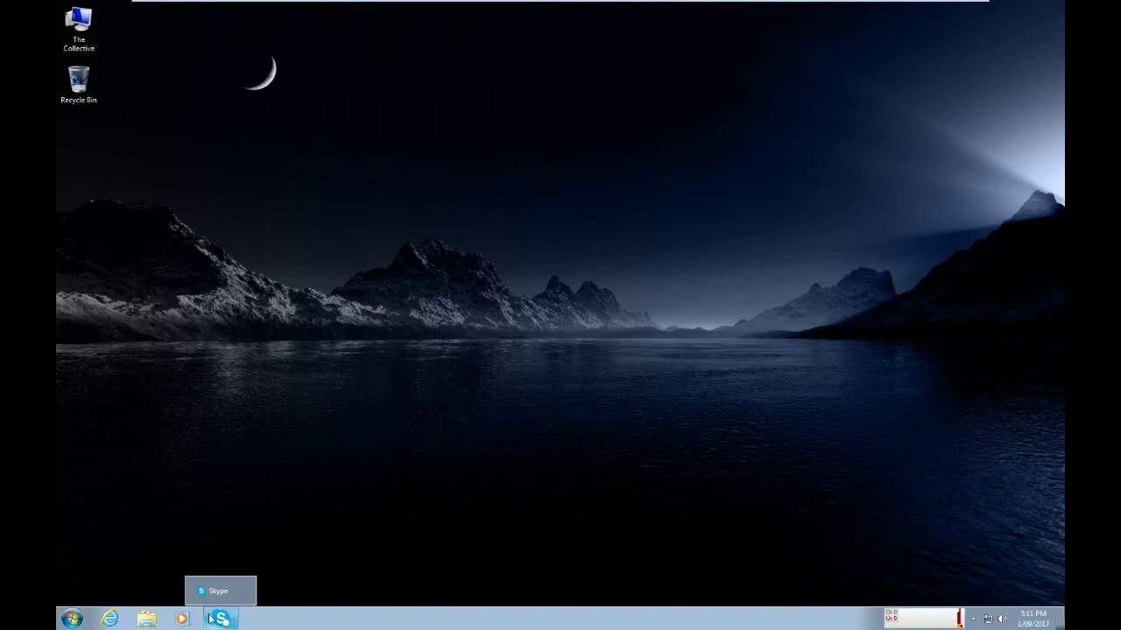
Check the hidden notification area icons and start Greenshot
{"action": "left_click", "coordinate": [77, 616]}
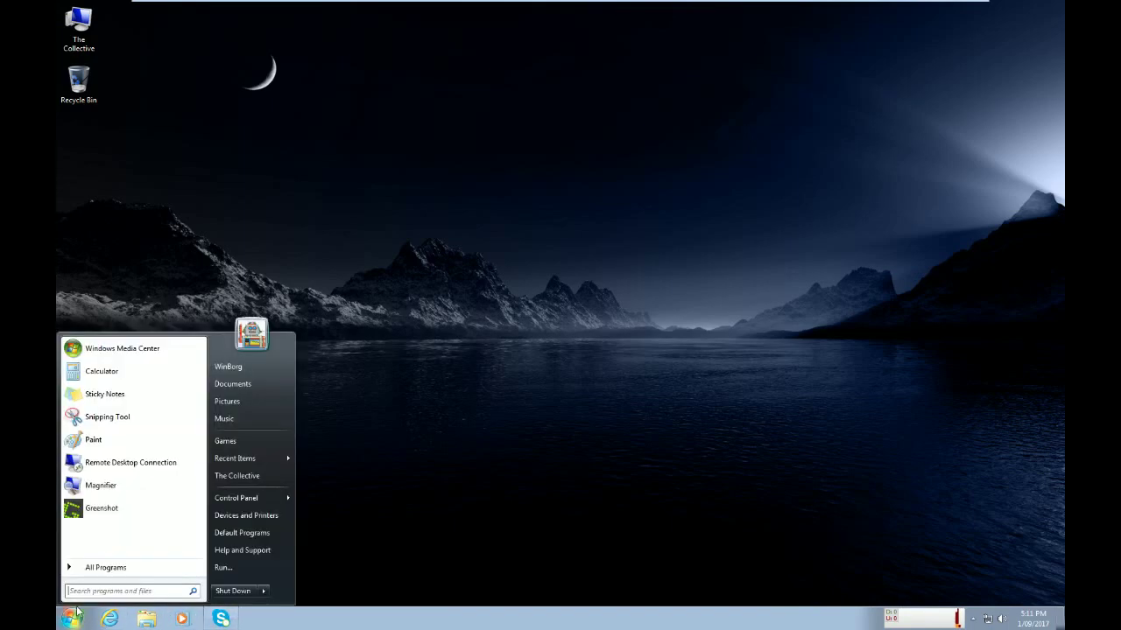
{"action": "left_click", "coordinate": [118, 567]}
{"action": "left_click", "coordinate": [973, 614]}
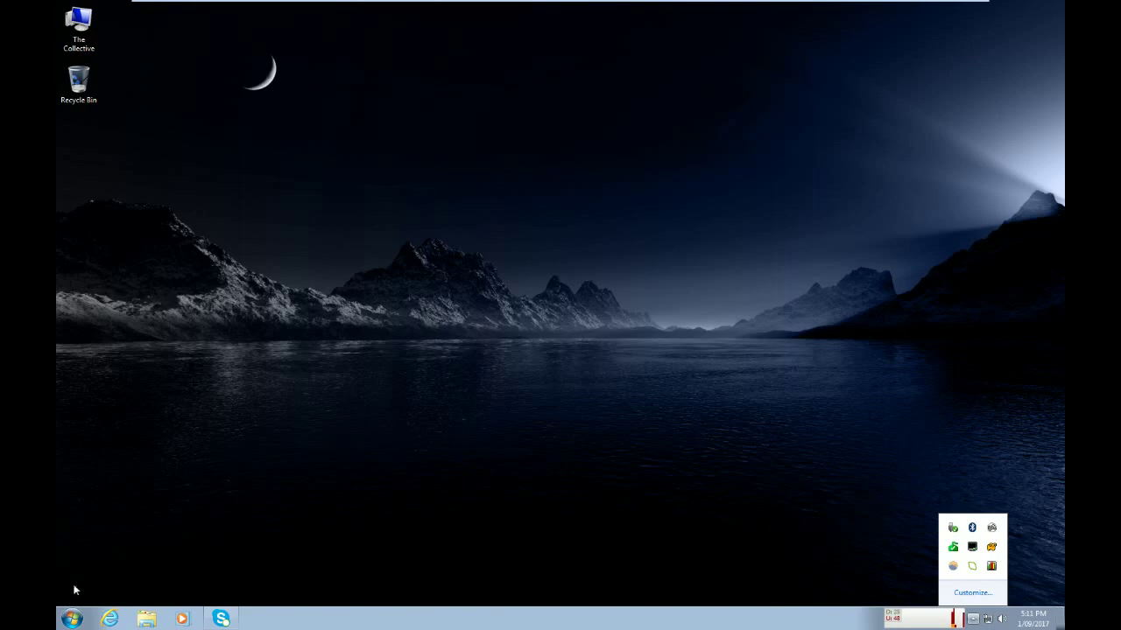
{"action": "left_click", "coordinate": [72, 619]}
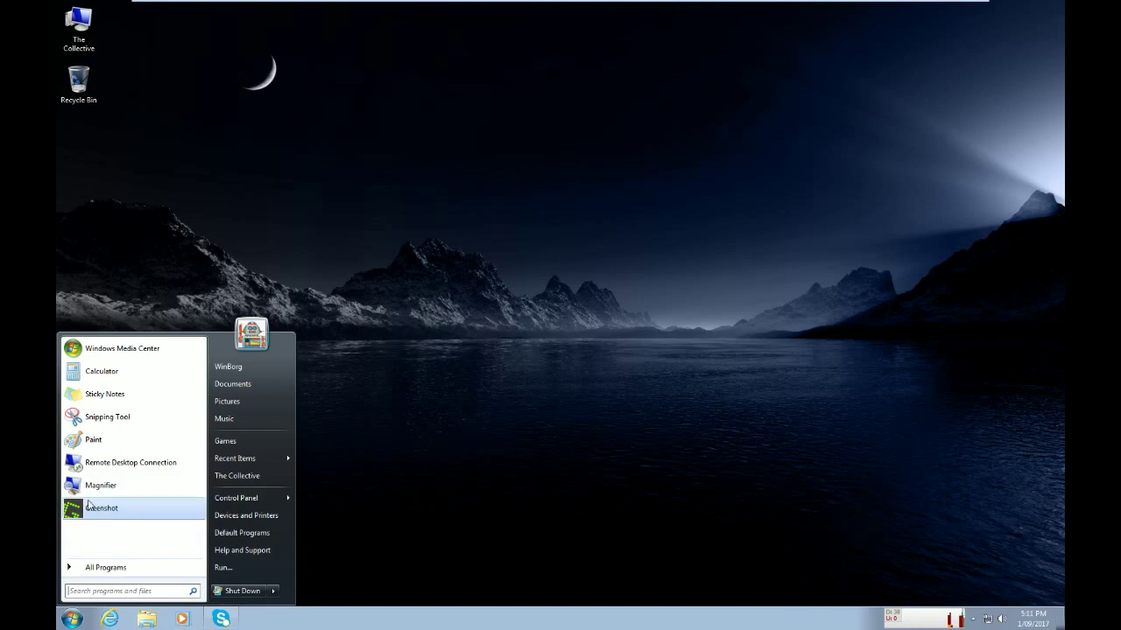
{"action": "left_click", "coordinate": [93, 510]}
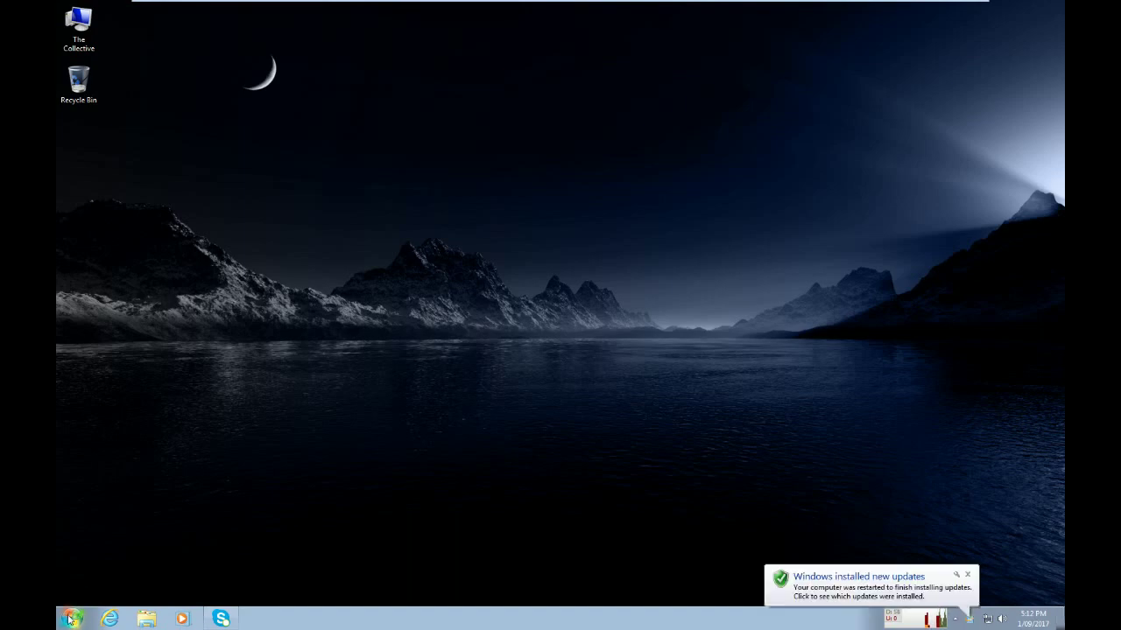
Look through the full list of installed programs down to XYplorer, and close it
{"action": "left_click", "coordinate": [70, 619]}
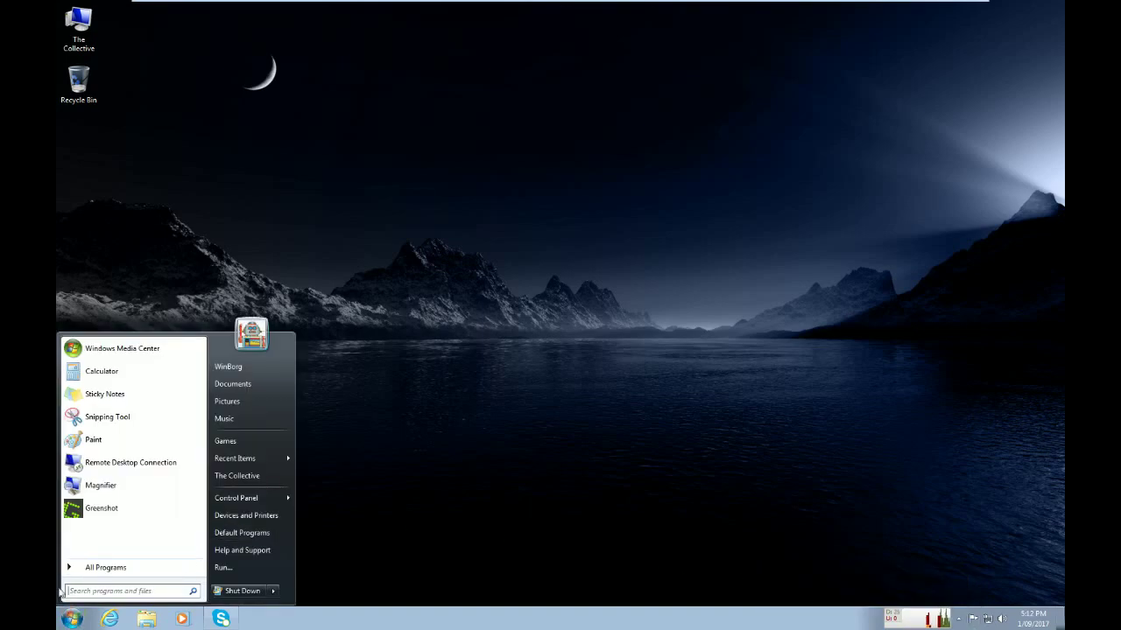
{"action": "left_click", "coordinate": [89, 571]}
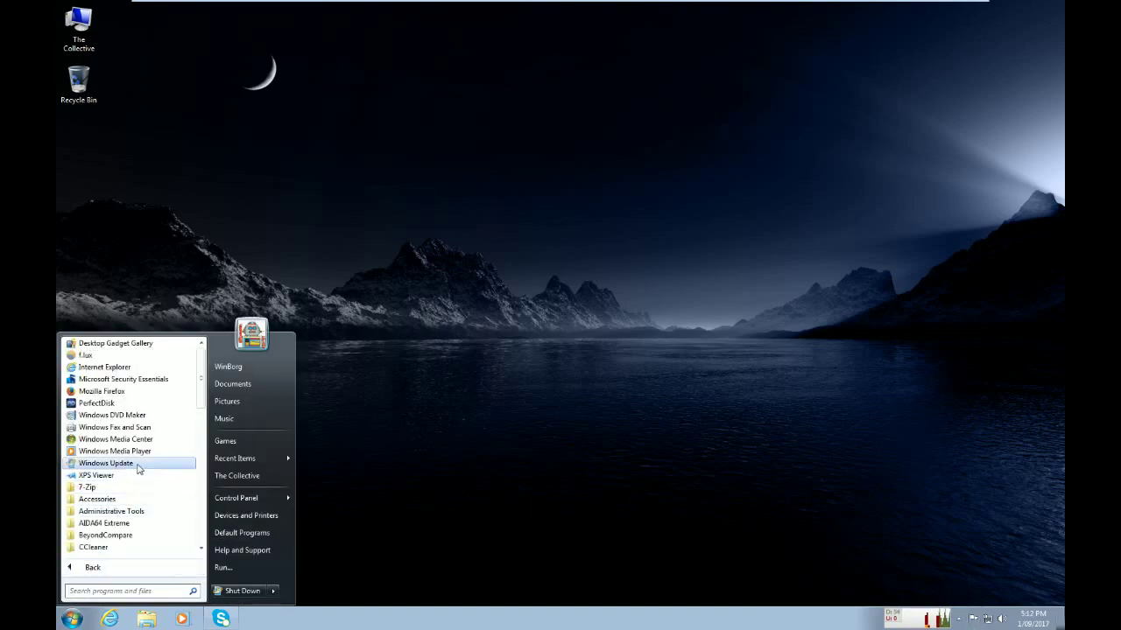
{"action": "scroll", "coordinate": [137, 470], "scroll_direction": "down", "scroll_amount": 5}
{"action": "scroll", "coordinate": [137, 471], "scroll_direction": "down", "scroll_amount": 4}
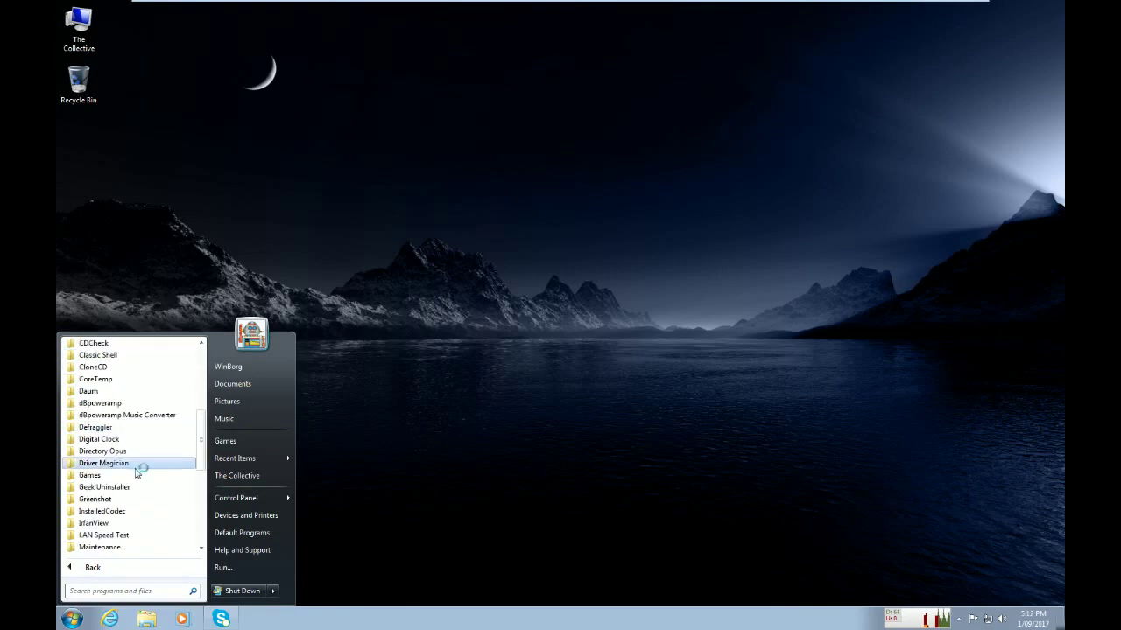
{"action": "scroll", "coordinate": [136, 474], "scroll_direction": "down", "scroll_amount": 3}
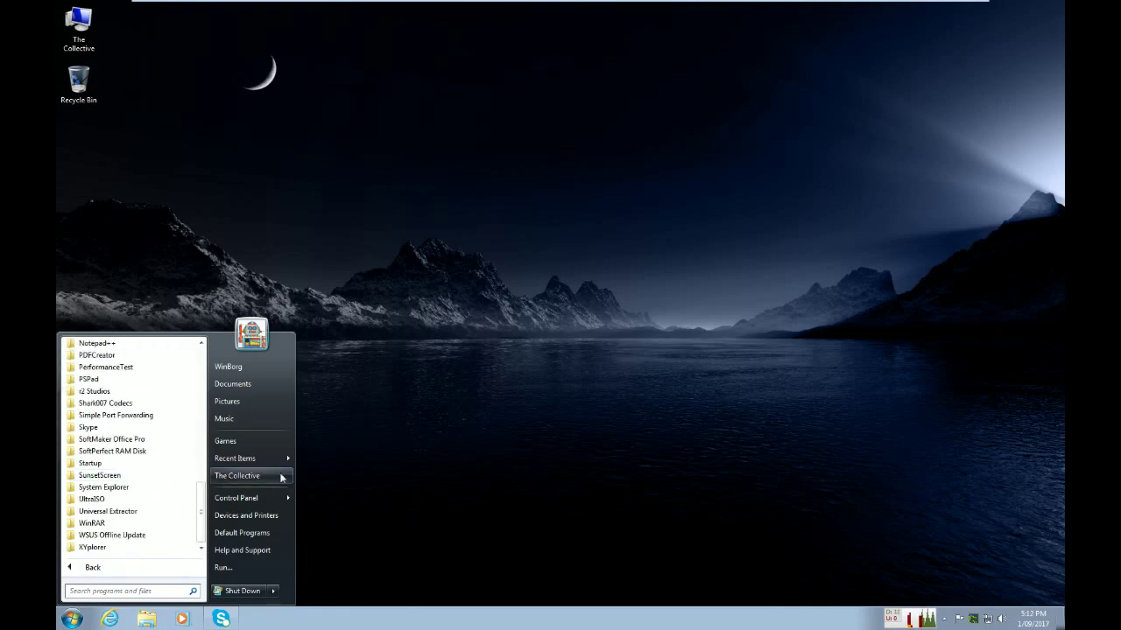
{"action": "left_click", "coordinate": [412, 472]}
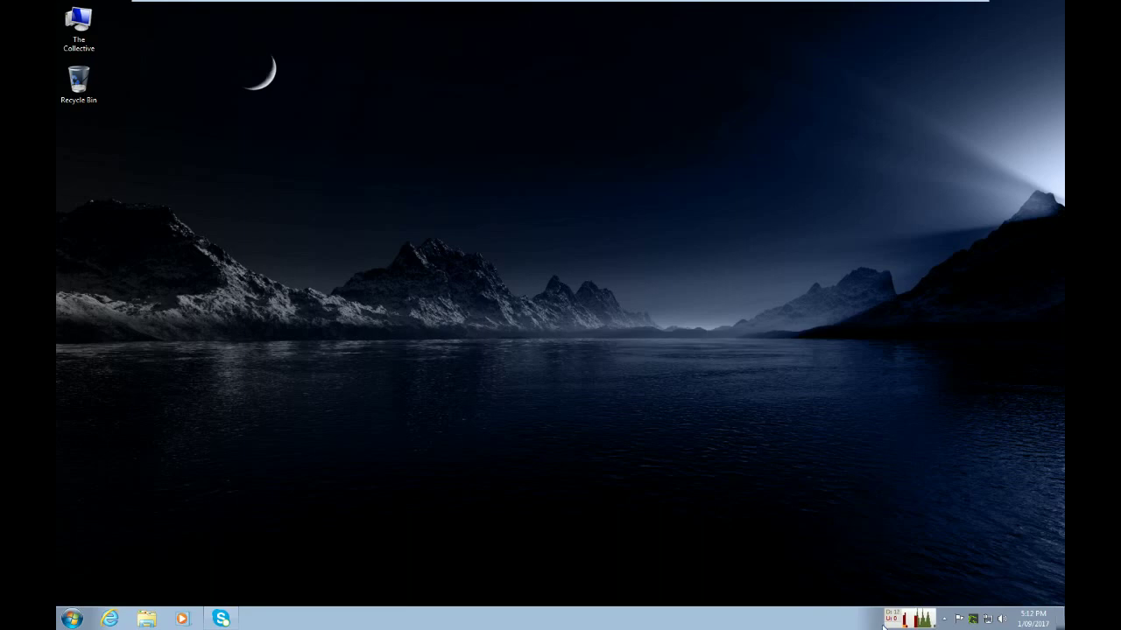
Capture the full screen with Greenshot and save it as a PNG in Documents under the suggested name
{"action": "right_click", "coordinate": [973, 621]}
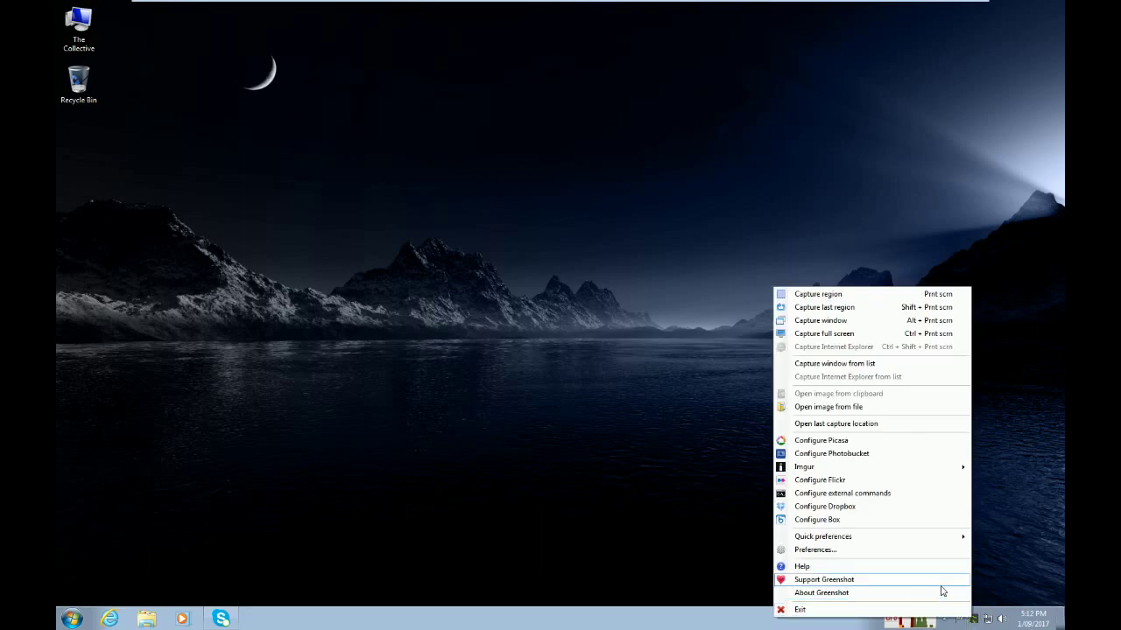
{"action": "left_click", "coordinate": [825, 331]}
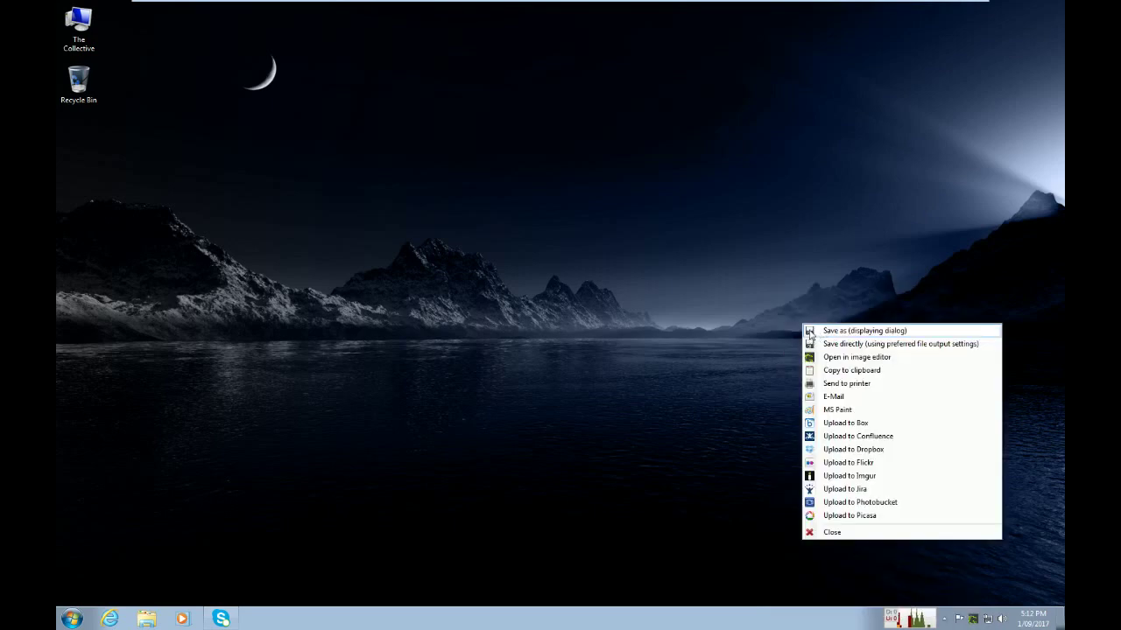
{"action": "left_click", "coordinate": [809, 331]}
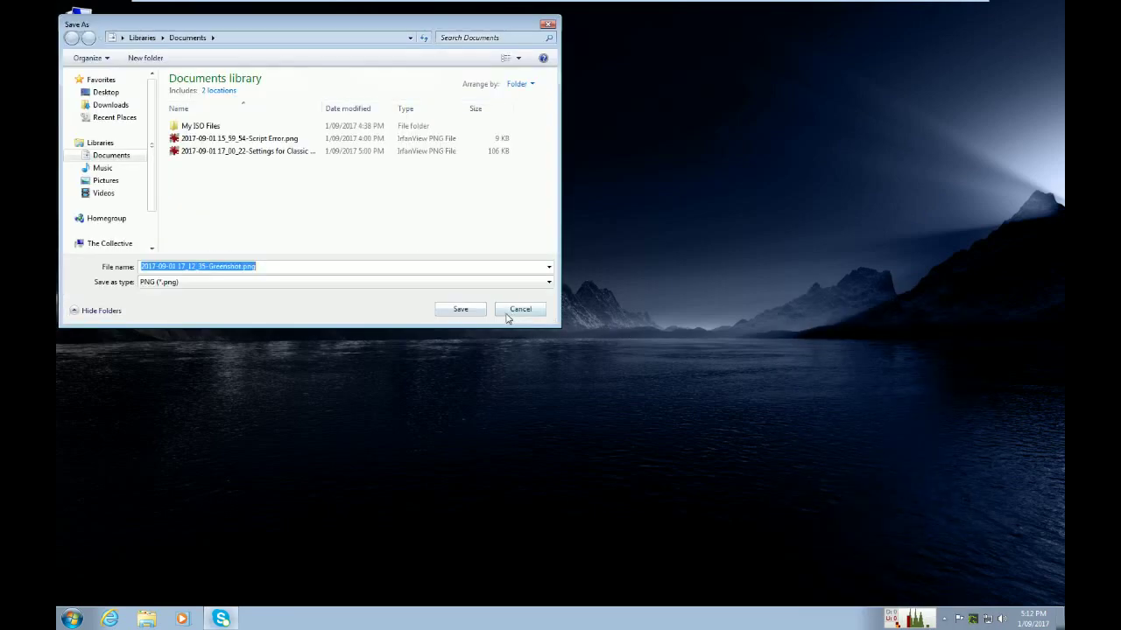
{"action": "left_click", "coordinate": [459, 311]}
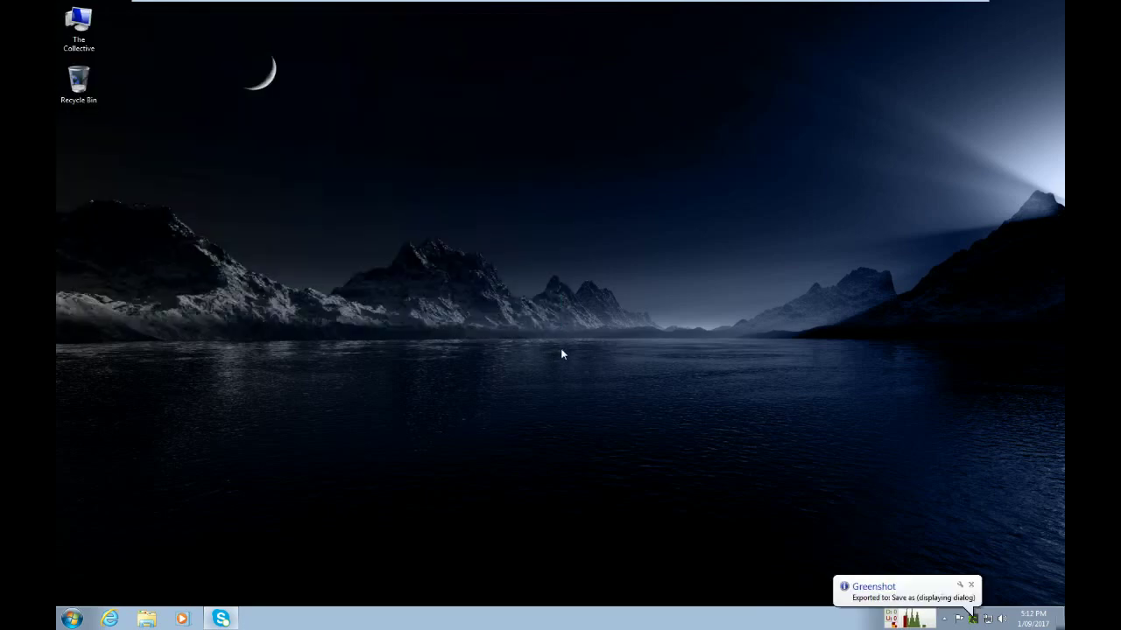
View the saved Greenshot screenshot from its My Documents folder in IrfanView, and leave both windows
{"action": "left_click", "coordinate": [897, 590]}
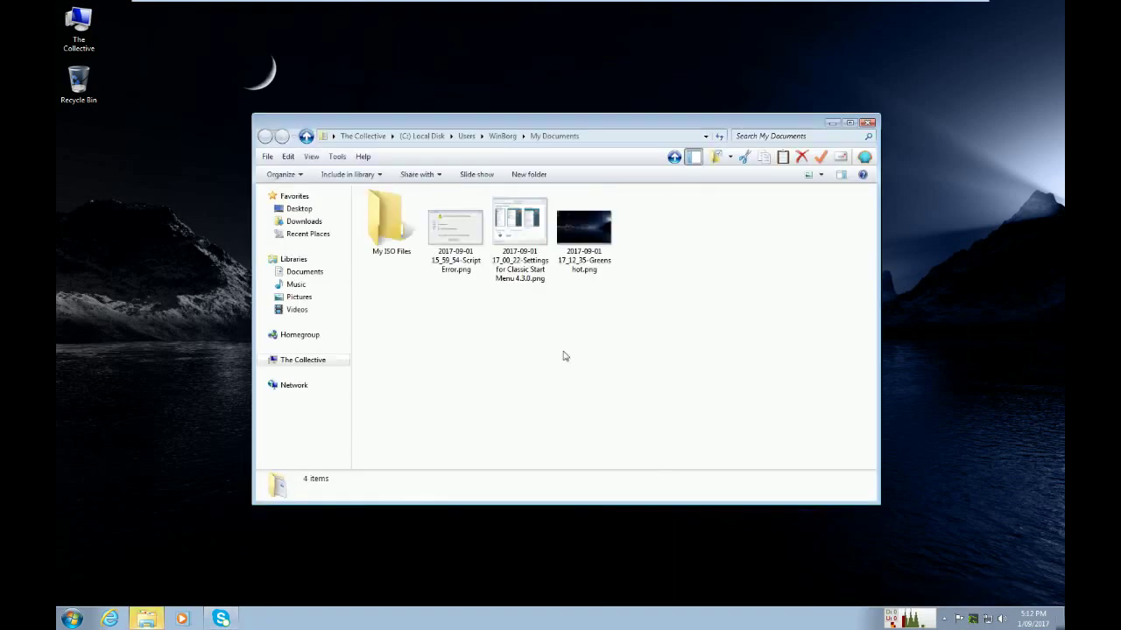
{"action": "double_click", "coordinate": [587, 256]}
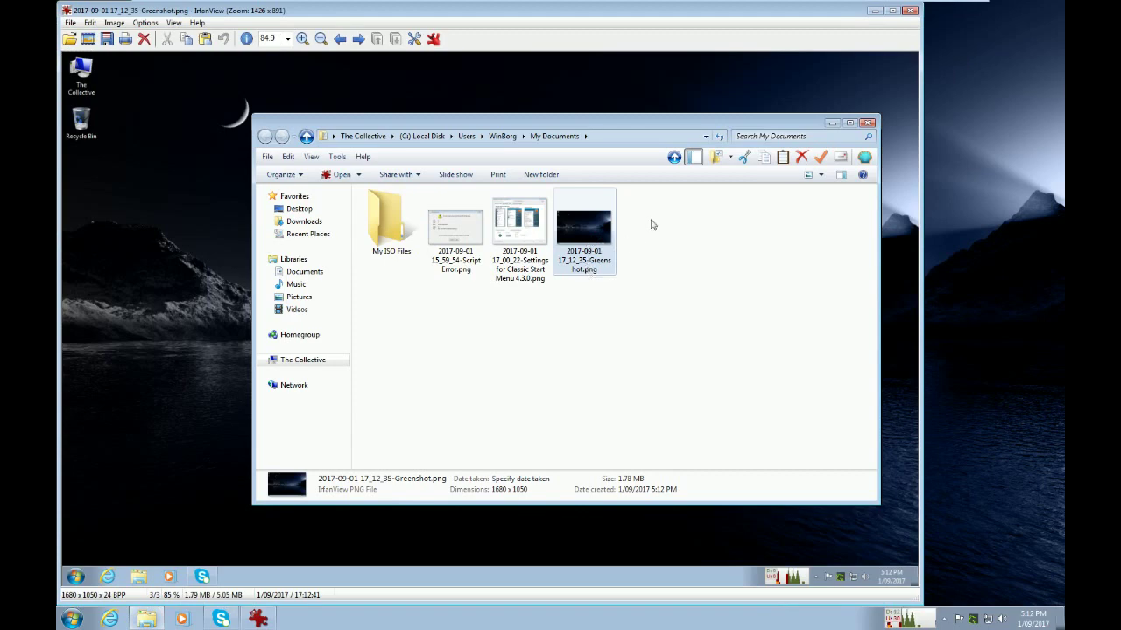
{"action": "left_click", "coordinate": [828, 125]}
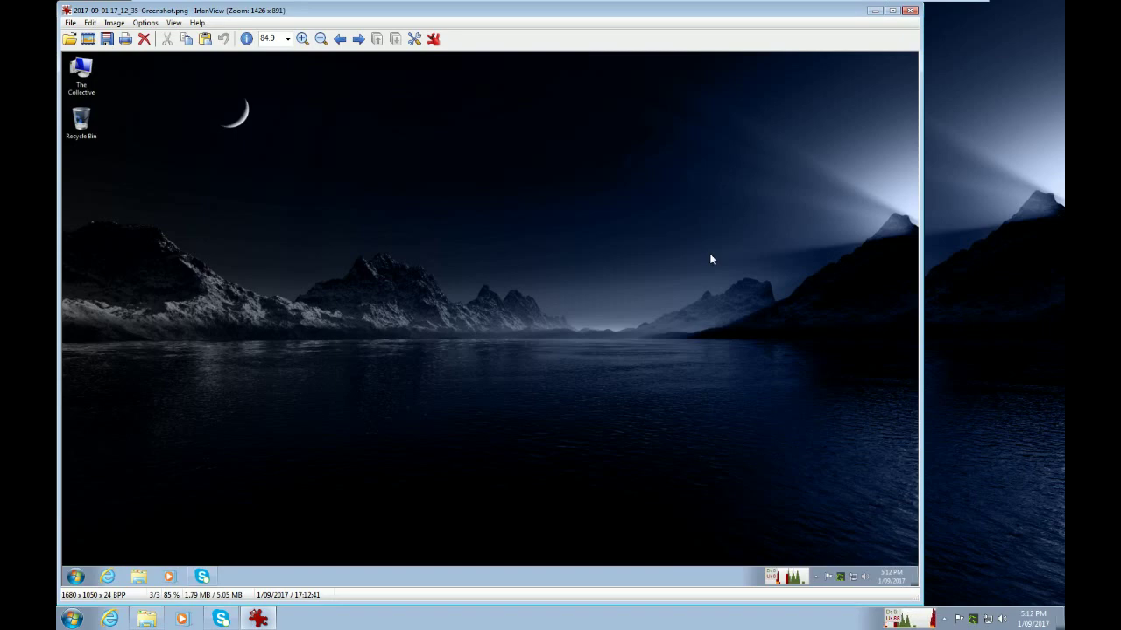
{"action": "left_click", "coordinate": [910, 10]}
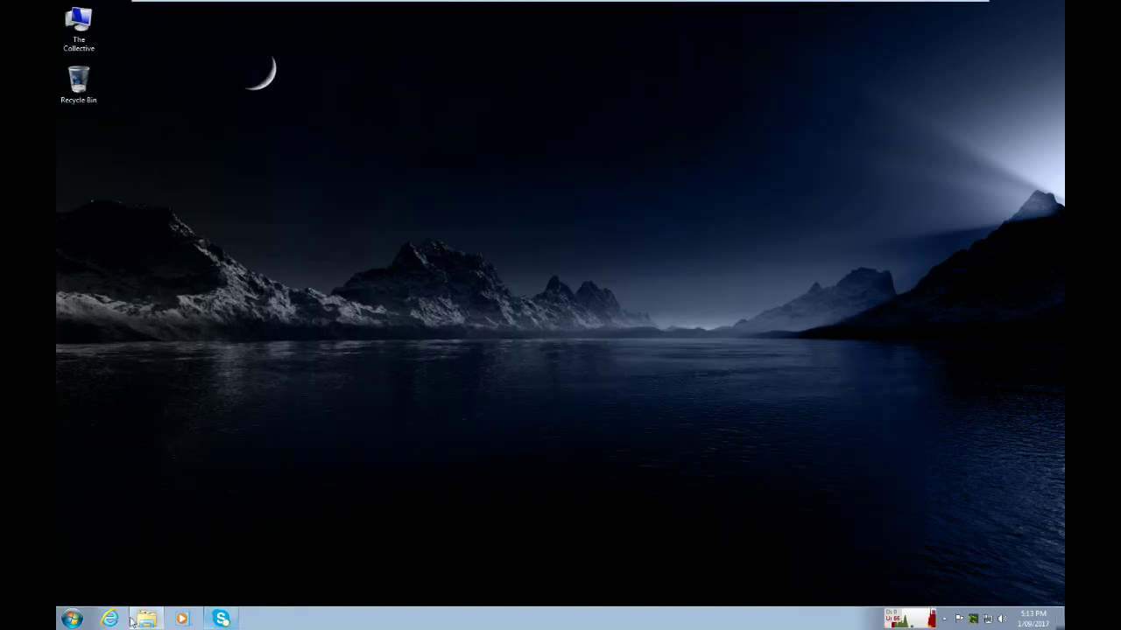
Pin Mozilla Firefox from the installed programs list to the taskbar
{"action": "left_click", "coordinate": [74, 619]}
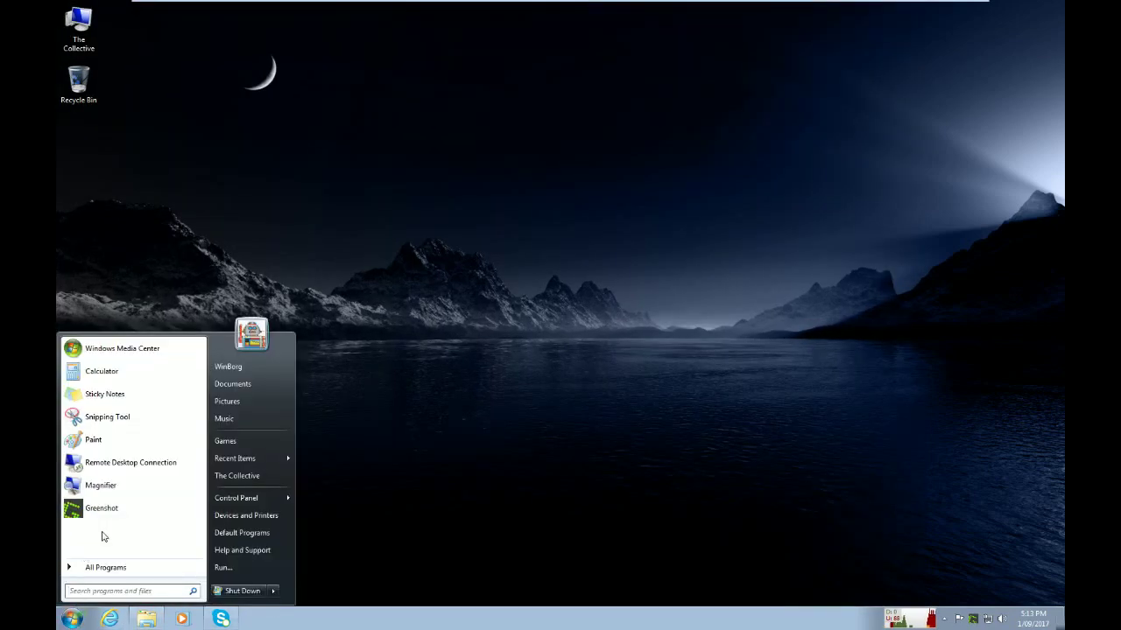
{"action": "left_click", "coordinate": [105, 567]}
{"action": "scroll", "coordinate": [123, 506], "scroll_direction": "up", "scroll_amount": 15}
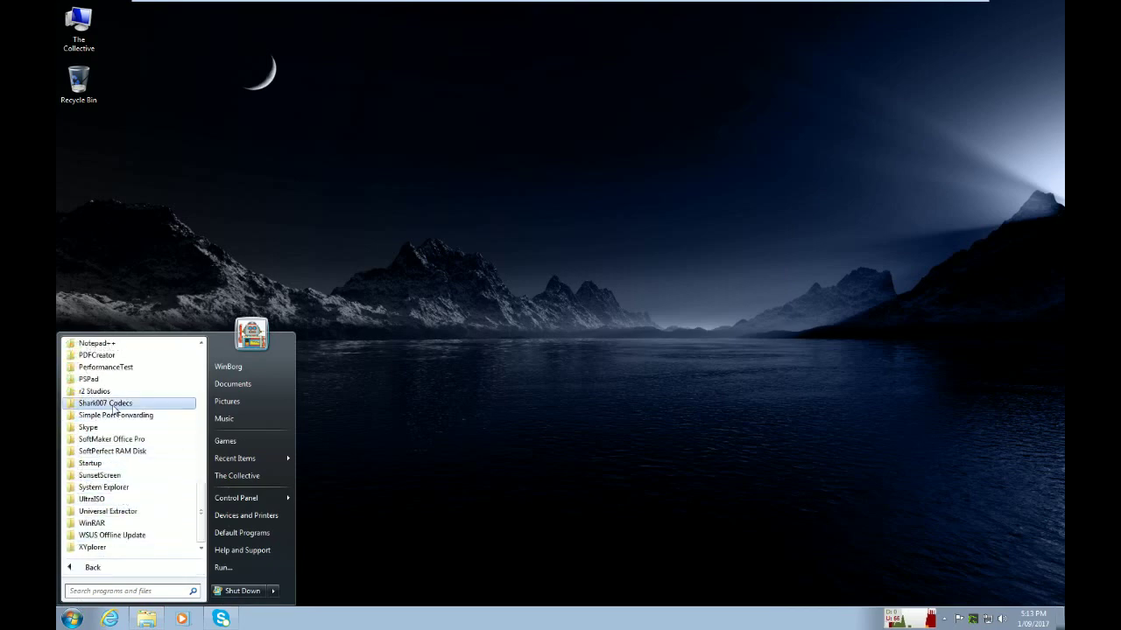
{"action": "key", "text": "Up"}
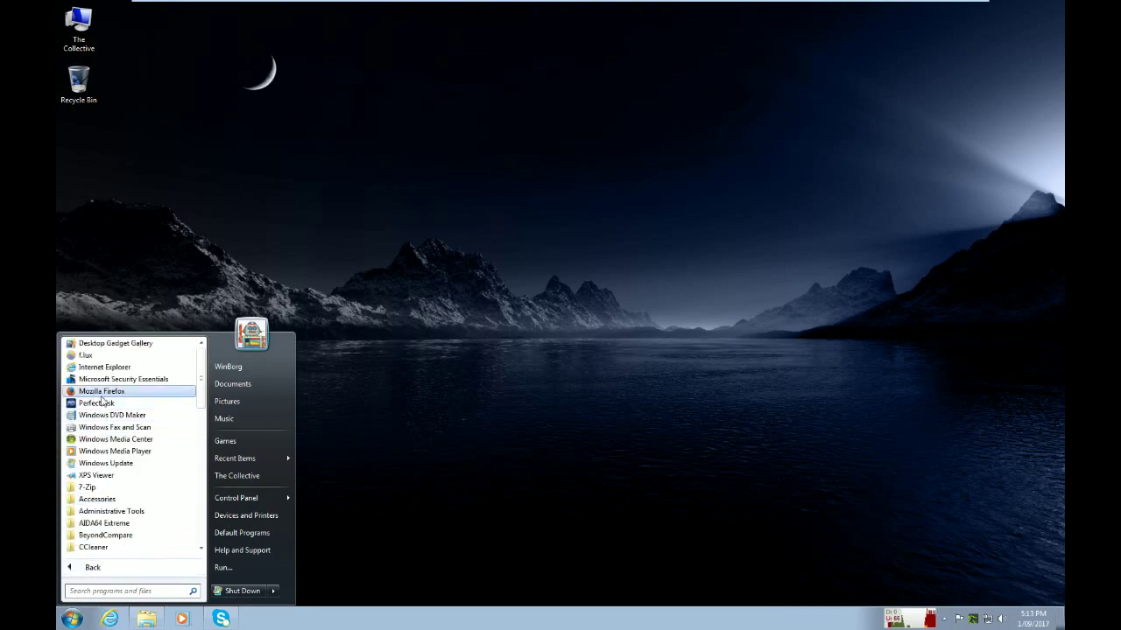
{"action": "right_click", "coordinate": [101, 395]}
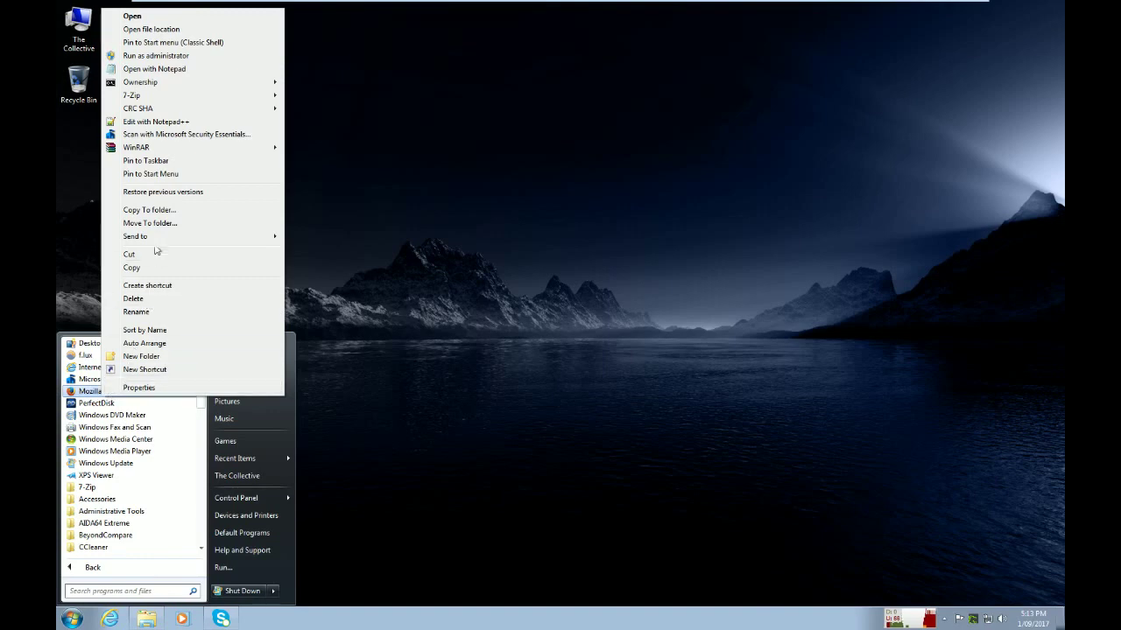
{"action": "mouse_move", "coordinate": [157, 237]}
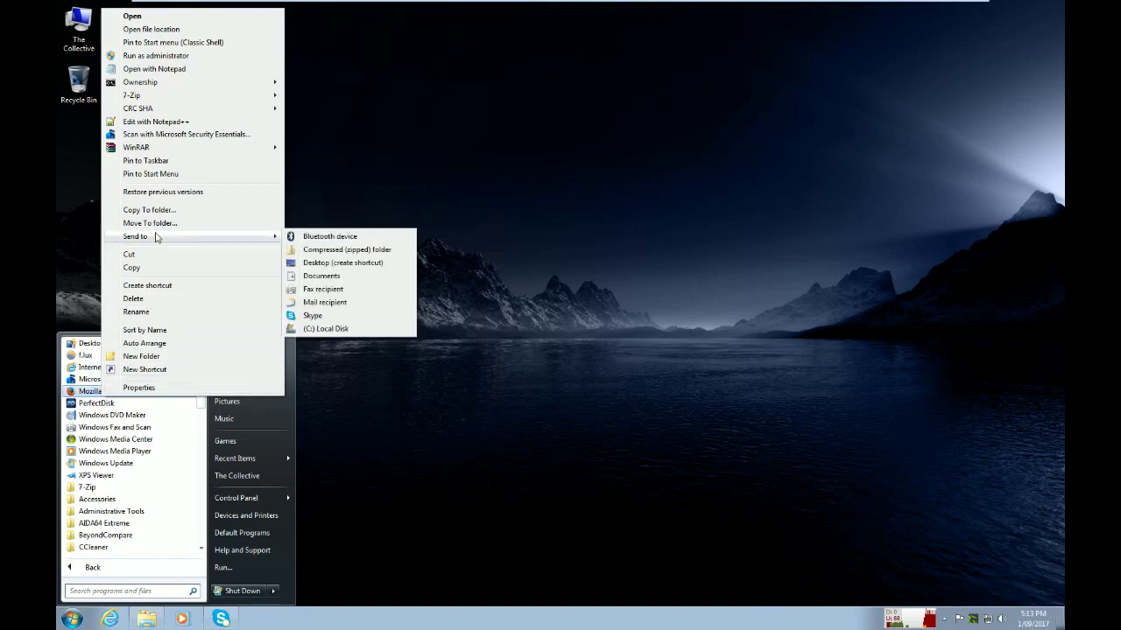
{"action": "left_click", "coordinate": [162, 174]}
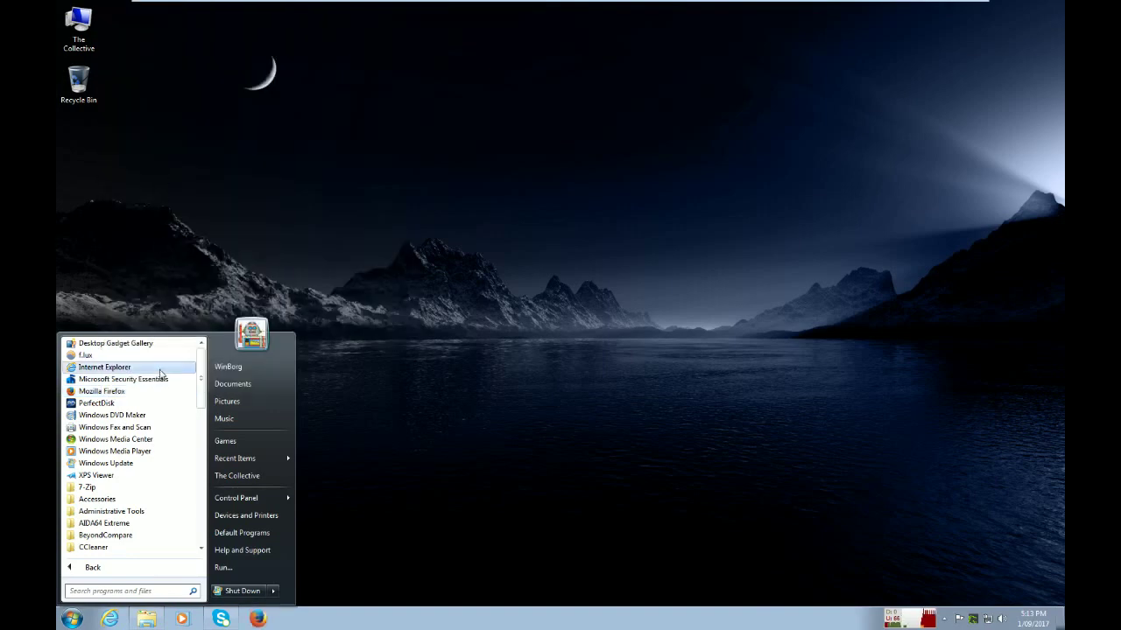
Look further down the list of installed programs
{"action": "scroll", "coordinate": [137, 458], "scroll_direction": "down", "scroll_amount": 3}
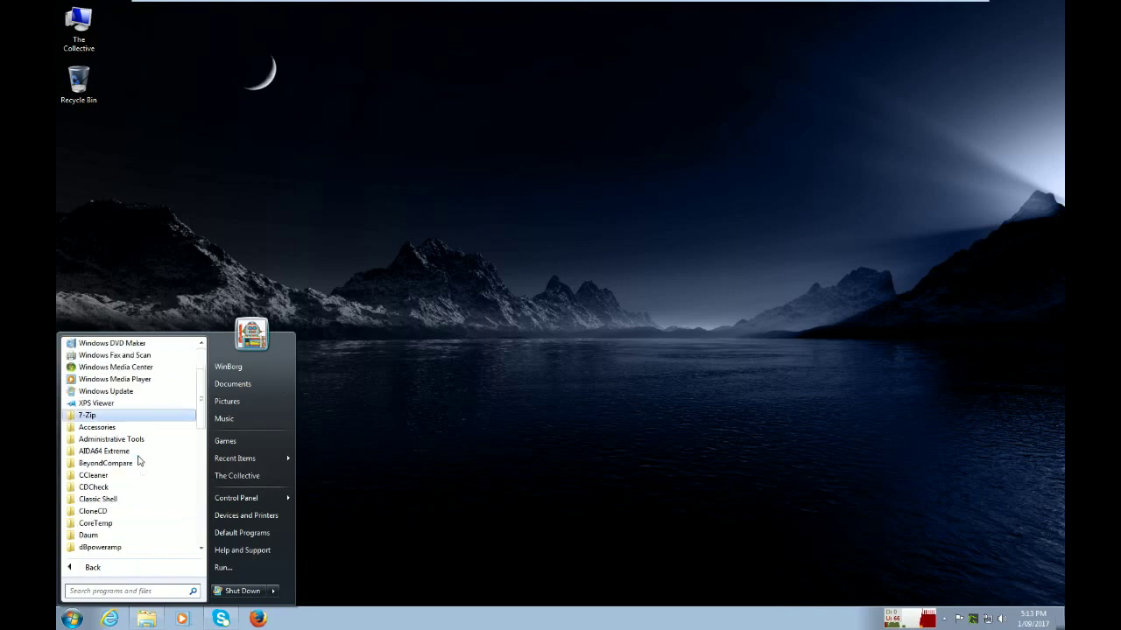
Pin Defraggler Professional from the Defraggler program folder to the taskbar
{"action": "scroll", "coordinate": [138, 461], "scroll_direction": "down", "scroll_amount": 2}
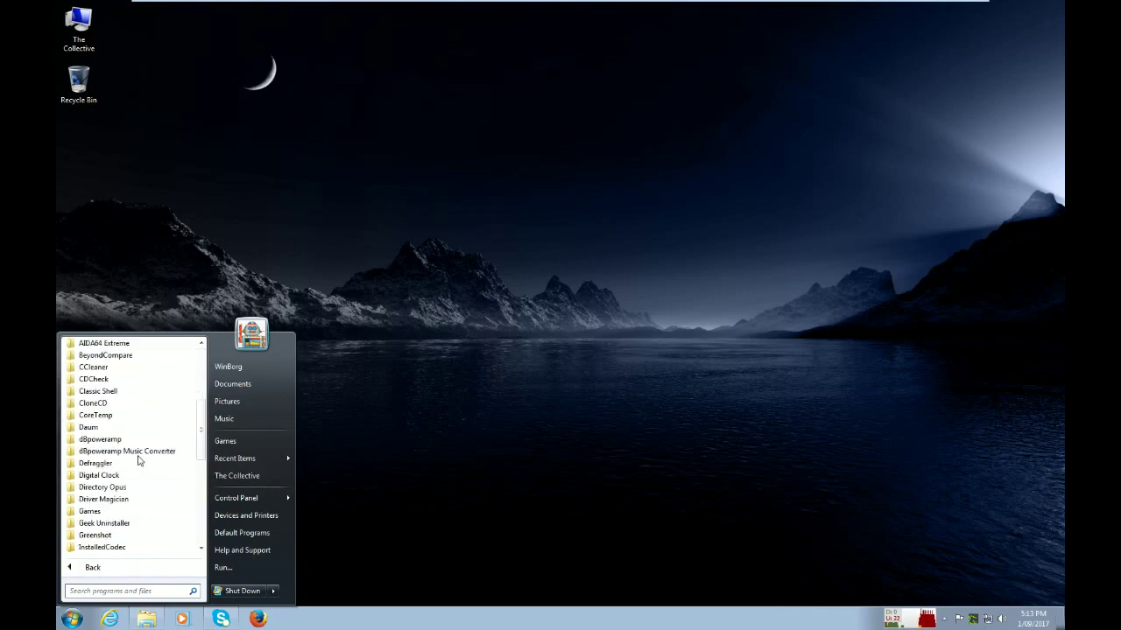
{"action": "scroll", "coordinate": [137, 461], "scroll_direction": "down", "scroll_amount": 1}
{"action": "scroll", "coordinate": [138, 461], "scroll_direction": "down", "scroll_amount": 1}
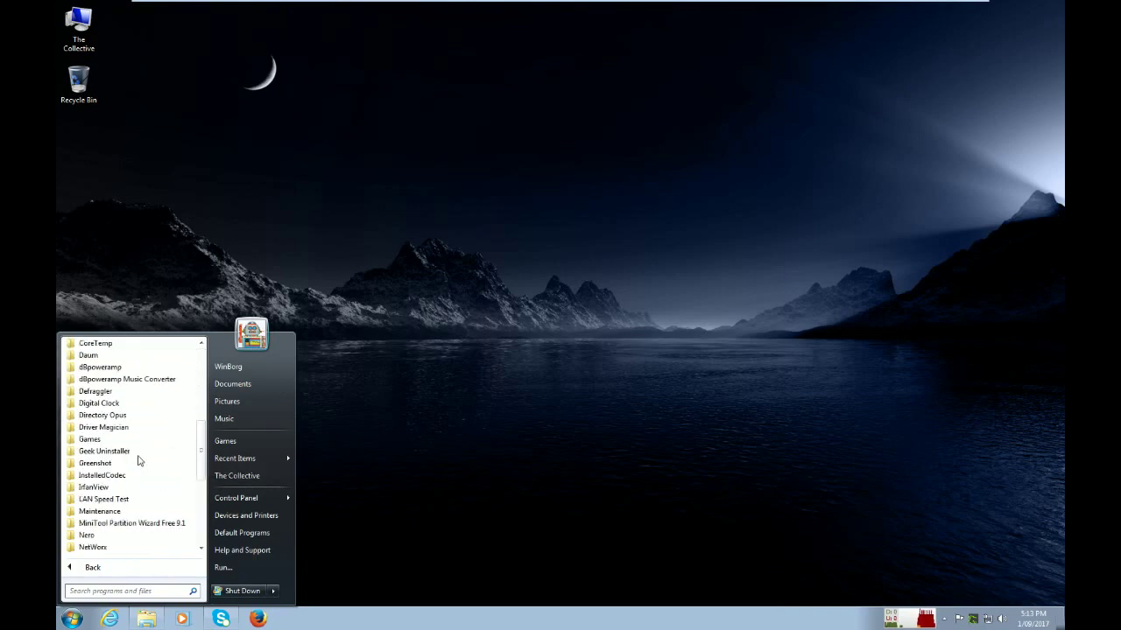
{"action": "left_click", "coordinate": [113, 391]}
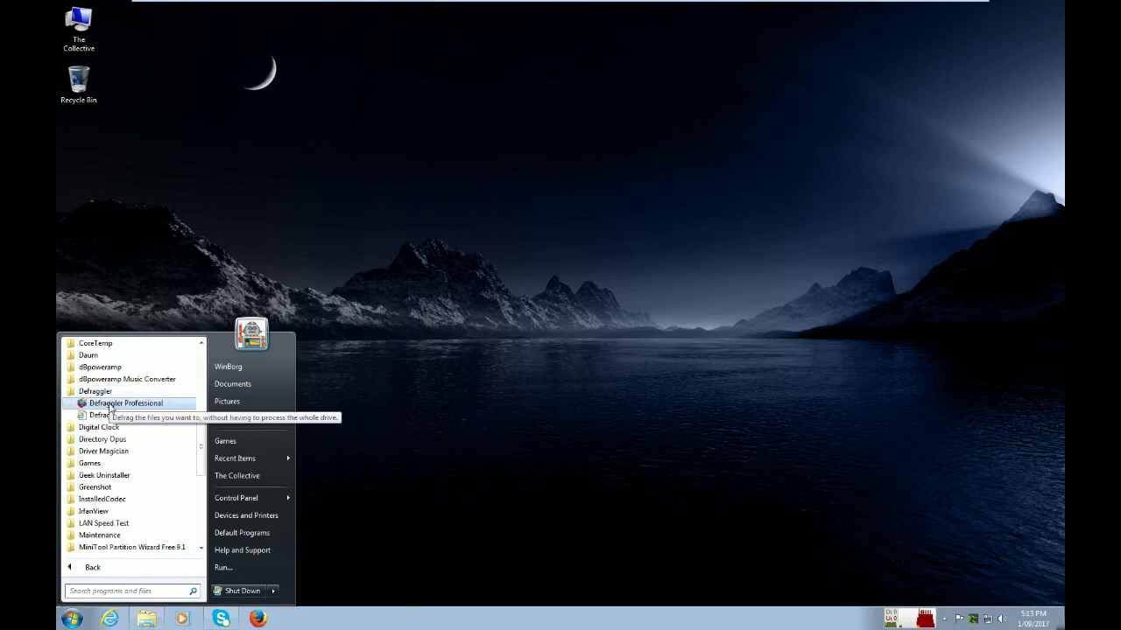
{"action": "right_click", "coordinate": [120, 402]}
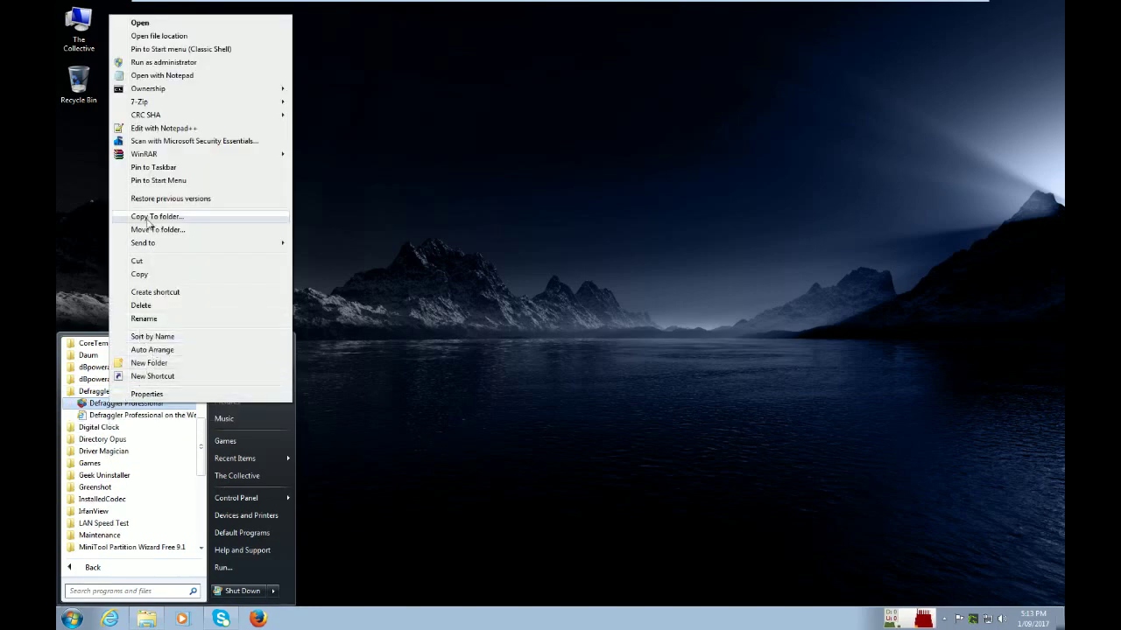
{"action": "left_click", "coordinate": [146, 169]}
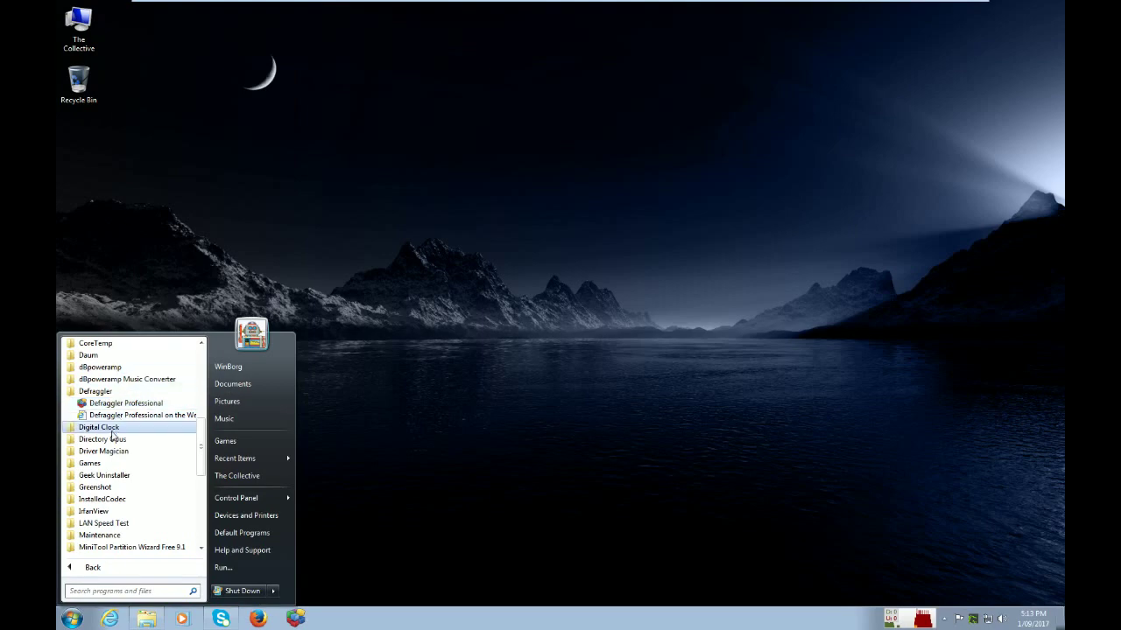
Launch TextMaker from the SoftMaker Office Pro program folder
{"action": "scroll", "coordinate": [112, 429], "scroll_direction": "down", "scroll_amount": 1}
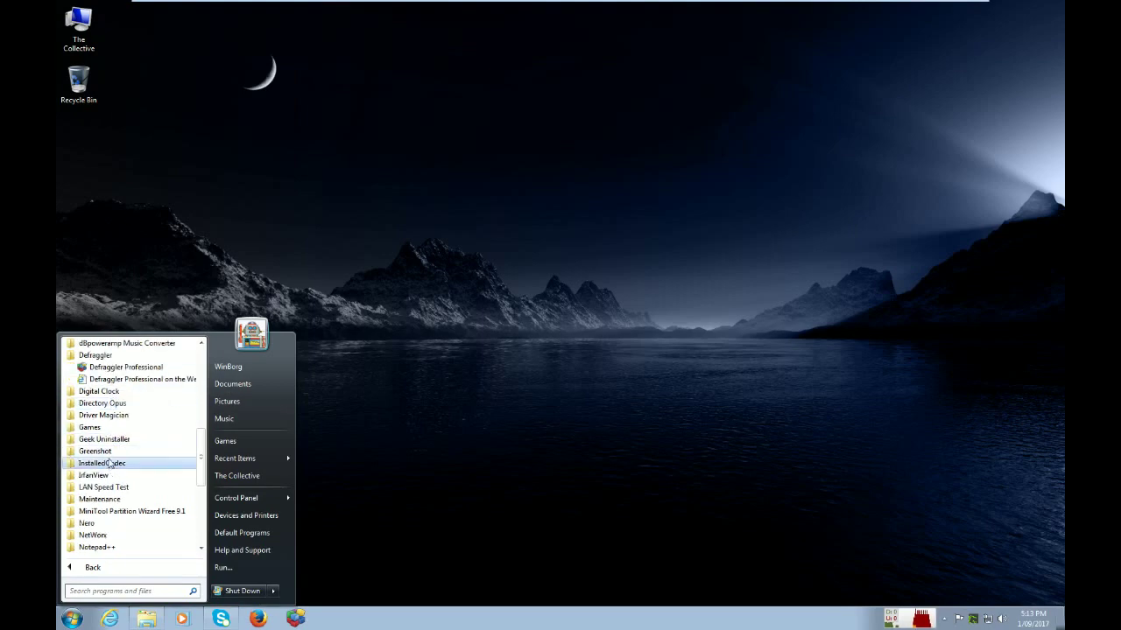
{"action": "scroll", "coordinate": [109, 464], "scroll_direction": "down", "scroll_amount": 3}
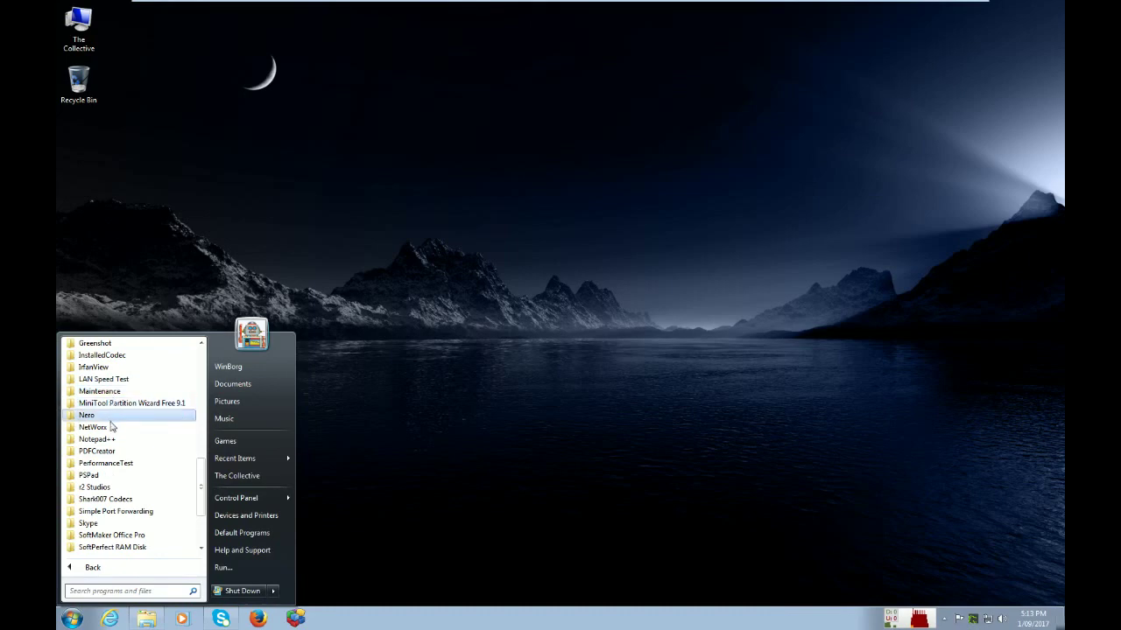
{"action": "scroll", "coordinate": [110, 480], "scroll_direction": "down", "scroll_amount": 2}
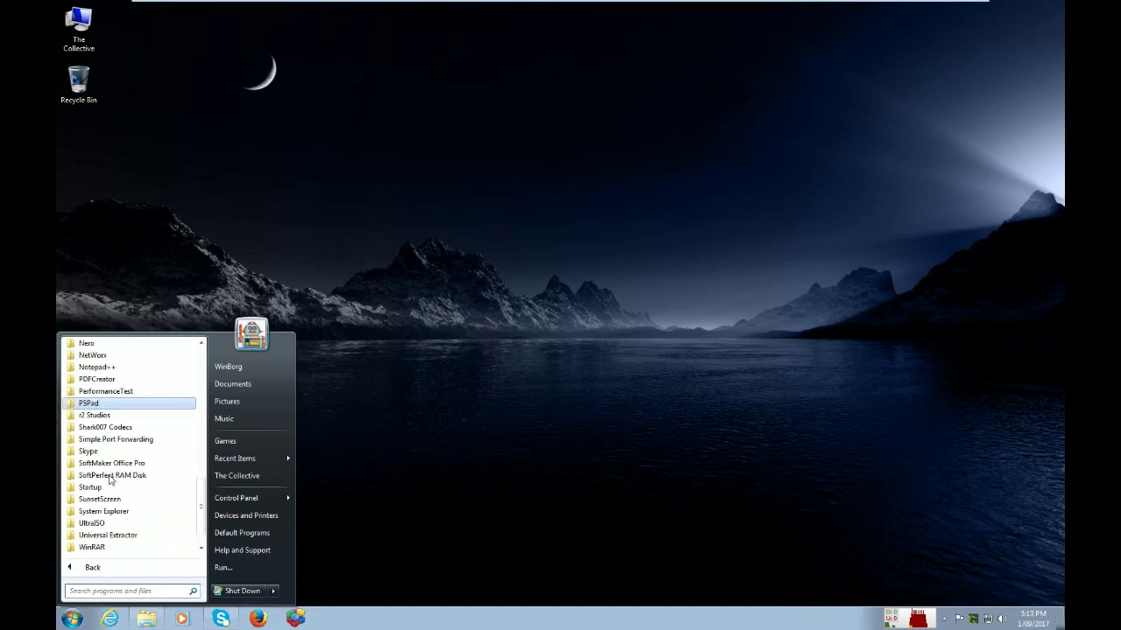
{"action": "scroll", "coordinate": [110, 450], "scroll_direction": "down", "scroll_amount": 1}
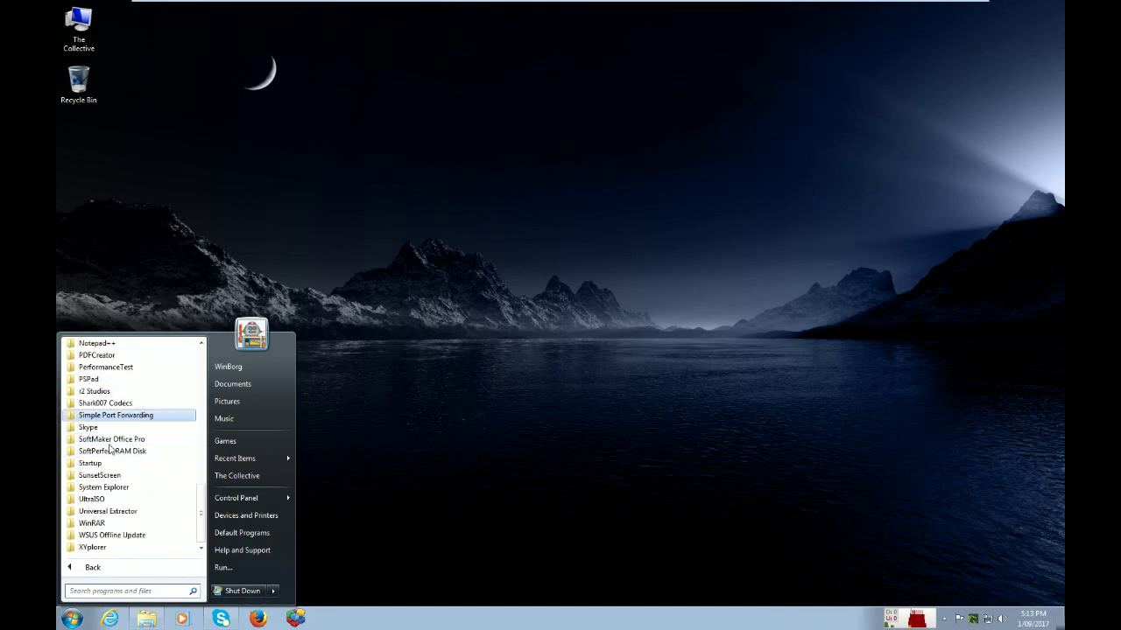
{"action": "left_click", "coordinate": [112, 439]}
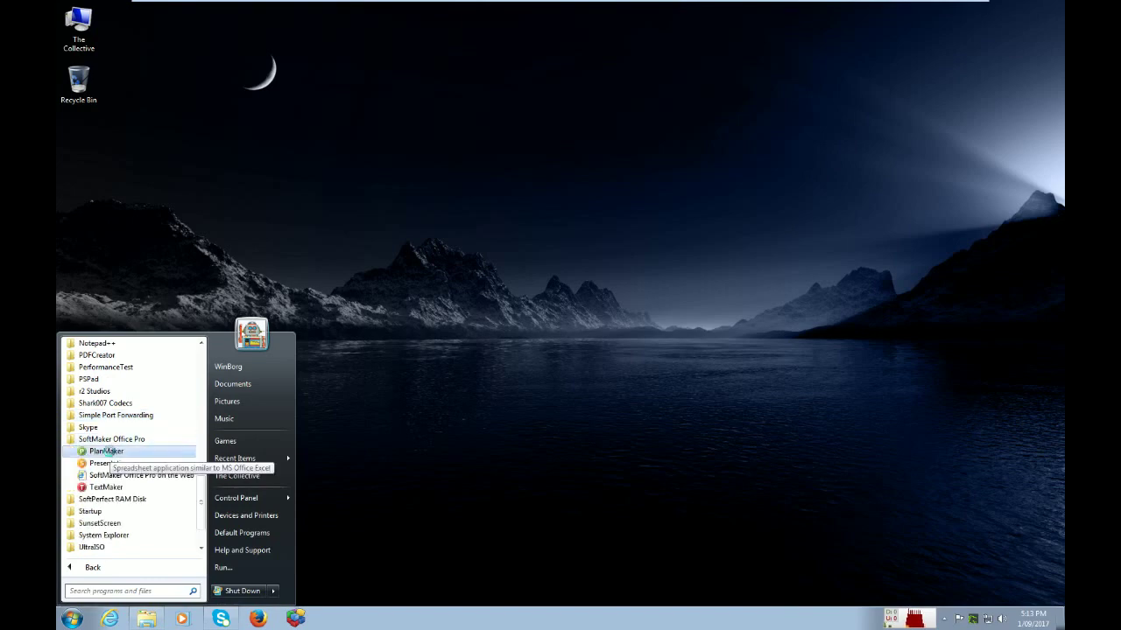
{"action": "right_click", "coordinate": [108, 451]}
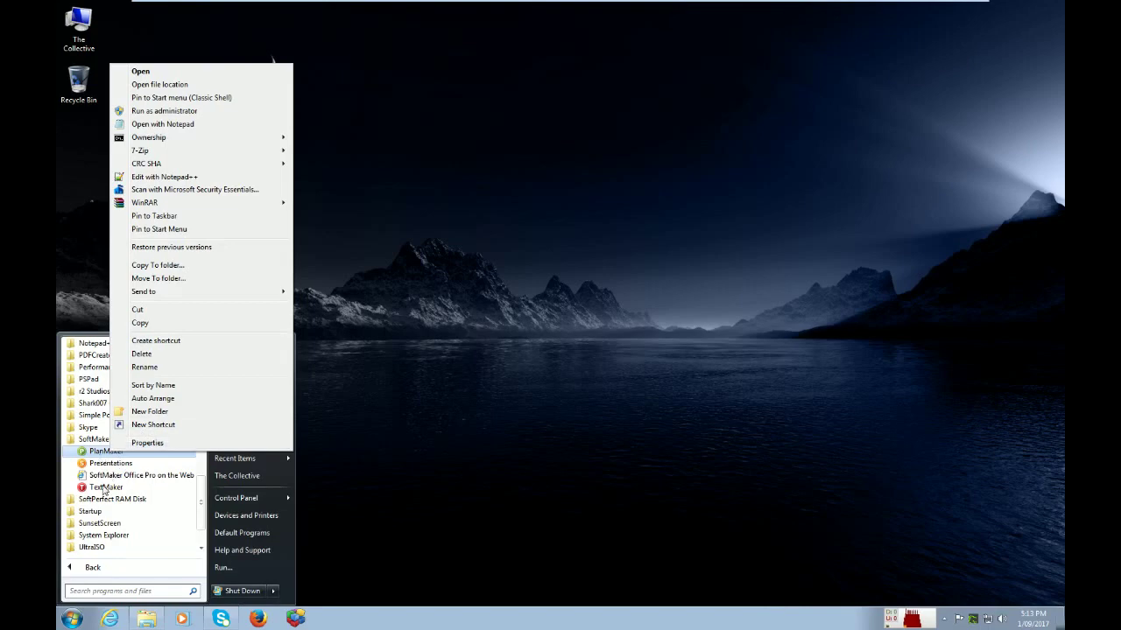
{"action": "left_click", "coordinate": [104, 488]}
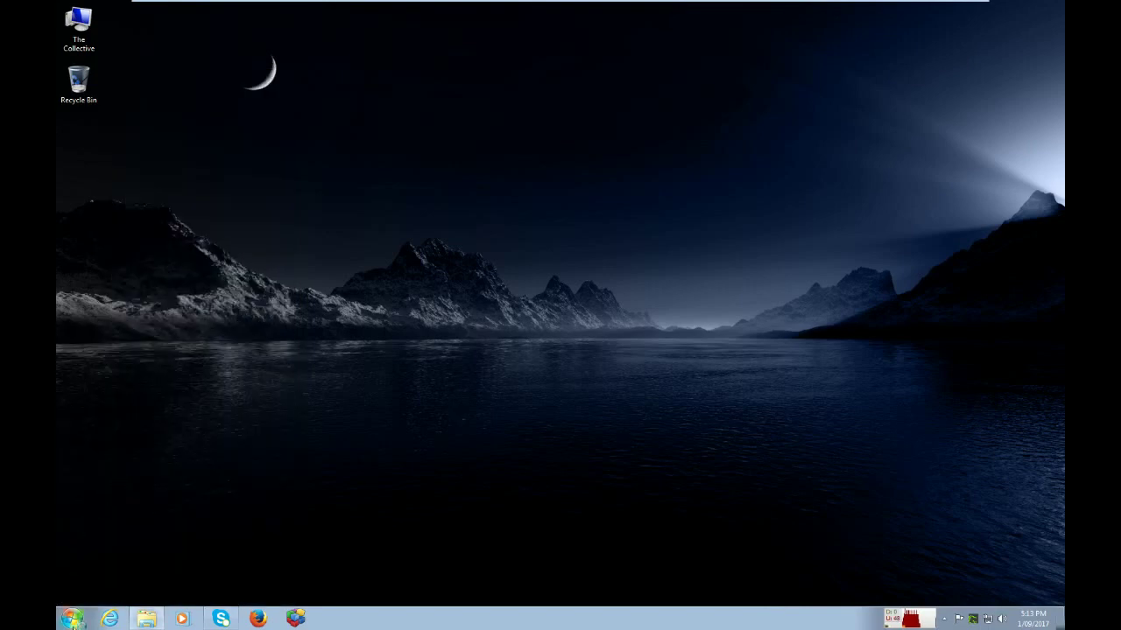
Pin the running TextMaker program to the taskbar and close its window
{"action": "left_click", "coordinate": [72, 619]}
{"action": "left_click", "coordinate": [103, 568]}
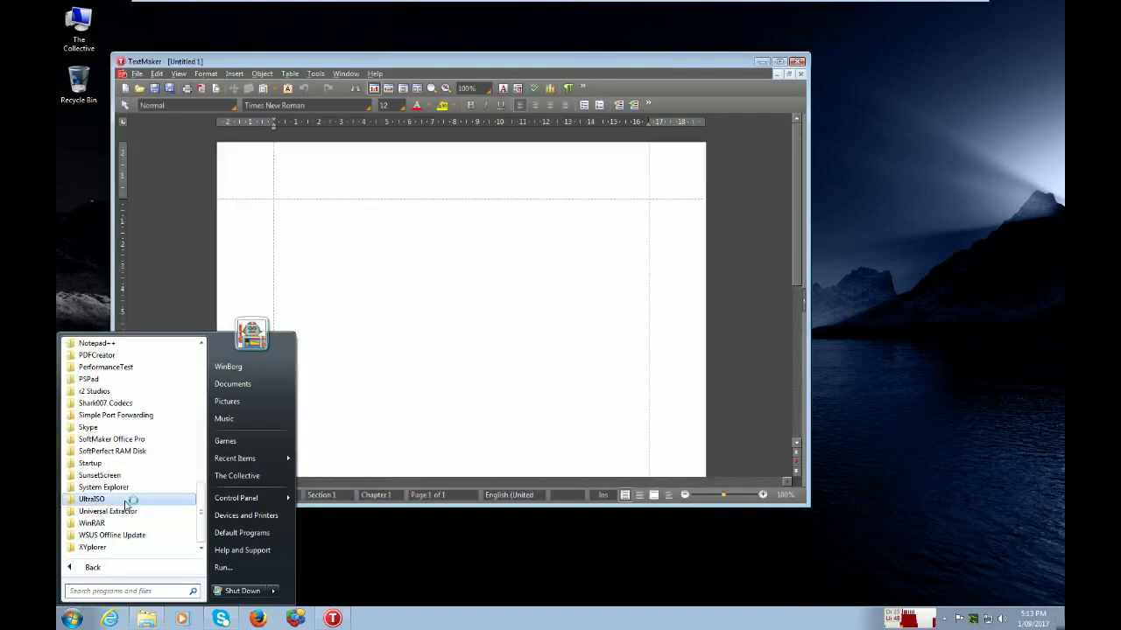
{"action": "right_click", "coordinate": [333, 619]}
{"action": "left_click", "coordinate": [335, 584]}
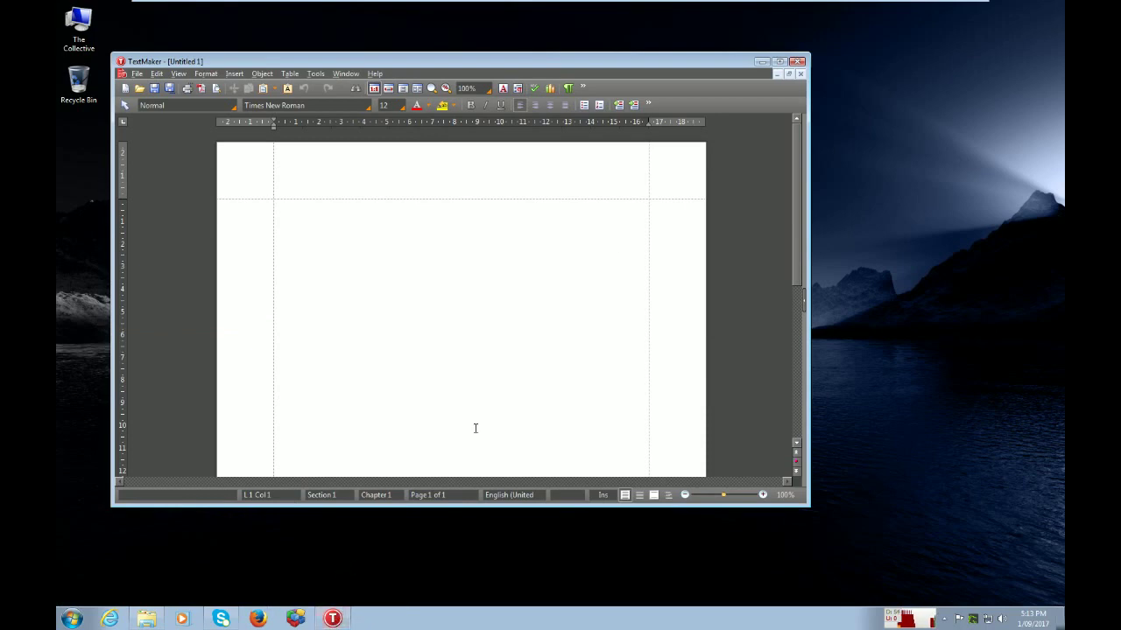
{"action": "left_click", "coordinate": [798, 63]}
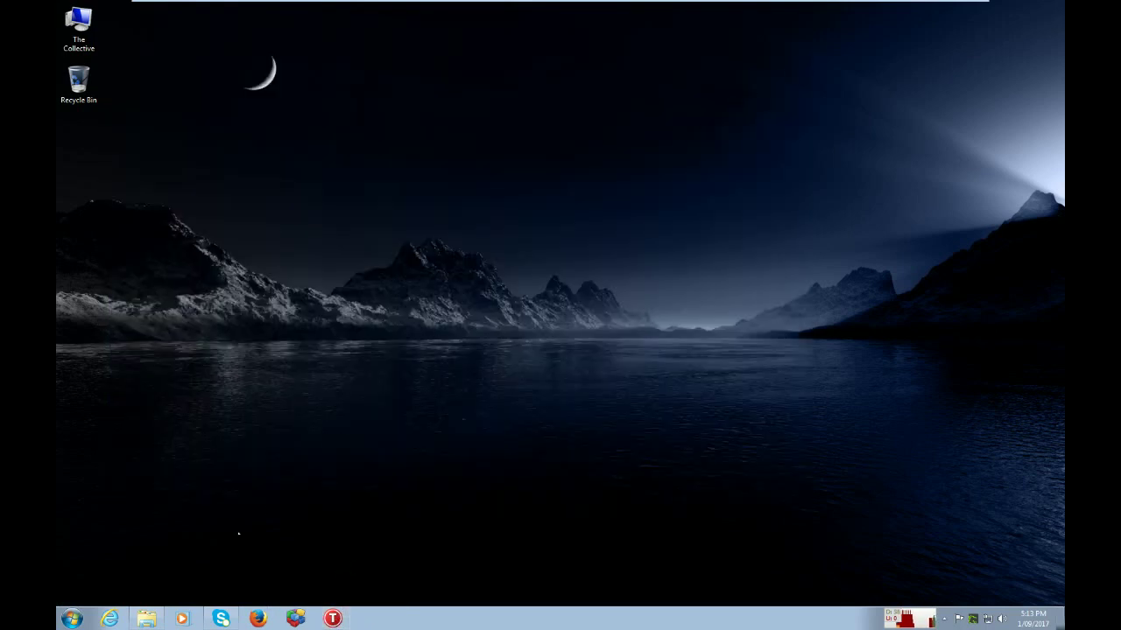
{"action": "left_click", "coordinate": [73, 619]}
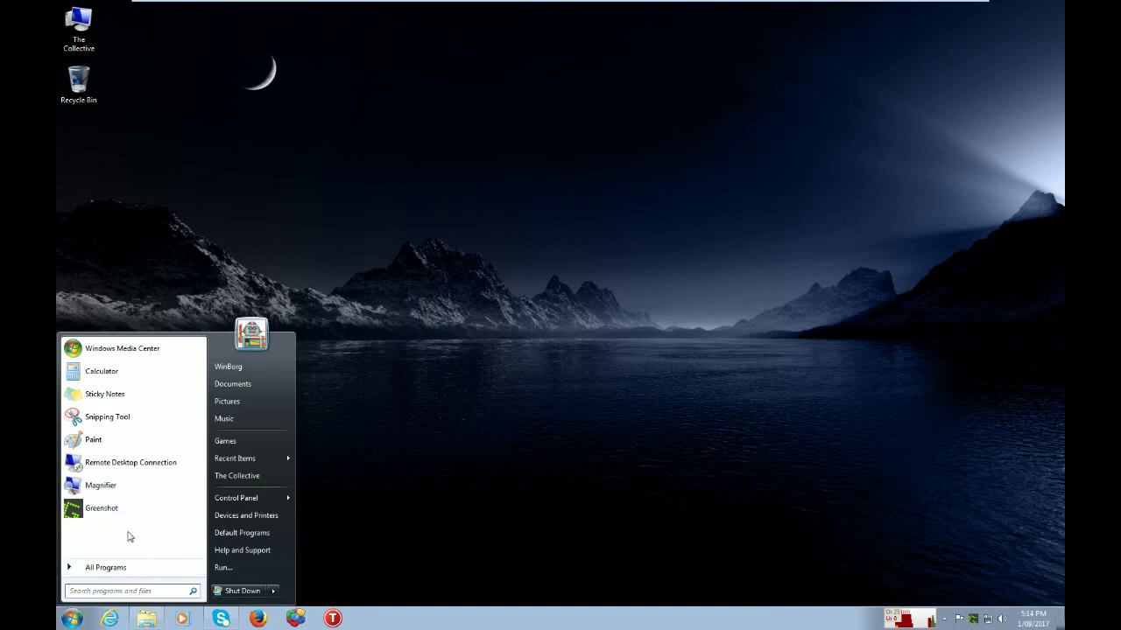
{"action": "left_click", "coordinate": [122, 570]}
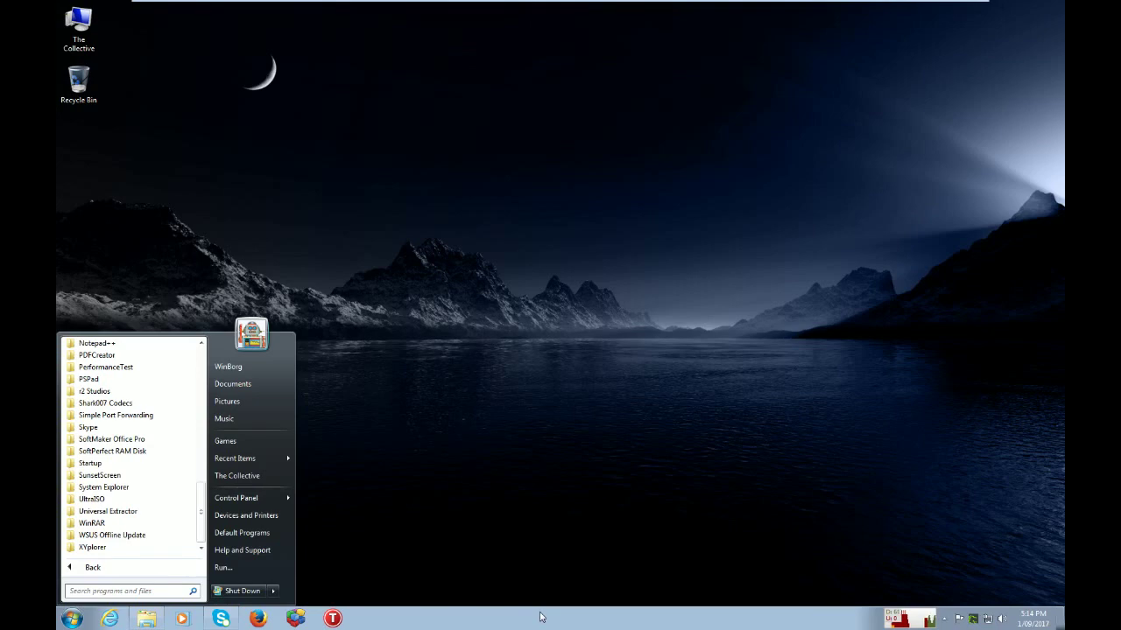
{"action": "left_click", "coordinate": [570, 480]}
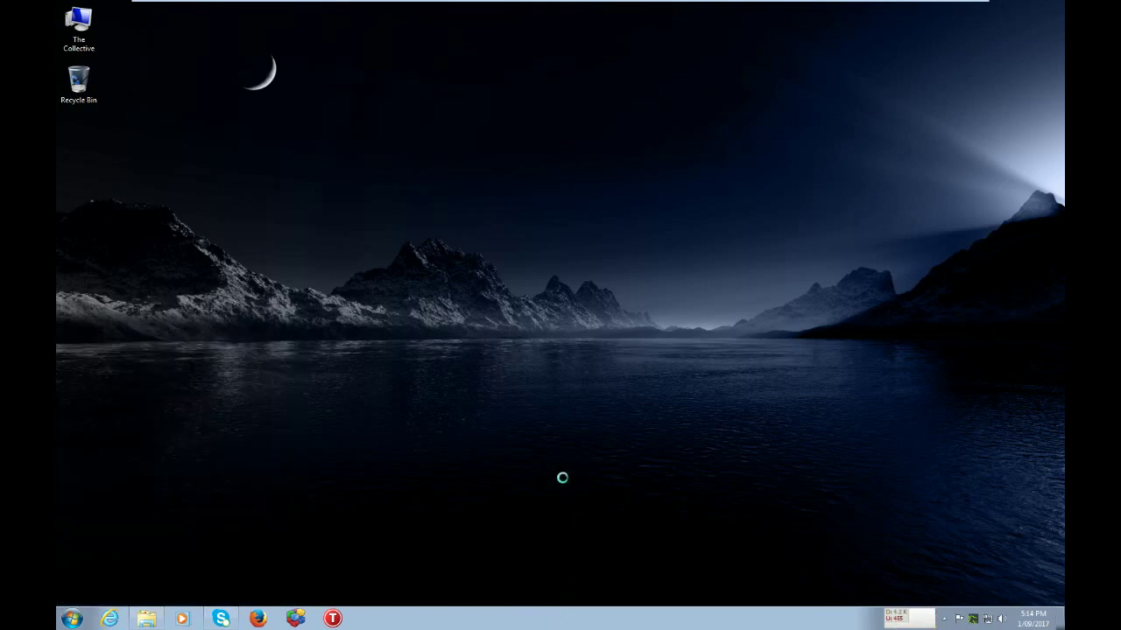
Open the desktop's Personalization settings and bring up the Sounds configuration
{"action": "right_click", "coordinate": [648, 492]}
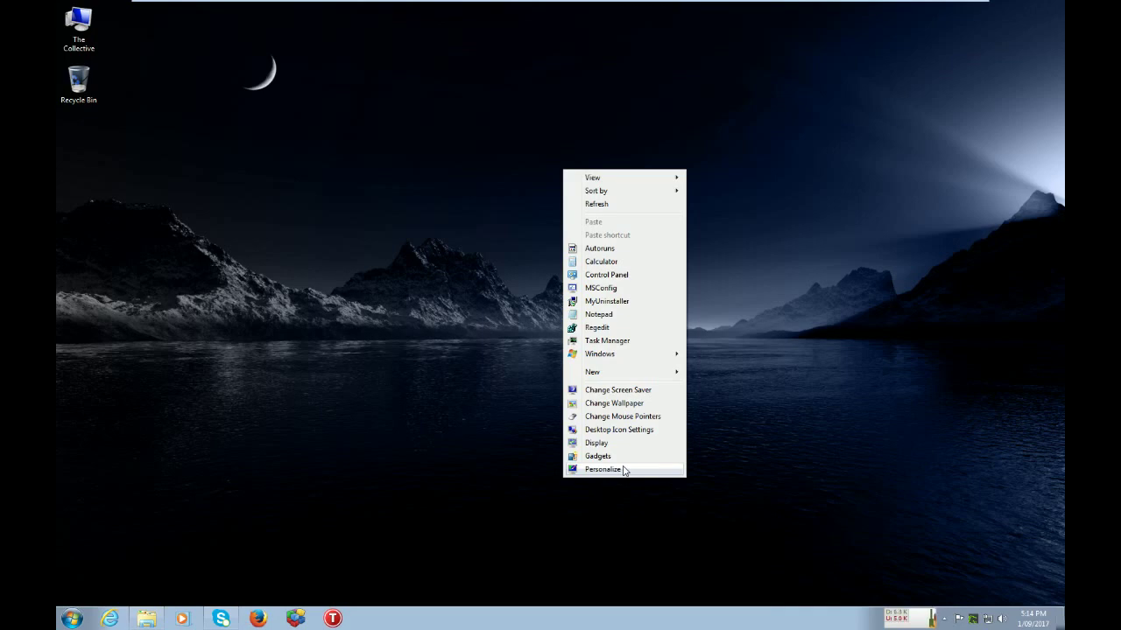
{"action": "left_click", "coordinate": [624, 470]}
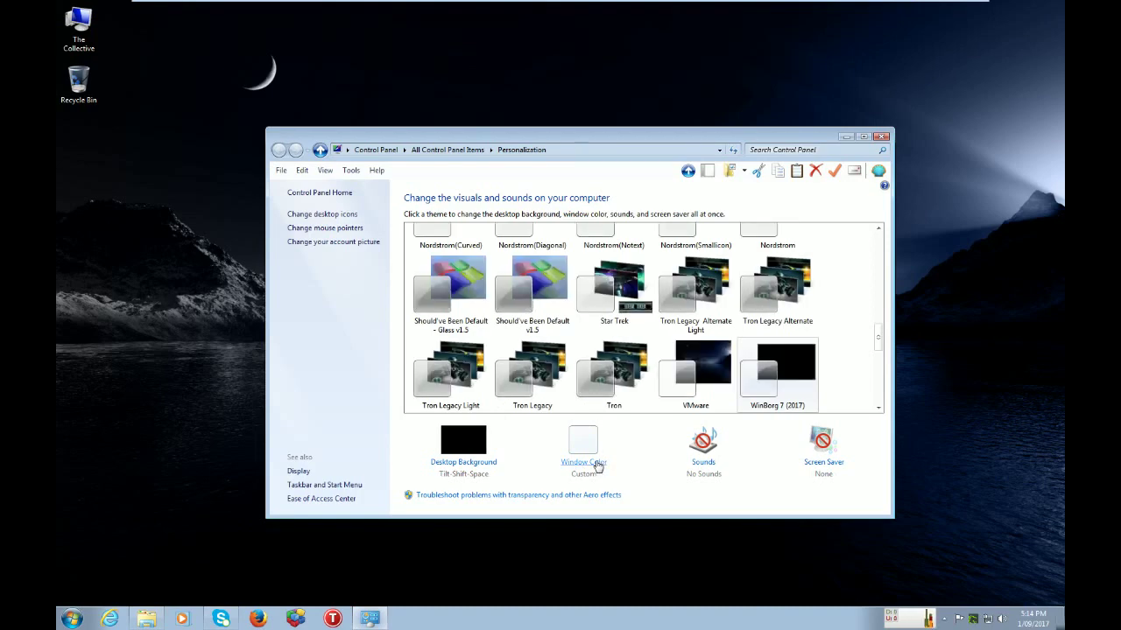
{"action": "left_click", "coordinate": [703, 462]}
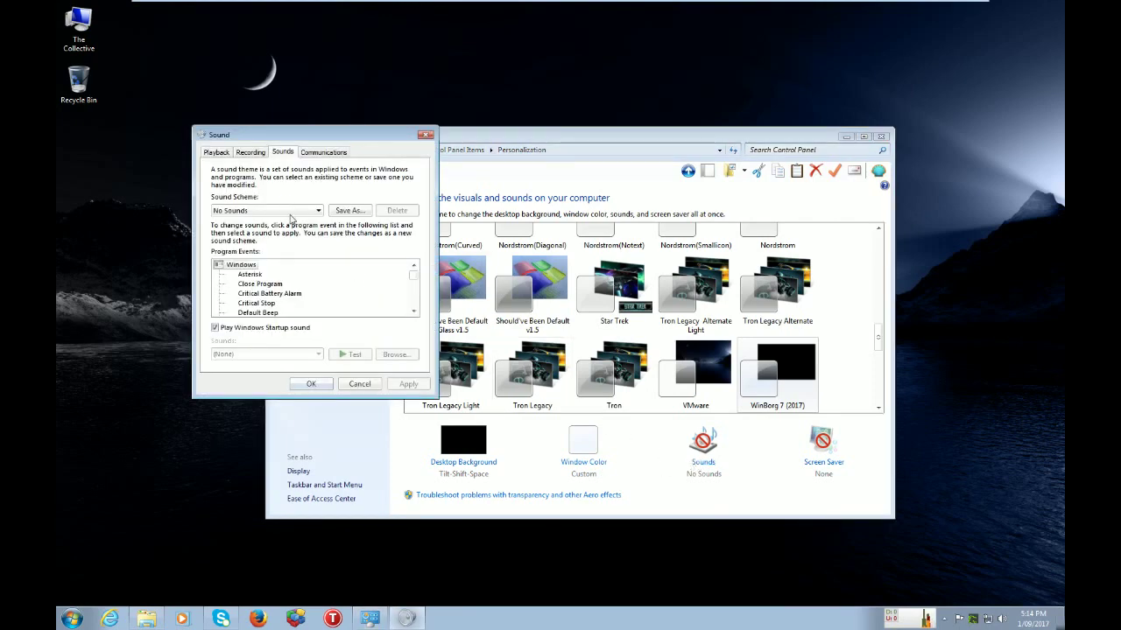
Set the Windows sound scheme to Cityscape
{"action": "left_click", "coordinate": [289, 213]}
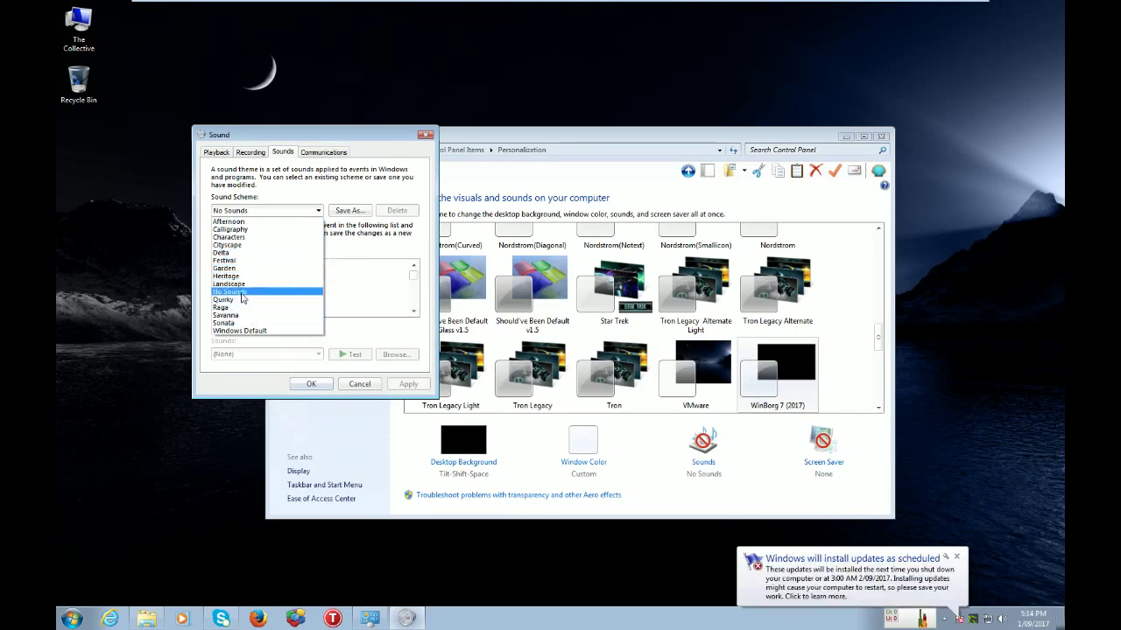
{"action": "left_click", "coordinate": [789, 385]}
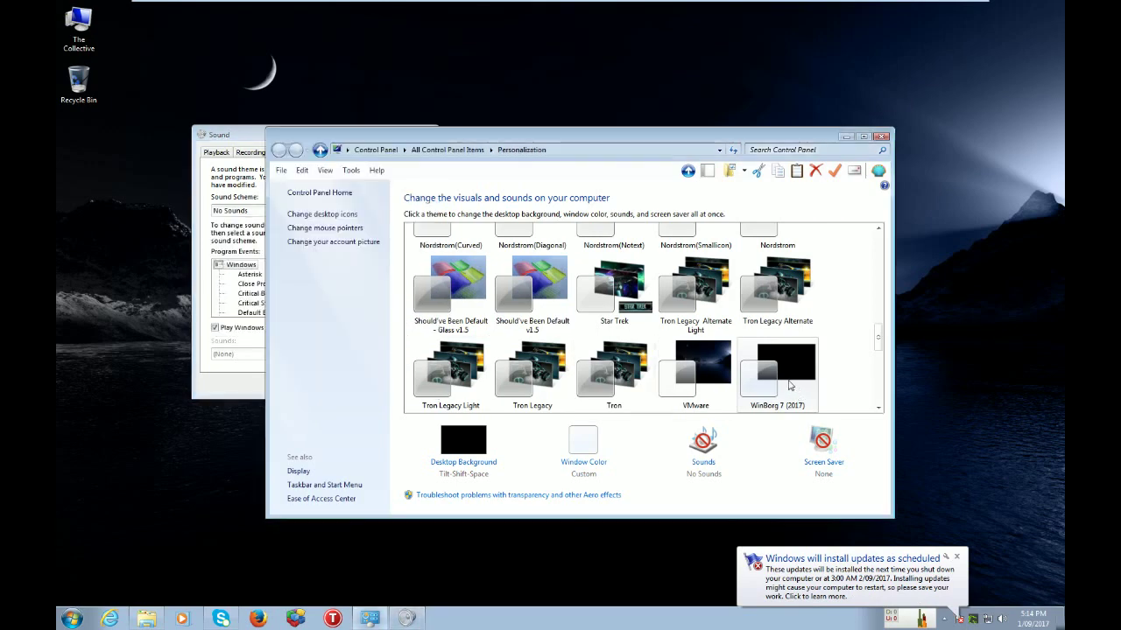
{"action": "left_click", "coordinate": [705, 454]}
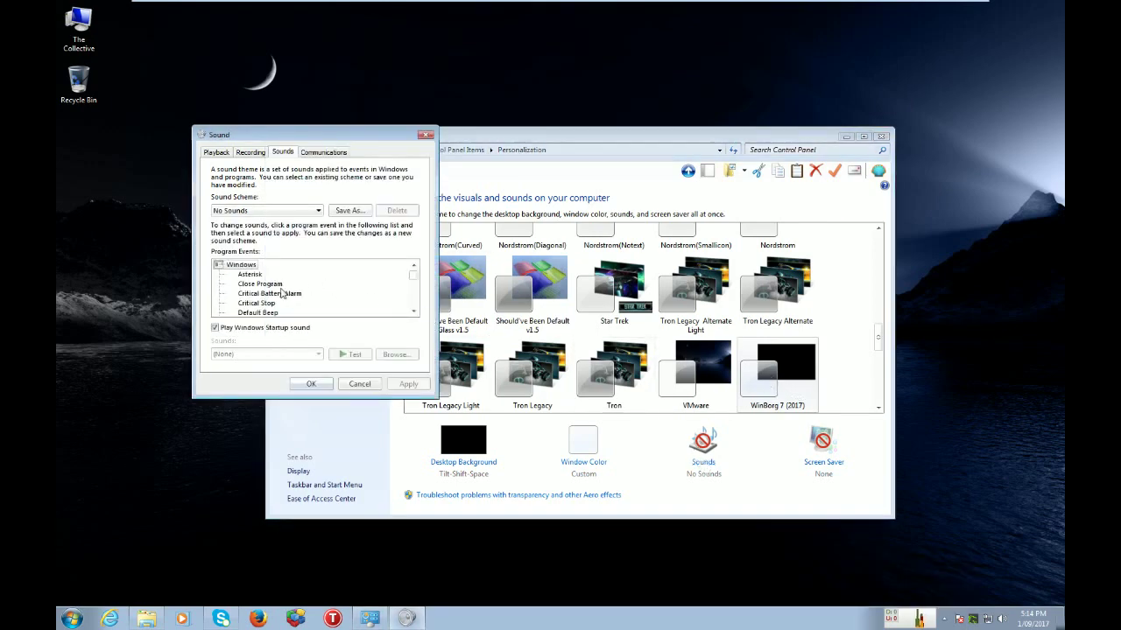
{"action": "key", "text": "Down"}
{"action": "left_click", "coordinate": [272, 211]}
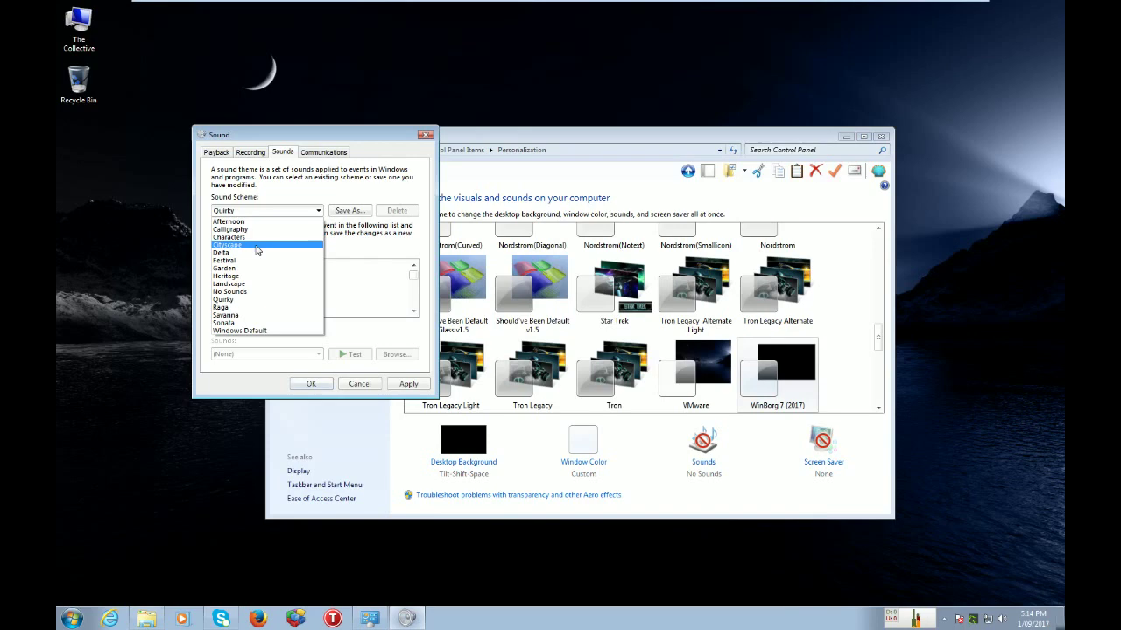
{"action": "left_click", "coordinate": [257, 249]}
Play a test of the Start Navigation event sound and accept the sound settings
{"action": "left_click_drag", "start_coordinate": [417, 274], "coordinate": [419, 303]}
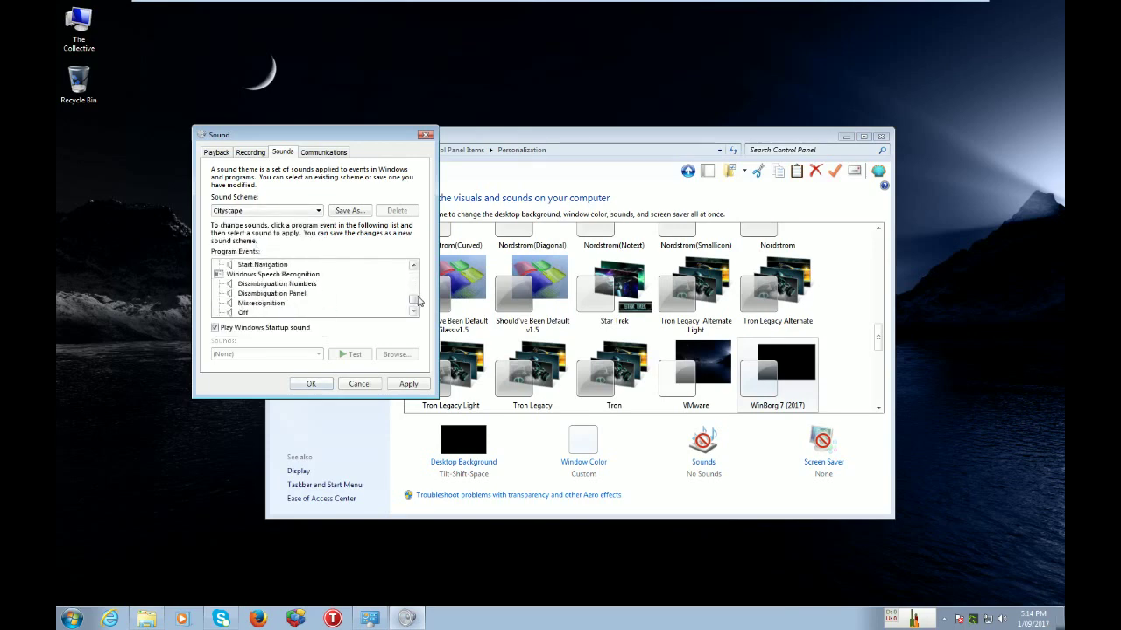
{"action": "left_click", "coordinate": [263, 265]}
{"action": "left_click", "coordinate": [350, 361]}
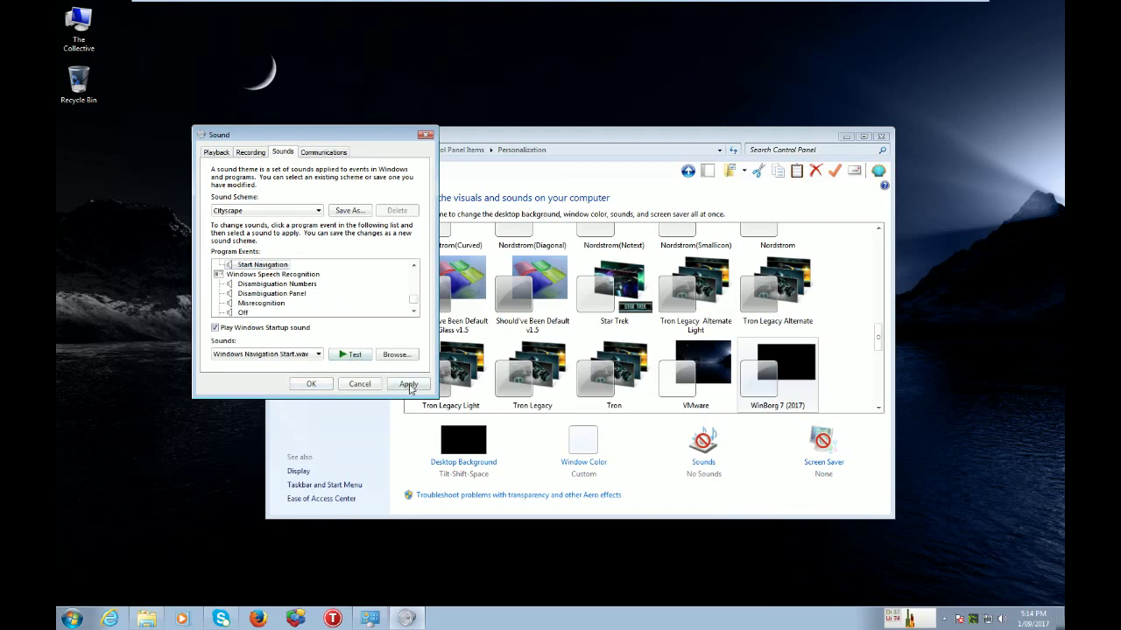
{"action": "left_click", "coordinate": [302, 401]}
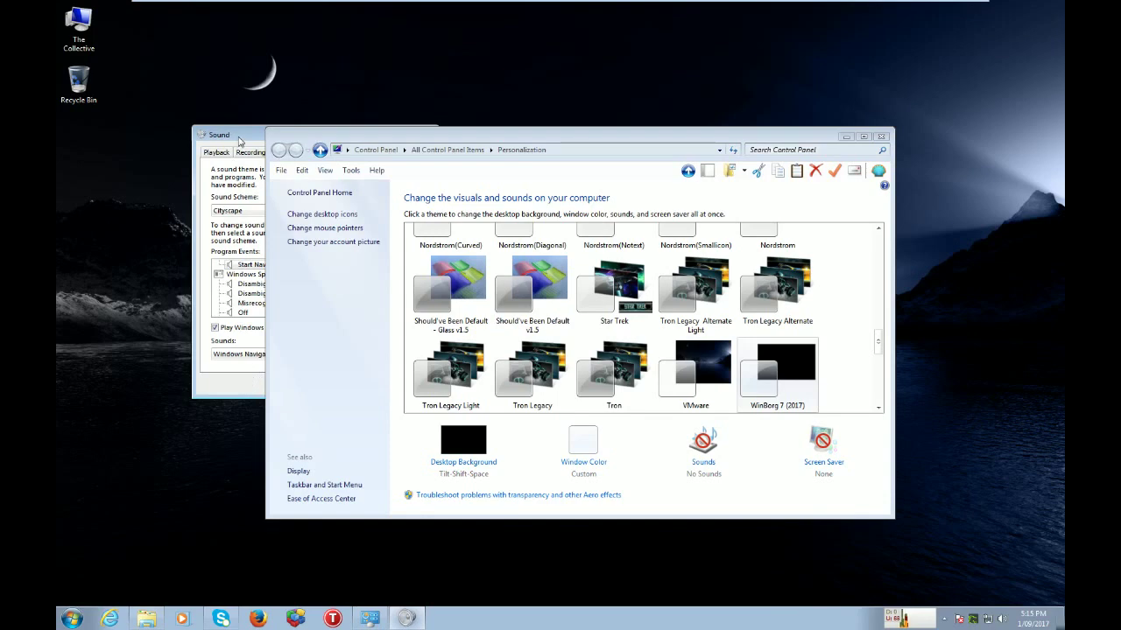
{"action": "left_click_drag", "start_coordinate": [239, 140], "coordinate": [151, 40]}
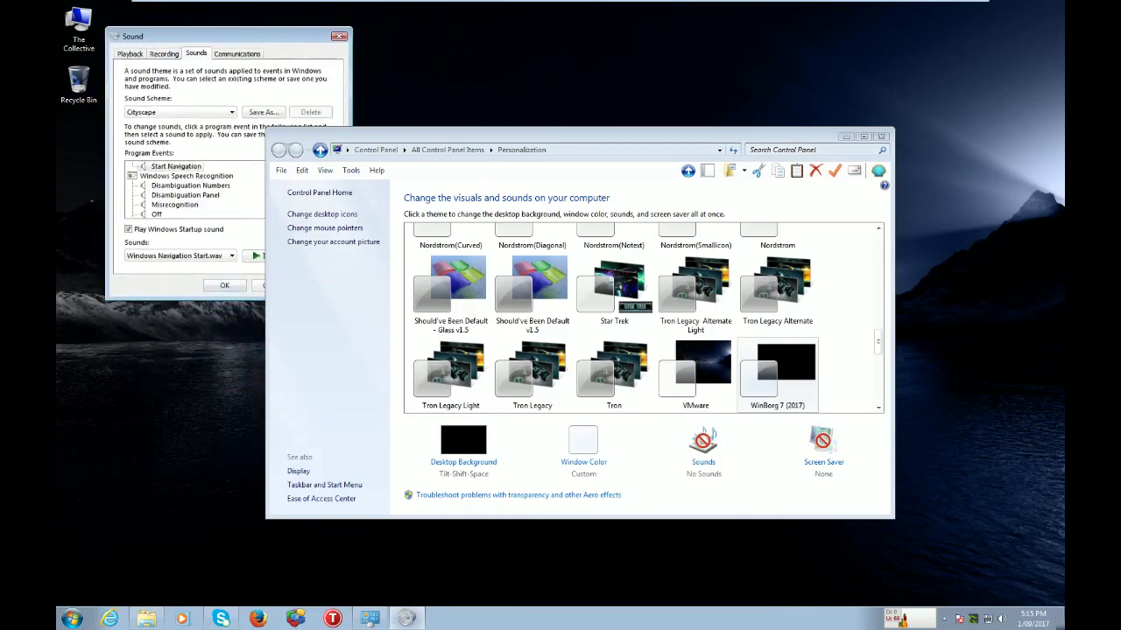
{"action": "left_click", "coordinate": [237, 286]}
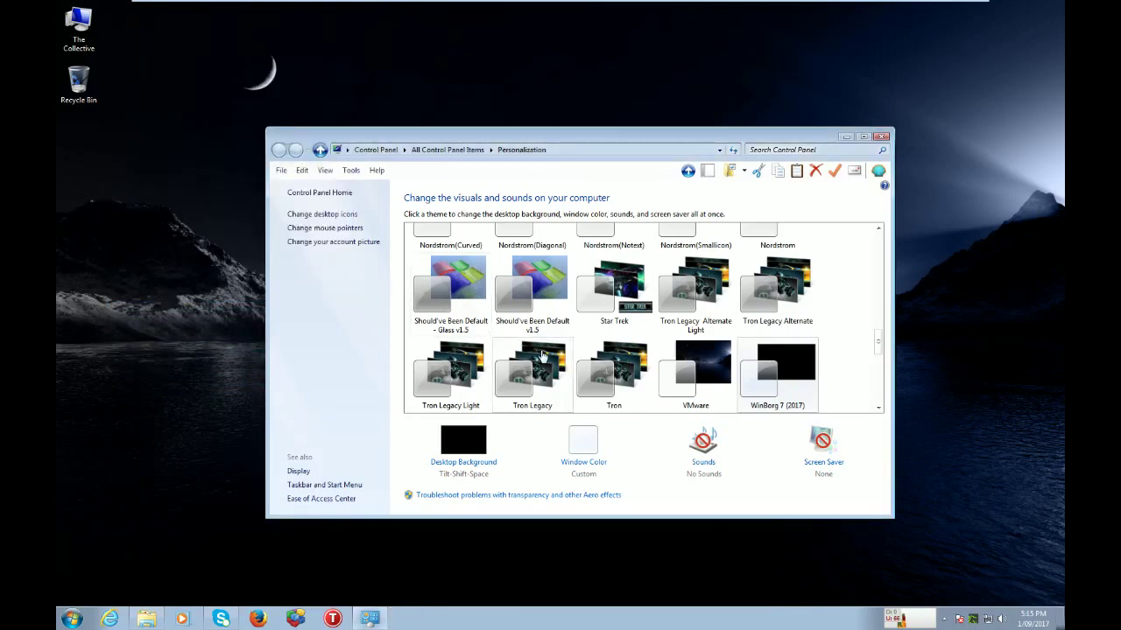
Browse the full list of installed themes, from My Themes down to the Basic and High Contrast themes
{"action": "scroll", "coordinate": [582, 350], "scroll_direction": "down", "scroll_amount": 1}
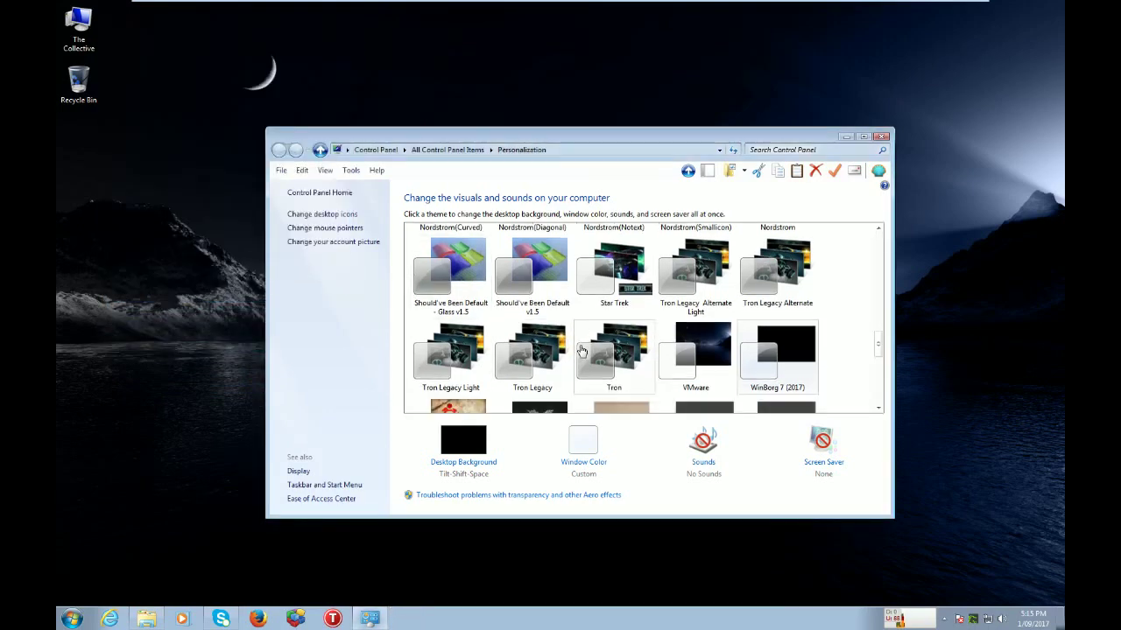
{"action": "scroll", "coordinate": [581, 350], "scroll_direction": "down", "scroll_amount": 4}
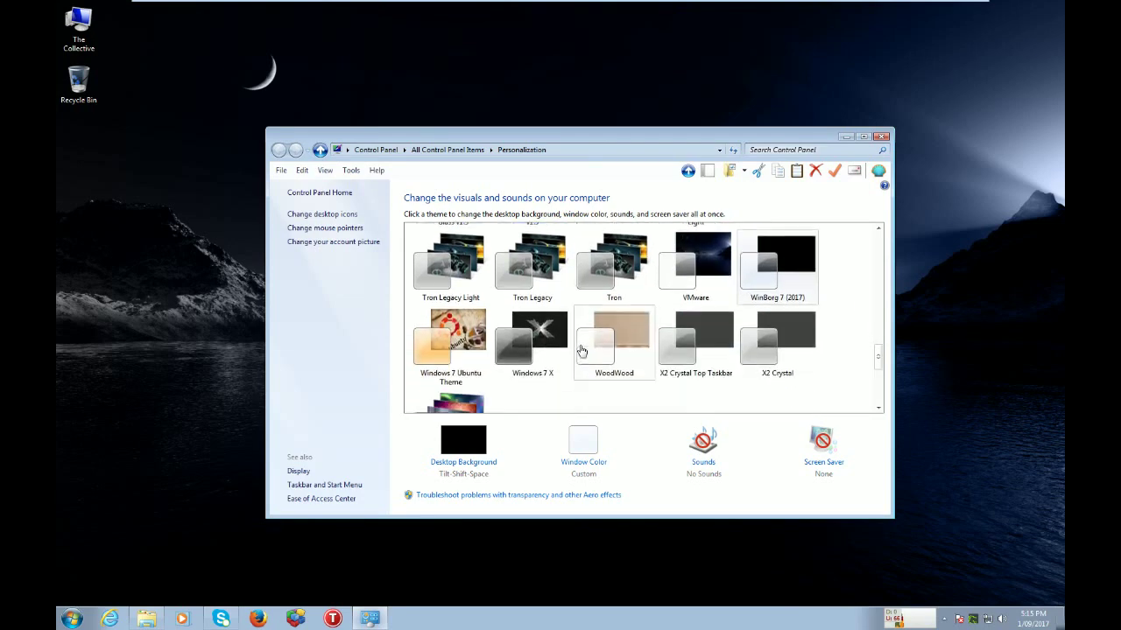
{"action": "scroll", "coordinate": [581, 351], "scroll_direction": "down", "scroll_amount": 2}
{"action": "scroll", "coordinate": [581, 350], "scroll_direction": "down", "scroll_amount": 2}
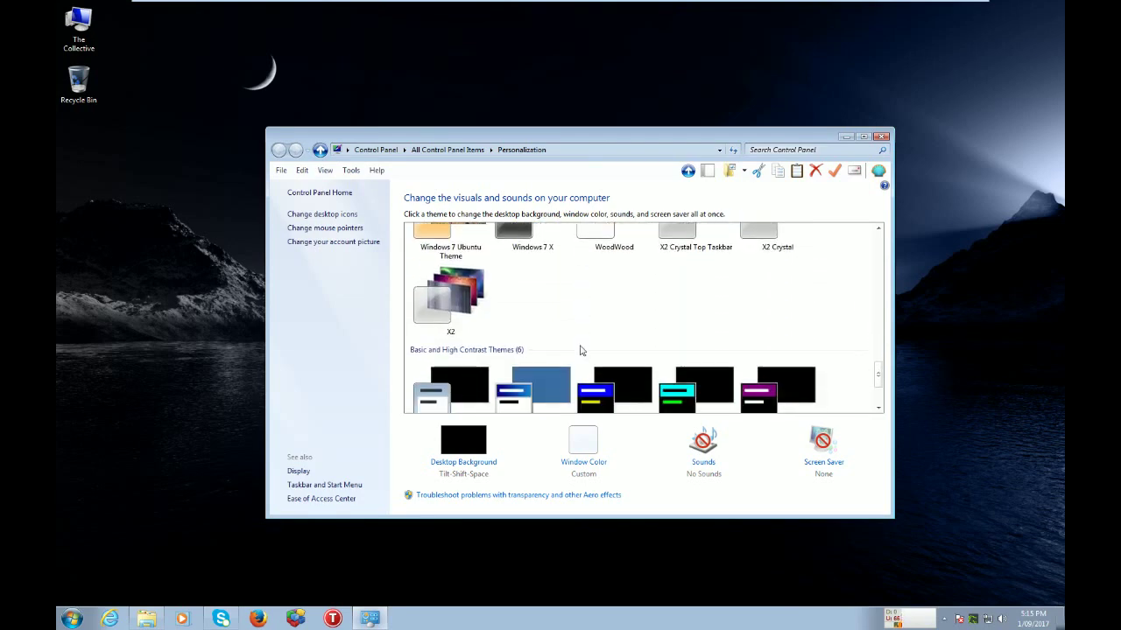
{"action": "scroll", "coordinate": [582, 350], "scroll_direction": "up", "scroll_amount": 10}
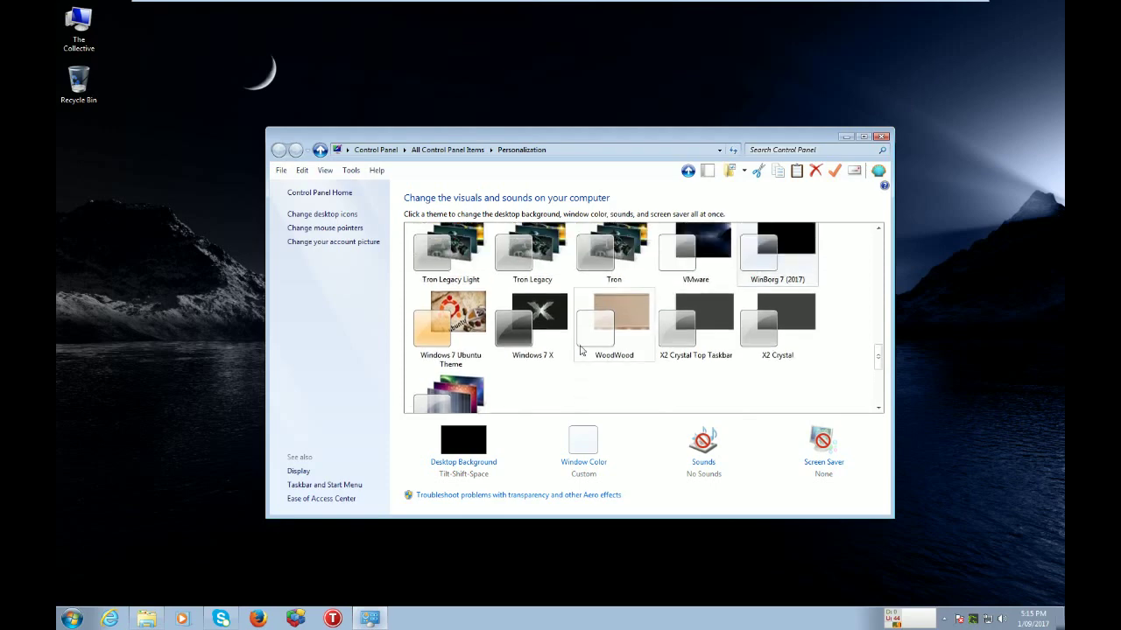
{"action": "scroll", "coordinate": [582, 350], "scroll_direction": "up", "scroll_amount": 4}
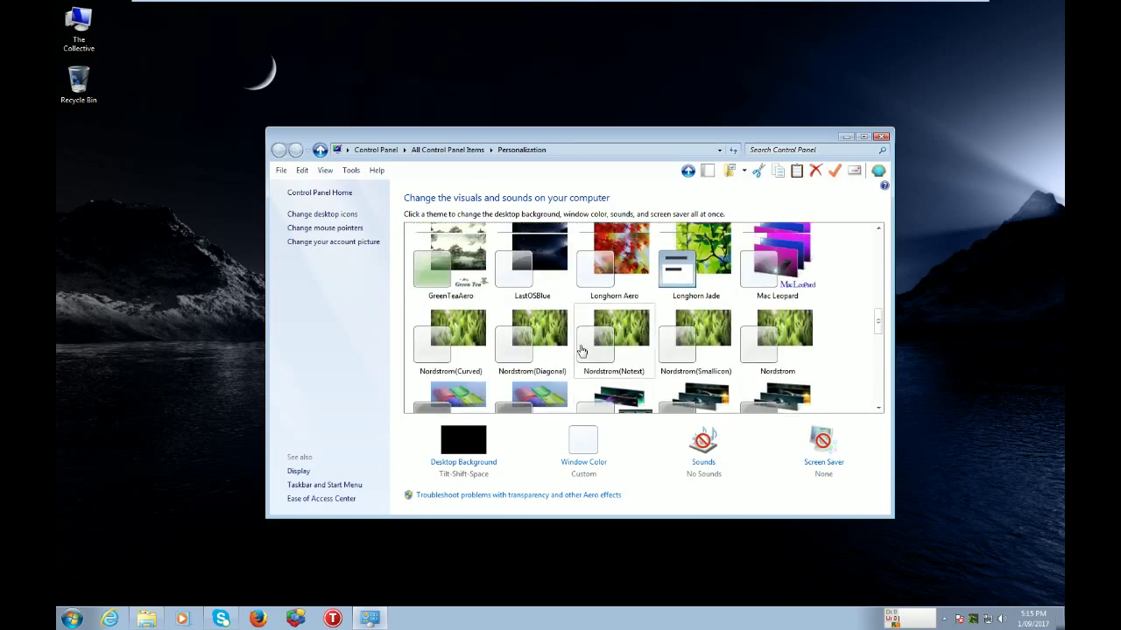
{"action": "scroll", "coordinate": [581, 342], "scroll_direction": "up", "scroll_amount": 1}
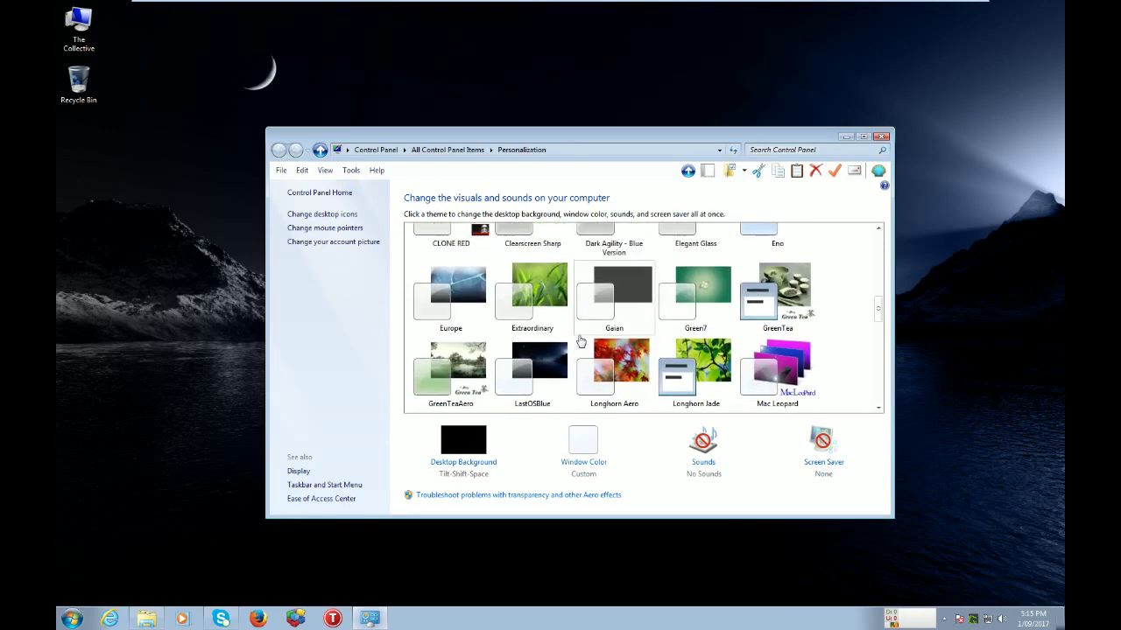
{"action": "scroll", "coordinate": [582, 342], "scroll_direction": "up", "scroll_amount": 1}
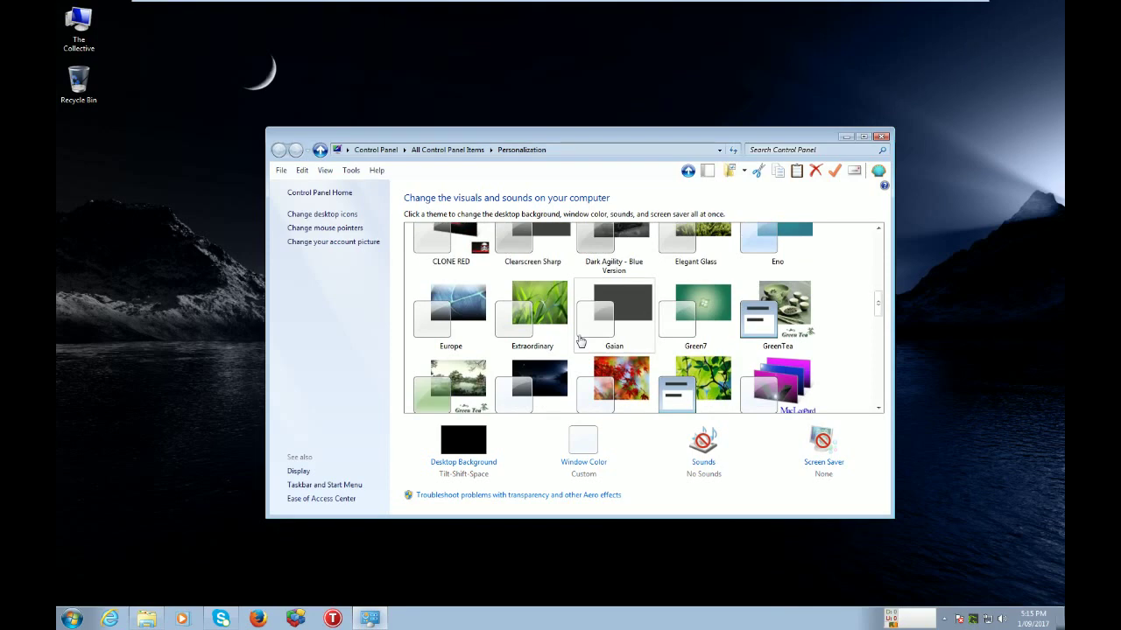
{"action": "scroll", "coordinate": [581, 340], "scroll_direction": "up", "scroll_amount": 5}
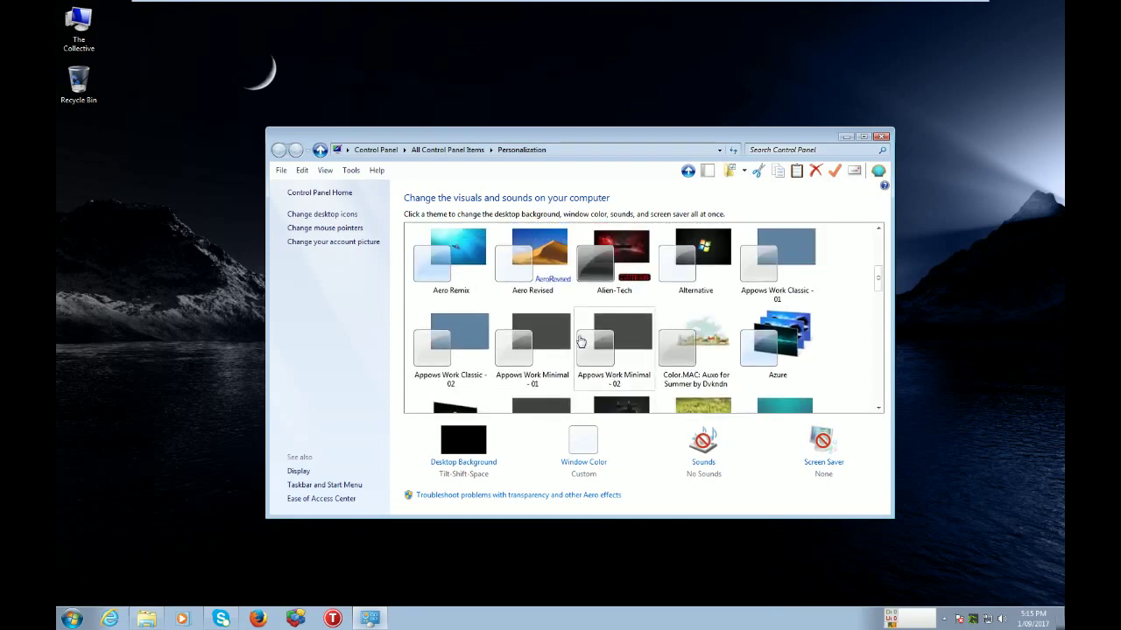
{"action": "scroll", "coordinate": [581, 340], "scroll_direction": "up", "scroll_amount": 7}
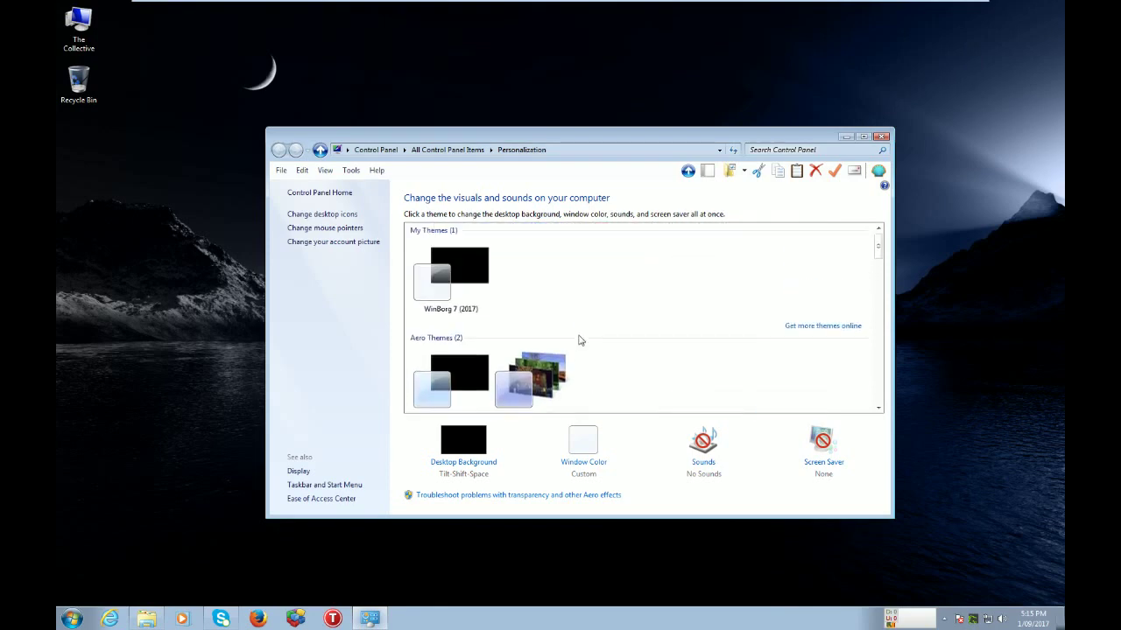
{"action": "scroll", "coordinate": [578, 340], "scroll_direction": "down", "scroll_amount": 6}
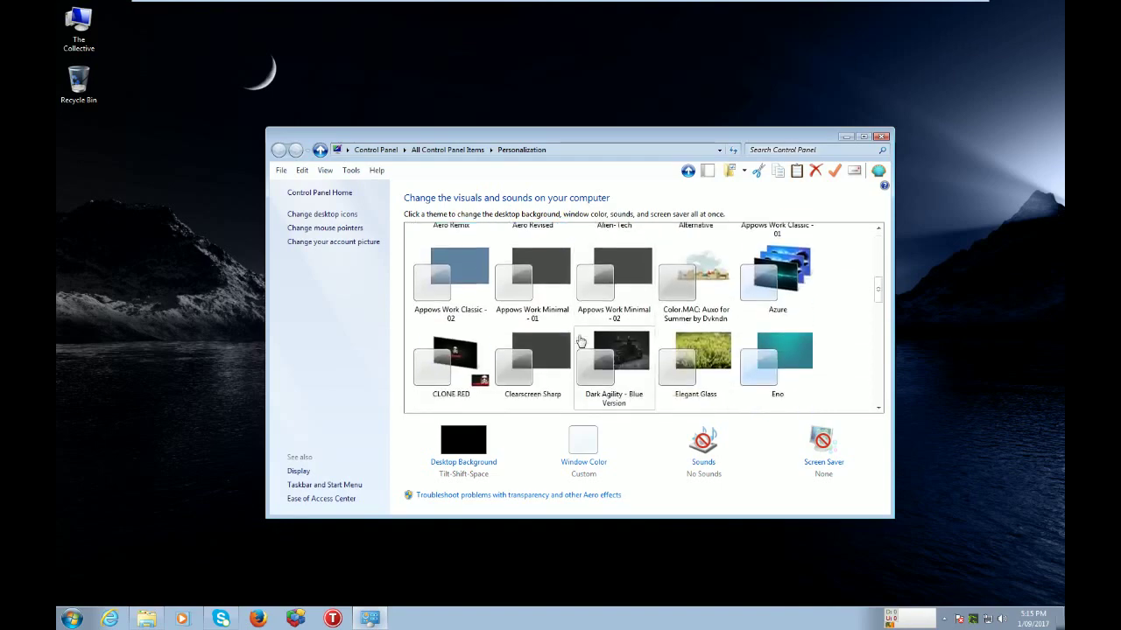
{"action": "scroll", "coordinate": [581, 341], "scroll_direction": "down", "scroll_amount": 2}
{"action": "scroll", "coordinate": [581, 341], "scroll_direction": "down", "scroll_amount": 2}
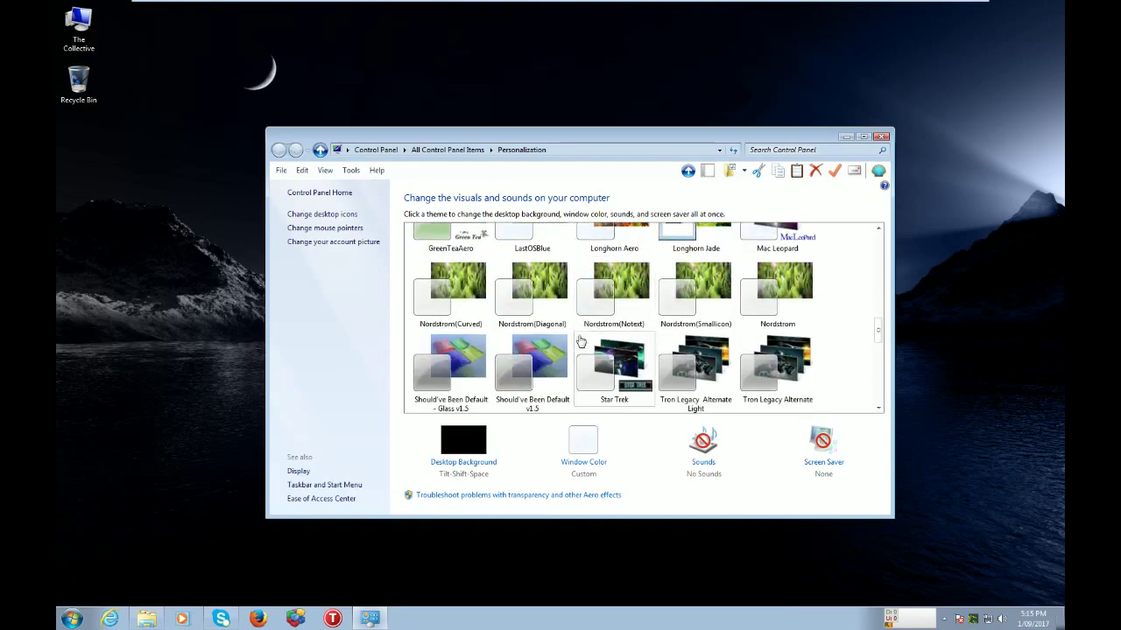
{"action": "scroll", "coordinate": [580, 341], "scroll_direction": "down", "scroll_amount": 4}
{"action": "scroll", "coordinate": [581, 342], "scroll_direction": "down", "scroll_amount": 3}
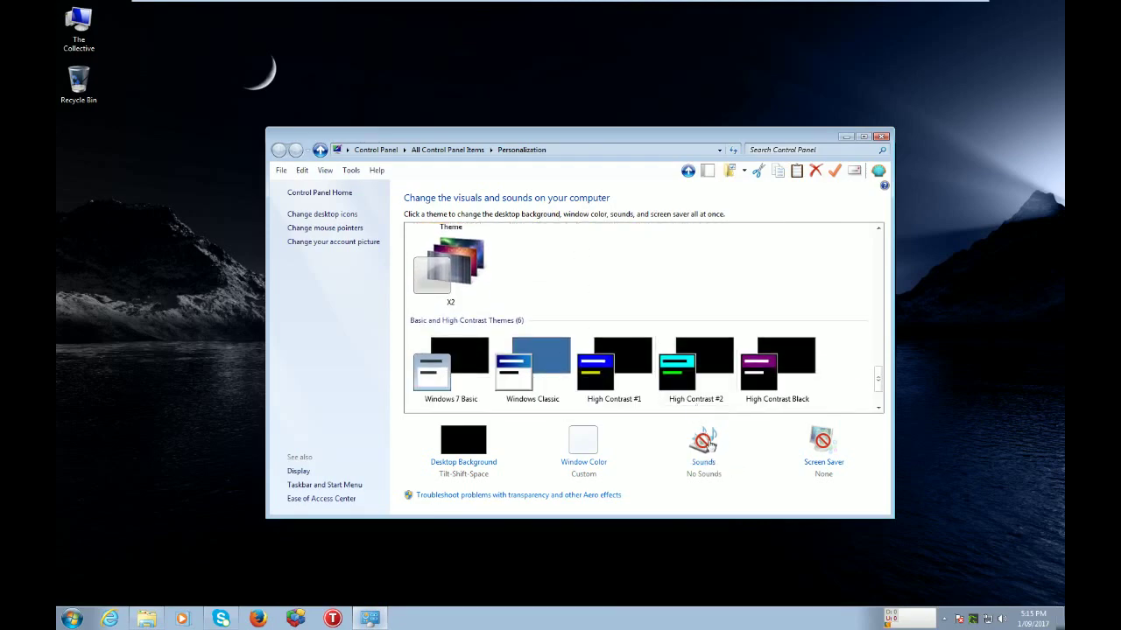
Start the troubleshooter for transparency and other Aero effects and run its problem detection
{"action": "left_click", "coordinate": [558, 504]}
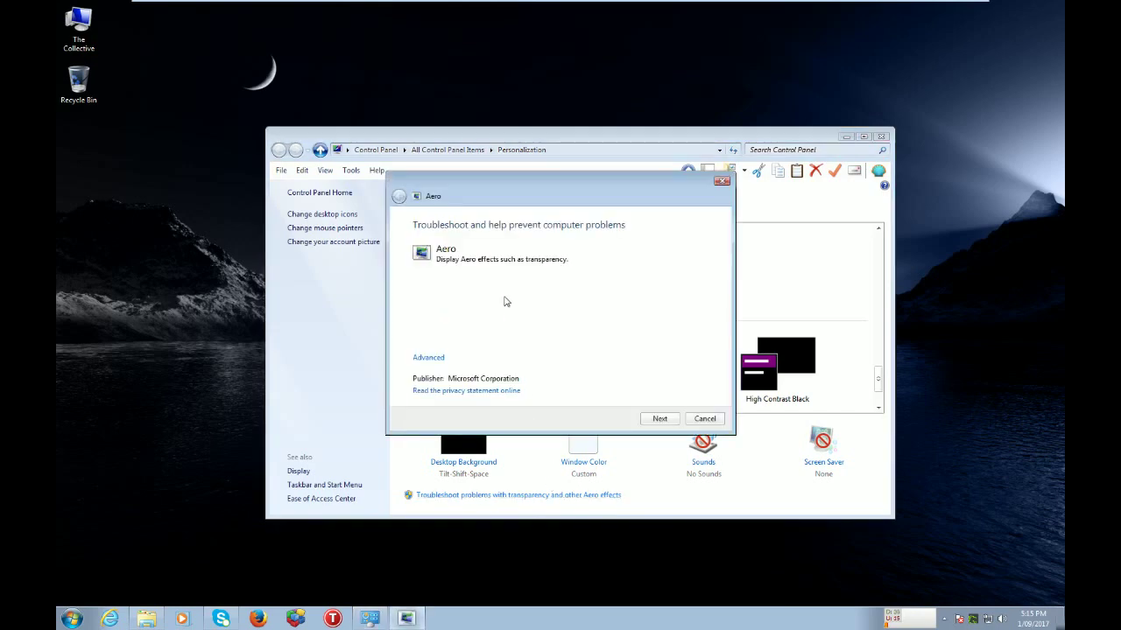
{"action": "left_click", "coordinate": [660, 419]}
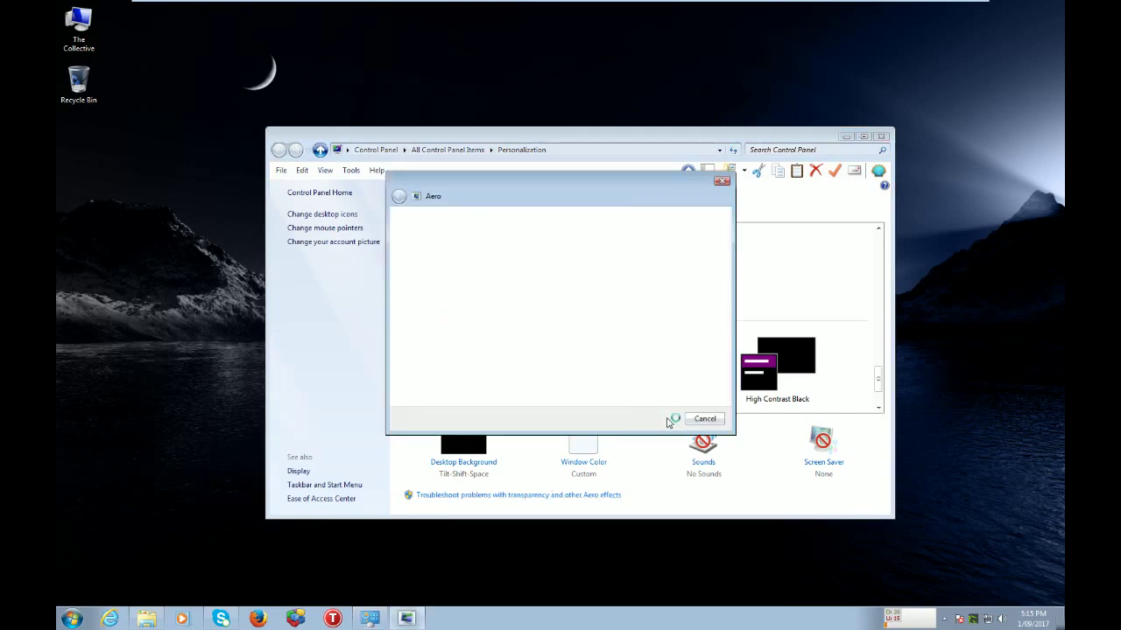
Open Windows Update from the installed programs and show the list of available important updates
{"action": "left_click", "coordinate": [71, 618]}
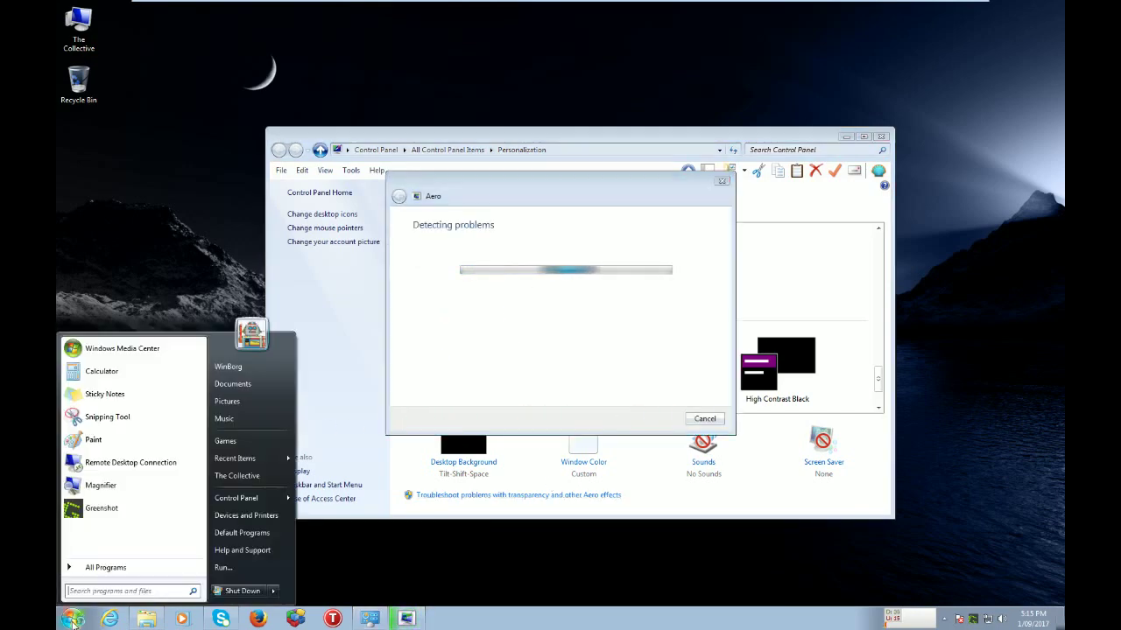
{"action": "left_click", "coordinate": [116, 567]}
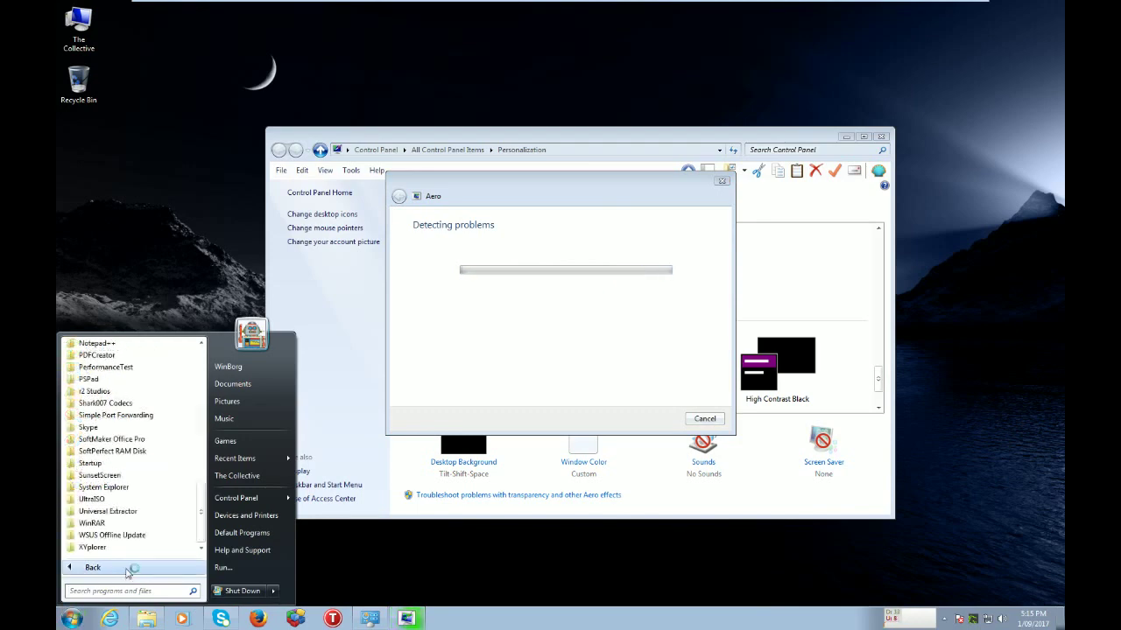
{"action": "scroll", "coordinate": [184, 522], "scroll_direction": "down", "scroll_amount": 3}
{"action": "scroll", "coordinate": [184, 523], "scroll_direction": "up", "scroll_amount": 3}
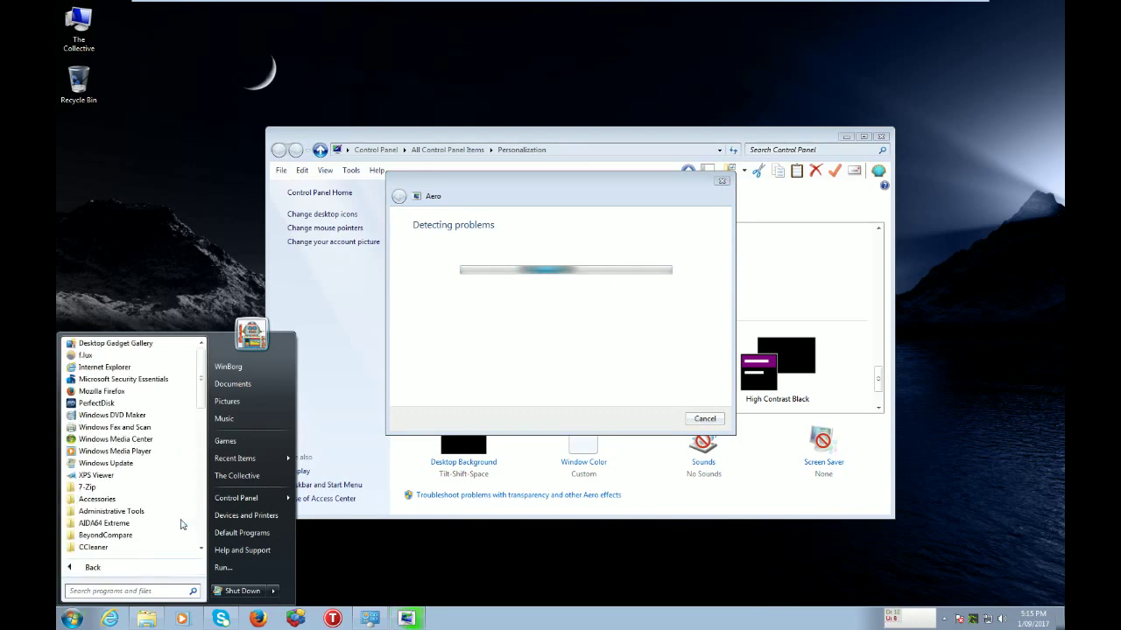
{"action": "left_click", "coordinate": [101, 464]}
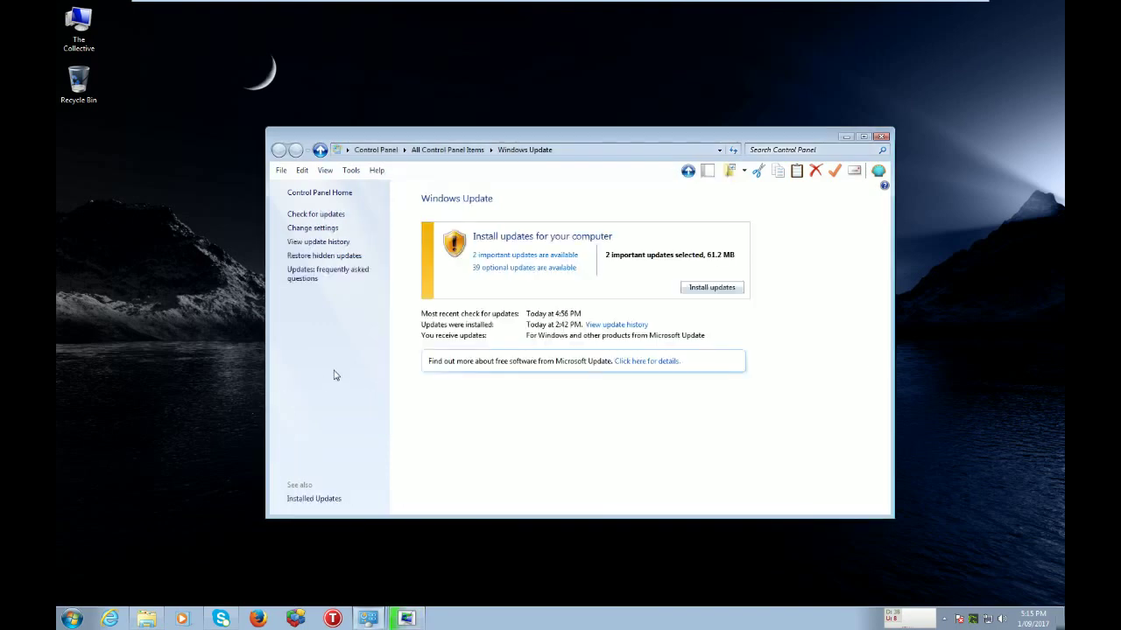
{"action": "left_click", "coordinate": [492, 256]}
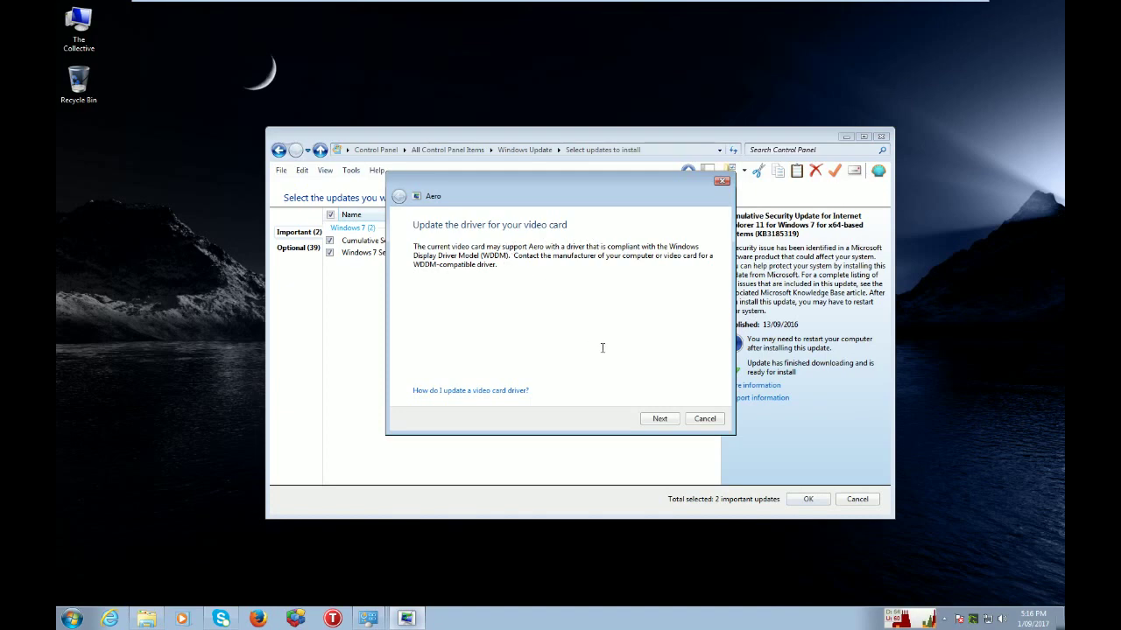
Proceed past the Aero troubleshooter's video card driver advice and close the troubleshooter
{"action": "left_click", "coordinate": [655, 419]}
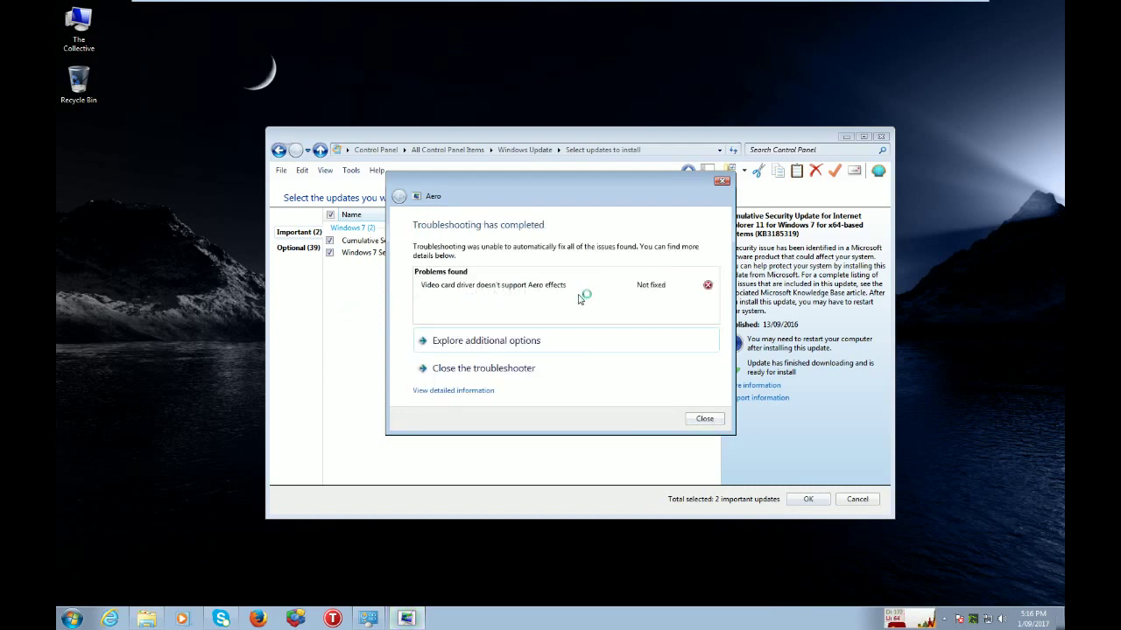
{"action": "left_click", "coordinate": [711, 421]}
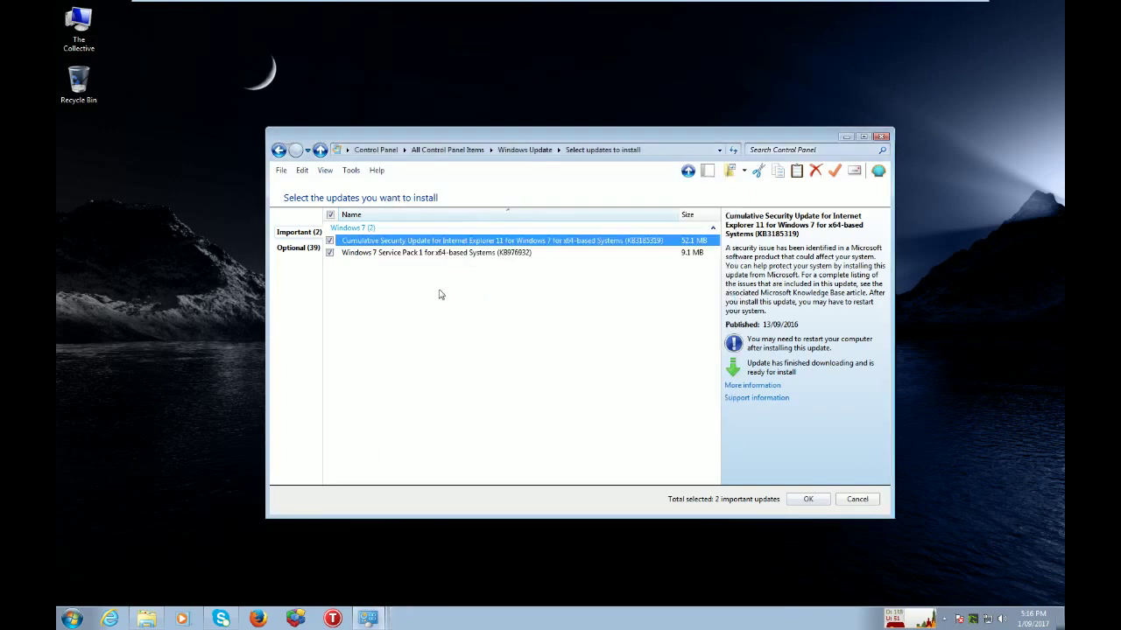
Select the optional updates for Silverlight, Security Essentials definitions, the August 2017 .NET quality rollup preview, .NET Framework 4.7 and KB3150513
{"action": "left_click", "coordinate": [310, 249]}
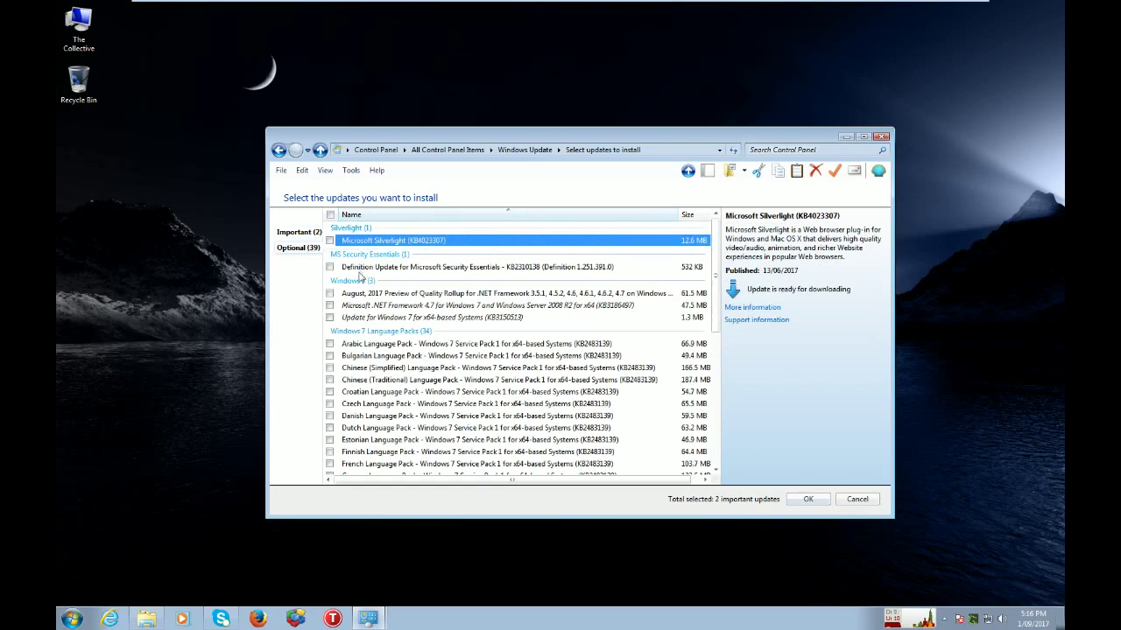
{"action": "left_click", "coordinate": [329, 318]}
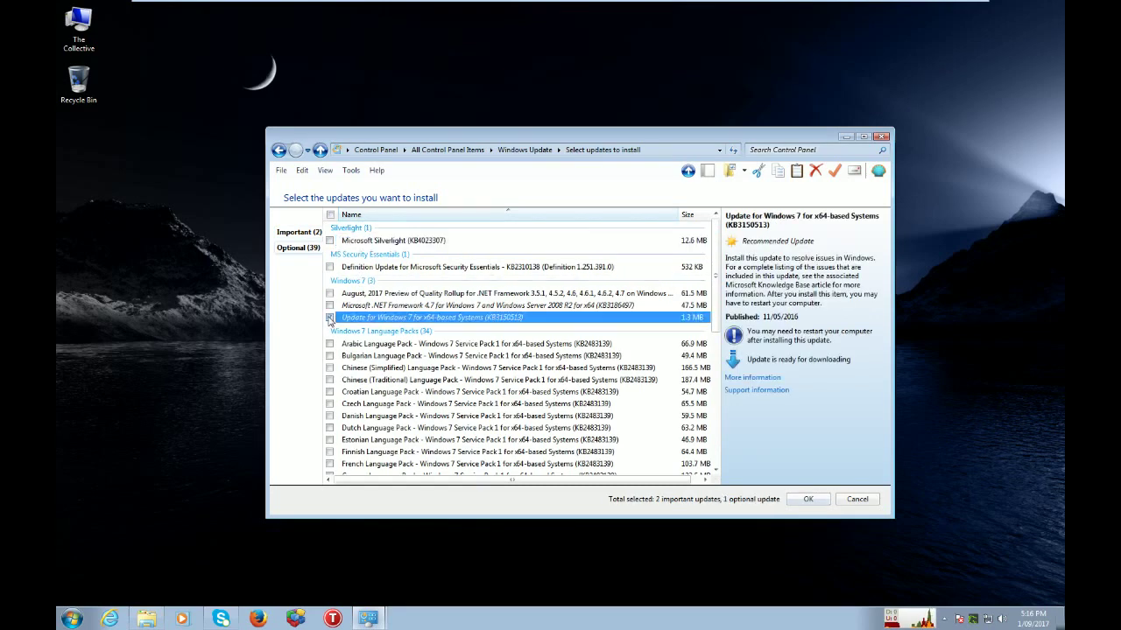
{"action": "left_click", "coordinate": [330, 306]}
{"action": "left_click", "coordinate": [329, 294]}
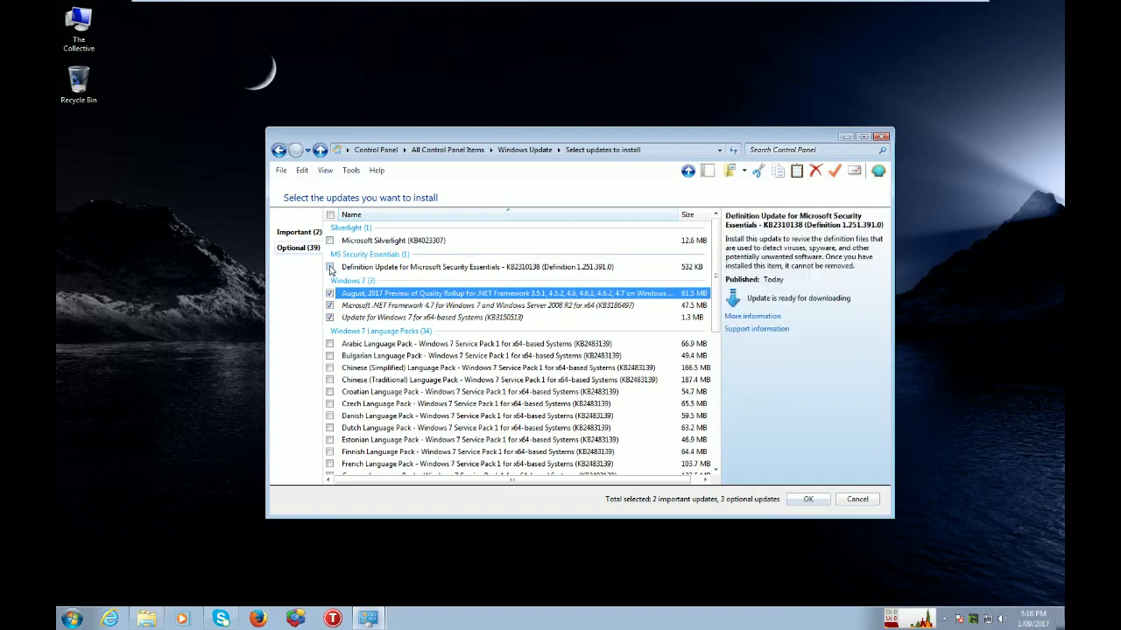
{"action": "left_click", "coordinate": [330, 267]}
{"action": "left_click", "coordinate": [329, 240]}
Hide all Windows 7 language pack updates, from Arabic through Ukrainian, in the optional updates list
{"action": "scroll", "coordinate": [330, 278], "scroll_direction": "down", "scroll_amount": 4}
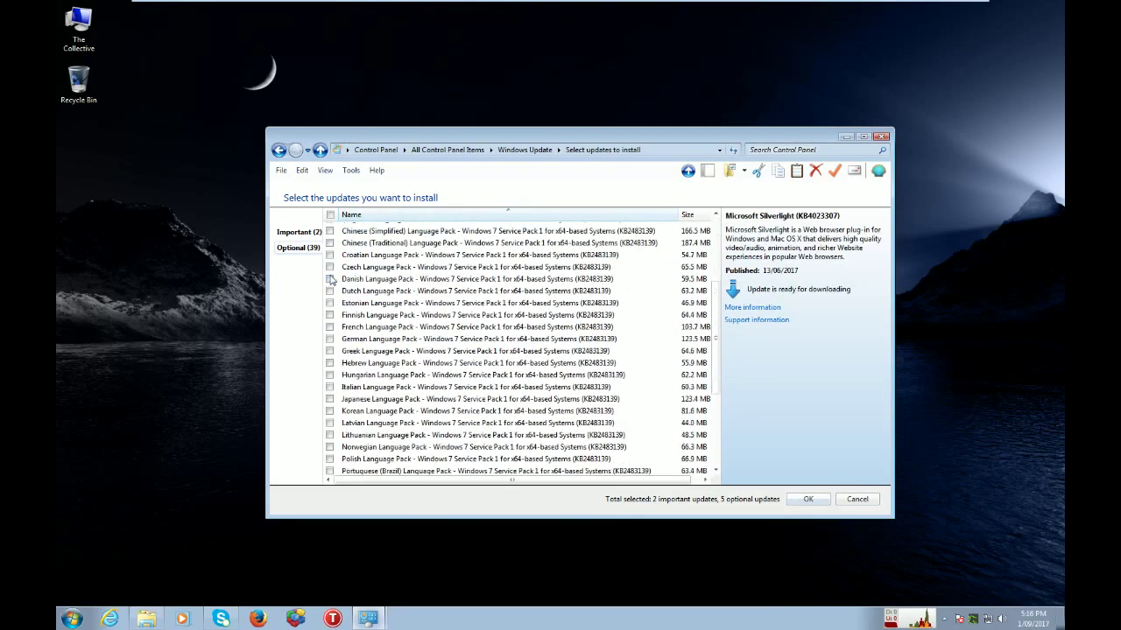
{"action": "scroll", "coordinate": [330, 279], "scroll_direction": "down", "scroll_amount": 4}
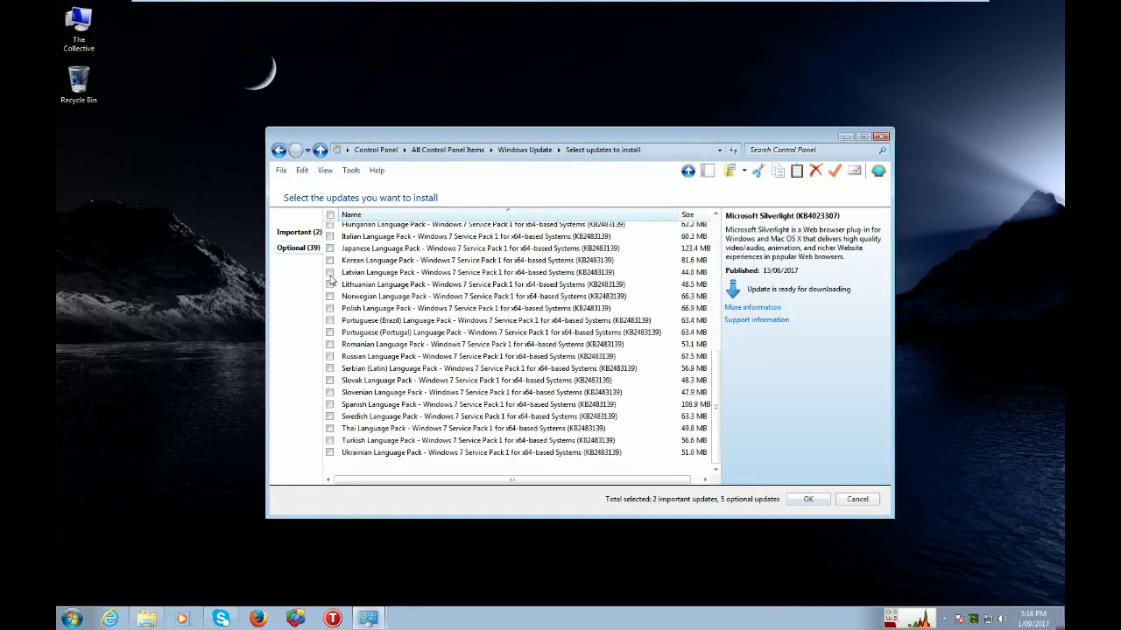
{"action": "scroll", "coordinate": [331, 279], "scroll_direction": "up", "scroll_amount": 8}
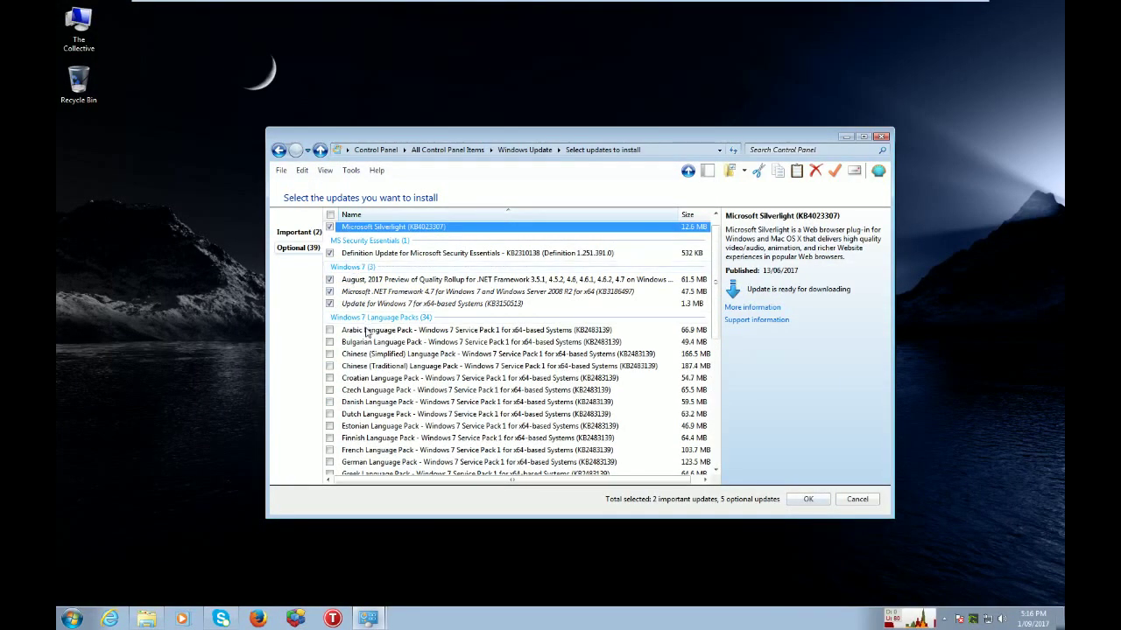
{"action": "left_click", "coordinate": [367, 330]}
{"action": "scroll", "coordinate": [367, 333], "scroll_direction": "down", "scroll_amount": 7}
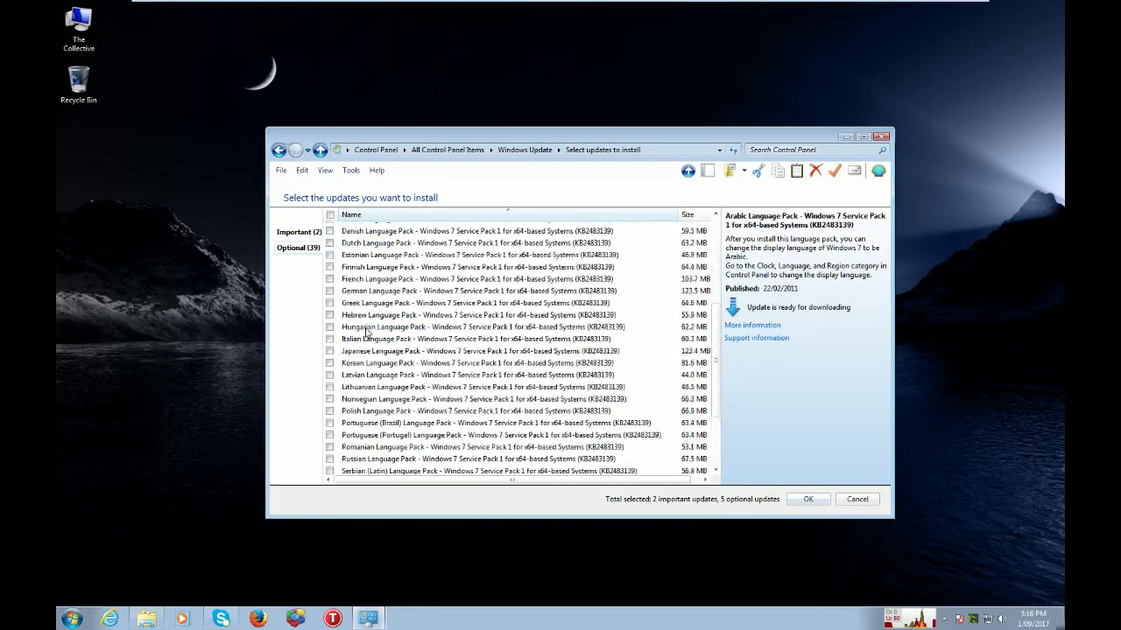
{"action": "left_click", "coordinate": [375, 453], "text": "shift"}
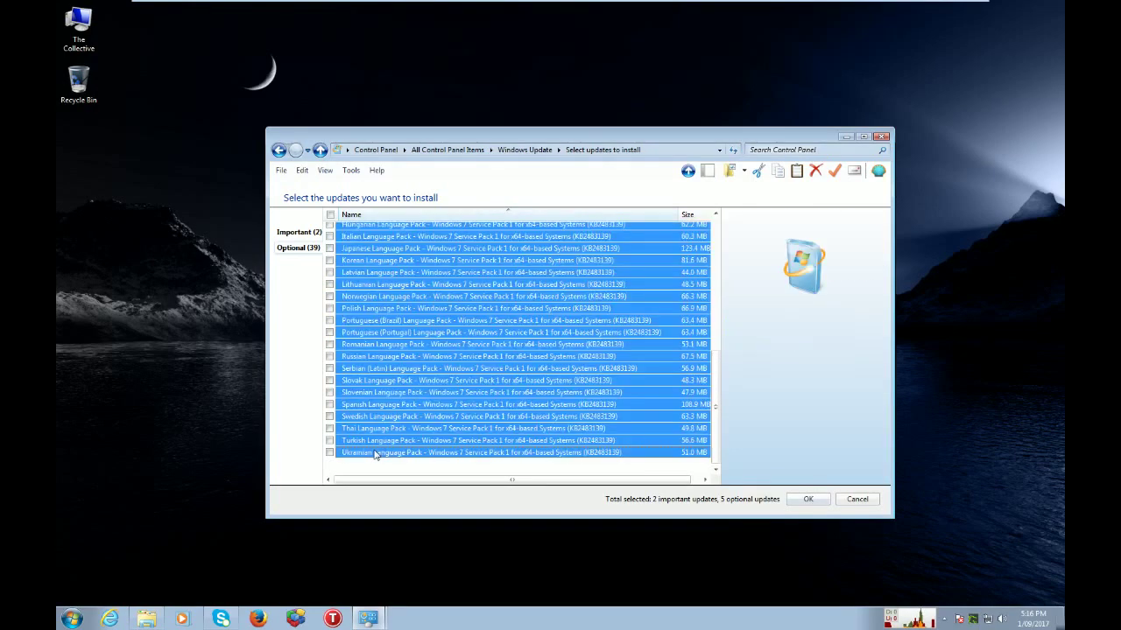
{"action": "scroll", "coordinate": [367, 429], "scroll_direction": "up", "scroll_amount": 7}
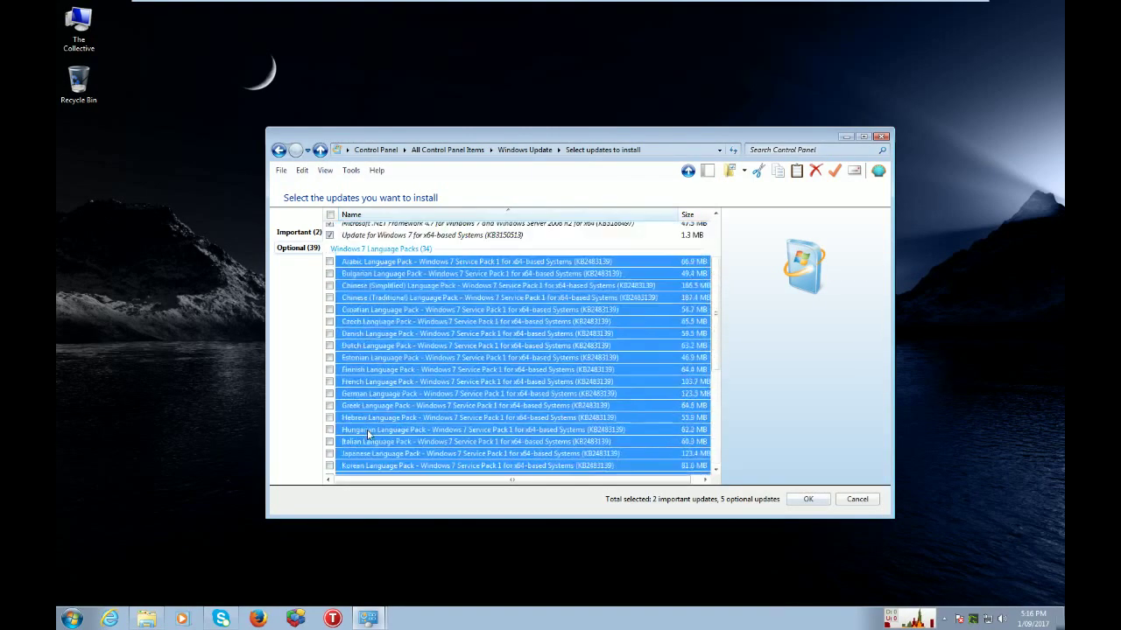
{"action": "right_click", "coordinate": [363, 332]}
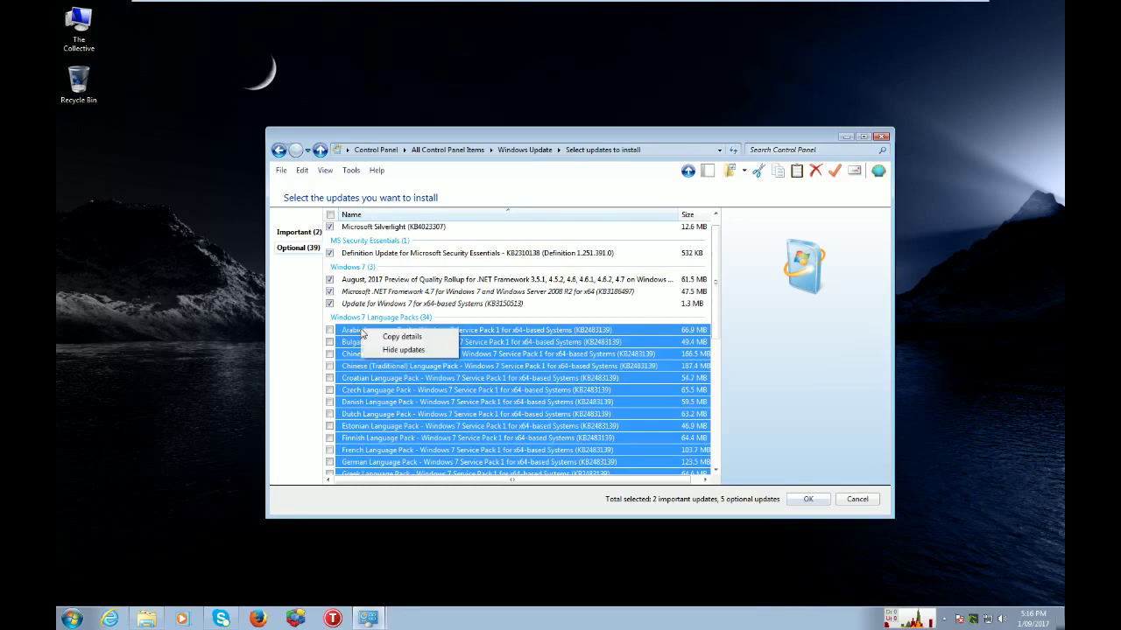
{"action": "left_click", "coordinate": [385, 349]}
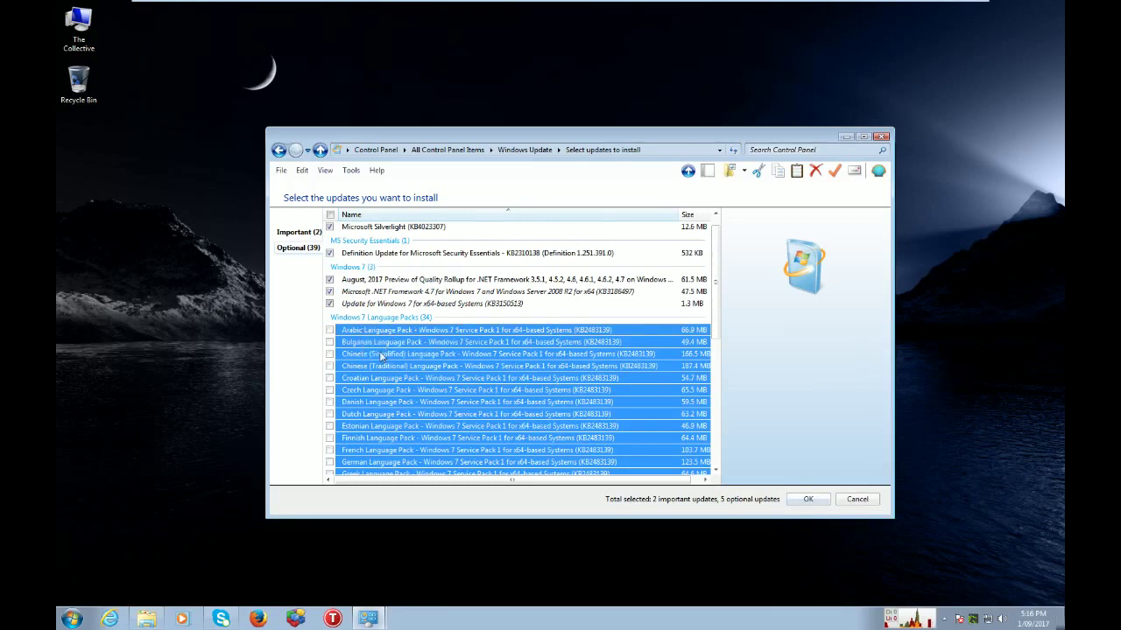
Check the language packs across the optional list and return to the important updates
{"action": "left_click", "coordinate": [367, 354]}
{"action": "scroll", "coordinate": [367, 356], "scroll_direction": "down", "scroll_amount": 7}
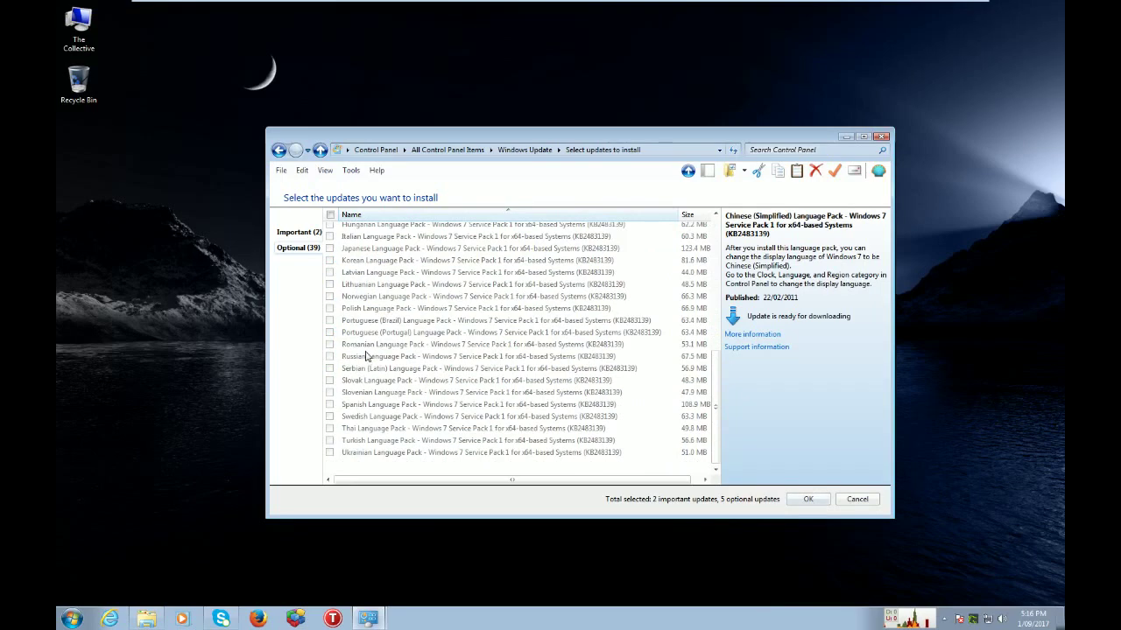
{"action": "scroll", "coordinate": [367, 357], "scroll_direction": "up", "scroll_amount": 10}
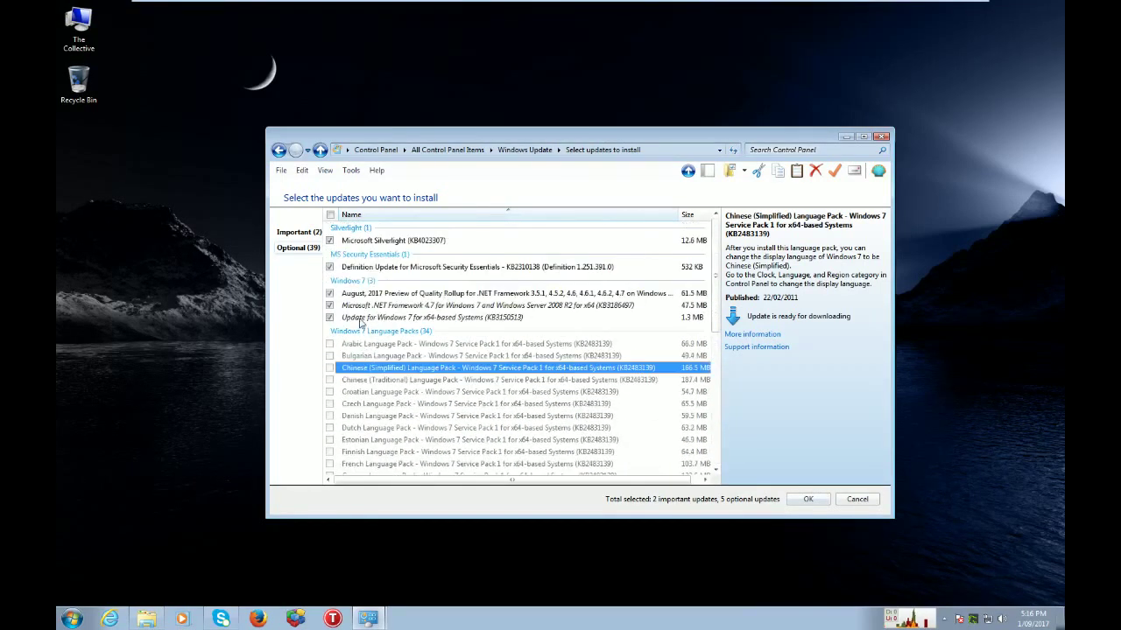
{"action": "left_click", "coordinate": [300, 233]}
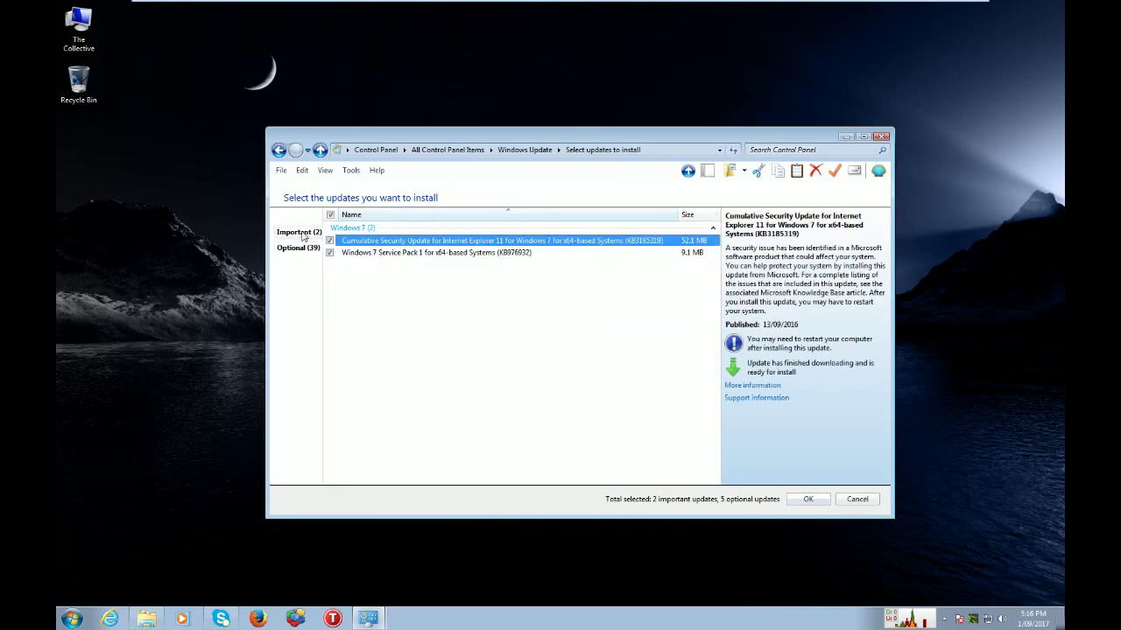
Start installing the selected important and optional updates, accept the Microsoft Silverlight license terms, and minimize Windows Update
{"action": "left_click", "coordinate": [800, 500]}
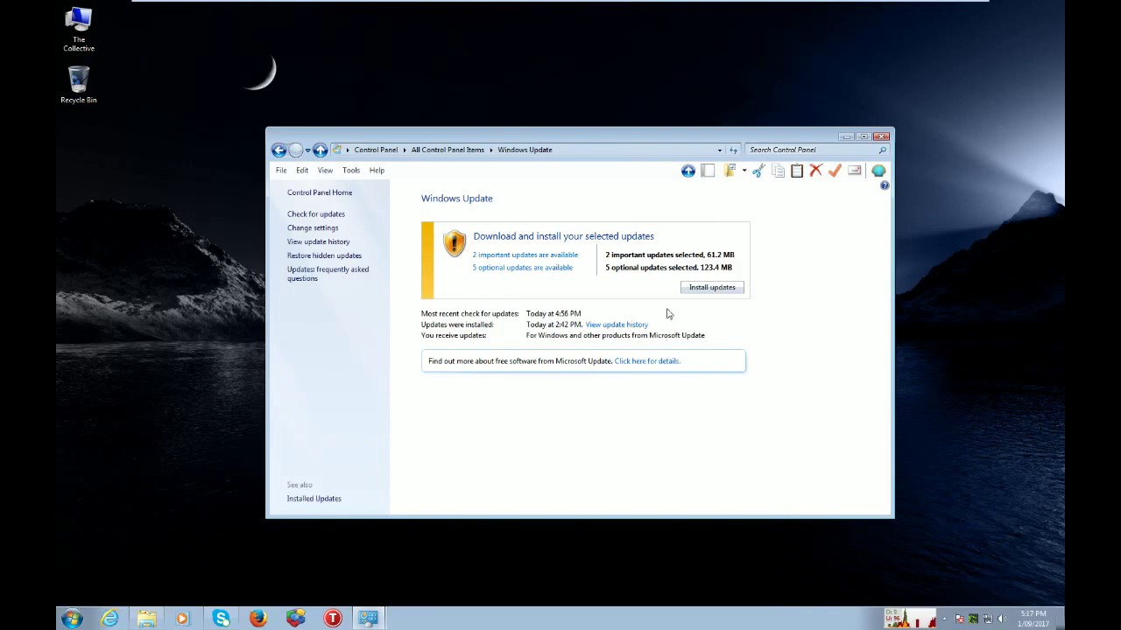
{"action": "left_click", "coordinate": [706, 287]}
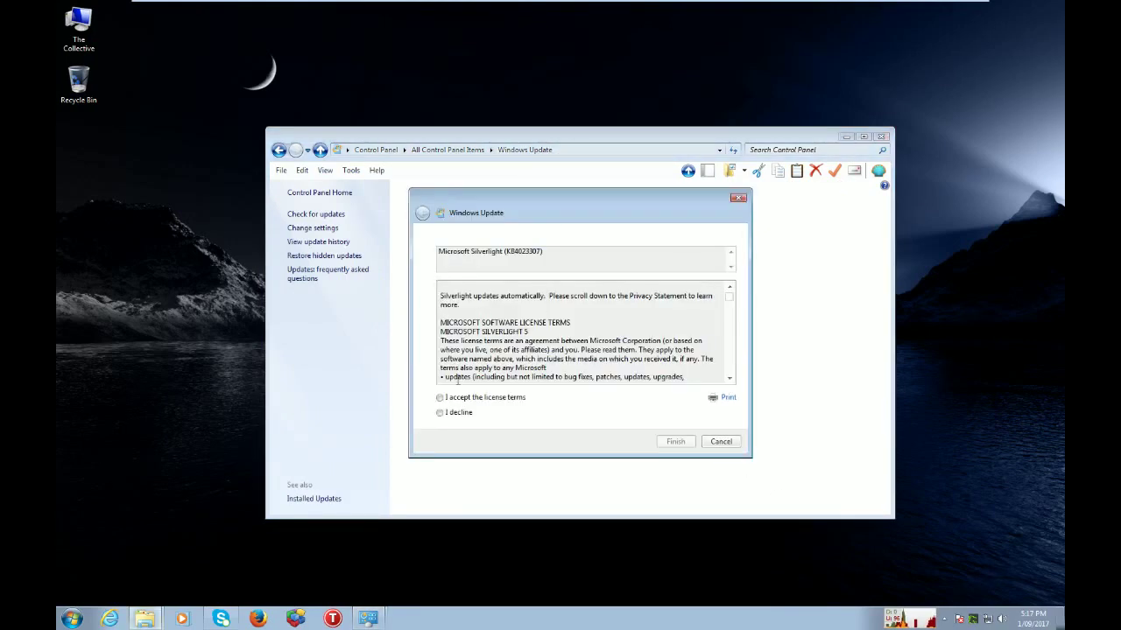
{"action": "left_click", "coordinate": [441, 399]}
{"action": "left_click", "coordinate": [675, 443]}
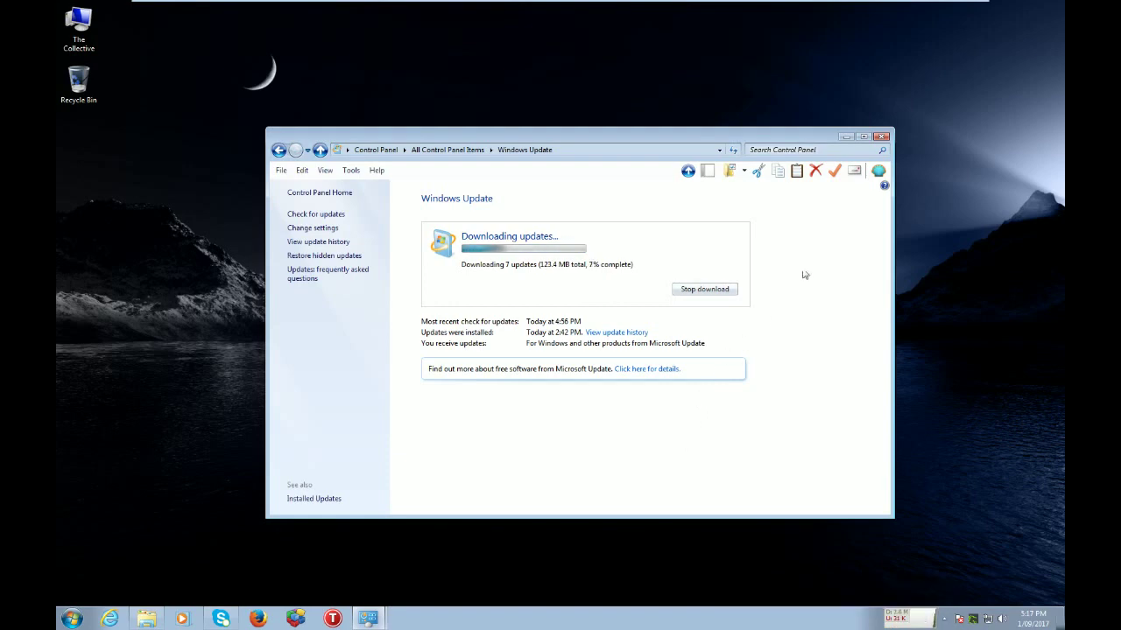
{"action": "left_click", "coordinate": [846, 137]}
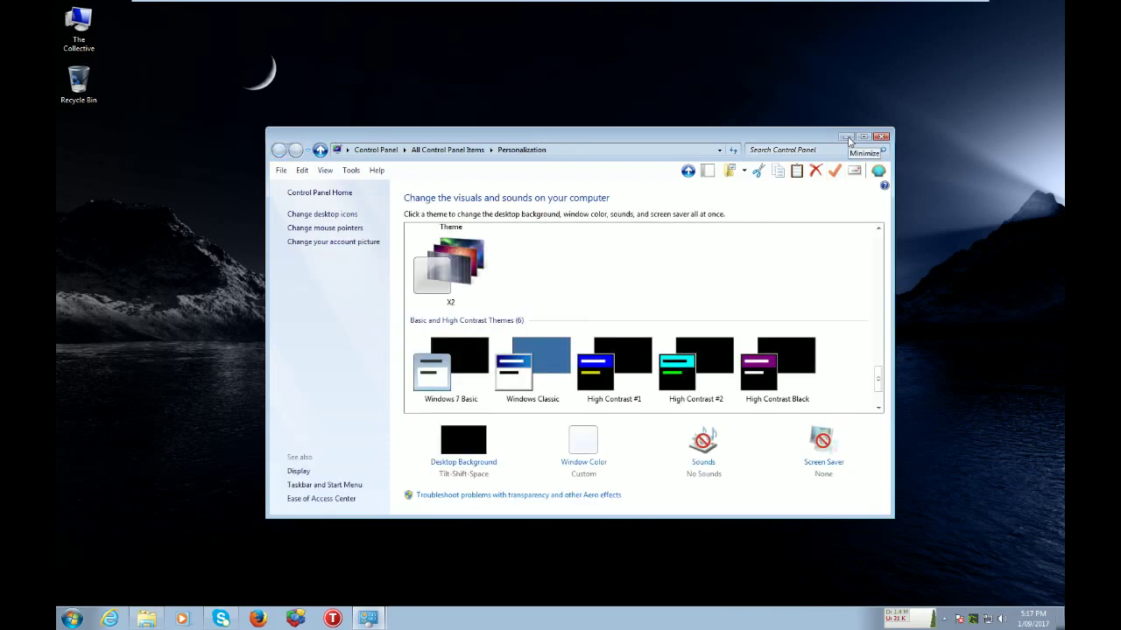
Review the sound scheme in the Sound settings, then close and reopen Personalization
{"action": "left_click", "coordinate": [692, 474]}
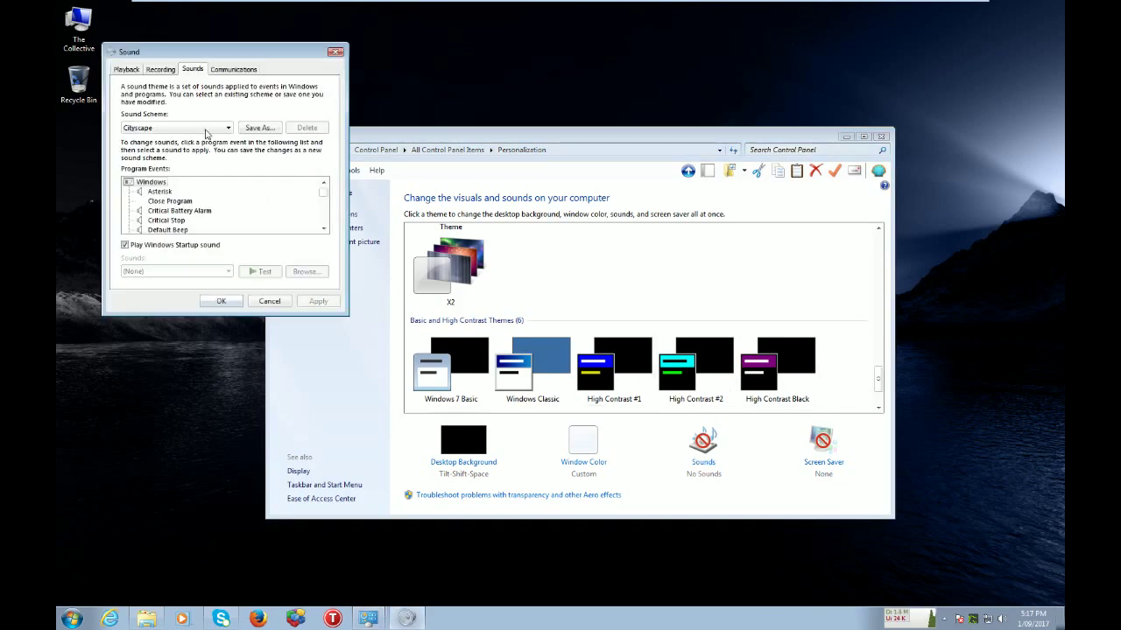
{"action": "left_click", "coordinate": [222, 302]}
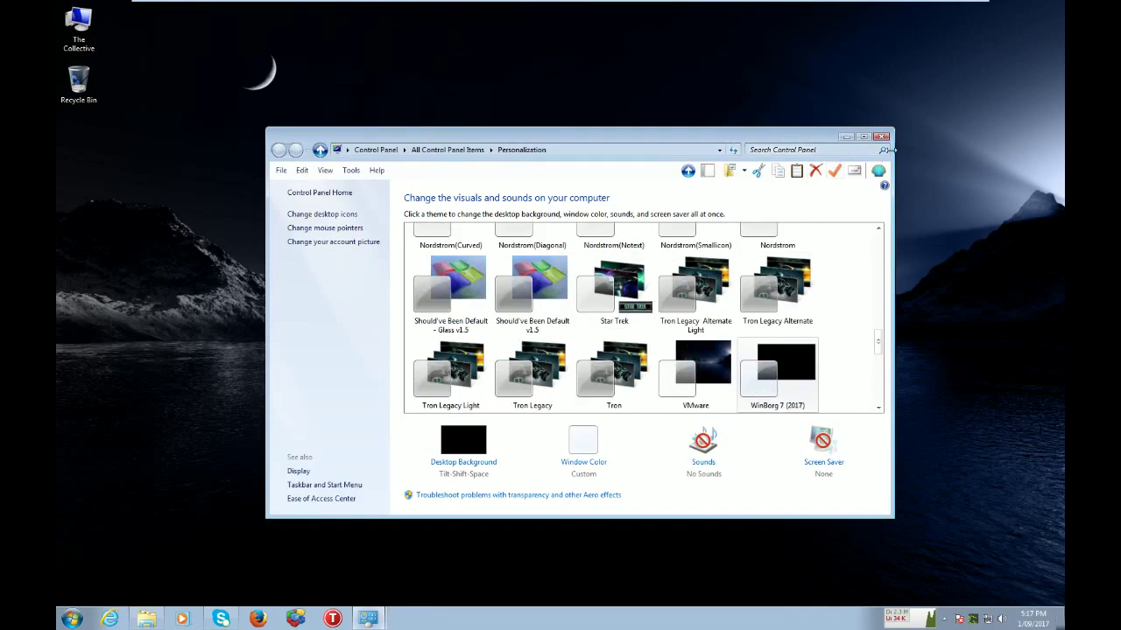
{"action": "left_click", "coordinate": [882, 137]}
{"action": "right_click", "coordinate": [837, 253]}
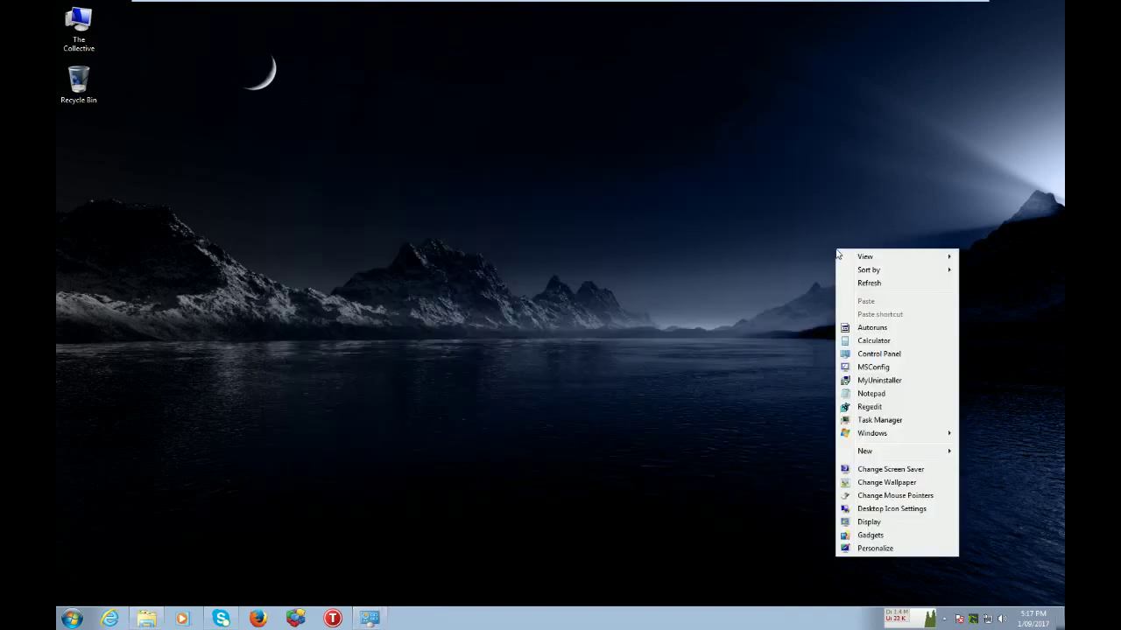
{"action": "left_click", "coordinate": [853, 545]}
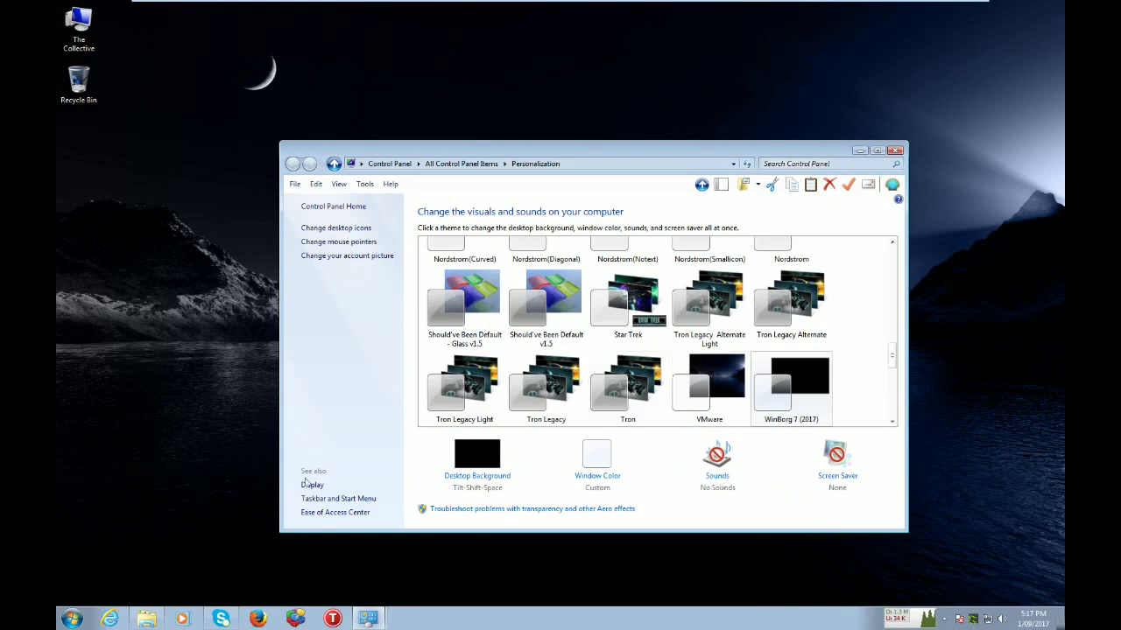
Browse the Pictures and Documents libraries in Windows Explorer, then close the Explorer and Personalization windows
{"action": "left_click", "coordinate": [146, 618]}
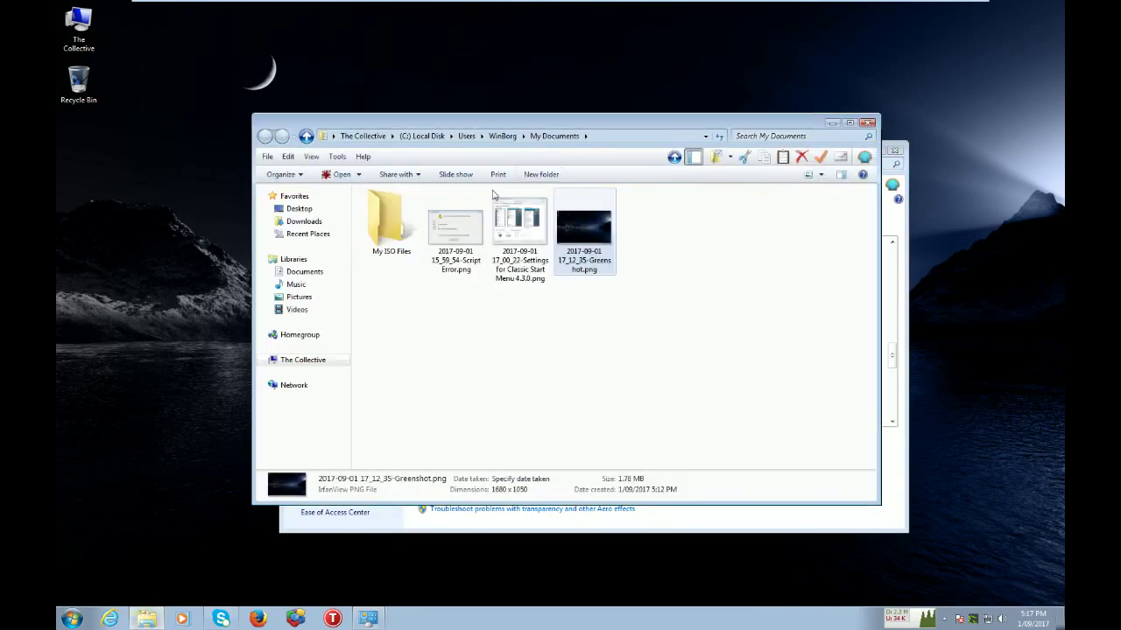
{"action": "left_click", "coordinate": [301, 309]}
{"action": "left_click", "coordinate": [301, 296]}
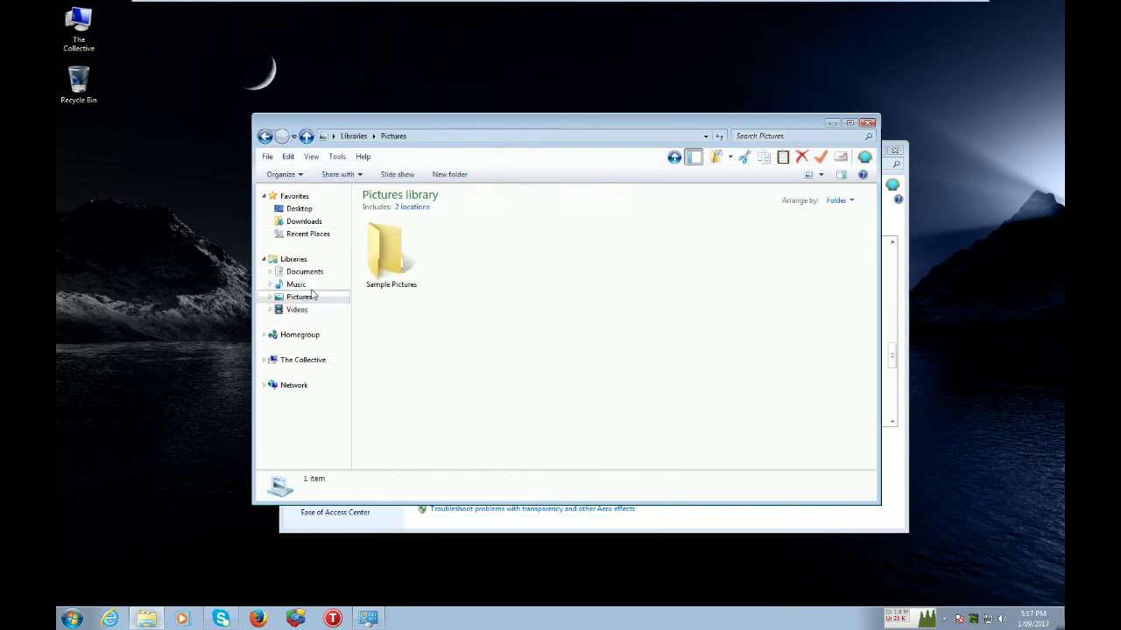
{"action": "left_click", "coordinate": [306, 272]}
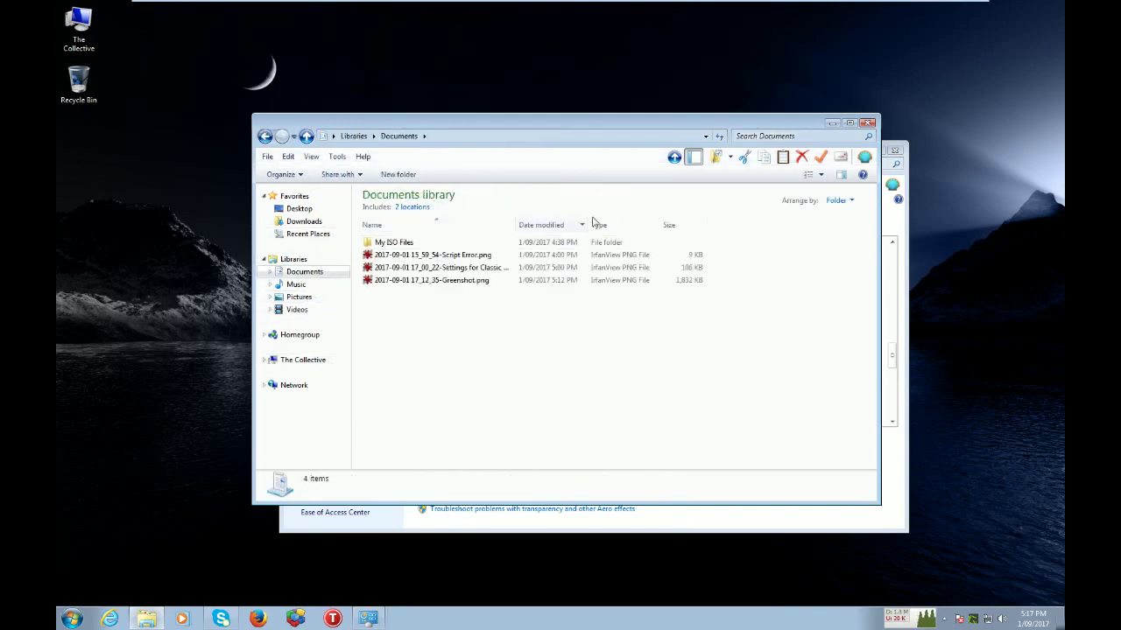
{"action": "left_click", "coordinate": [868, 122]}
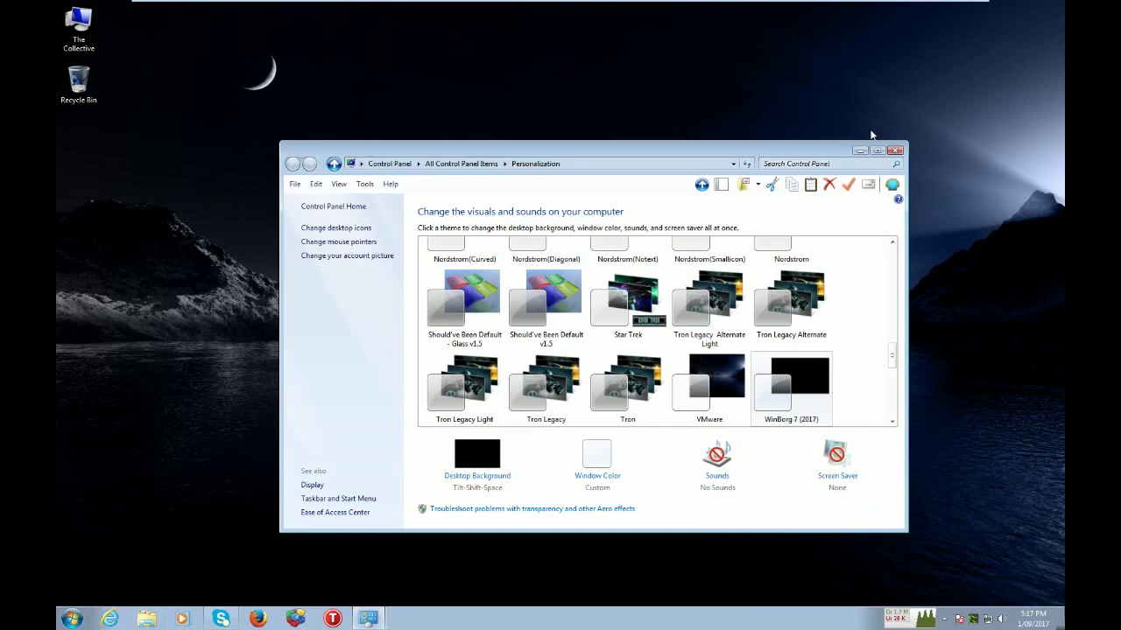
{"action": "left_click", "coordinate": [897, 151]}
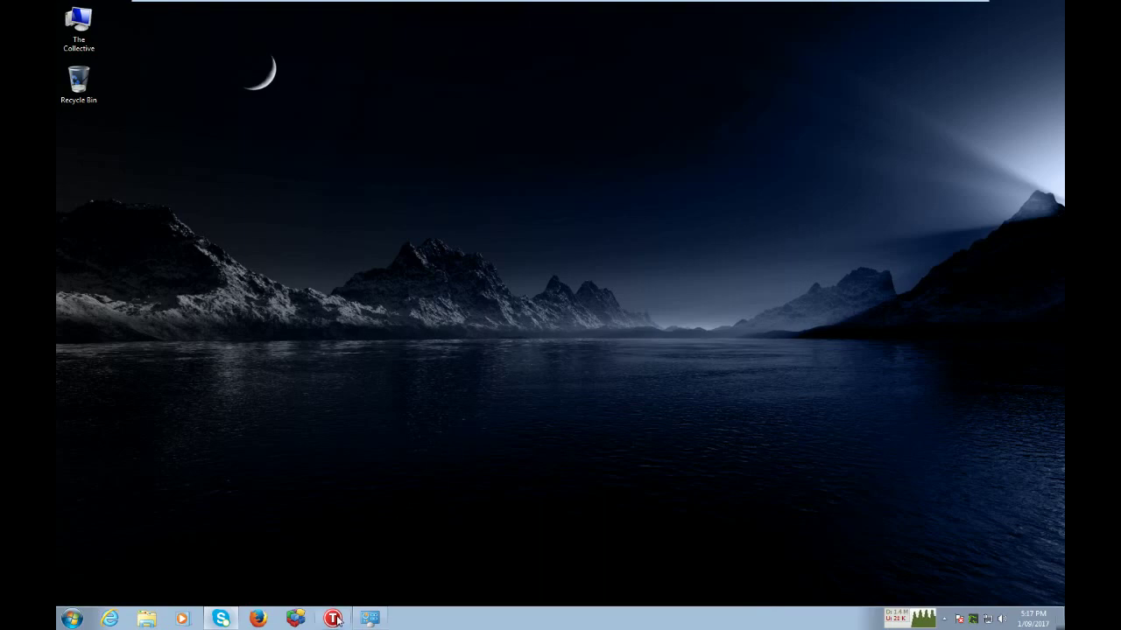
Look through the list of all installed programs in the Start menu
{"action": "mouse_move", "coordinate": [221, 617]}
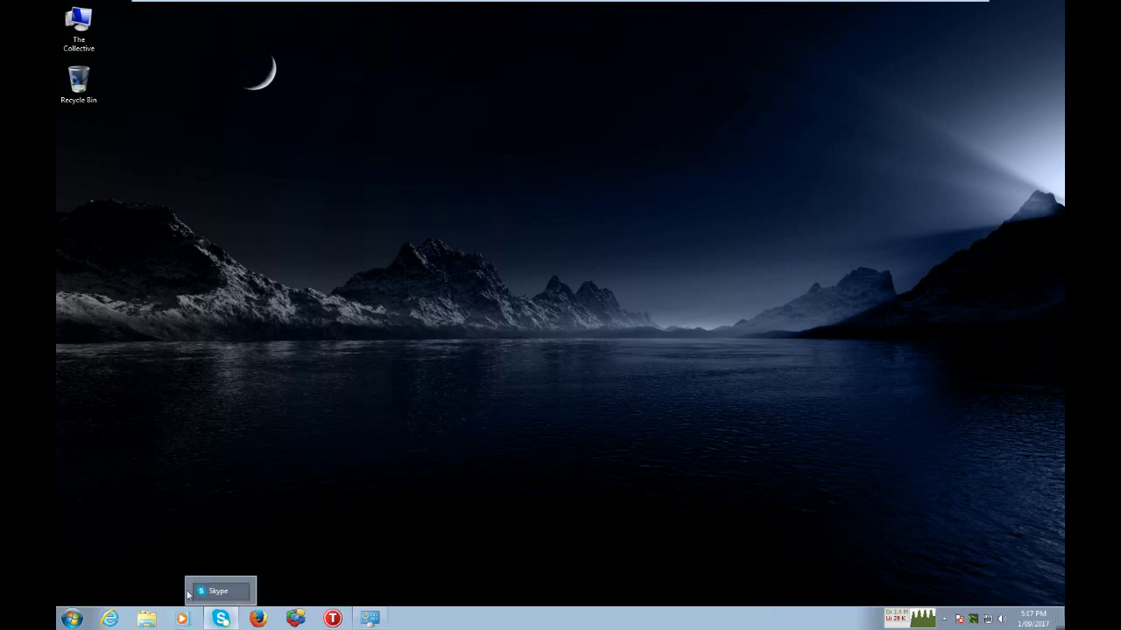
{"action": "left_click", "coordinate": [72, 619]}
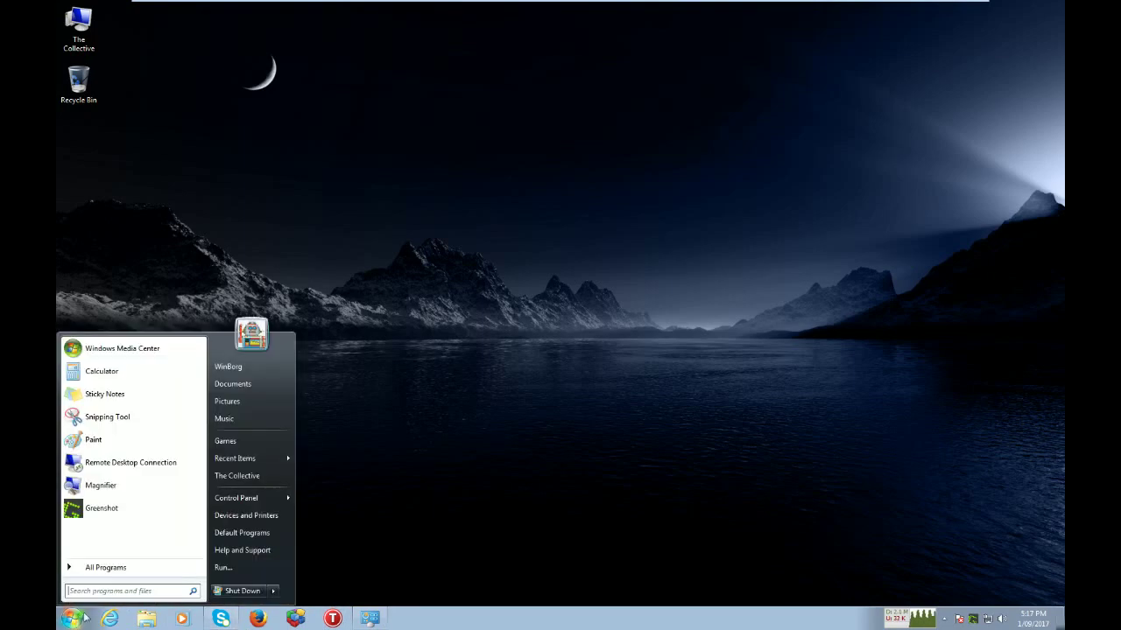
{"action": "left_click", "coordinate": [119, 571]}
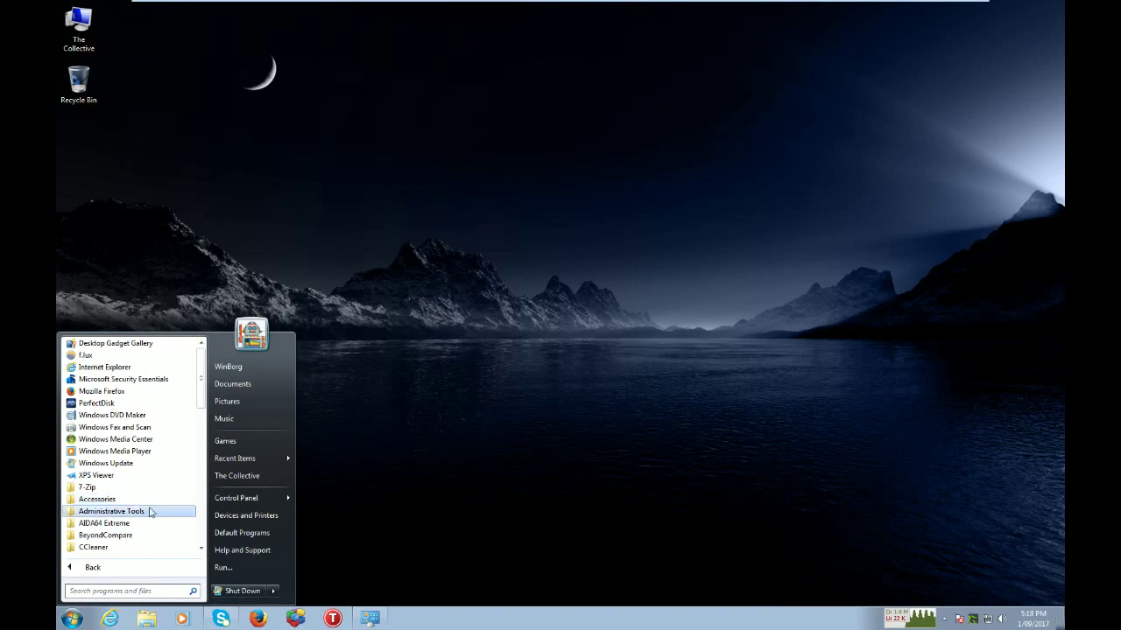
{"action": "left_click", "coordinate": [153, 571]}
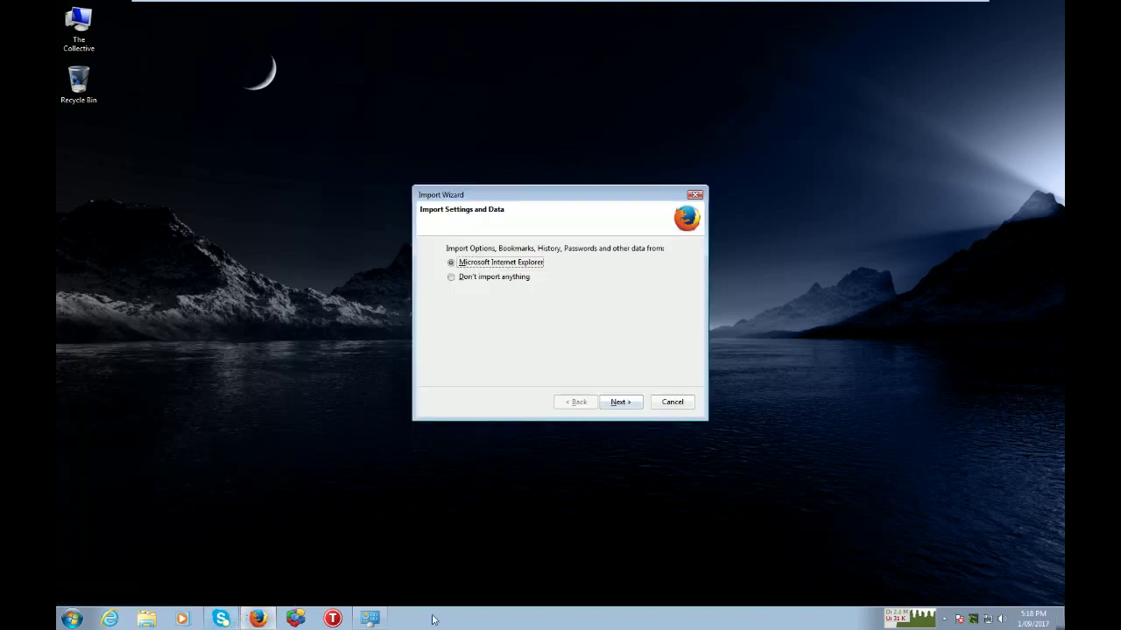
Import the Microsoft Internet Explorer settings and data into Firefox and finish the import wizard
{"action": "left_click", "coordinate": [629, 408]}
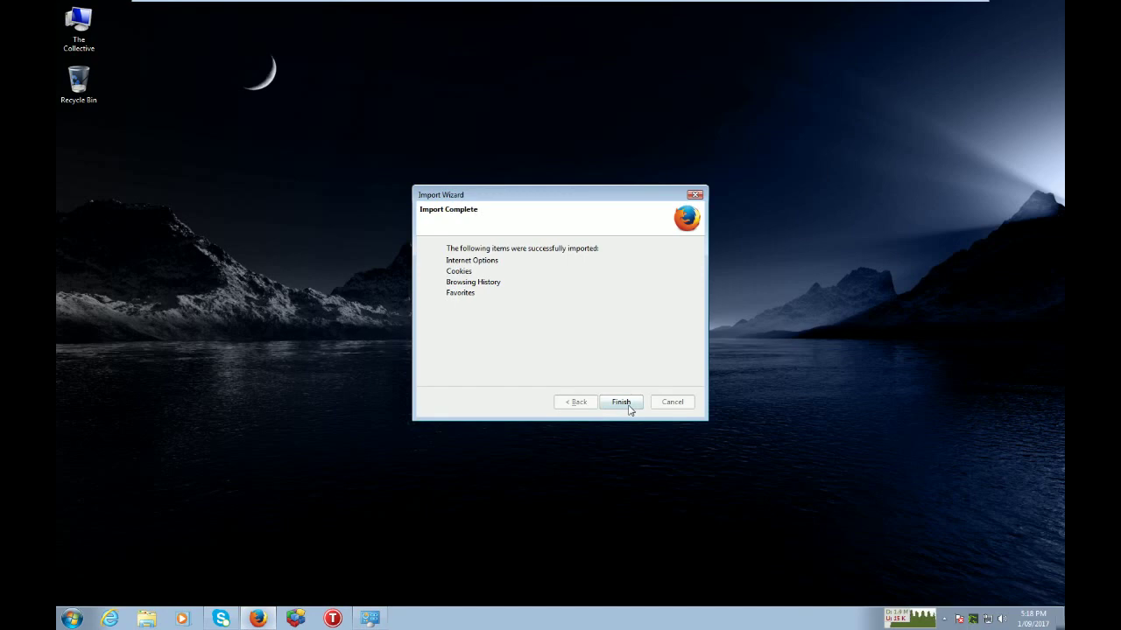
{"action": "left_click", "coordinate": [622, 402]}
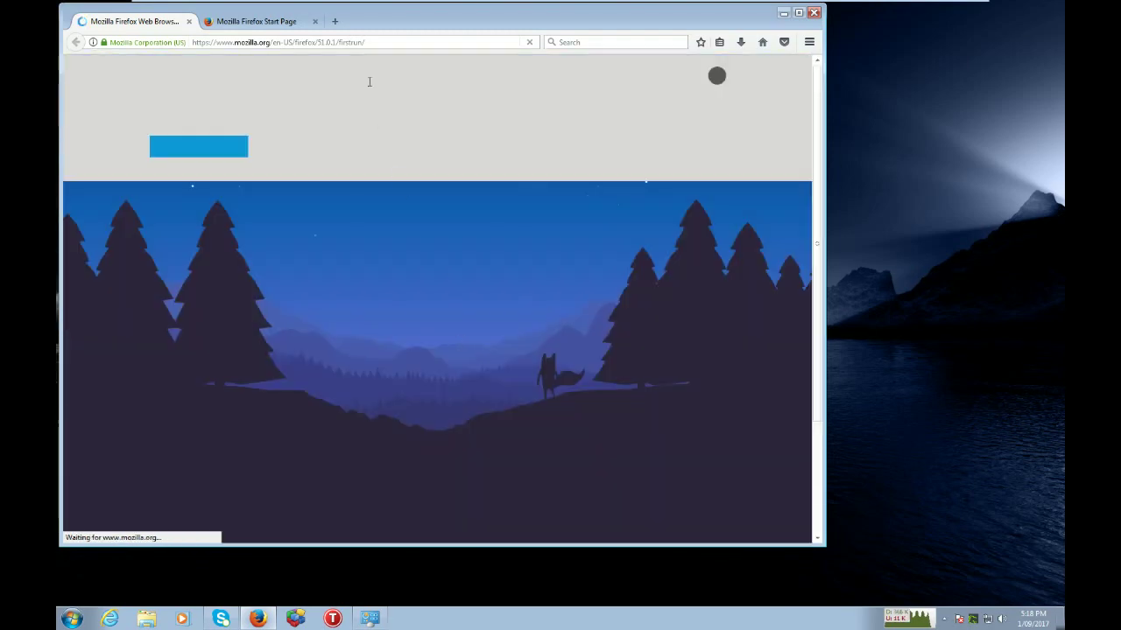
Open nvidia.com in a new browser tab and choose the United States site
{"action": "left_click", "coordinate": [334, 21]}
{"action": "type", "text": "nvid"}
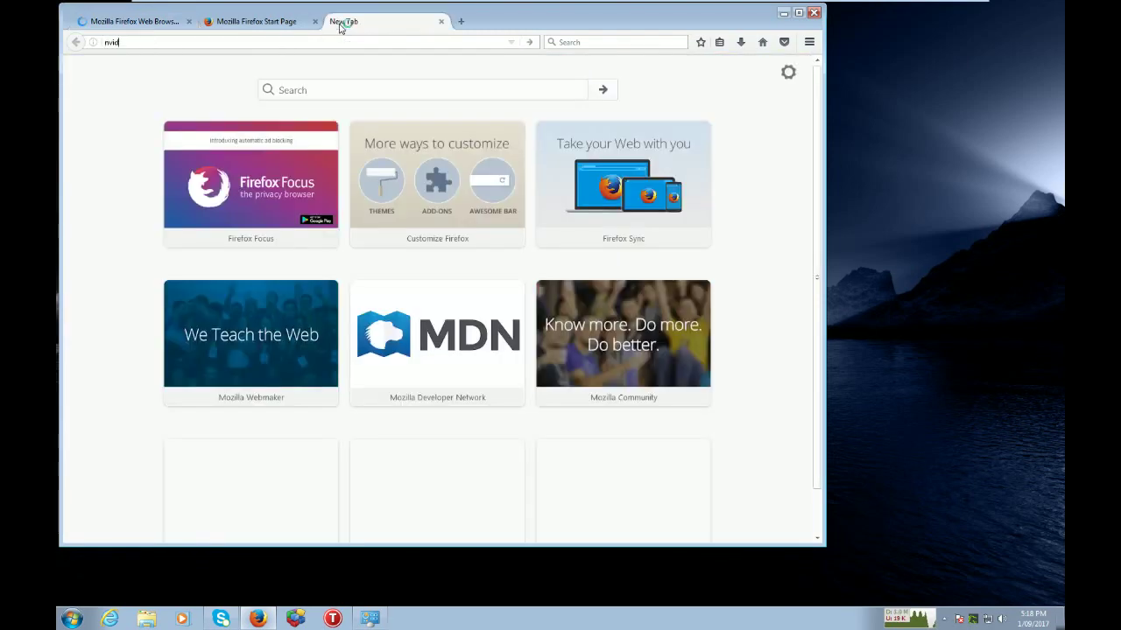
{"action": "type", "text": "ia.com"}
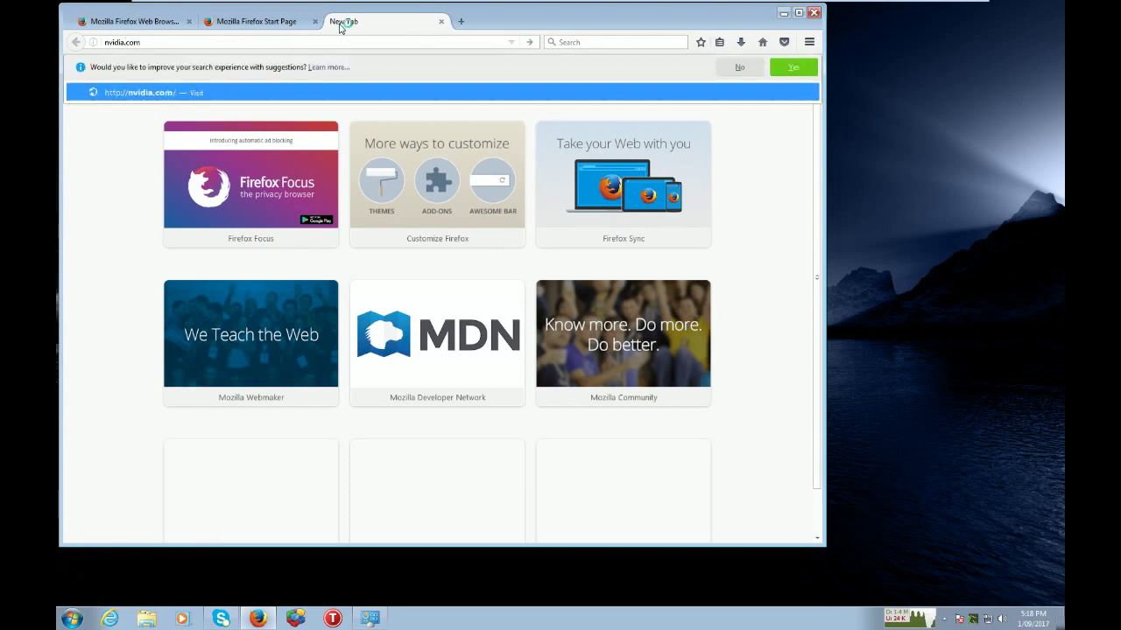
{"action": "key", "text": "Return"}
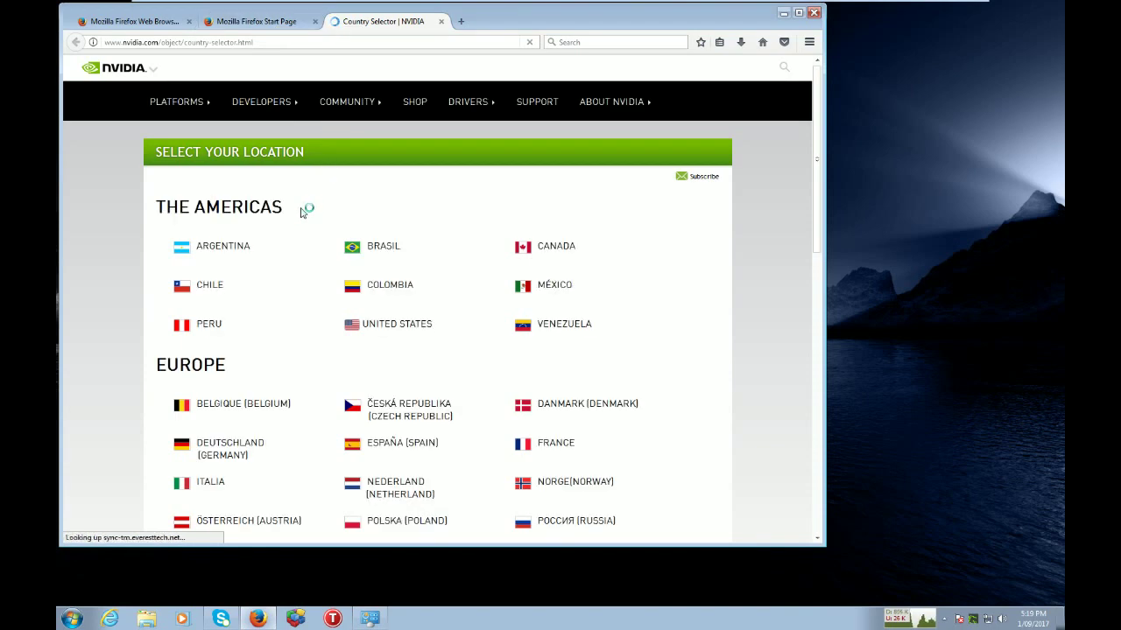
{"action": "left_click", "coordinate": [383, 329]}
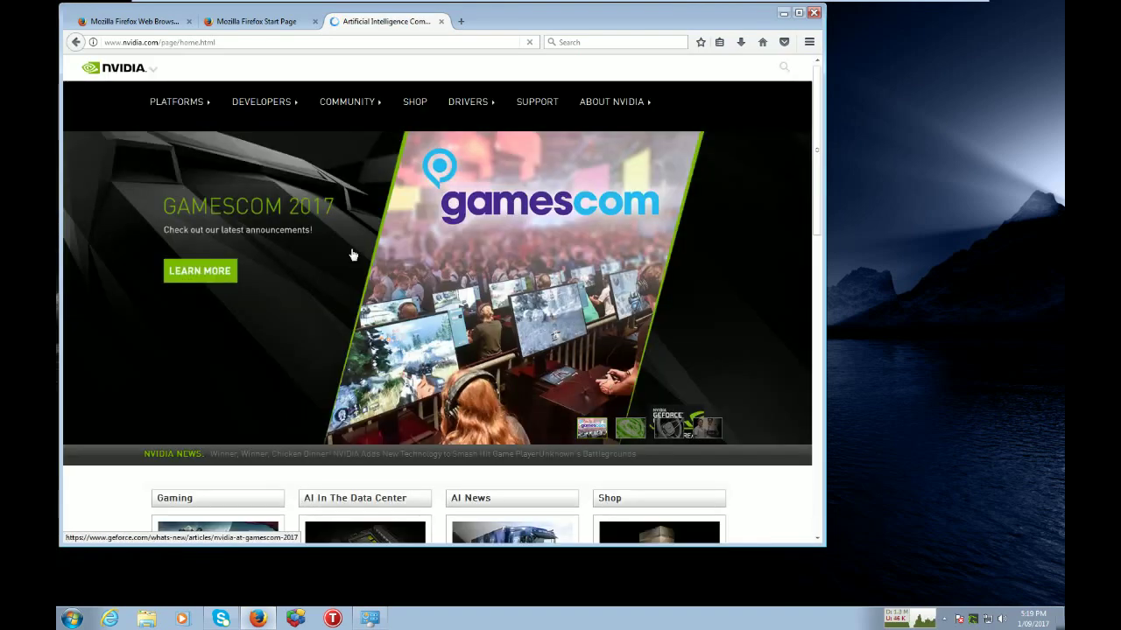
Go to the NVIDIA Support page and open its driver downloads page for finding the latest drivers
{"action": "left_click", "coordinate": [552, 104]}
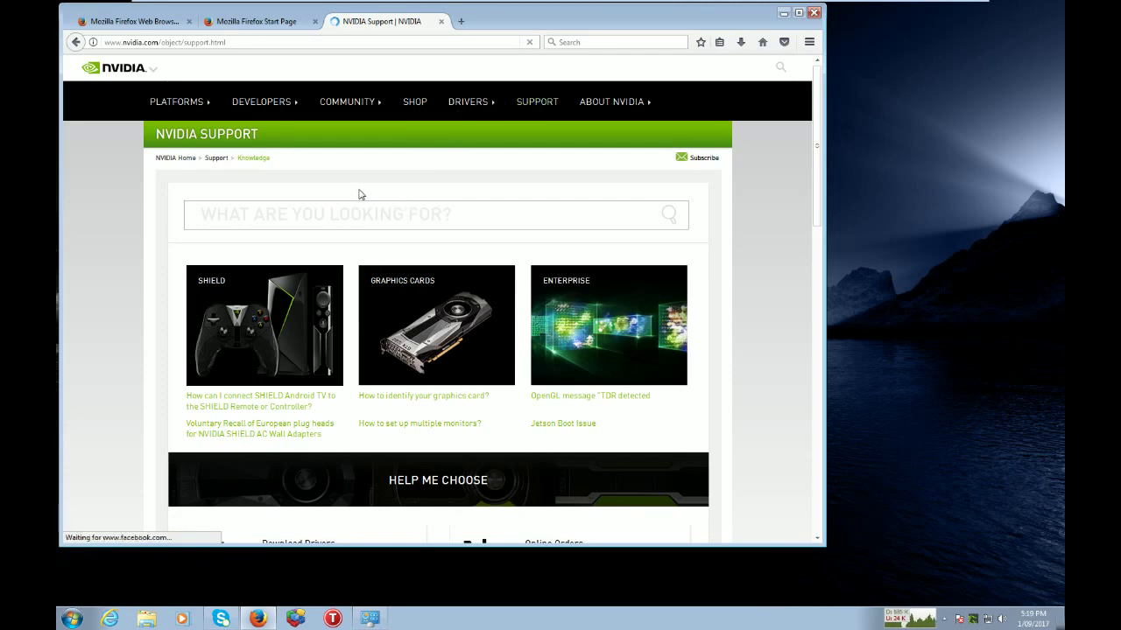
{"action": "scroll", "coordinate": [359, 194], "scroll_direction": "down", "scroll_amount": 3}
{"action": "scroll", "coordinate": [350, 262], "scroll_direction": "down", "scroll_amount": 3}
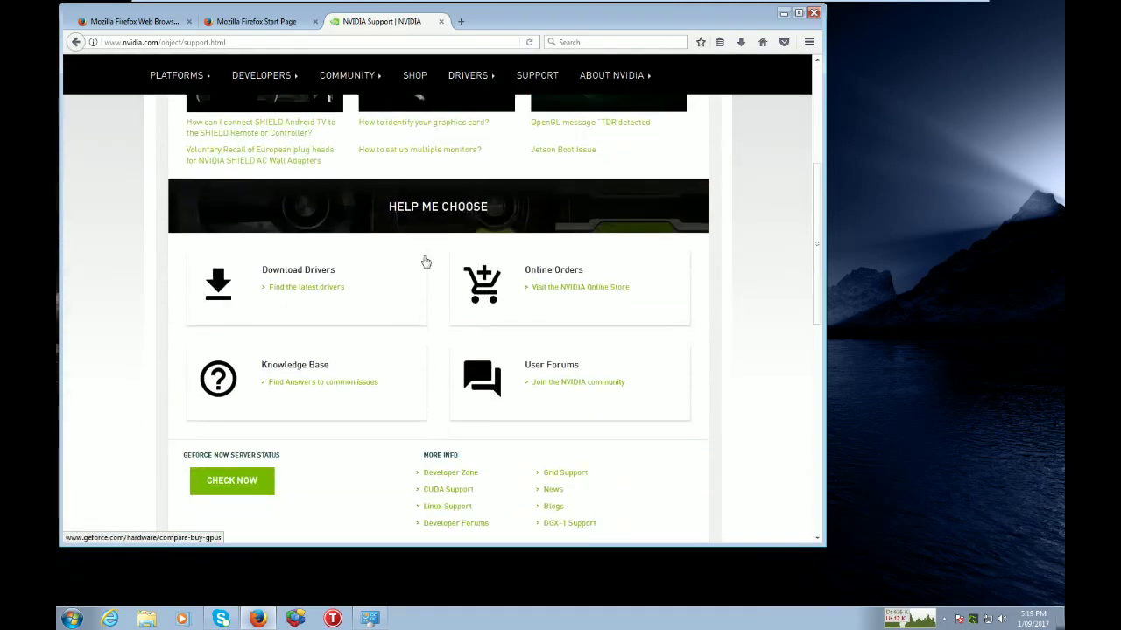
{"action": "left_click", "coordinate": [327, 281]}
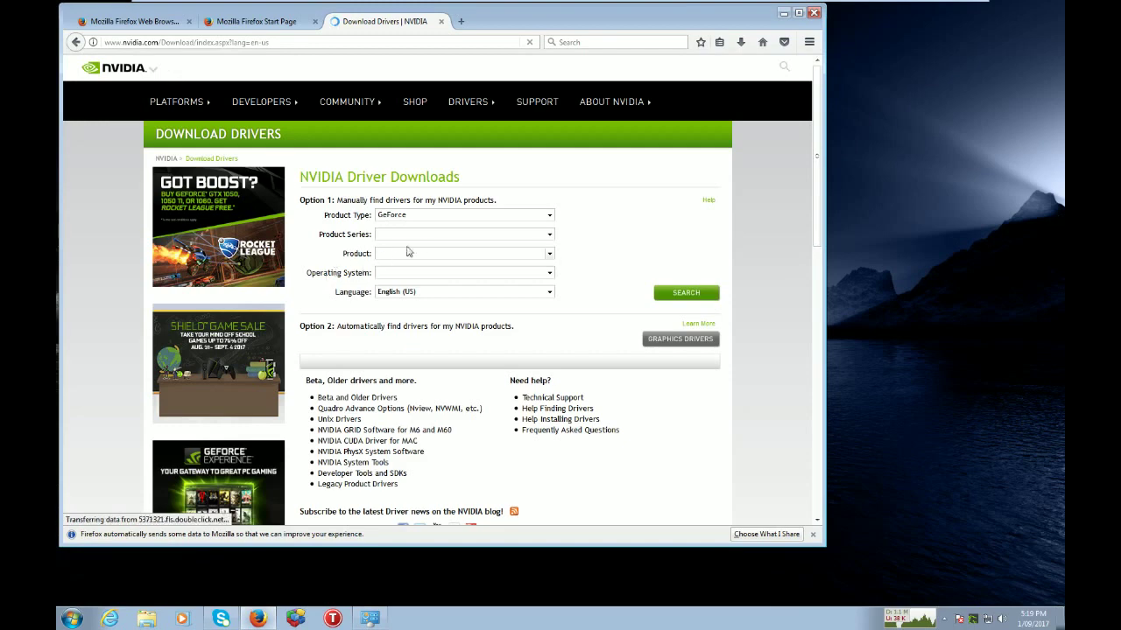
Set the product series for the manual driver search to GeForce 900 Series
{"action": "left_click", "coordinate": [422, 234]}
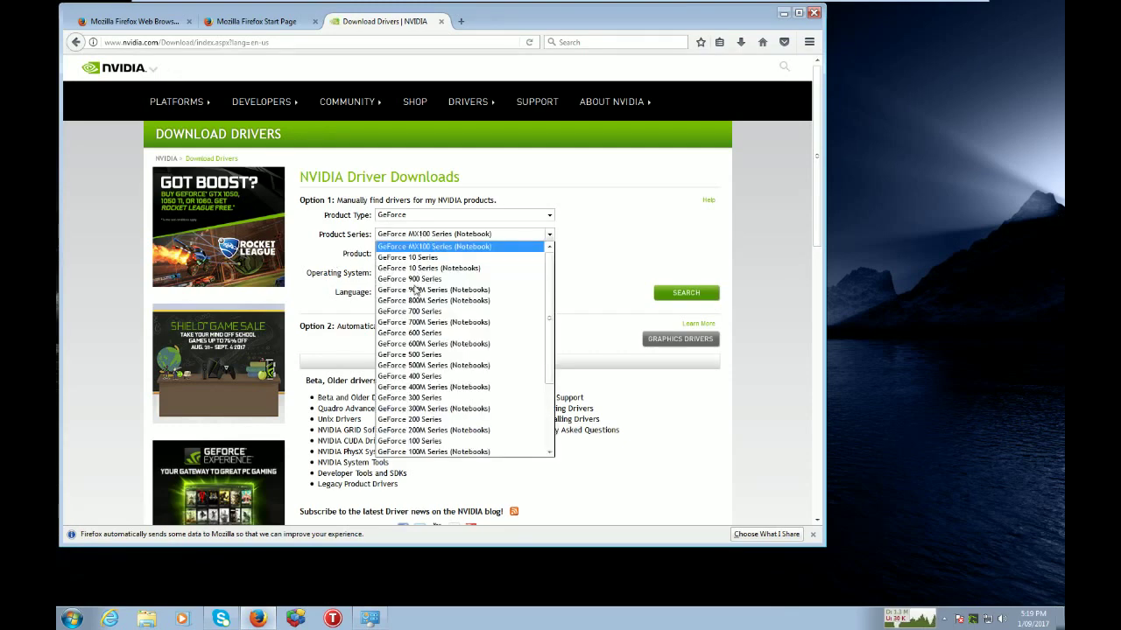
{"action": "scroll", "coordinate": [411, 302], "scroll_direction": "down", "scroll_amount": 1}
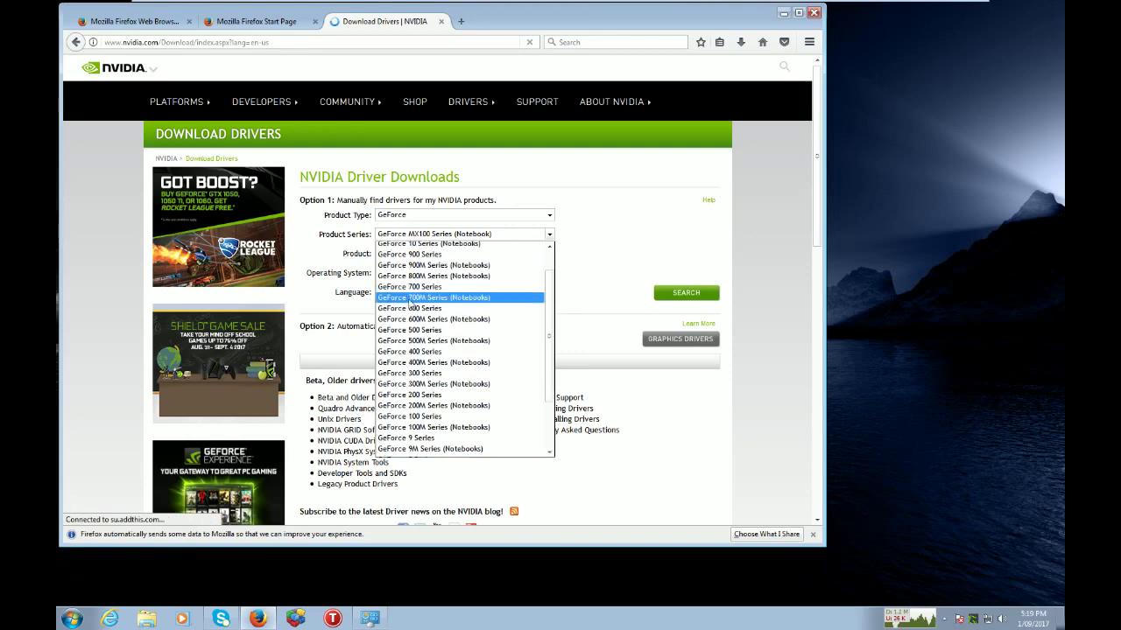
{"action": "scroll", "coordinate": [410, 302], "scroll_direction": "down", "scroll_amount": 2}
{"action": "scroll", "coordinate": [410, 302], "scroll_direction": "up", "scroll_amount": 3}
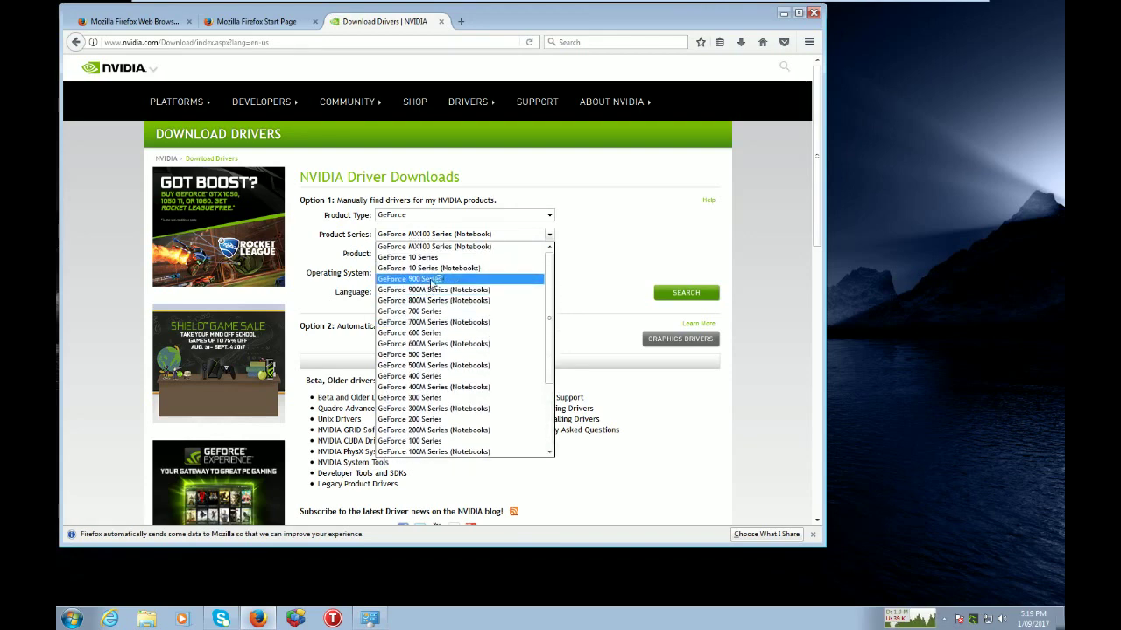
{"action": "left_click", "coordinate": [432, 280]}
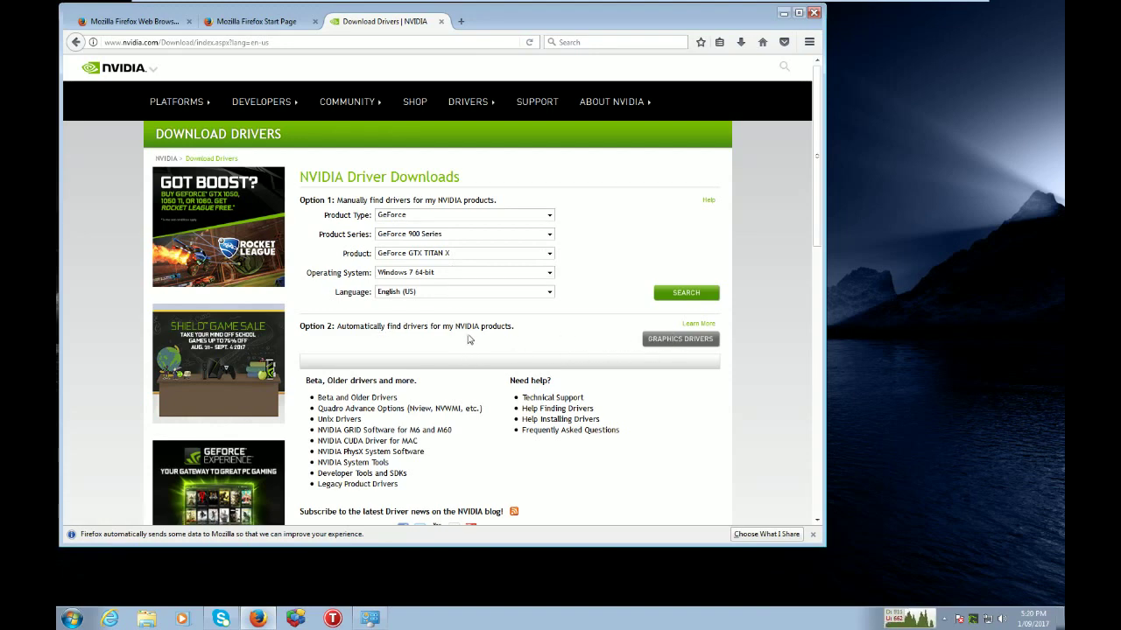
Start NVIDIA's automatic graphics driver scan of the system instead of the manual driver search
{"action": "scroll", "coordinate": [452, 327], "scroll_direction": "down", "scroll_amount": 3}
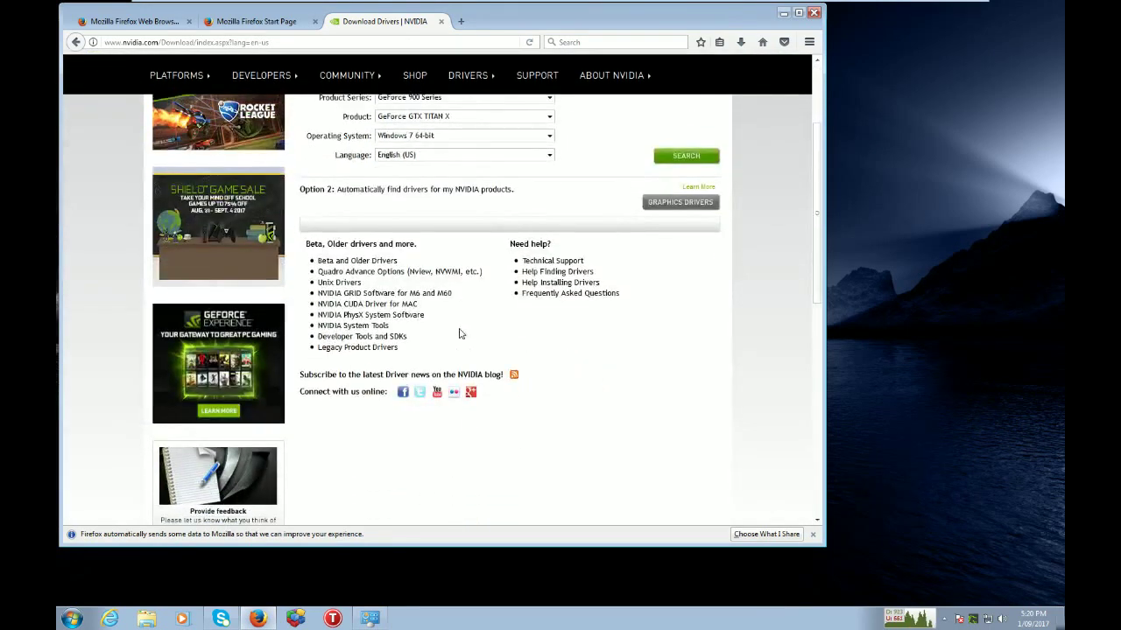
{"action": "scroll", "coordinate": [460, 334], "scroll_direction": "up", "scroll_amount": 2}
{"action": "scroll", "coordinate": [461, 333], "scroll_direction": "up", "scroll_amount": 2}
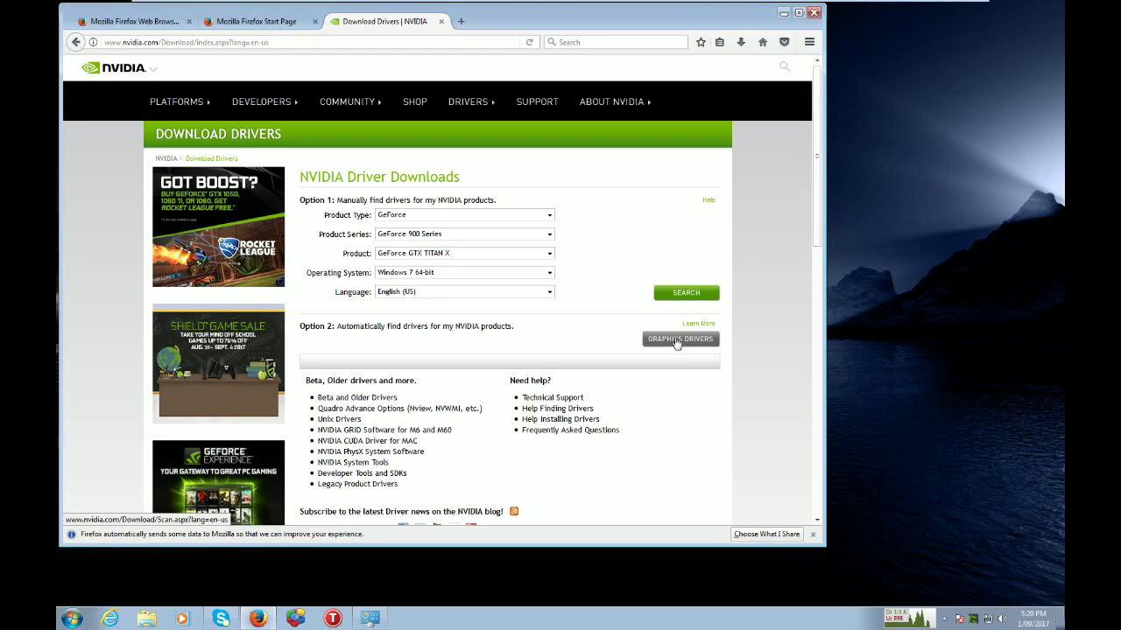
{"action": "left_click", "coordinate": [677, 343]}
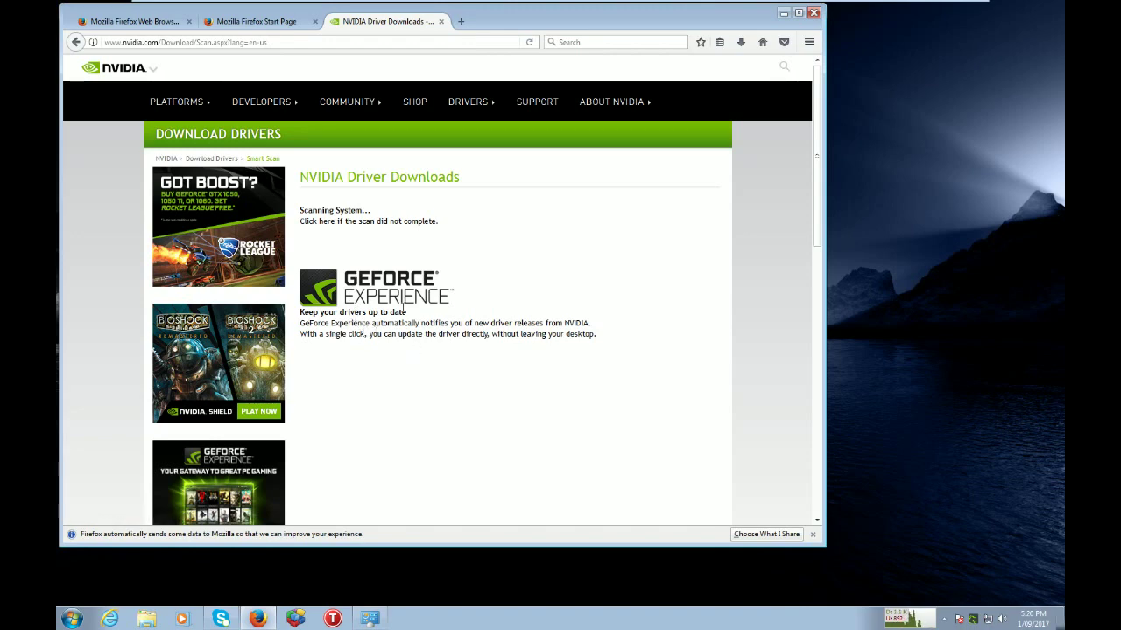
Open the GeForce Experience page from the NVIDIA driver scan page
{"action": "left_click", "coordinate": [374, 292]}
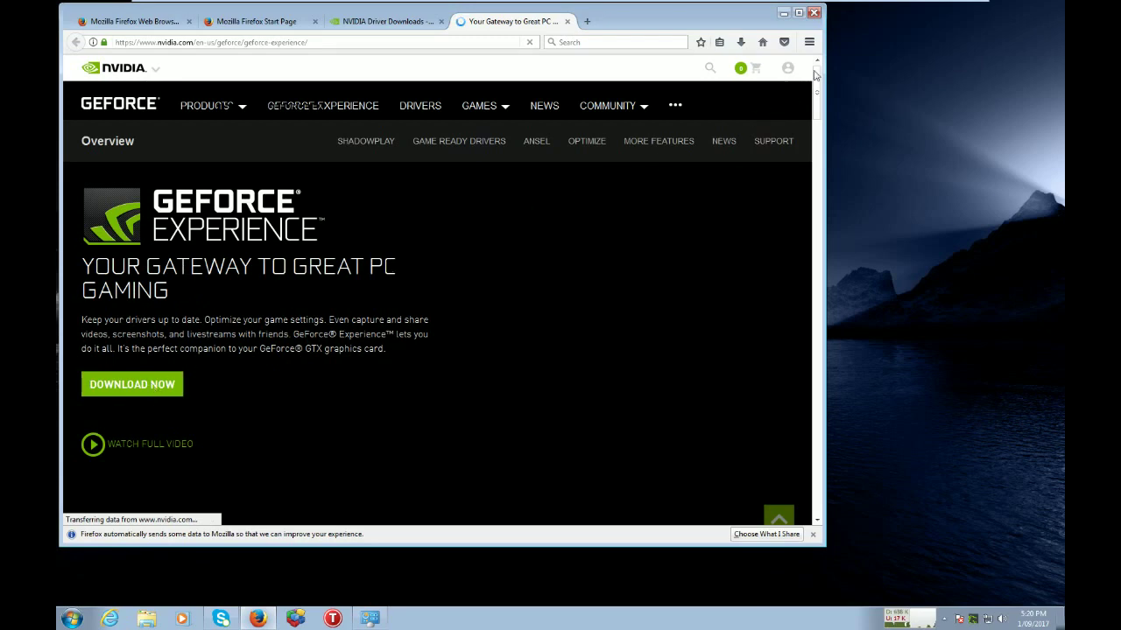
Search Firefox's available add-ons for "ad block plus" and install Adblock Plus
{"action": "left_click", "coordinate": [810, 42]}
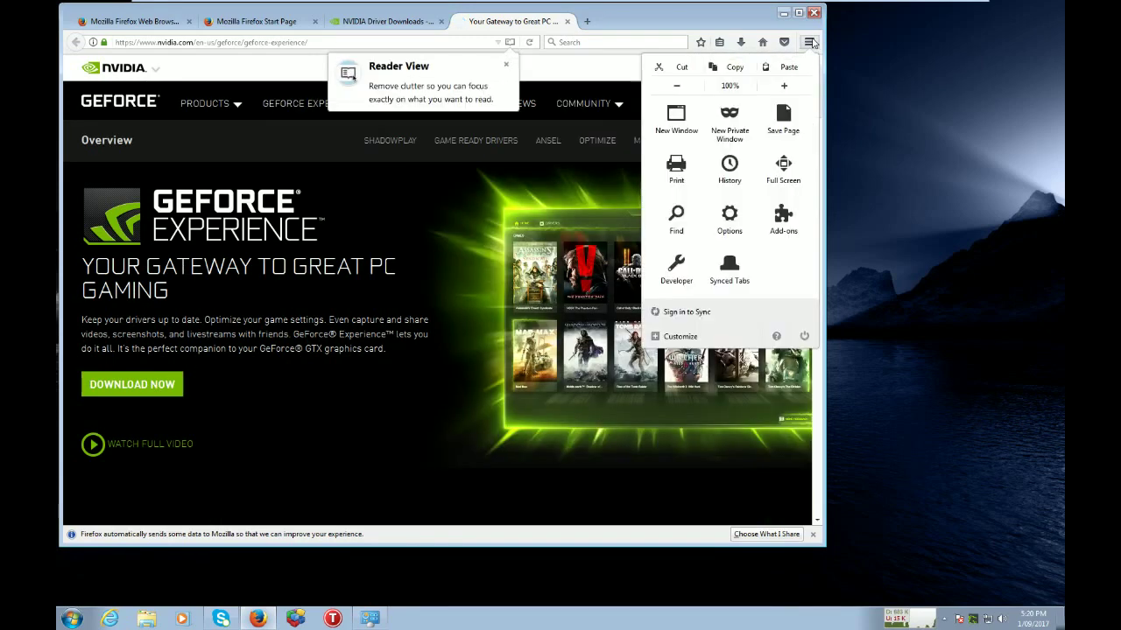
{"action": "left_click", "coordinate": [782, 223]}
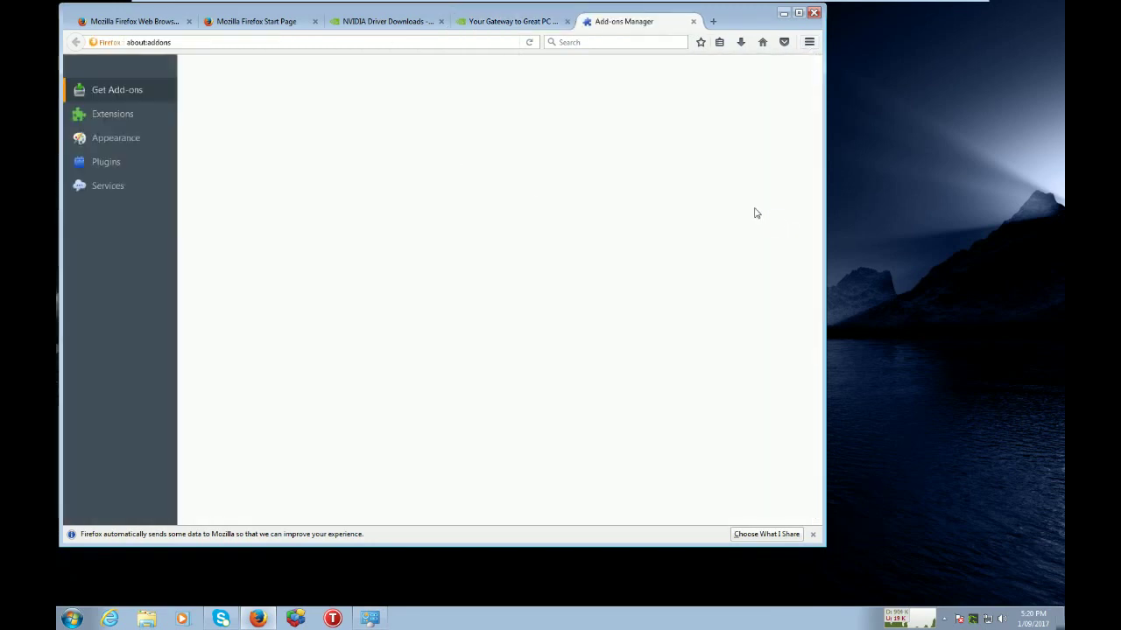
{"action": "left_click", "coordinate": [108, 116]}
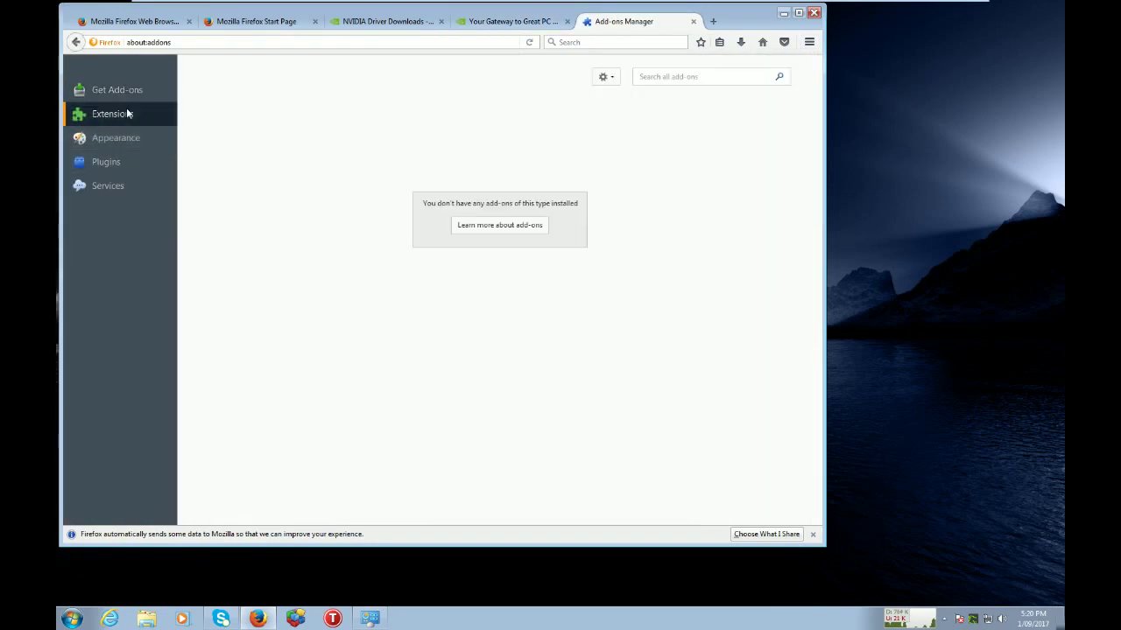
{"action": "left_click", "coordinate": [674, 75]}
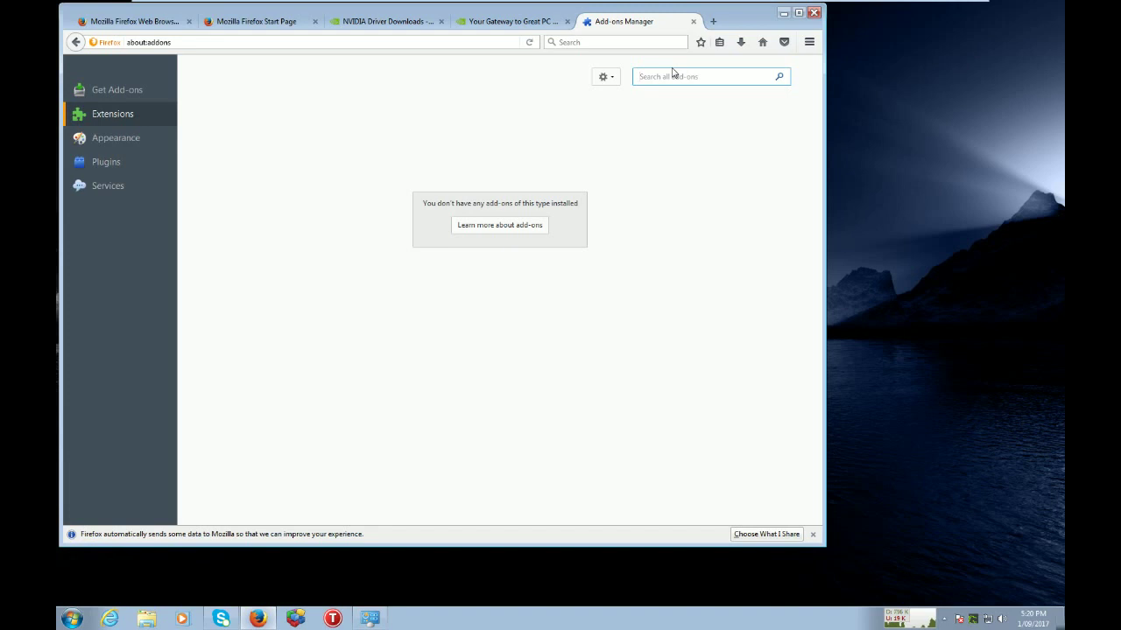
{"action": "type", "text": "ad block plus"}
{"action": "key", "text": "Return"}
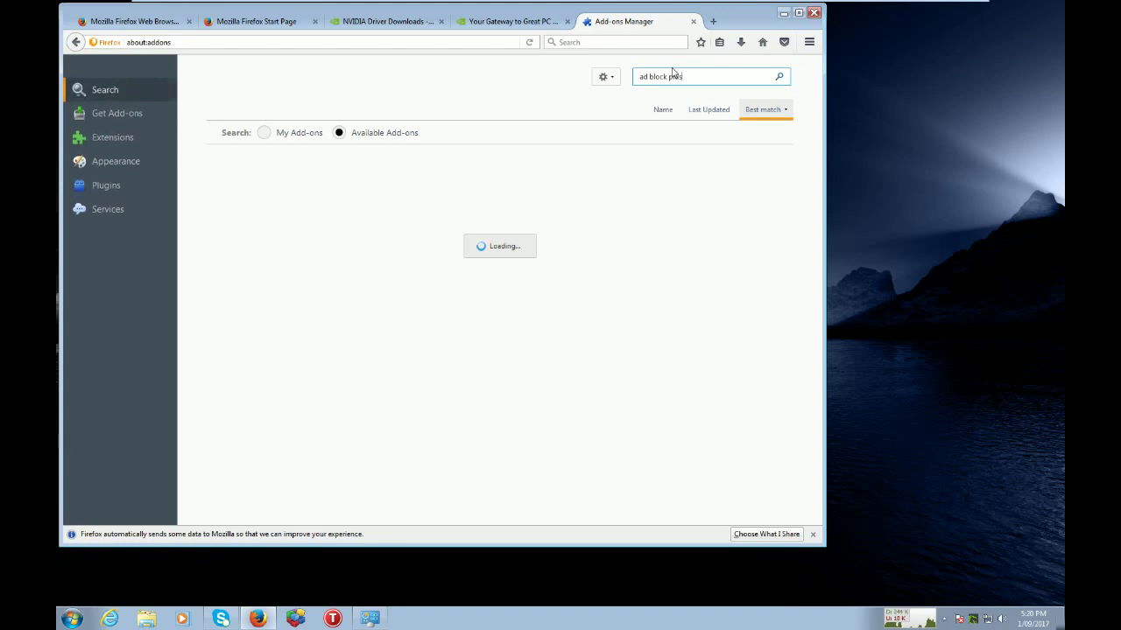
{"action": "left_click", "coordinate": [750, 166]}
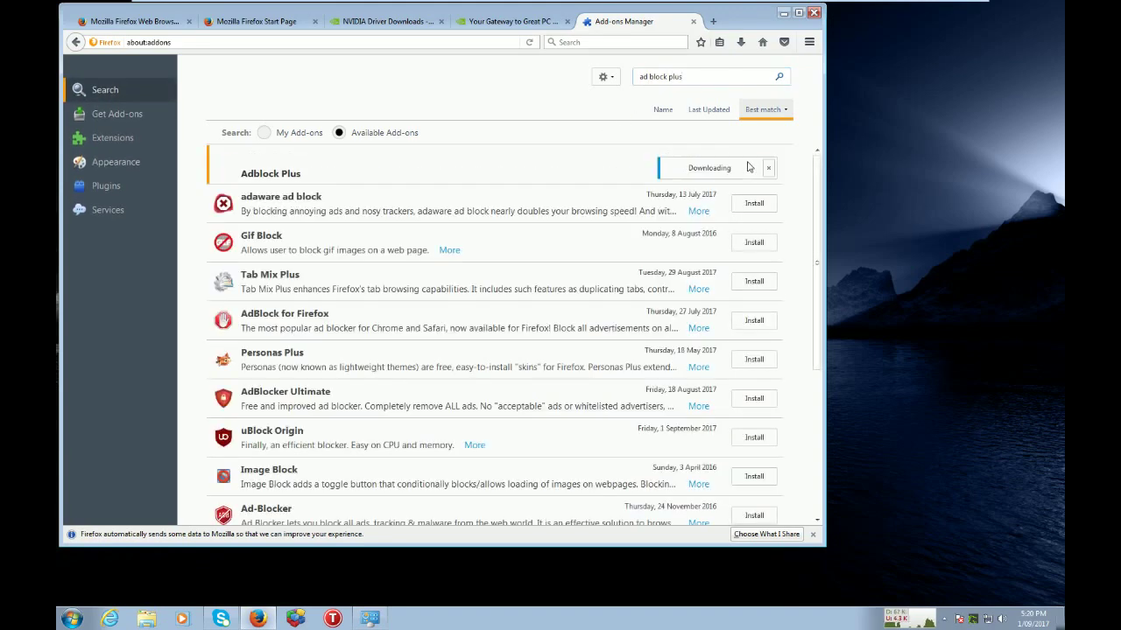
Return to the Add-ons Manager, search for "downthemall" and install DownThemAll!
{"action": "left_click_drag", "start_coordinate": [703, 77], "coordinate": [594, 76]}
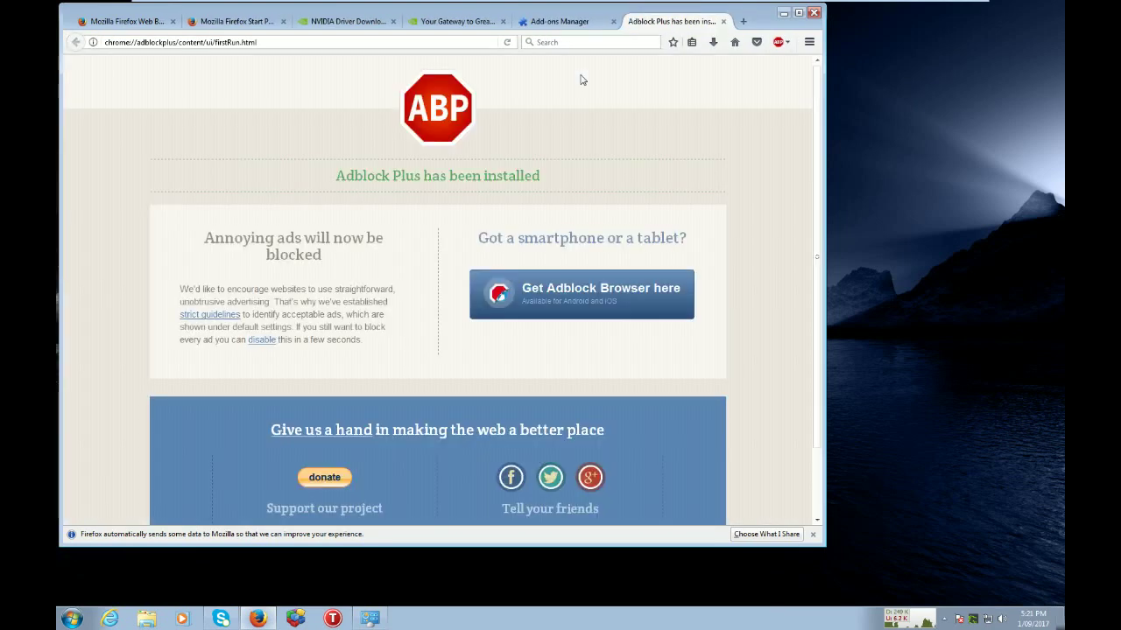
{"action": "left_click", "coordinate": [553, 21]}
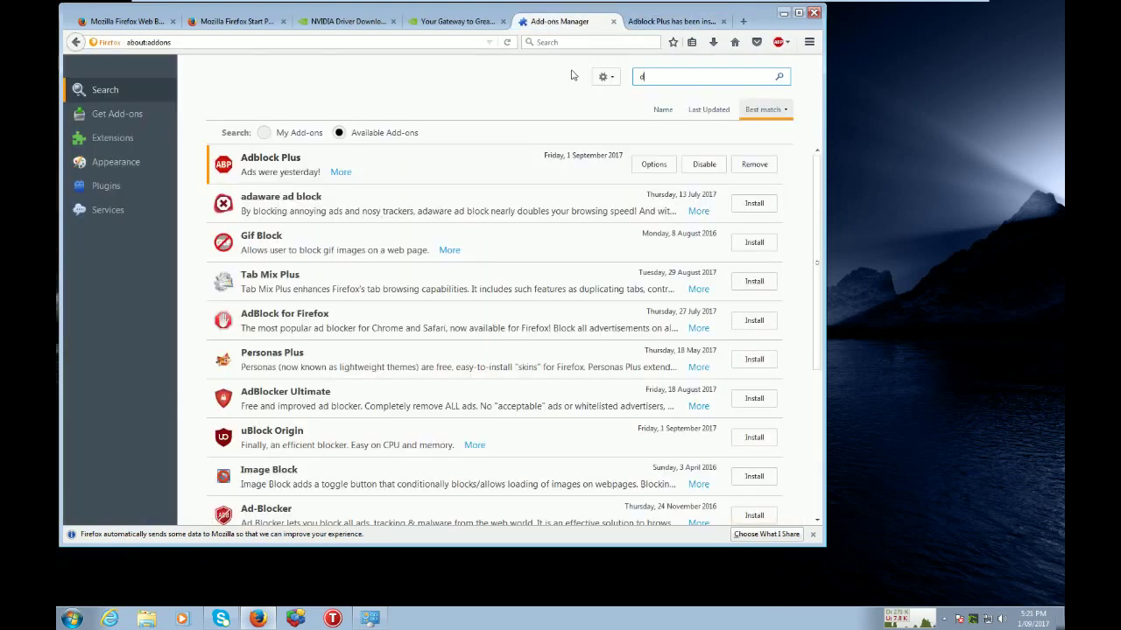
{"action": "type", "text": "downlhemall"}
{"action": "key", "text": "Return"}
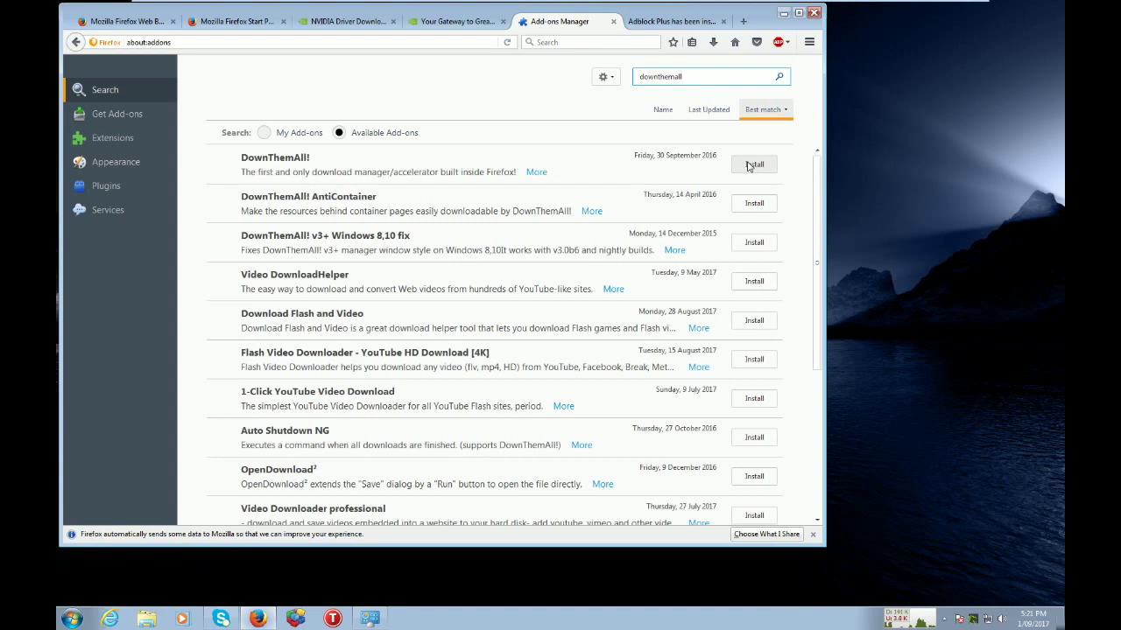
{"action": "left_click", "coordinate": [754, 165]}
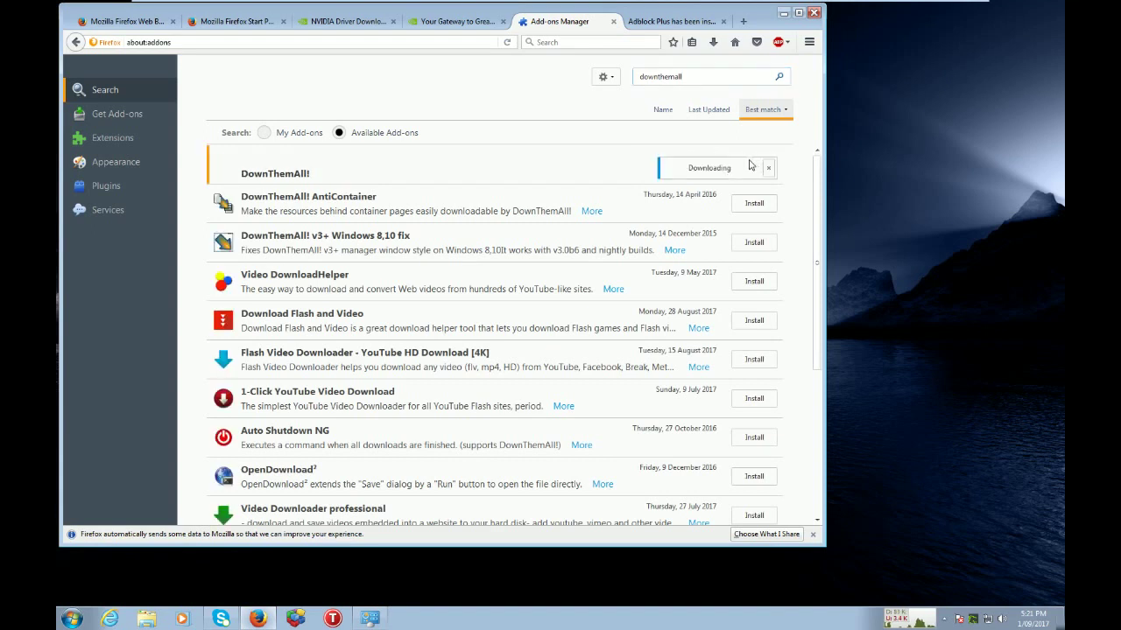
Search the available add-ons for HTTPS Everywhere and install it
{"action": "left_click", "coordinate": [707, 76]}
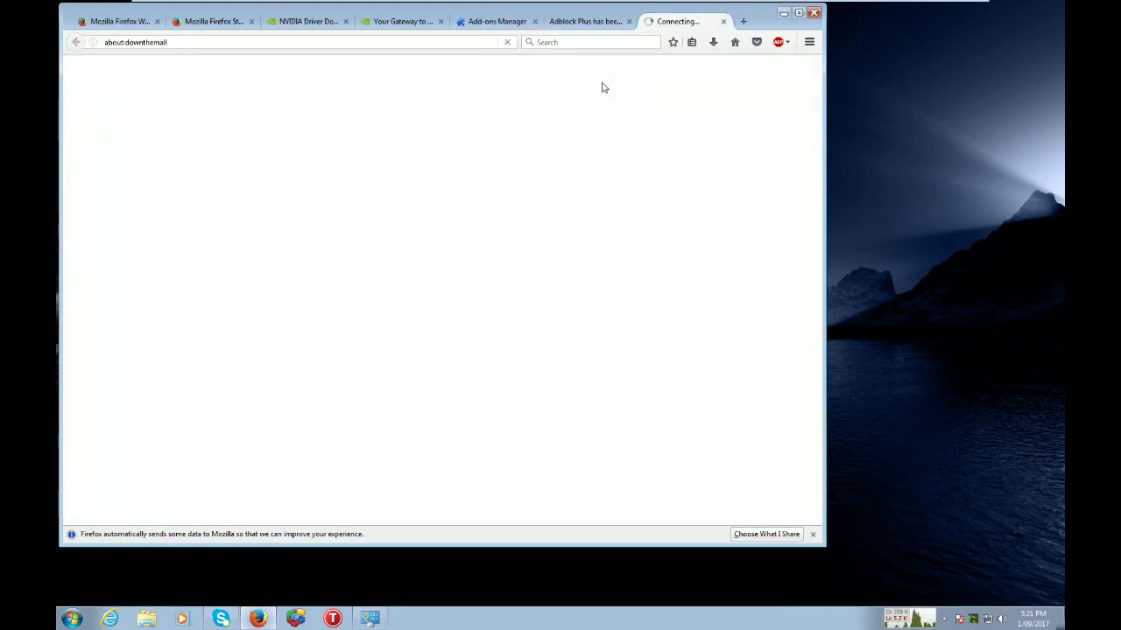
{"action": "left_click", "coordinate": [495, 29]}
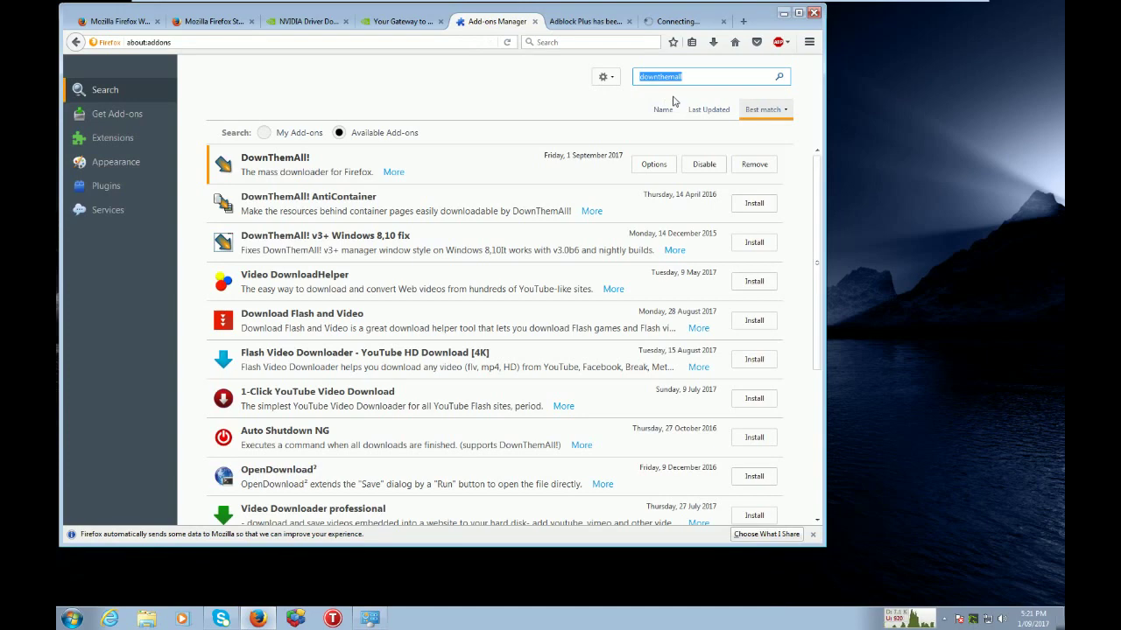
{"action": "type", "text": "https everywhre"}
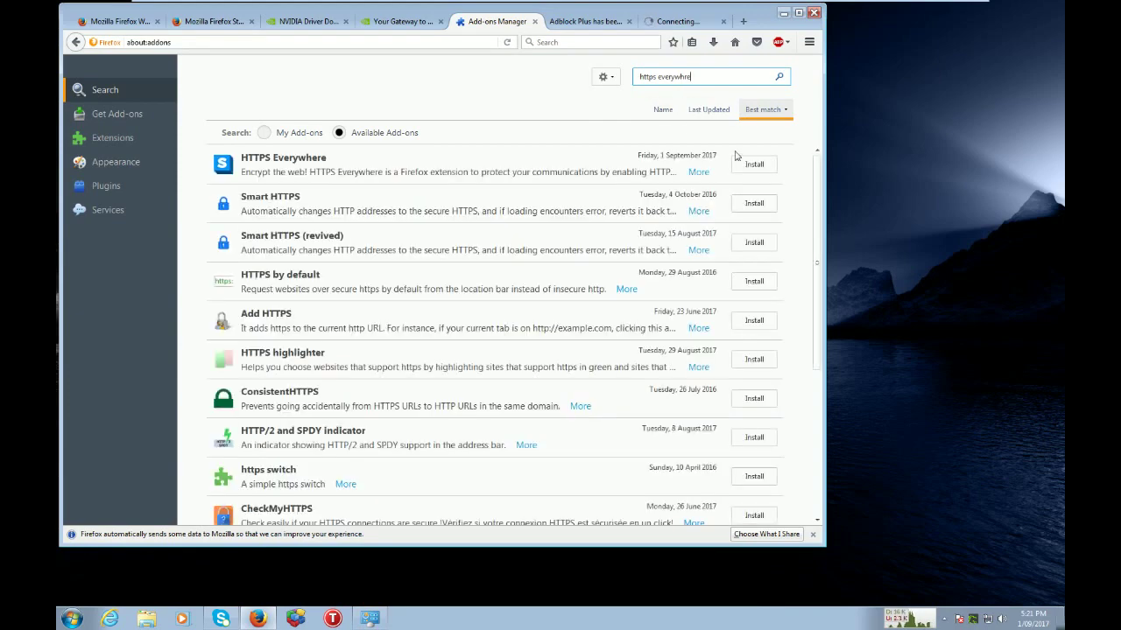
{"action": "left_click", "coordinate": [753, 166]}
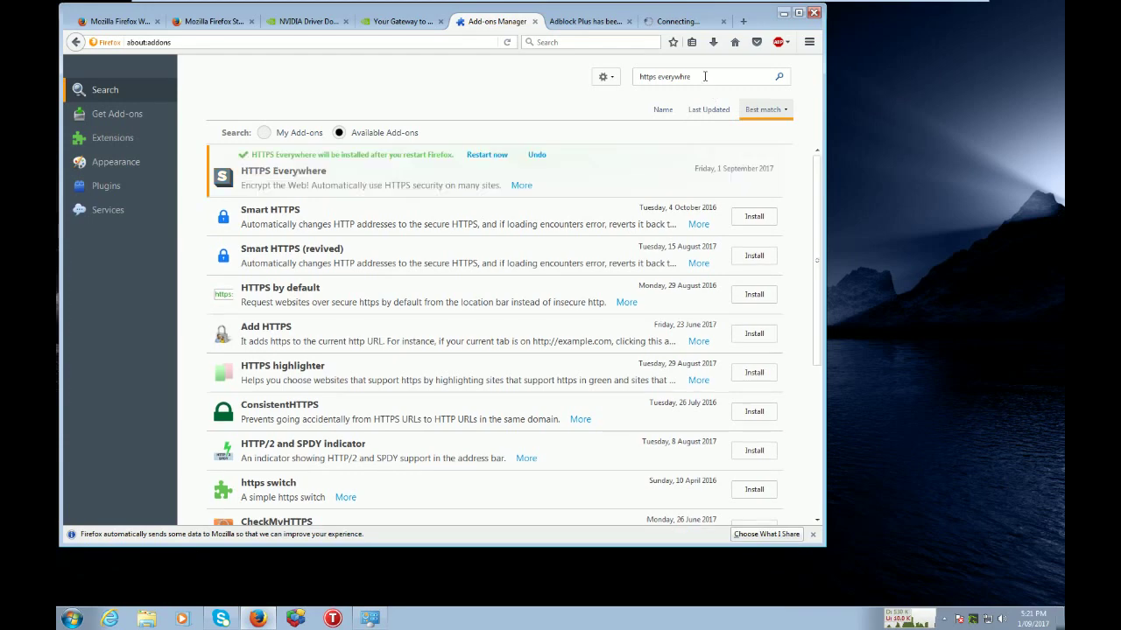
Search the available add-ons for "no script" and install NoScript Security Suite
{"action": "left_click_drag", "start_coordinate": [699, 77], "coordinate": [612, 75]}
{"action": "type", "text": "no"}
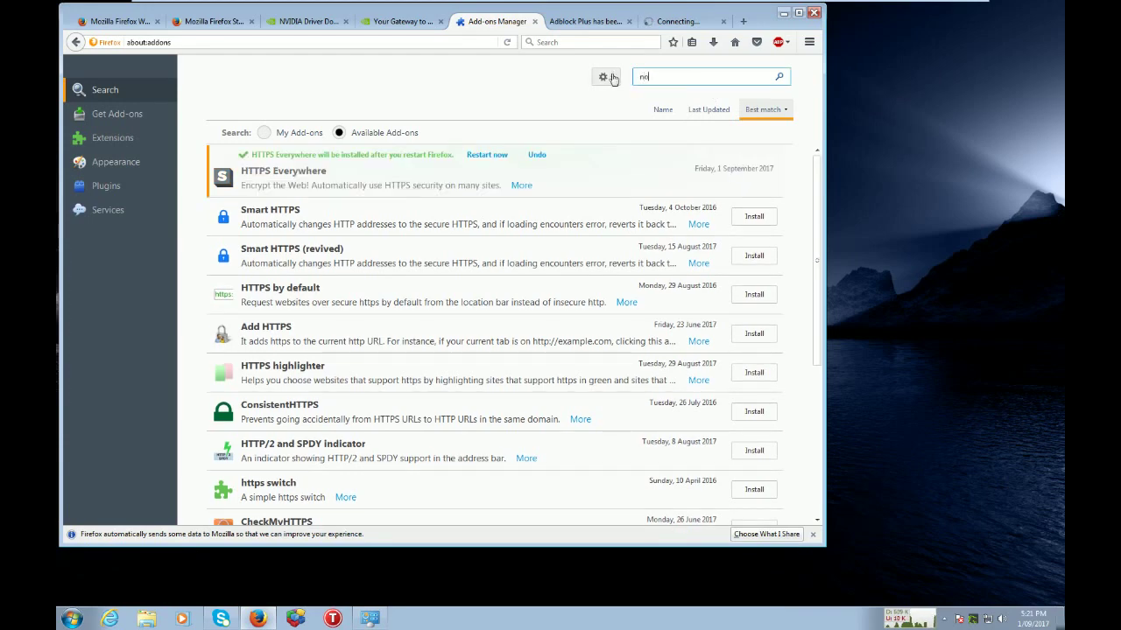
{"action": "type", "text": " script"}
{"action": "key", "text": "Return"}
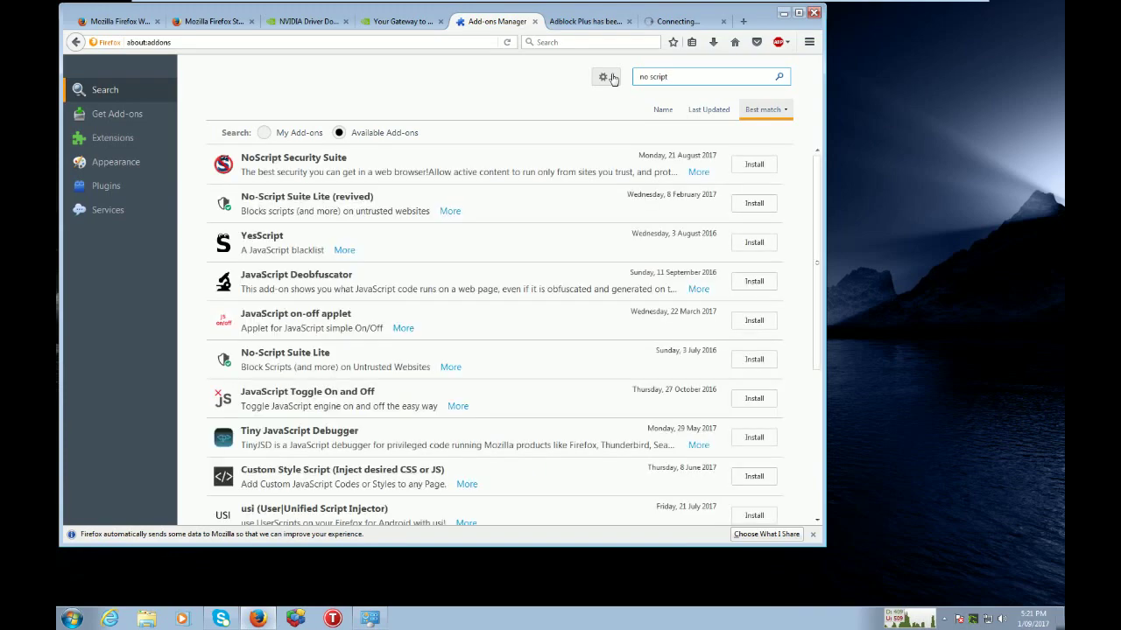
{"action": "left_click", "coordinate": [760, 165]}
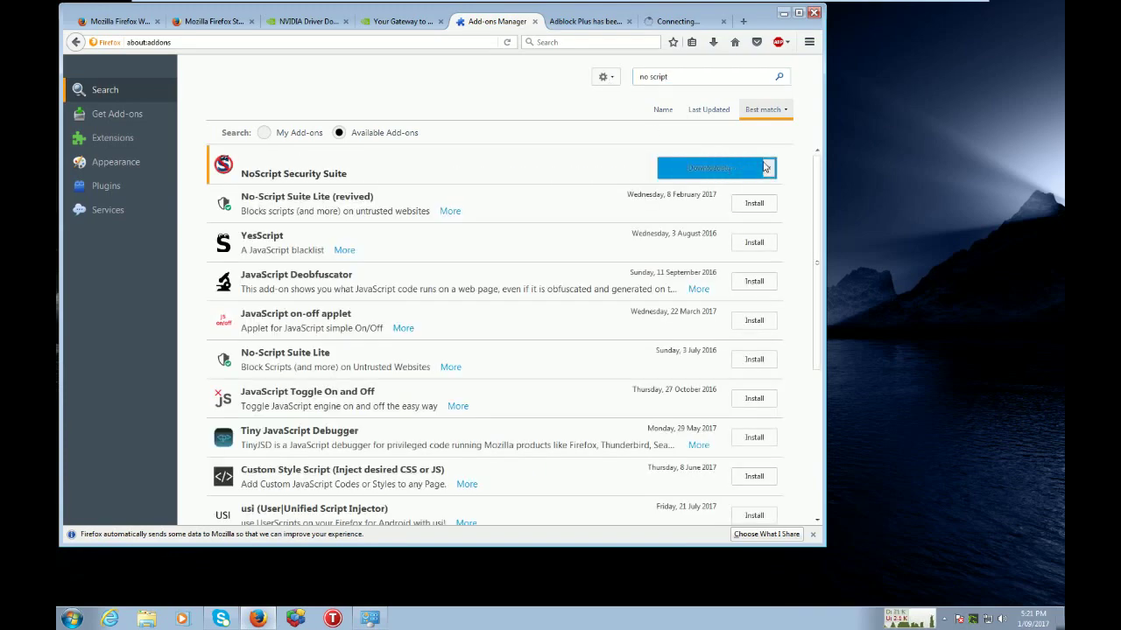
Search the available add-ons for "colorful tabs" and install ColorfulTabs
{"action": "left_click", "coordinate": [688, 77]}
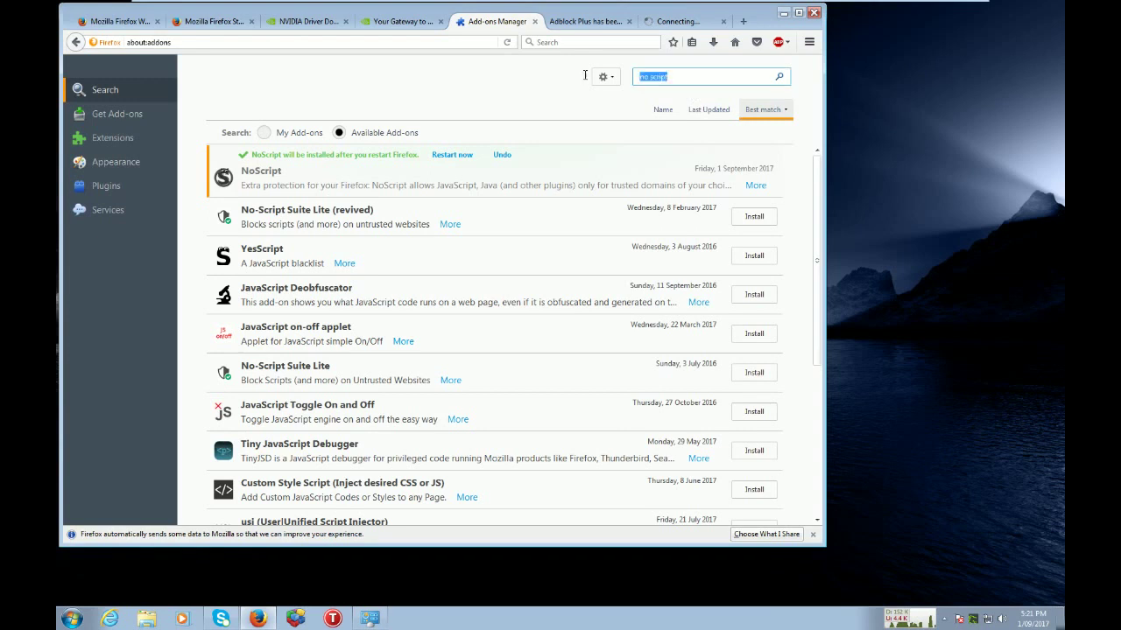
{"action": "type", "text": "colorful tabs"}
{"action": "key", "text": "Return"}
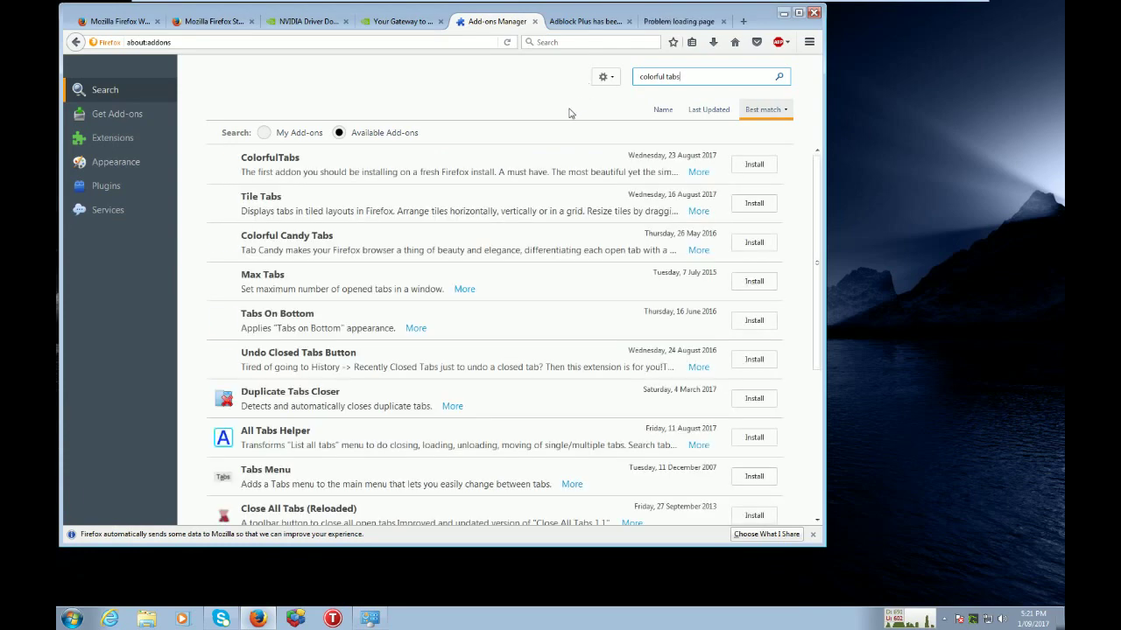
{"action": "left_click", "coordinate": [748, 164]}
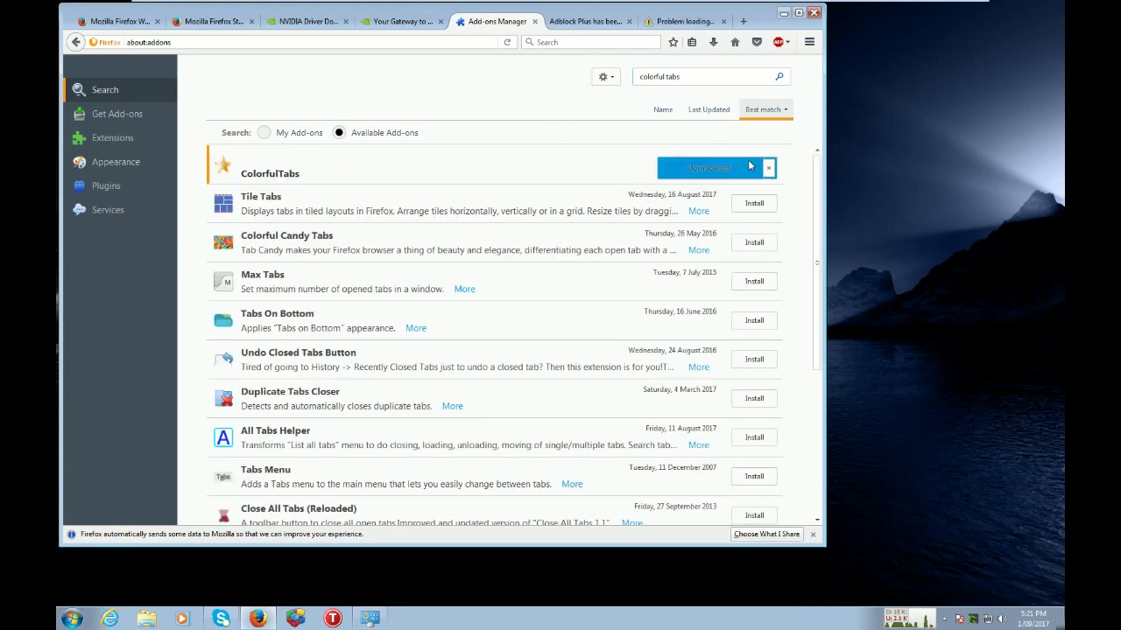
Restart Firefox from the extensions list to finish installing the pending add-ons, and make it the default browser
{"action": "left_click", "coordinate": [681, 23]}
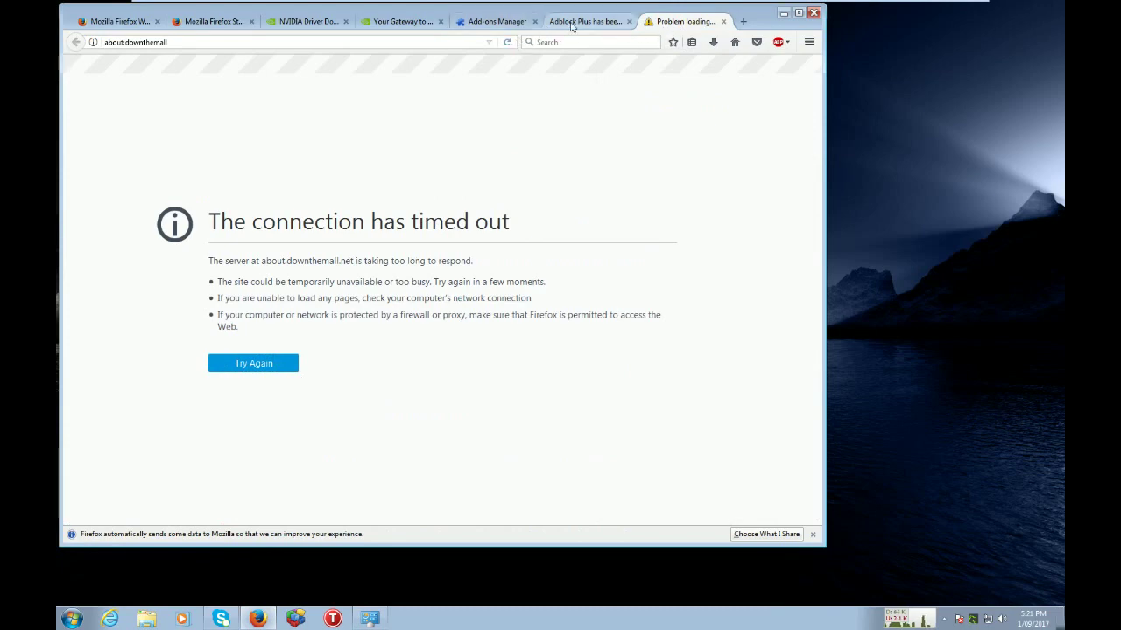
{"action": "left_click", "coordinate": [515, 24]}
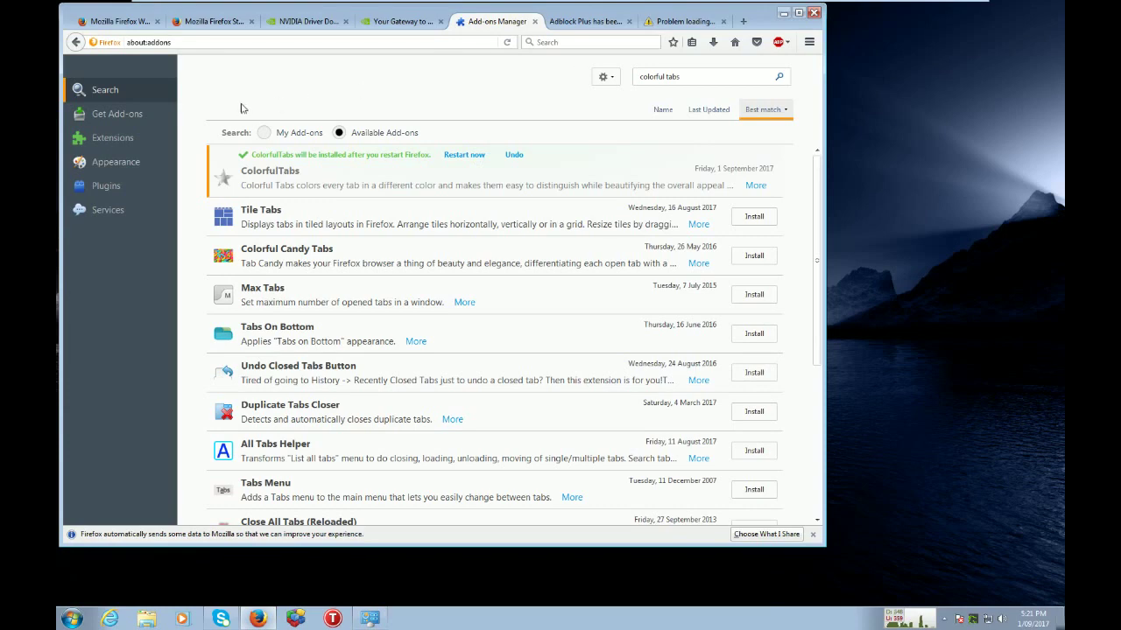
{"action": "left_click", "coordinate": [105, 140]}
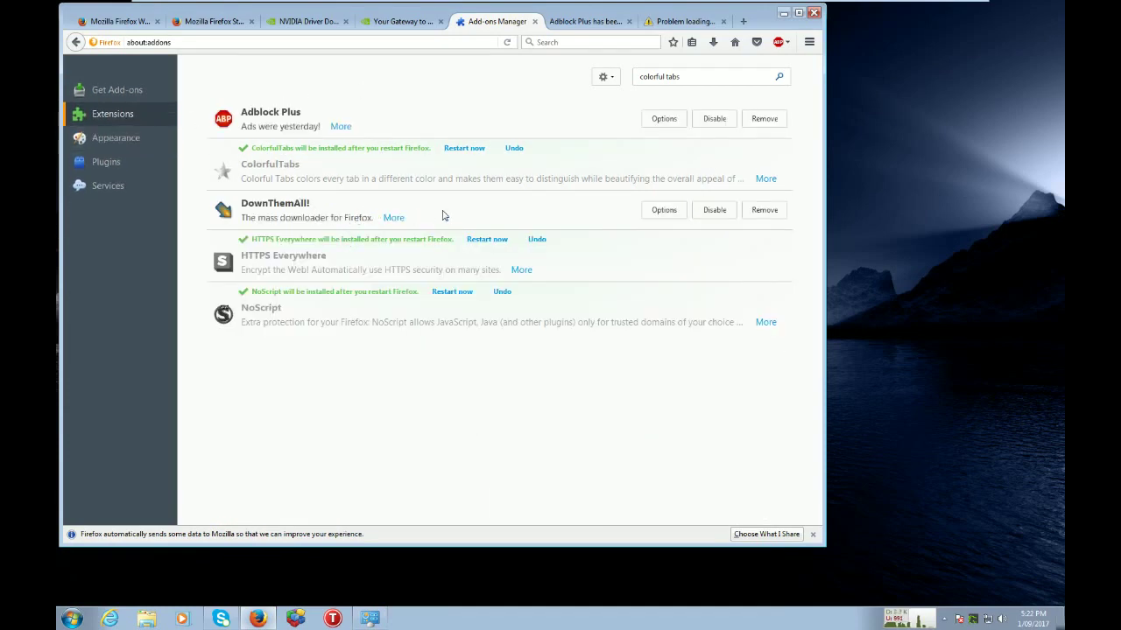
{"action": "left_click", "coordinate": [470, 148]}
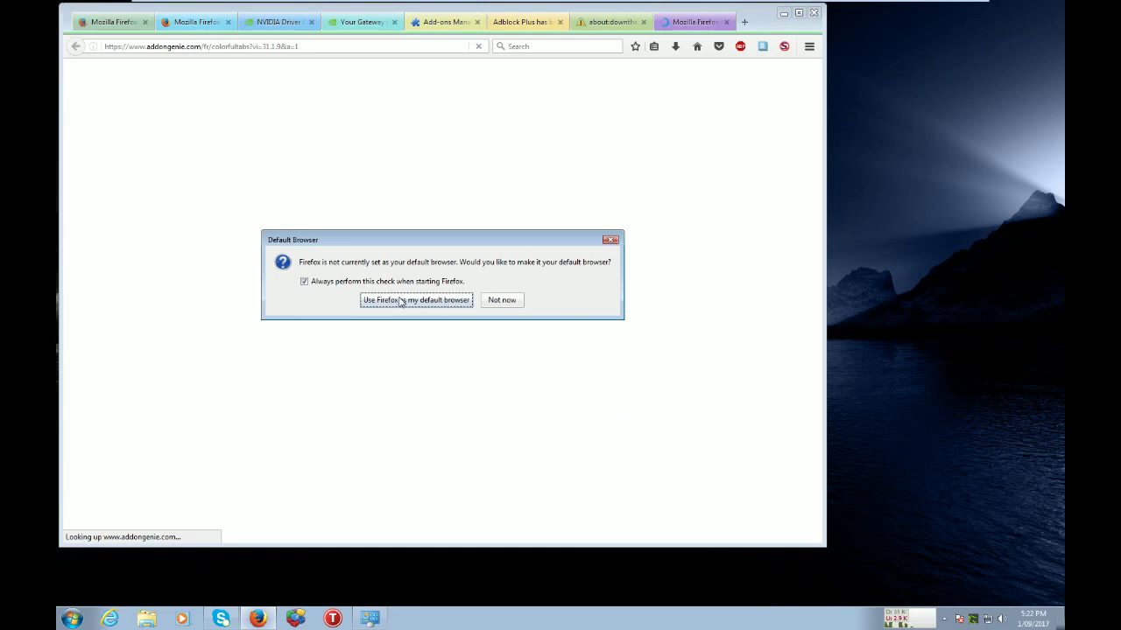
{"action": "left_click", "coordinate": [400, 301]}
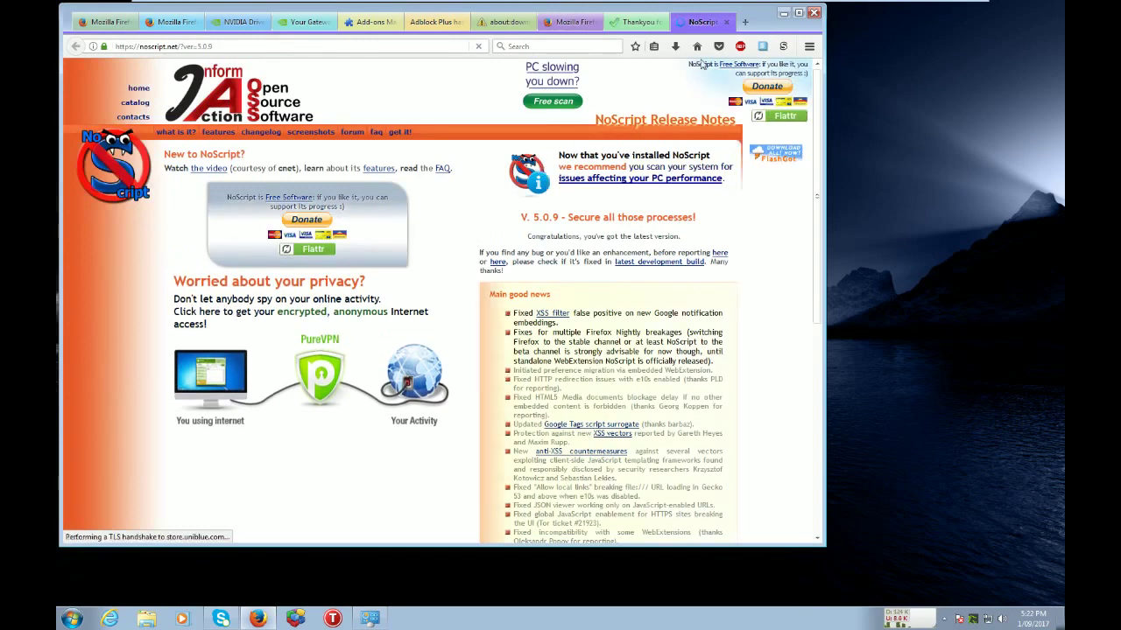
Look through the add-on pages opened after the restart and close the Mozilla Firefox what's-new tab
{"action": "left_click", "coordinate": [636, 27]}
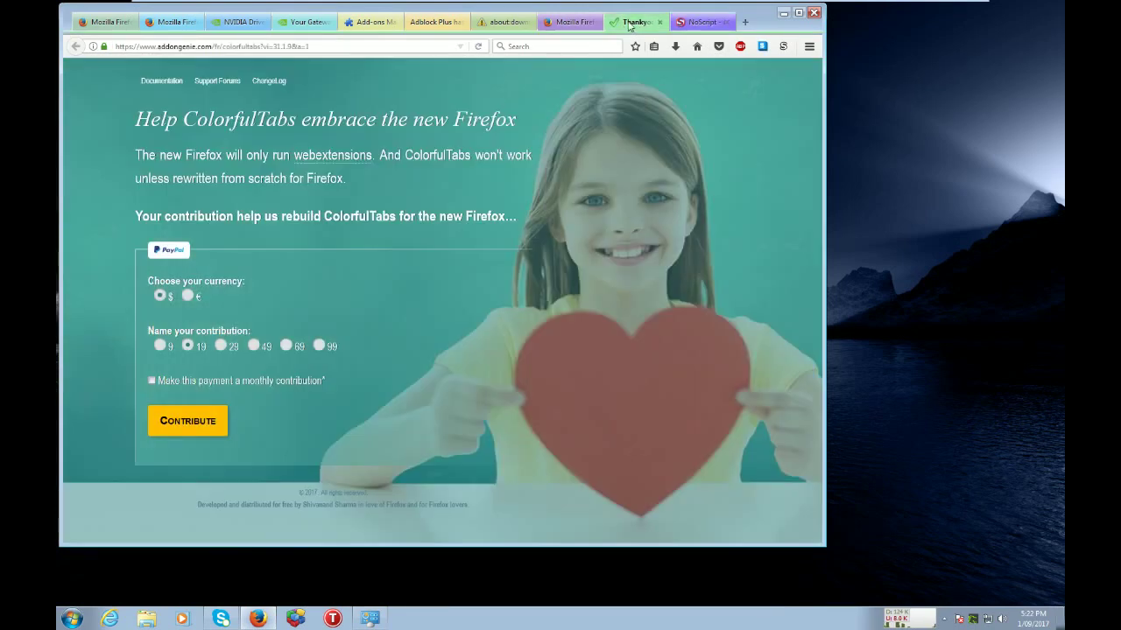
{"action": "left_click", "coordinate": [567, 26]}
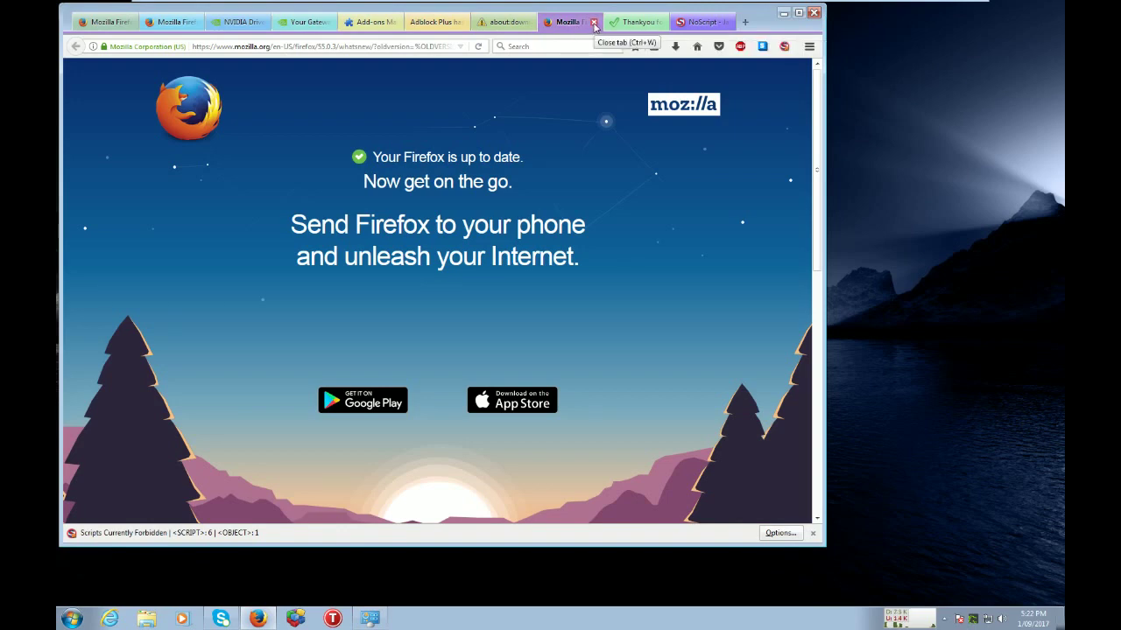
{"action": "left_click", "coordinate": [593, 25]}
{"action": "left_click", "coordinate": [504, 26]}
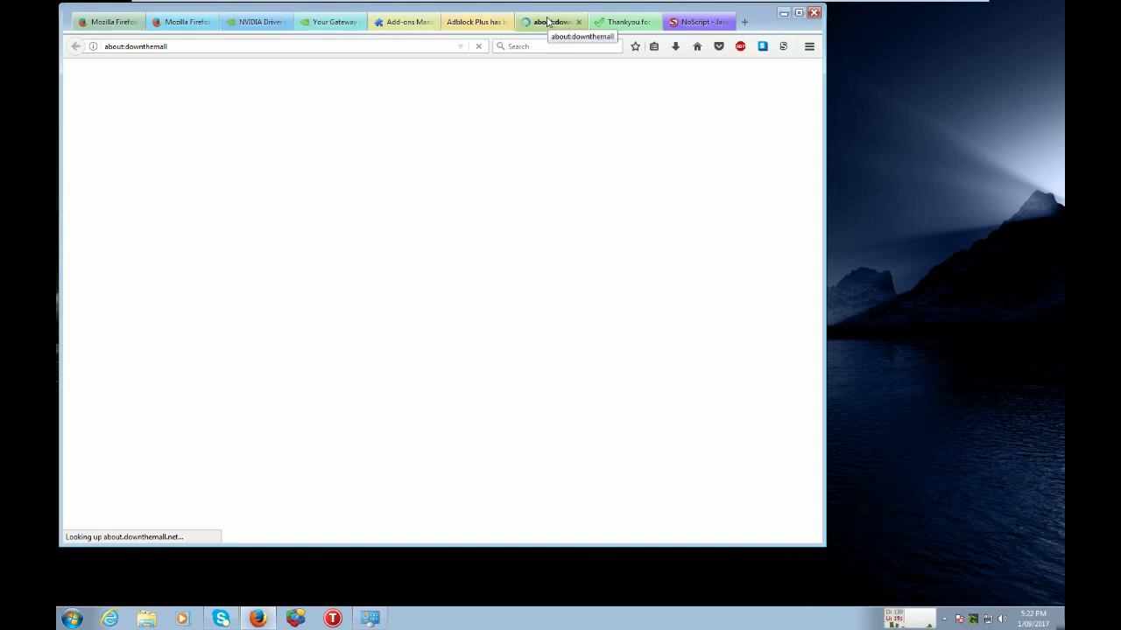
{"action": "left_click", "coordinate": [473, 24]}
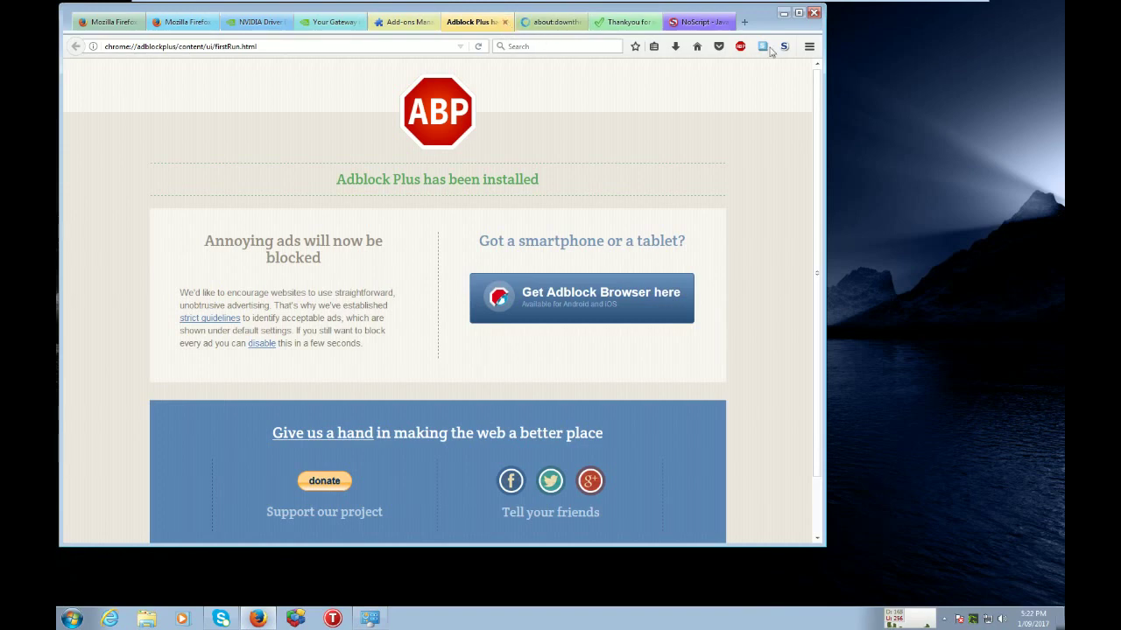
In the ColorfulTabs options, set fading of unselected tabs to 7, enable blinking on hover and generate colors by domain hostname
{"action": "left_click", "coordinate": [399, 24]}
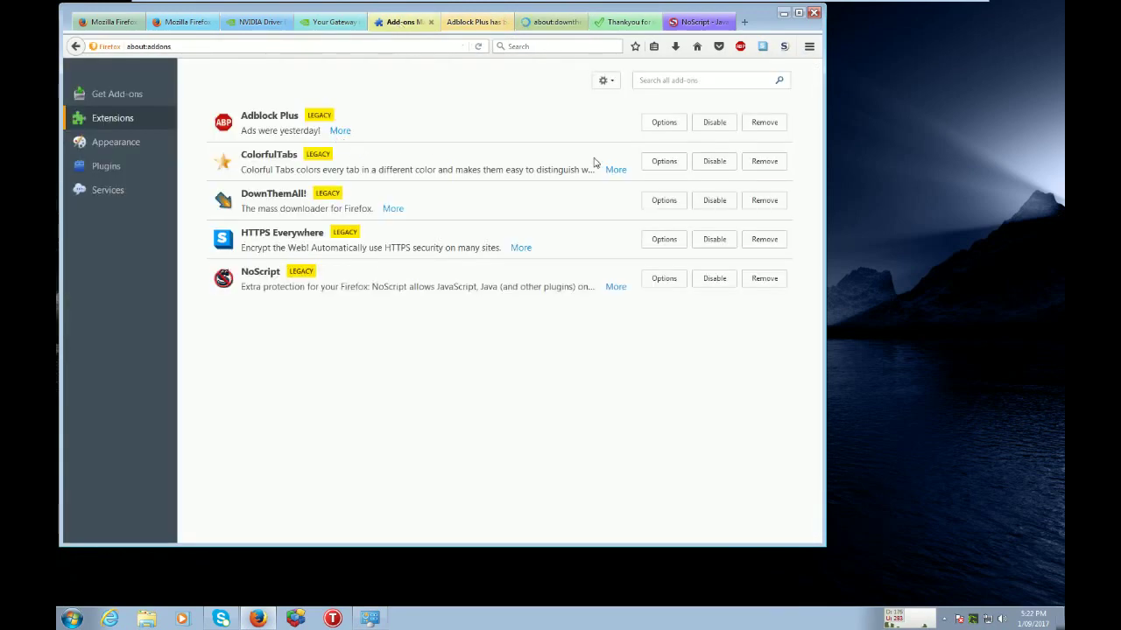
{"action": "left_click", "coordinate": [659, 163]}
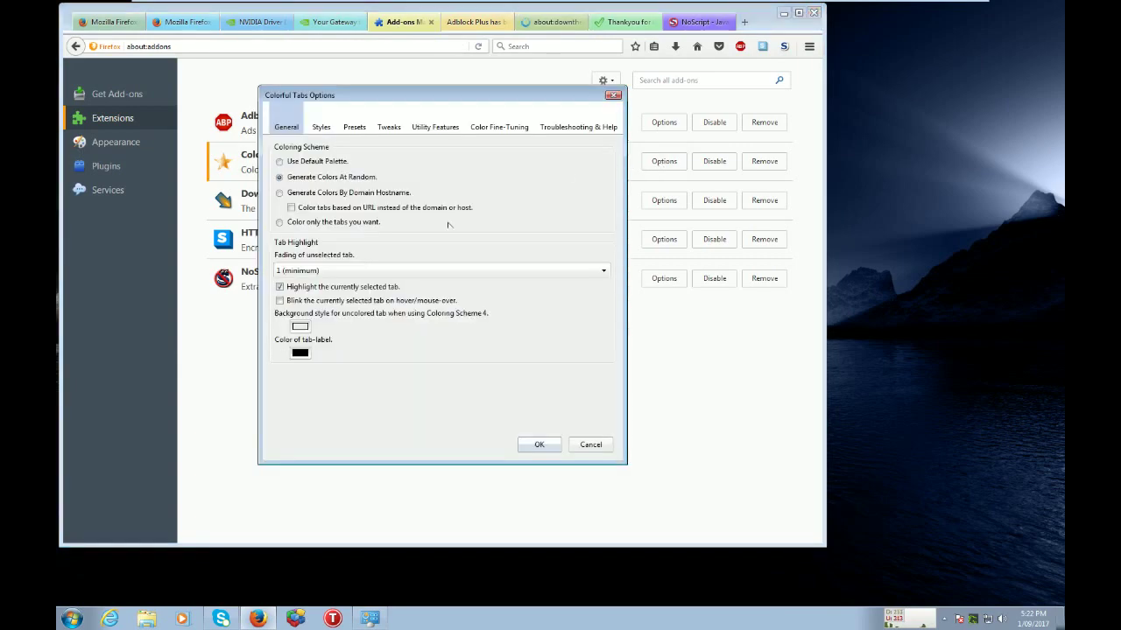
{"action": "left_click", "coordinate": [304, 277]}
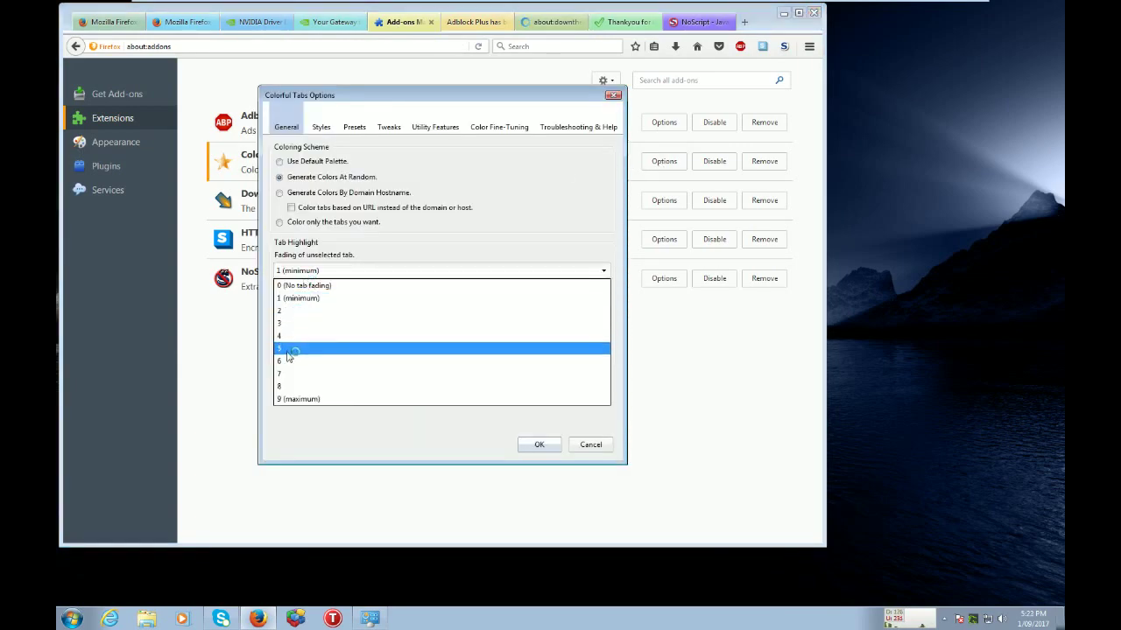
{"action": "left_click", "coordinate": [291, 379]}
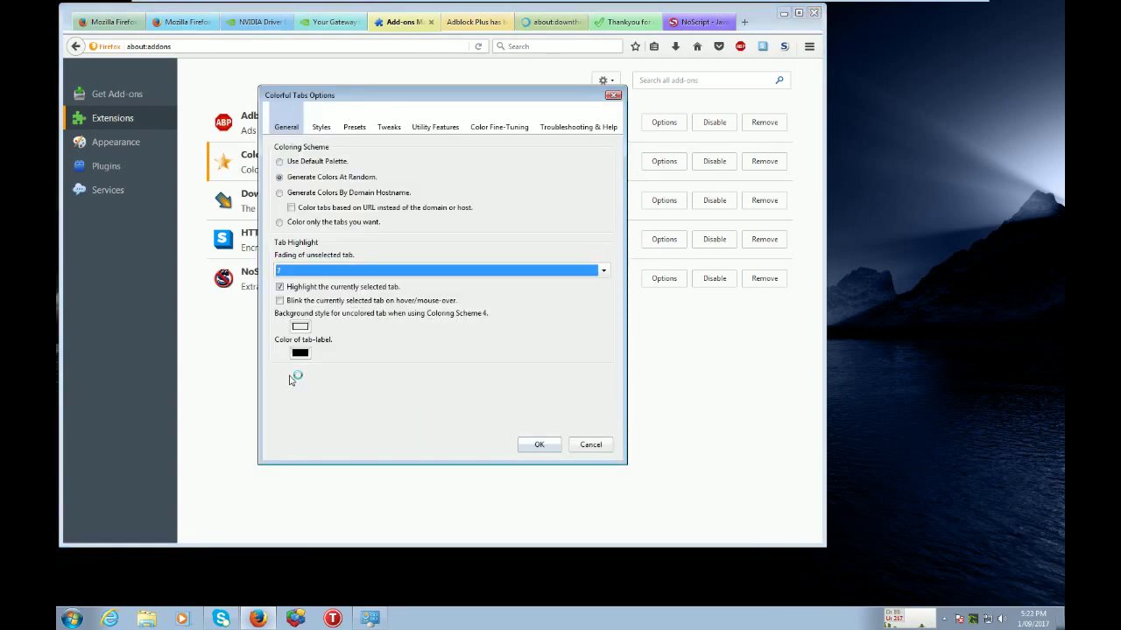
{"action": "left_click", "coordinate": [305, 301]}
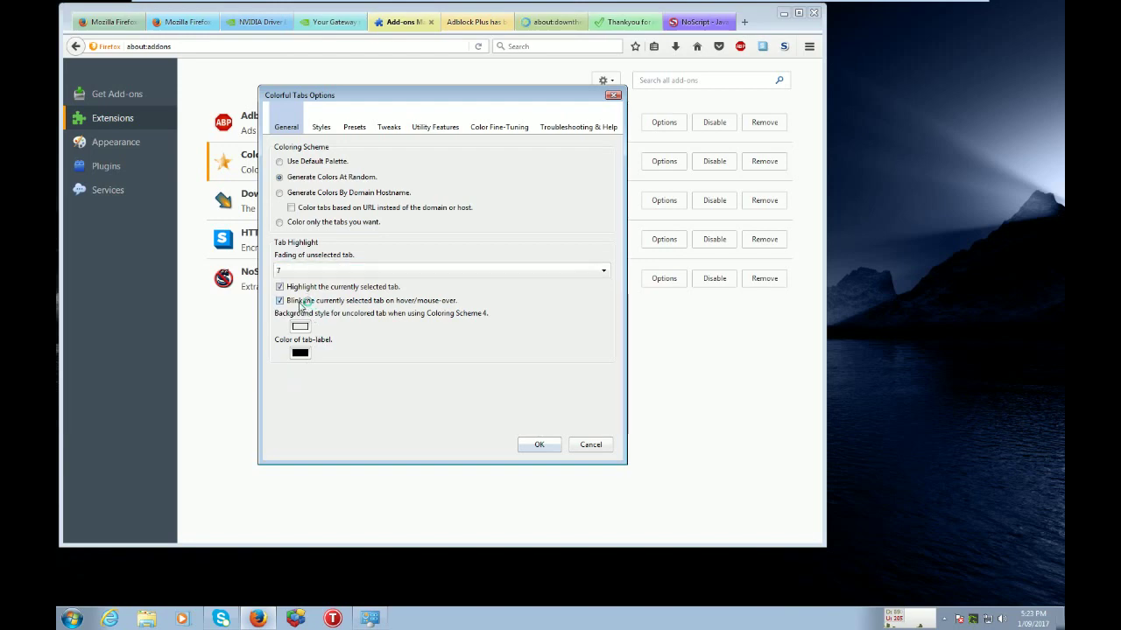
{"action": "left_click", "coordinate": [317, 192]}
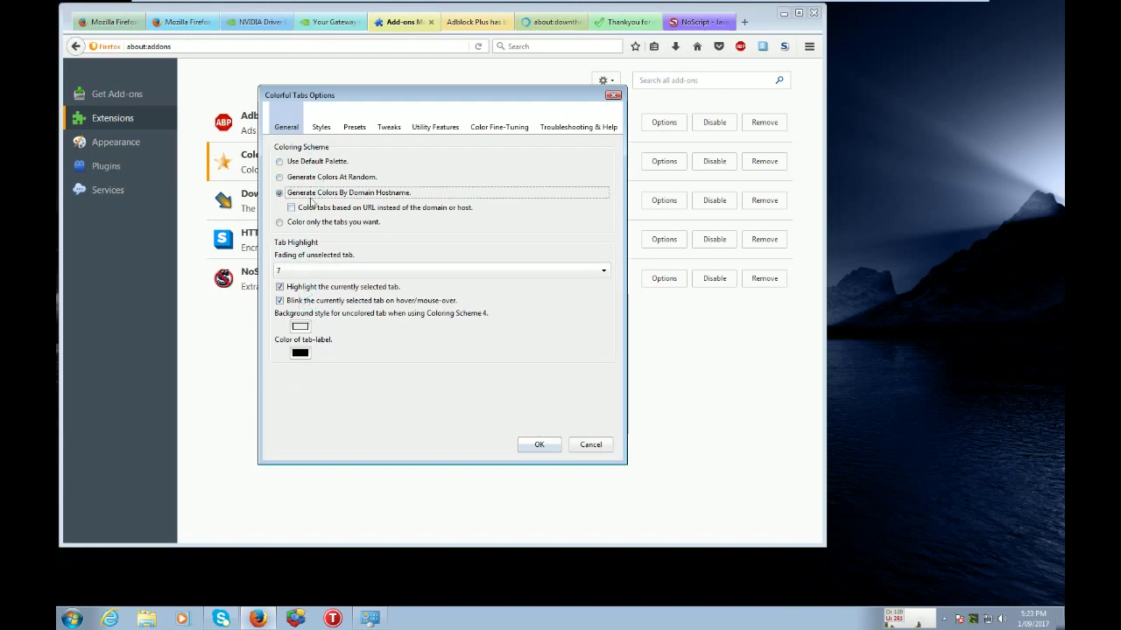
Set the ColorfulTabs tab border radius to 9, save the options and close the Add-ons Manager
{"action": "left_click", "coordinate": [326, 130]}
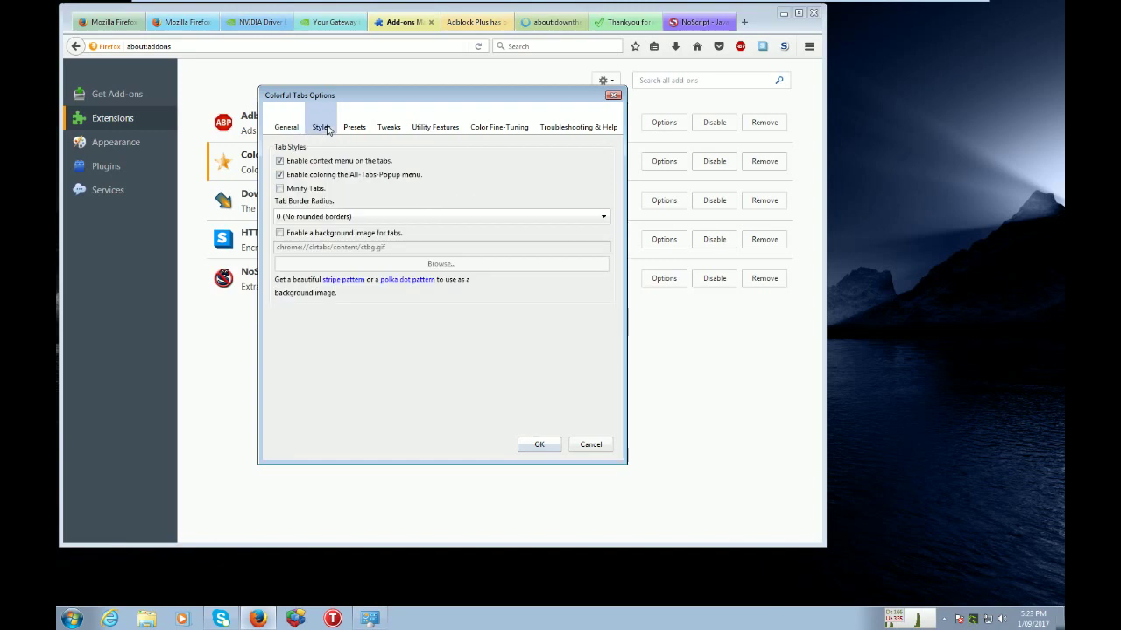
{"action": "left_click", "coordinate": [311, 217]}
{"action": "left_click", "coordinate": [310, 226]}
{"action": "left_click", "coordinate": [312, 221]}
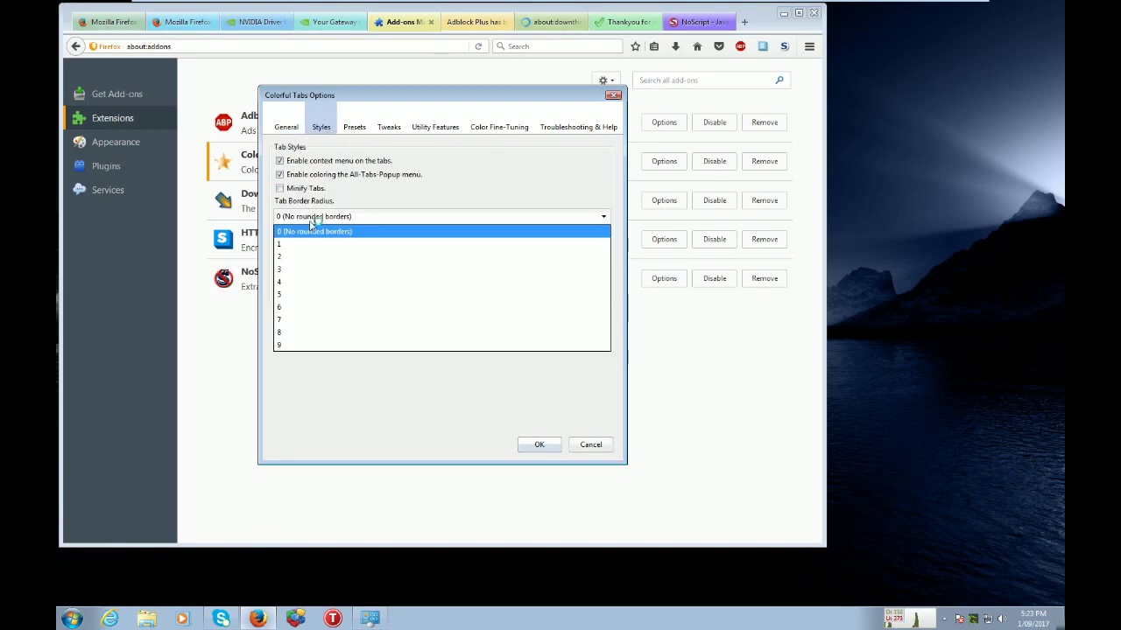
{"action": "left_click", "coordinate": [298, 348]}
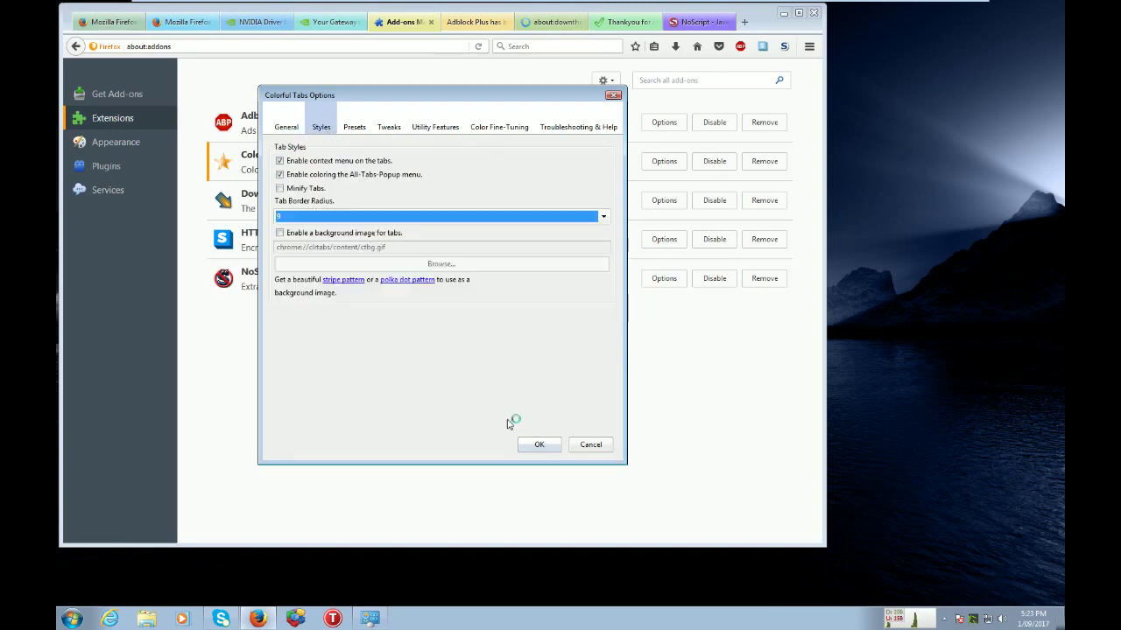
{"action": "left_click", "coordinate": [533, 444]}
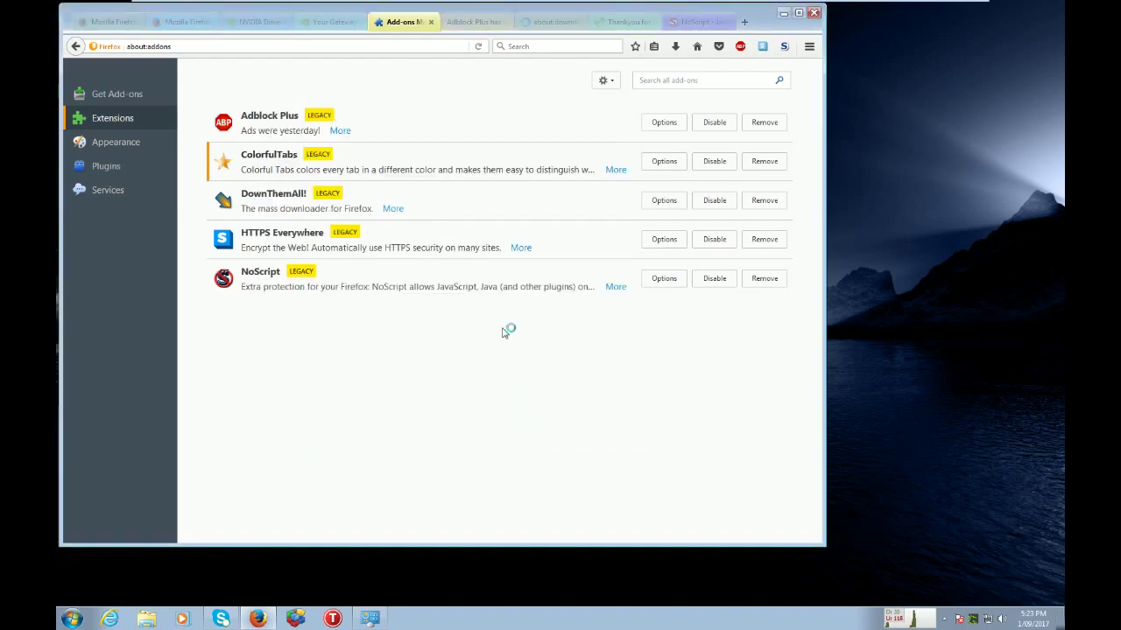
{"action": "left_click", "coordinate": [431, 22]}
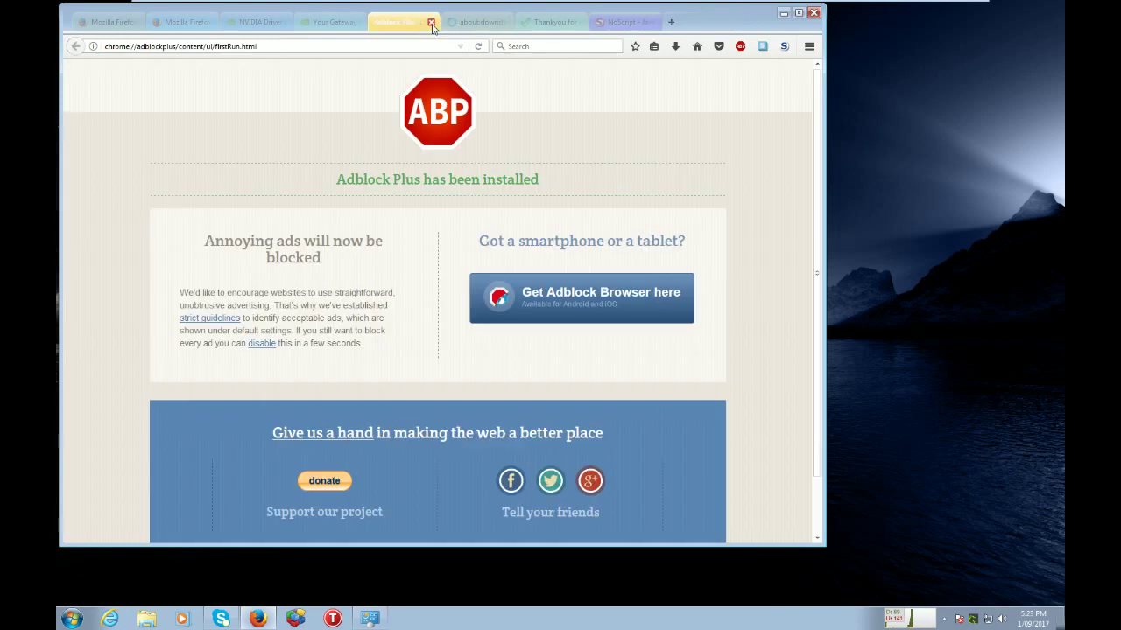
Download the GeForce Experience installer from the NVIDIA page with DownThemAll and widen the download manager window
{"action": "left_click", "coordinate": [335, 22]}
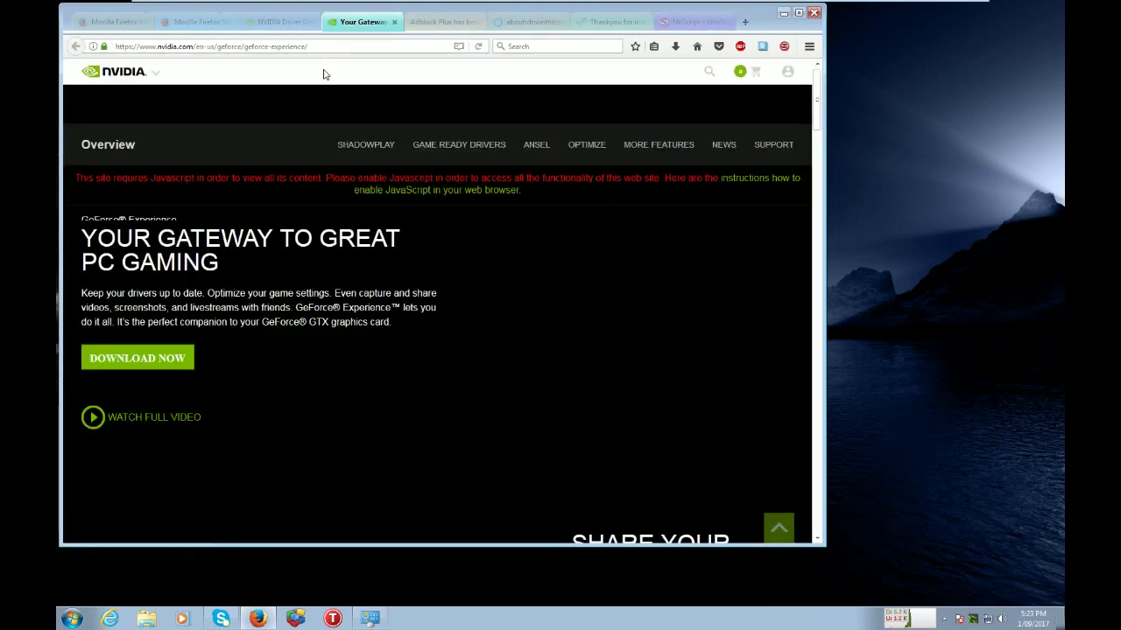
{"action": "left_click", "coordinate": [159, 362]}
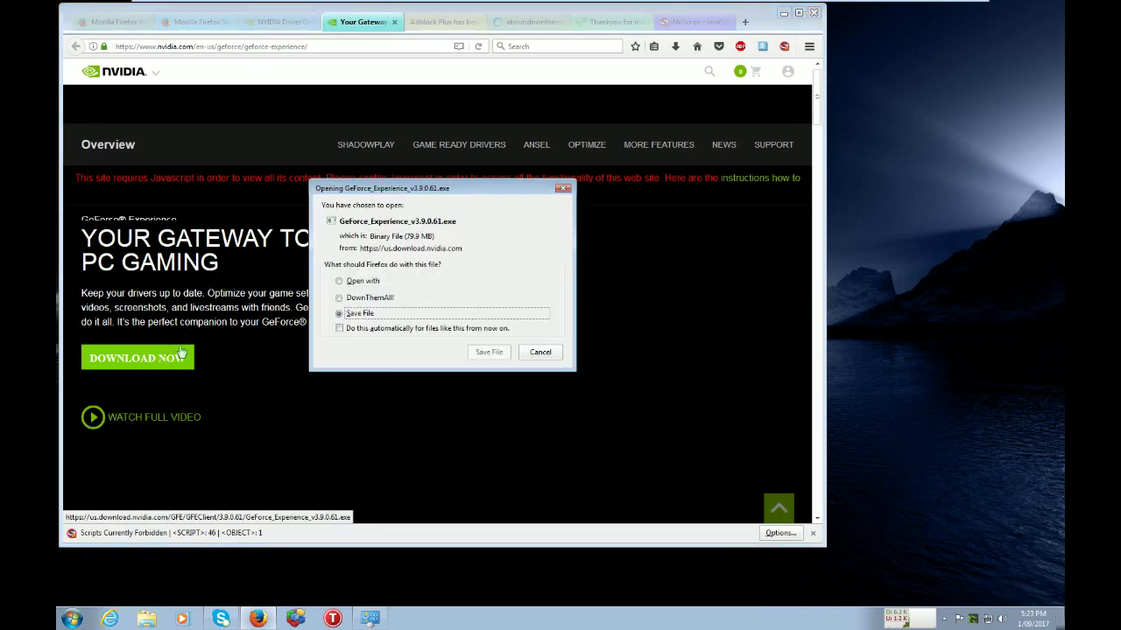
{"action": "left_click", "coordinate": [385, 301]}
{"action": "left_click", "coordinate": [489, 352]}
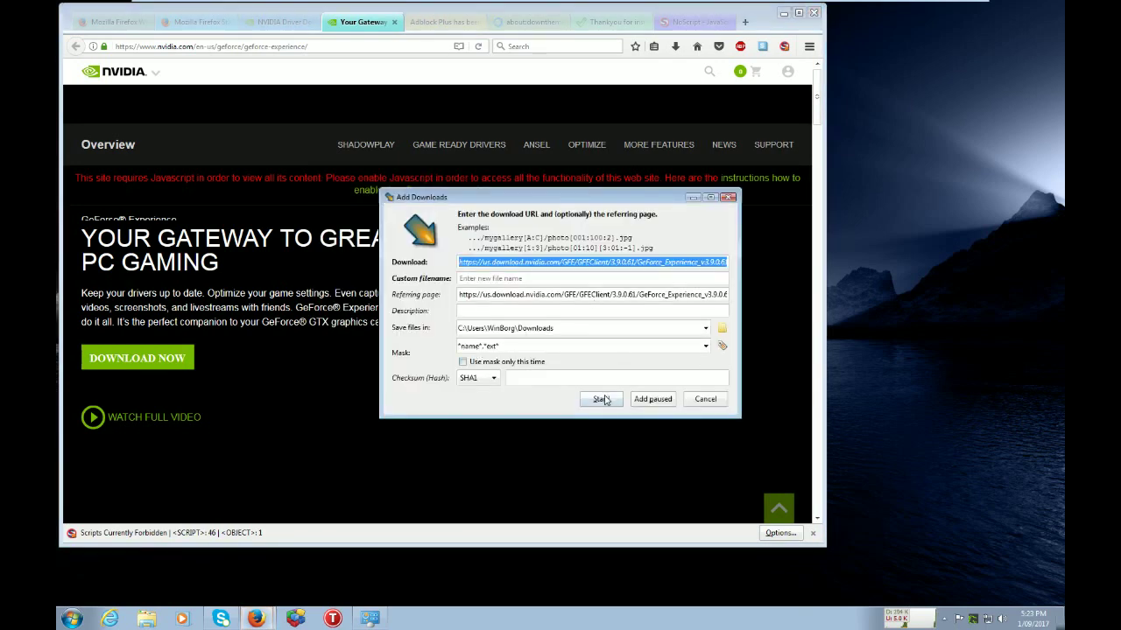
{"action": "left_click", "coordinate": [603, 398]}
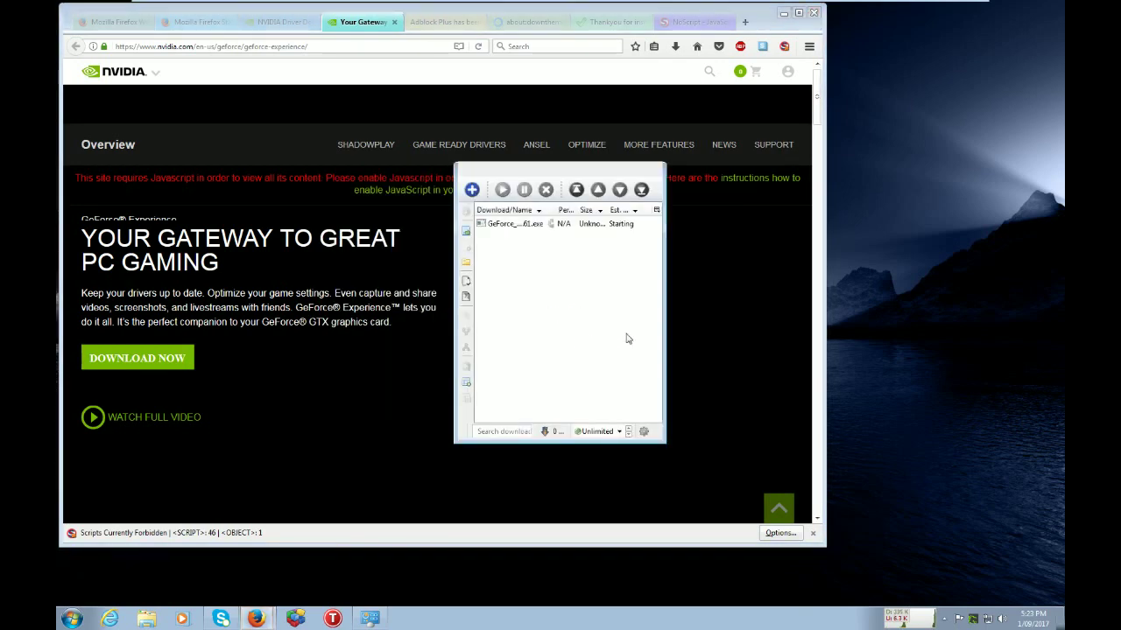
{"action": "left_click_drag", "start_coordinate": [663, 329], "coordinate": [883, 331]}
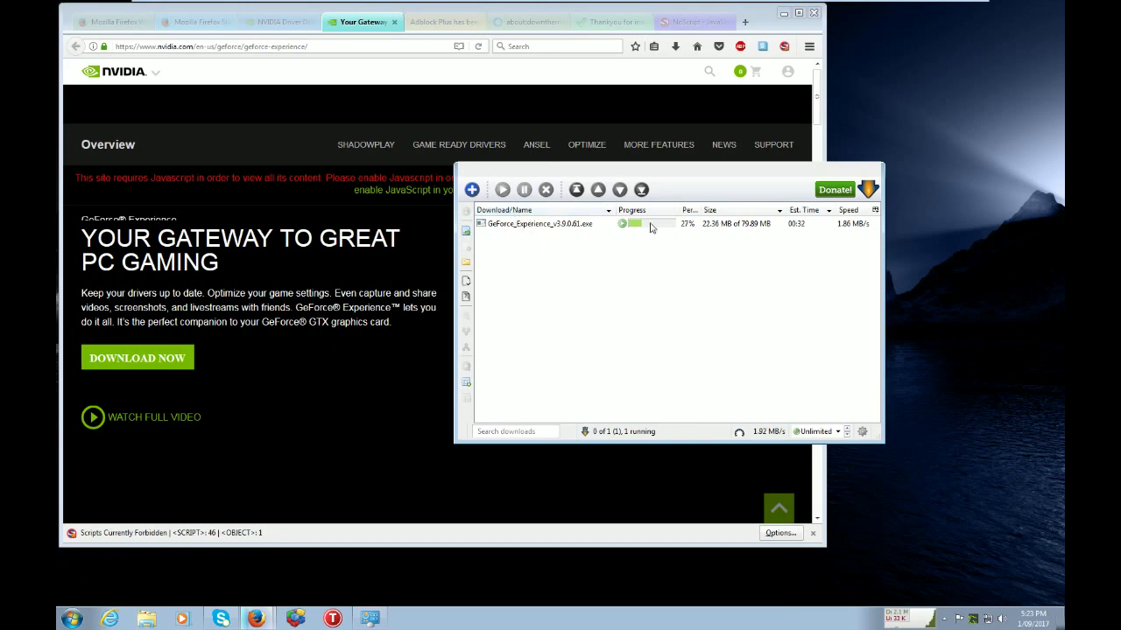
Run GeForce_Experience_v3.9.0.61.exe from its download directory, and put away the folder and download manager windows
{"action": "mouse_move", "coordinate": [651, 227]}
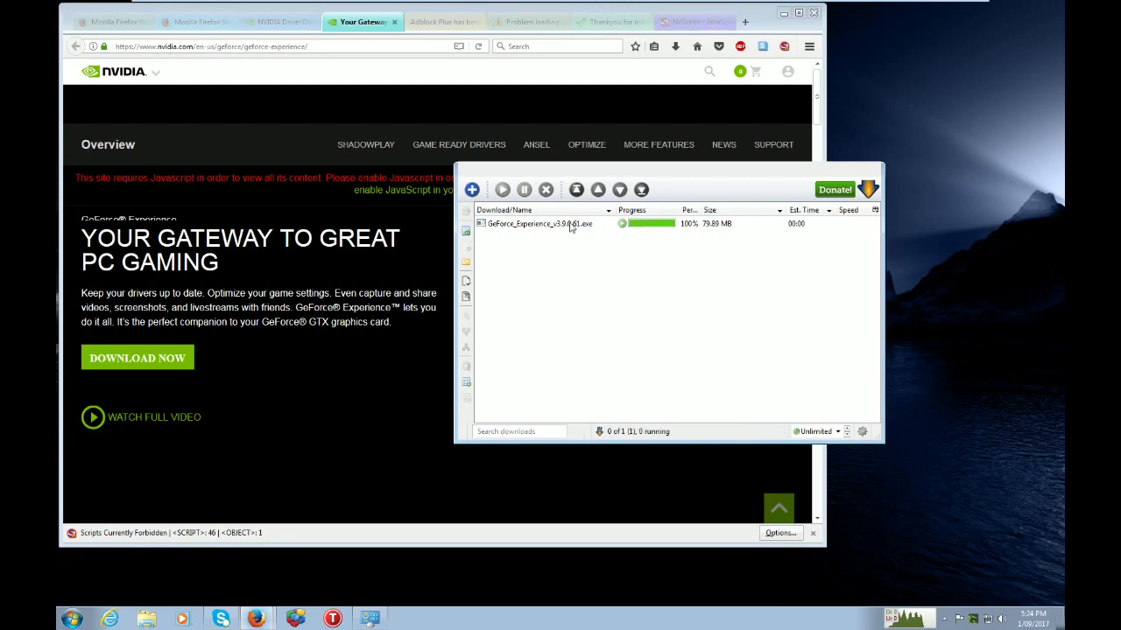
{"action": "mouse_move", "coordinate": [571, 226]}
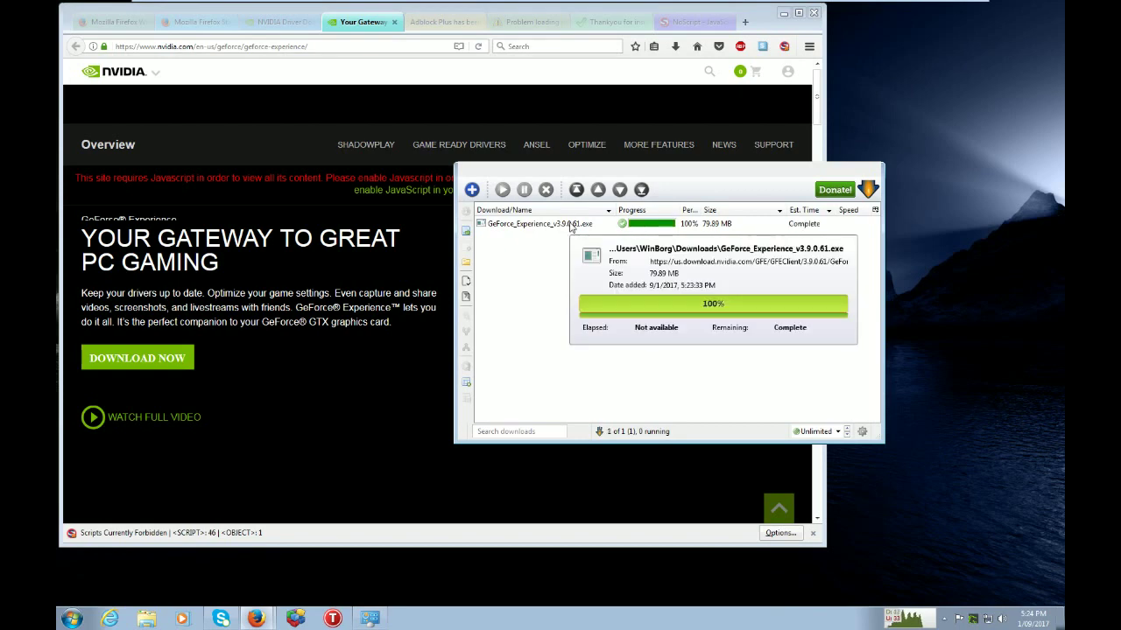
{"action": "right_click", "coordinate": [570, 226]}
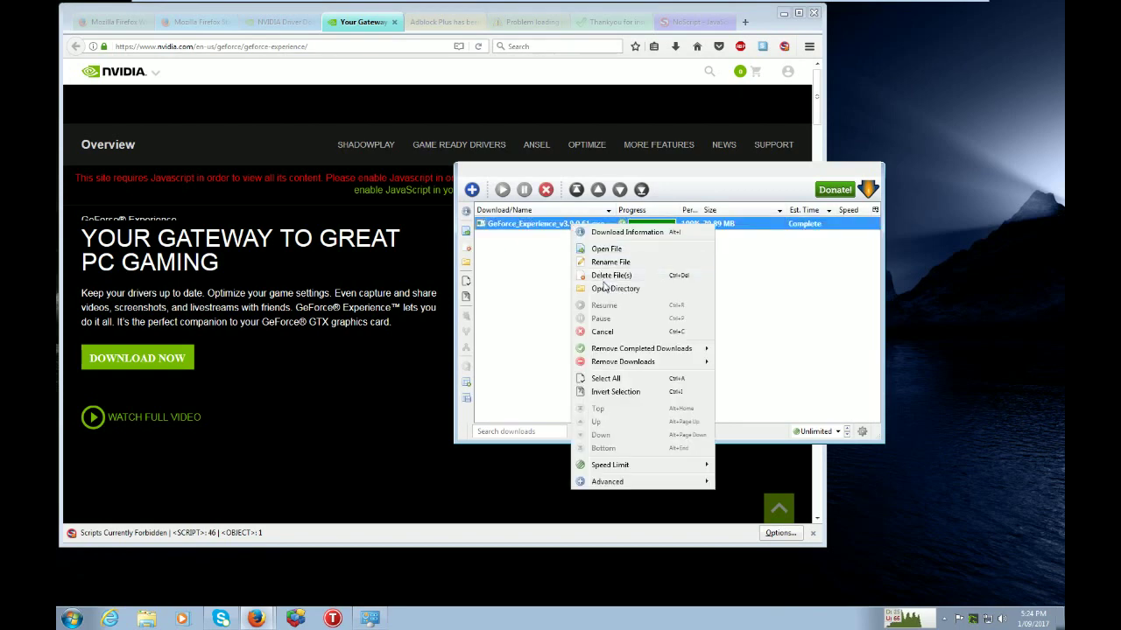
{"action": "left_click", "coordinate": [604, 289]}
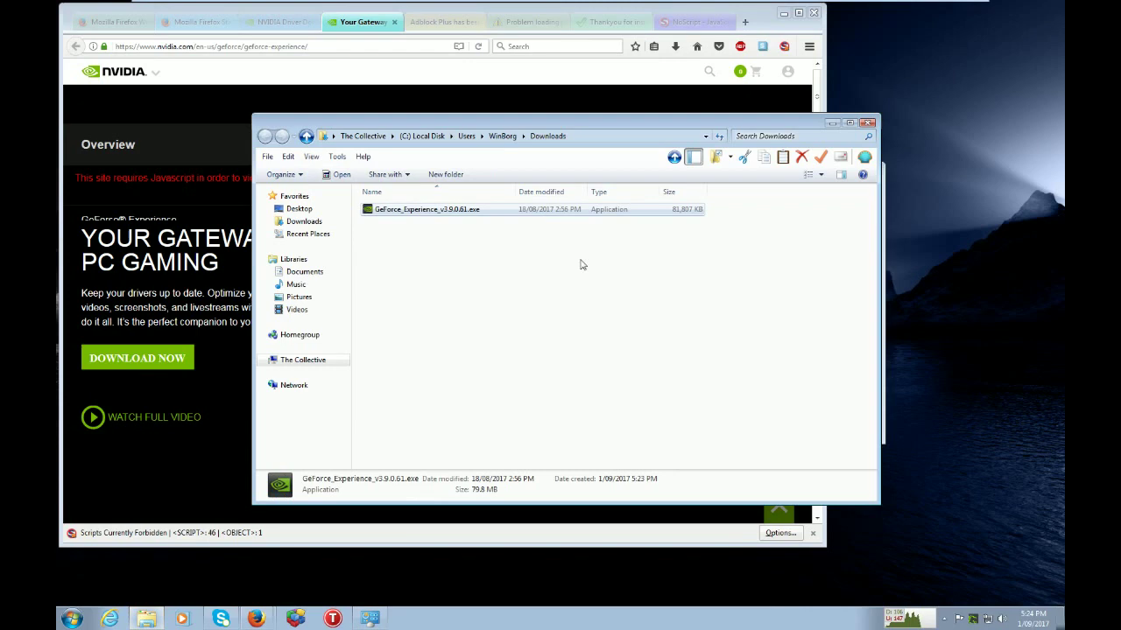
{"action": "double_click", "coordinate": [445, 213]}
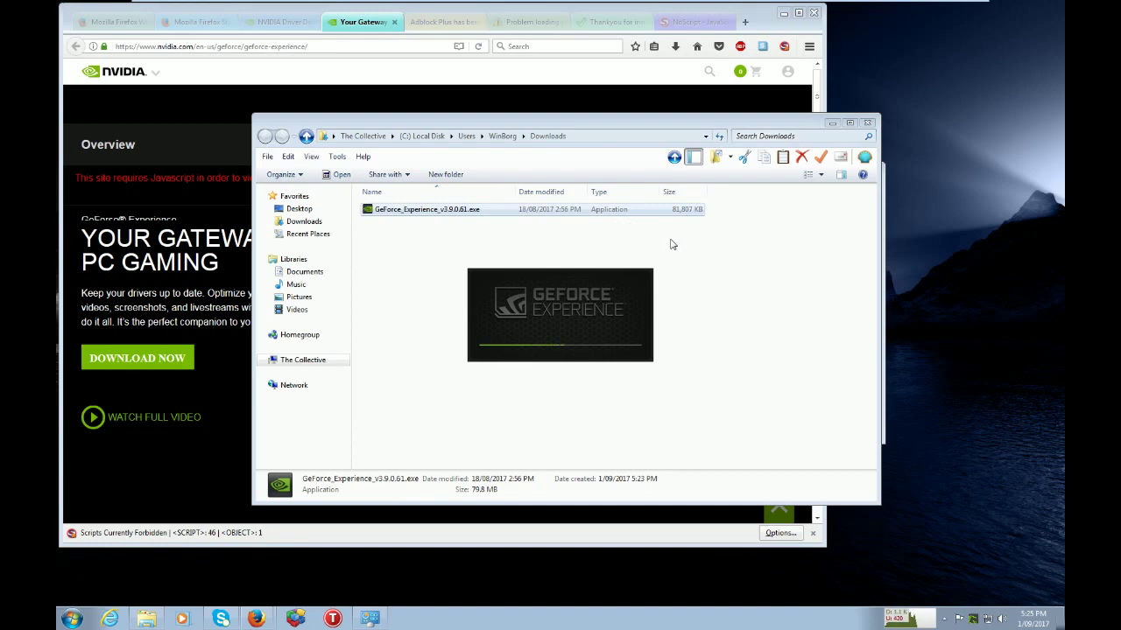
{"action": "left_click", "coordinate": [832, 122]}
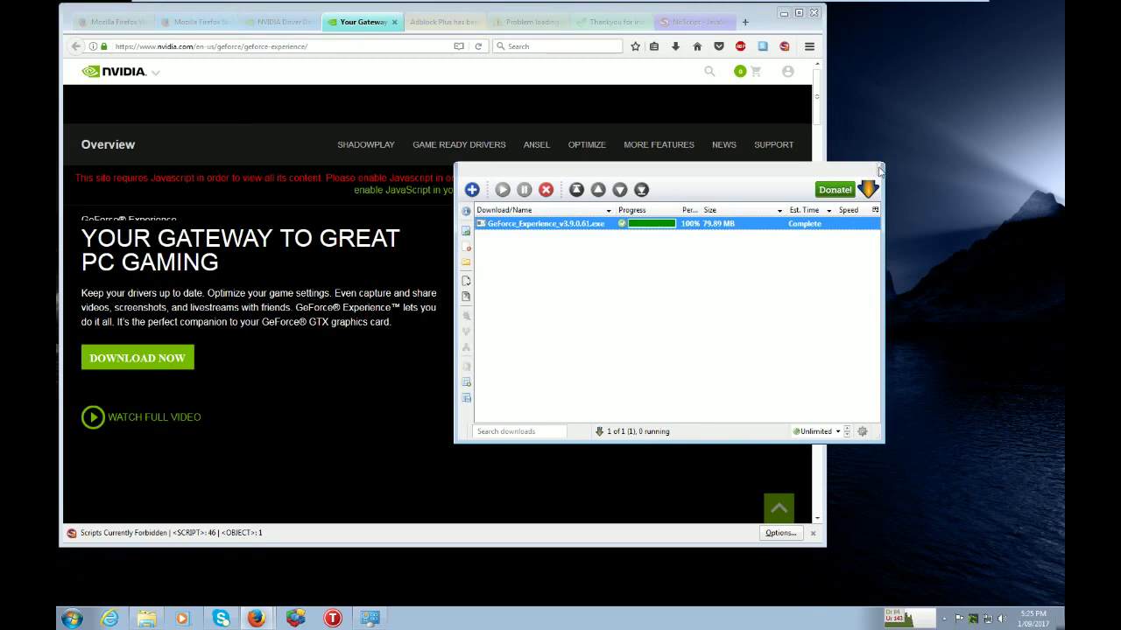
{"action": "left_click", "coordinate": [879, 169]}
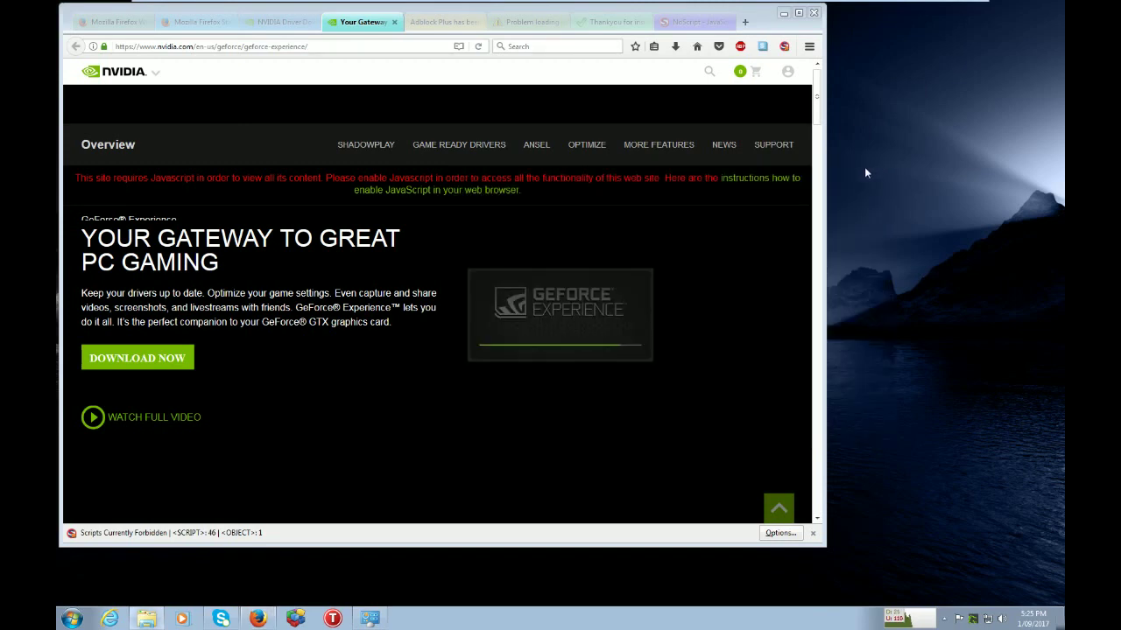
Close the GeForce Experience and Adblock Plus pages and reload the DownThemAll welcome page
{"action": "left_click", "coordinate": [395, 22]}
{"action": "left_click", "coordinate": [395, 22]}
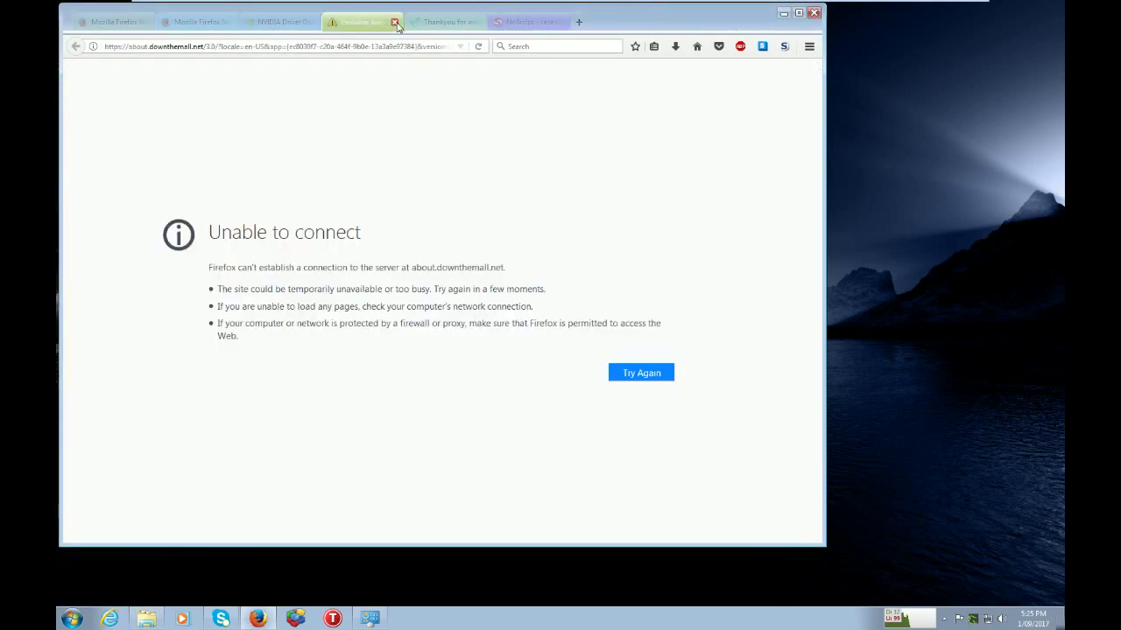
{"action": "left_click", "coordinate": [480, 47]}
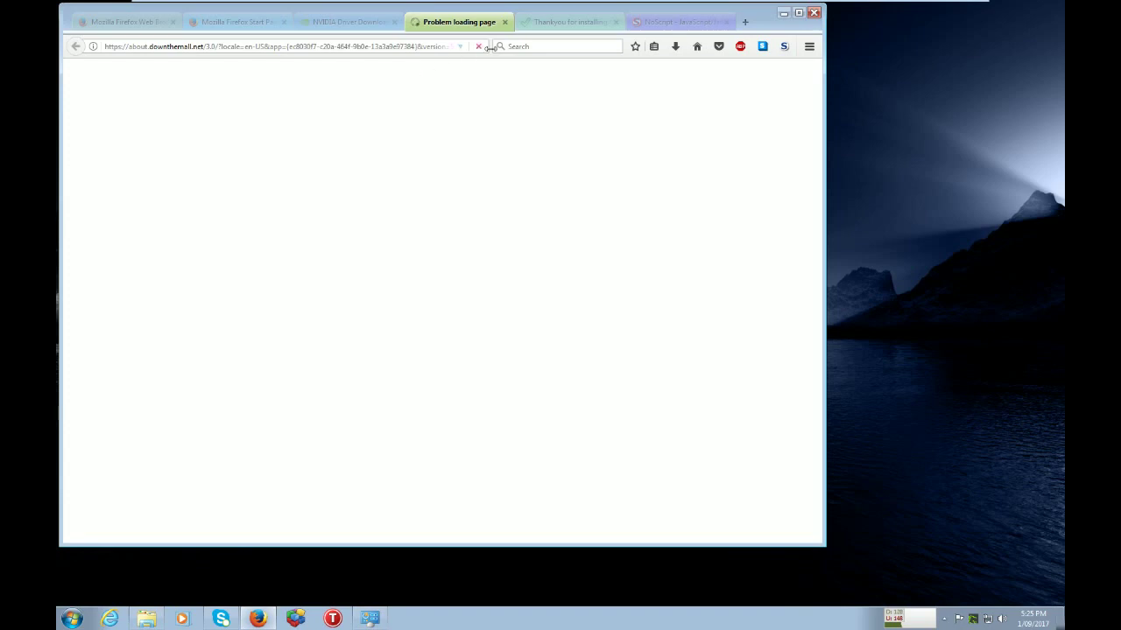
Allow scripts from addongenie.com in NoScript on the ColorfulTabs thank-you page and review the page's remaining script permissions
{"action": "left_click", "coordinate": [548, 24]}
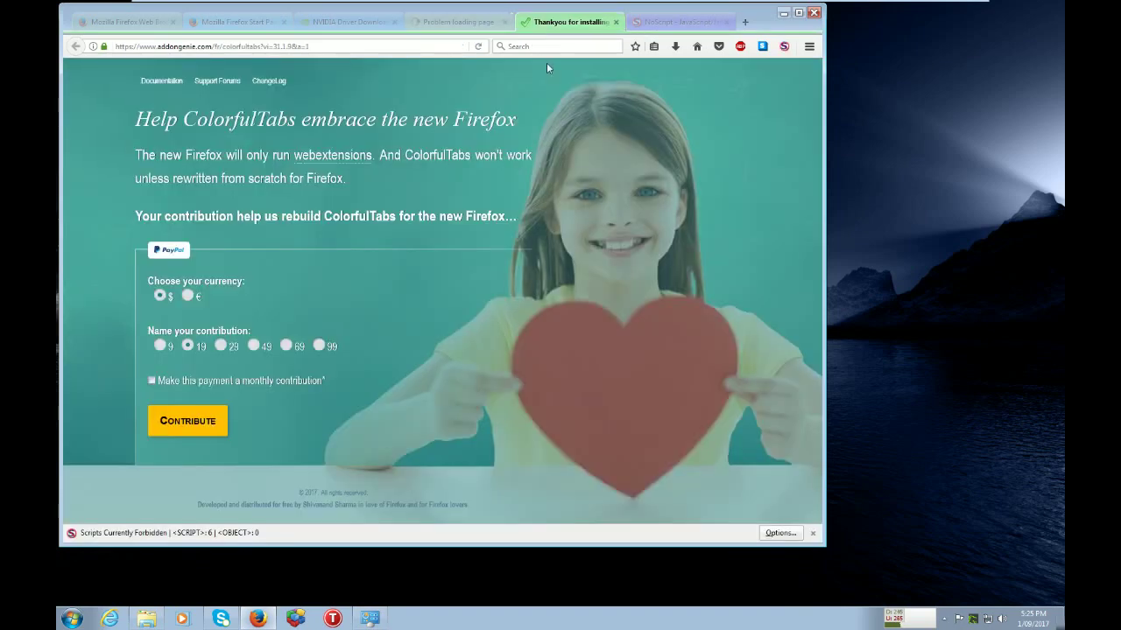
{"action": "left_click", "coordinate": [776, 46]}
{"action": "left_click", "coordinate": [774, 48]}
{"action": "left_click", "coordinate": [783, 46]}
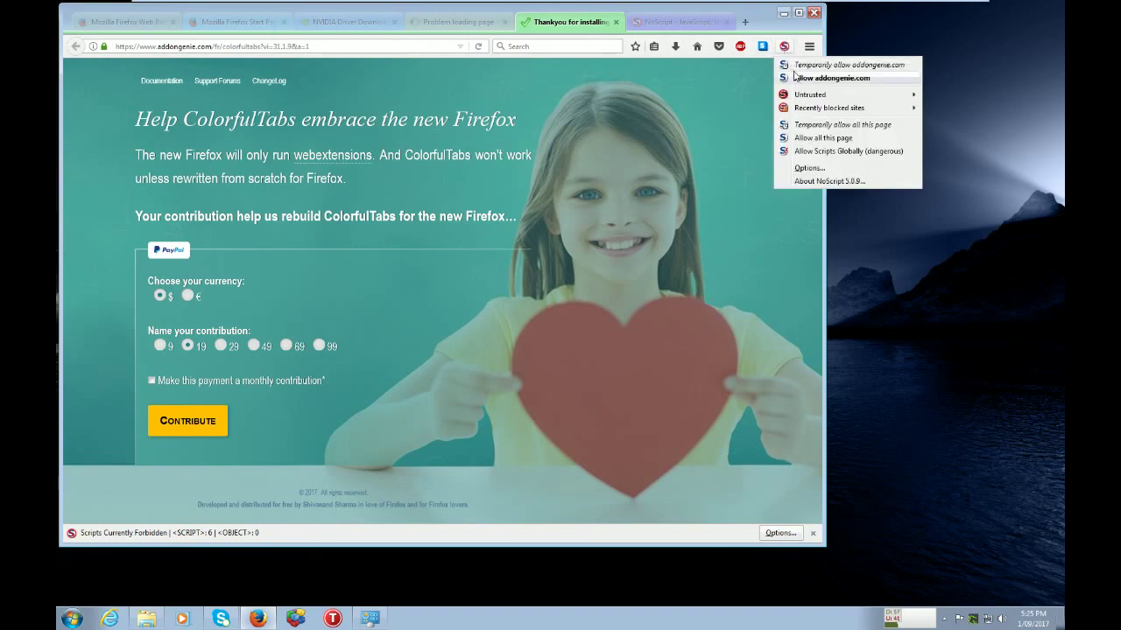
{"action": "left_click", "coordinate": [799, 79]}
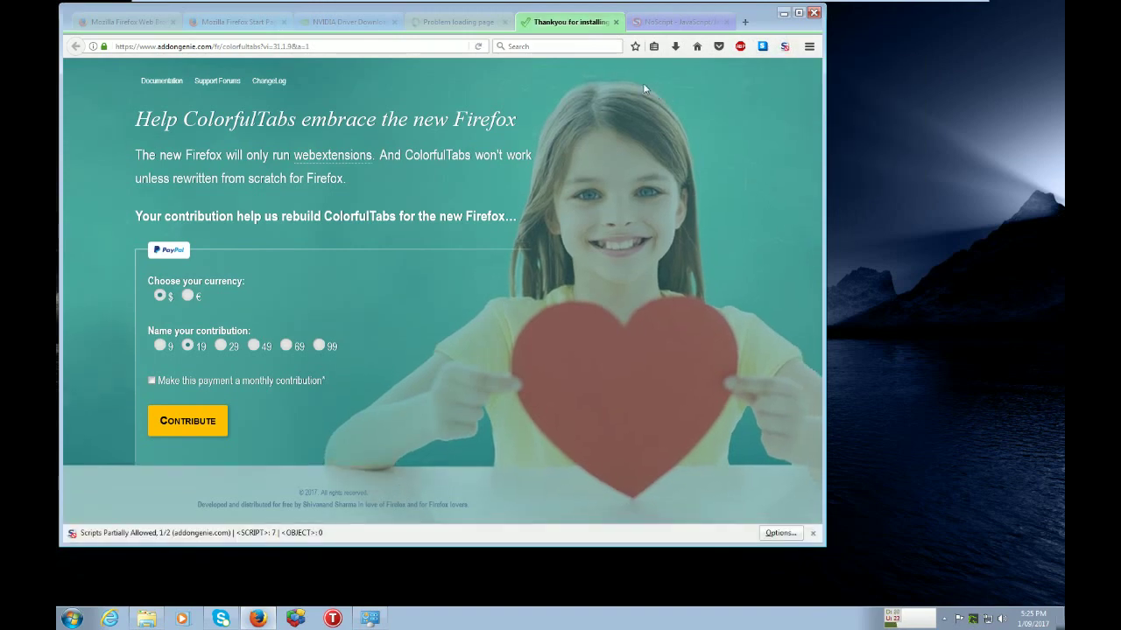
{"action": "left_click", "coordinate": [784, 45]}
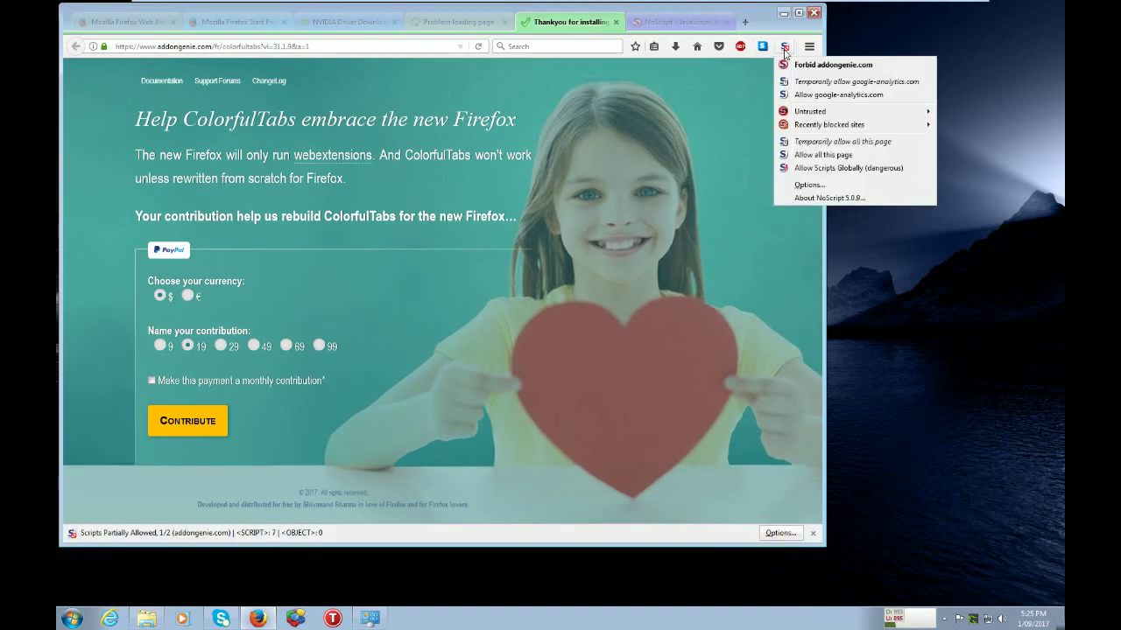
{"action": "left_click", "coordinate": [648, 111]}
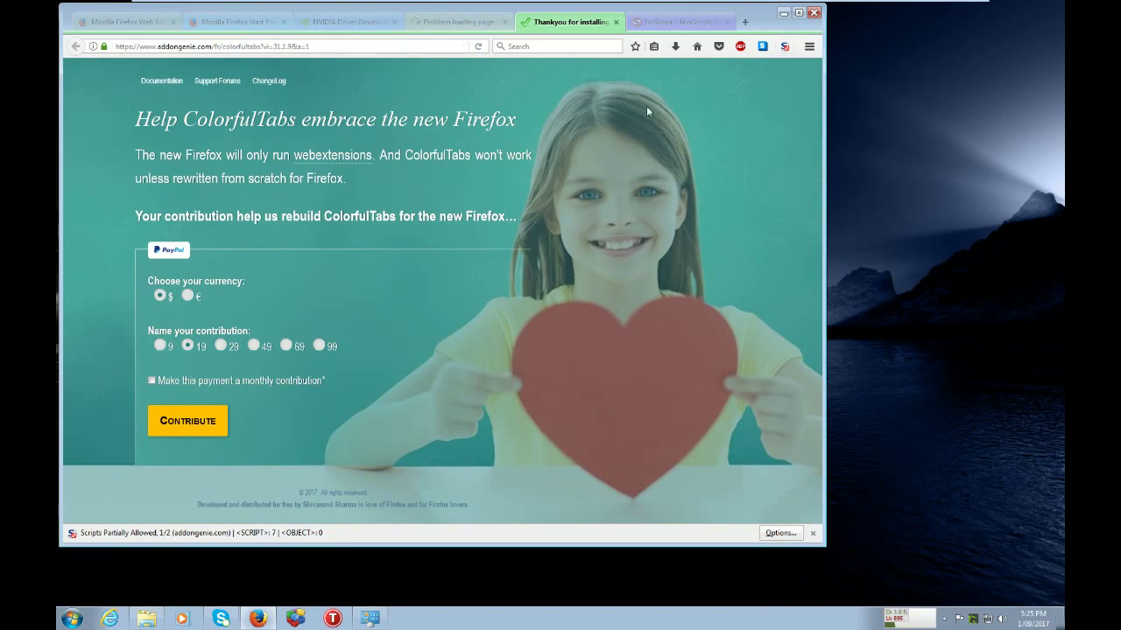
Close the ColorfulTabs, DownThemAll and NVIDIA Driver Downloads pages and switch to the Firefox Start Page
{"action": "left_click", "coordinate": [616, 22]}
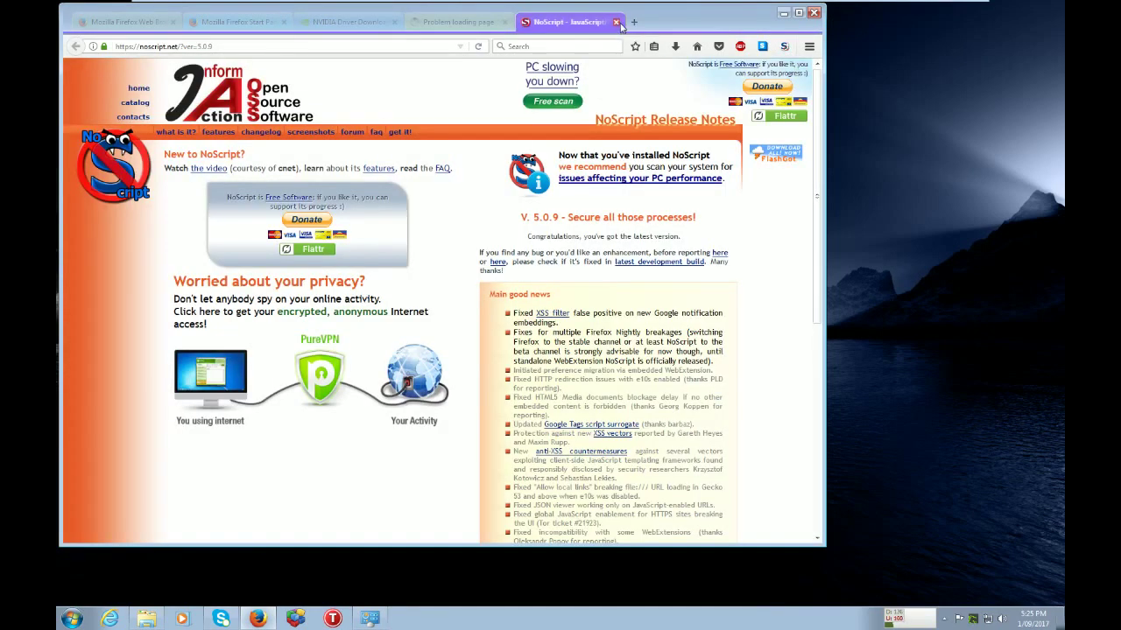
{"action": "left_click", "coordinate": [455, 22]}
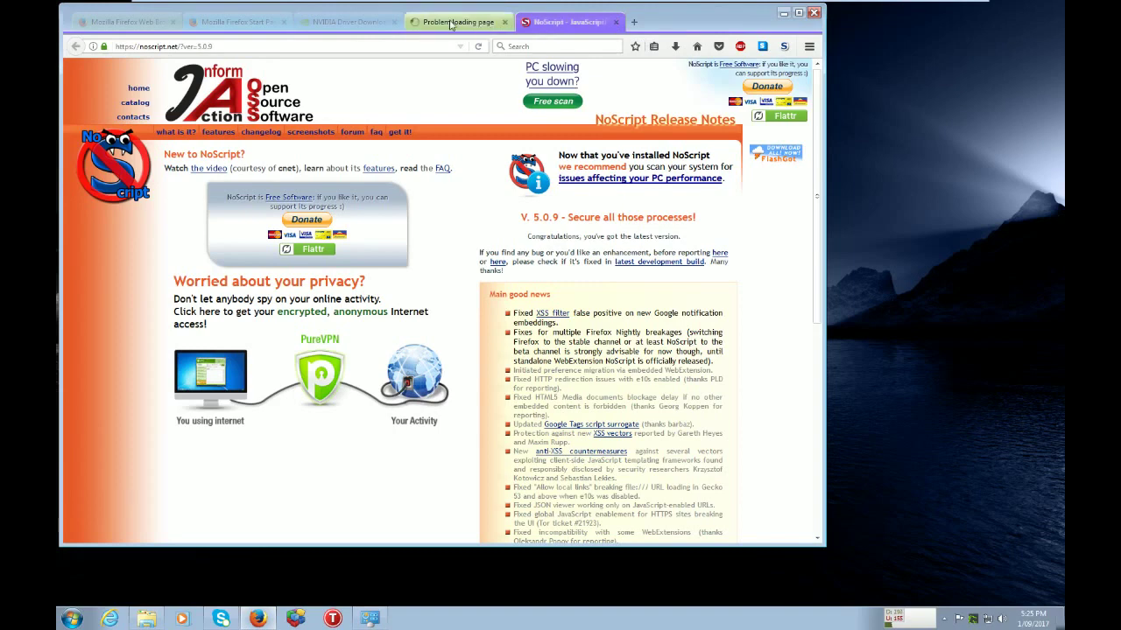
{"action": "left_click", "coordinate": [505, 22]}
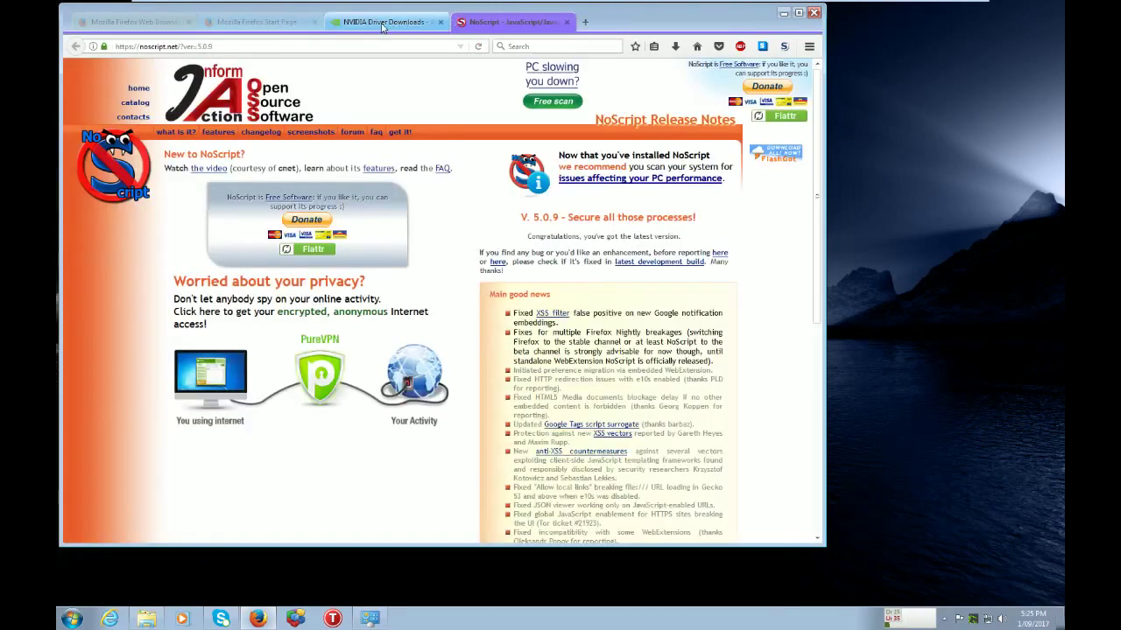
{"action": "left_click", "coordinate": [385, 29]}
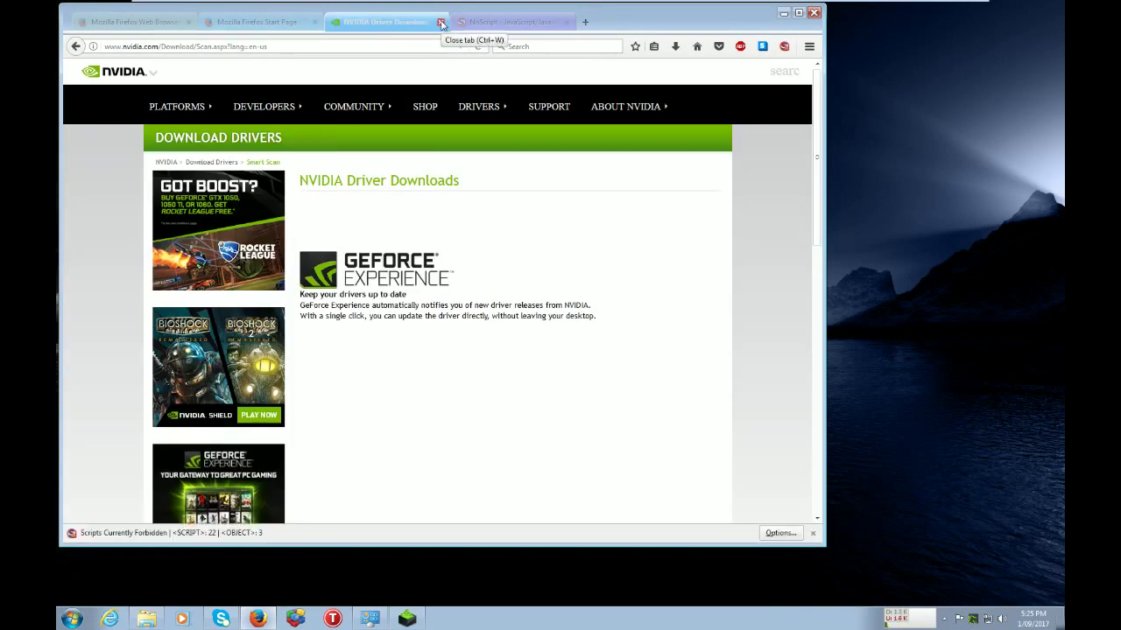
{"action": "left_click", "coordinate": [442, 22]}
{"action": "left_click", "coordinate": [300, 21]}
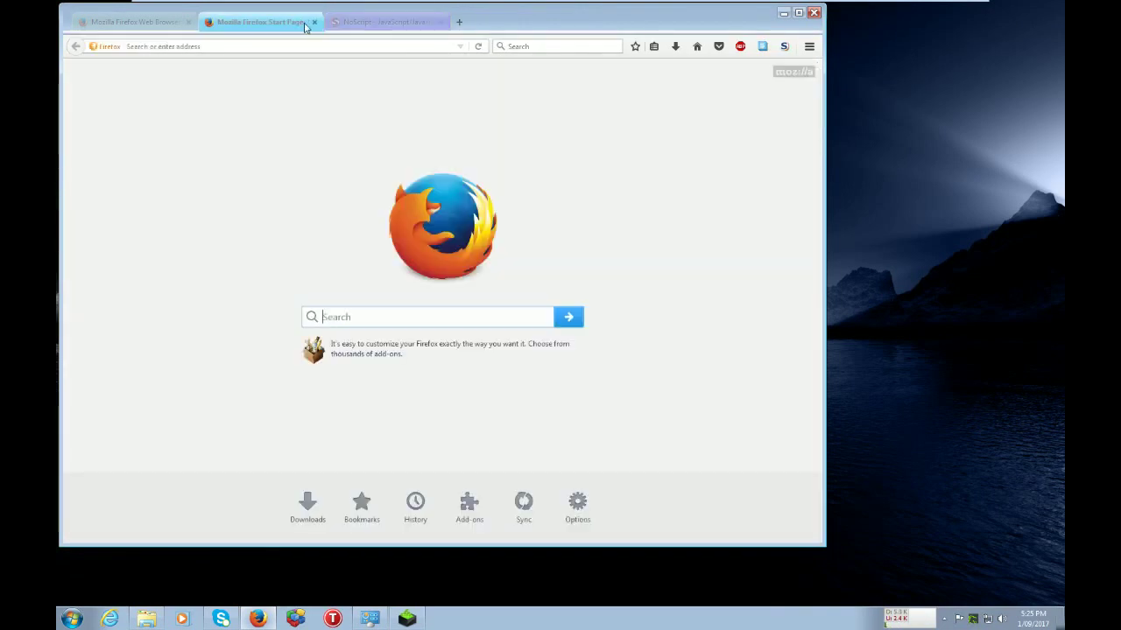
Load startpage.com in the Firefox Start Page tab
{"action": "left_click", "coordinate": [304, 44]}
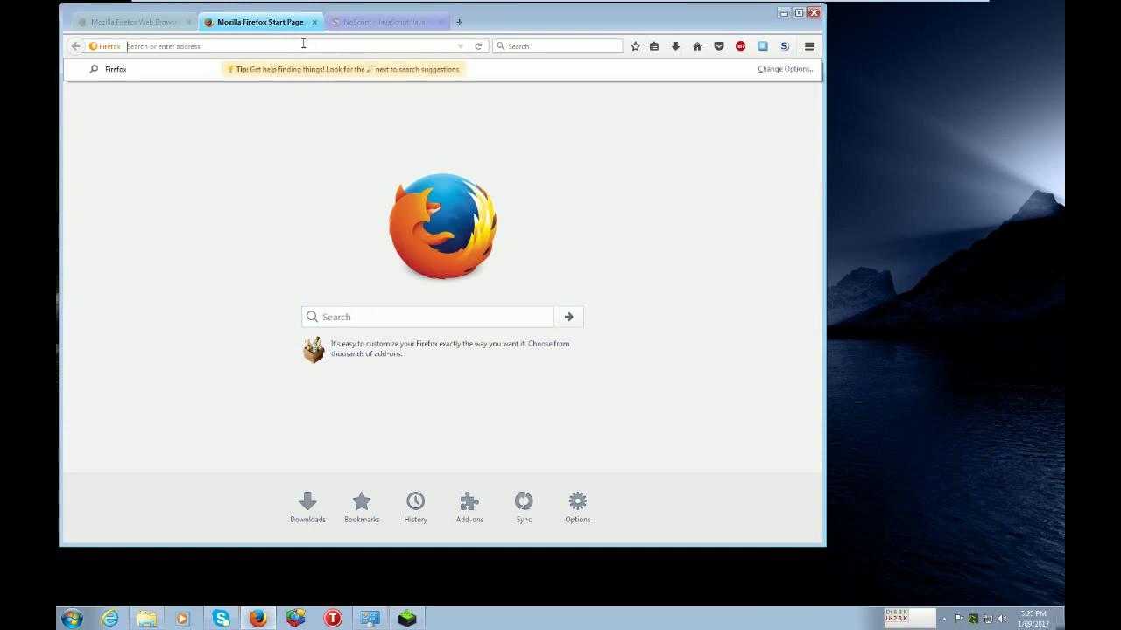
{"action": "type", "text": "startpage.com"}
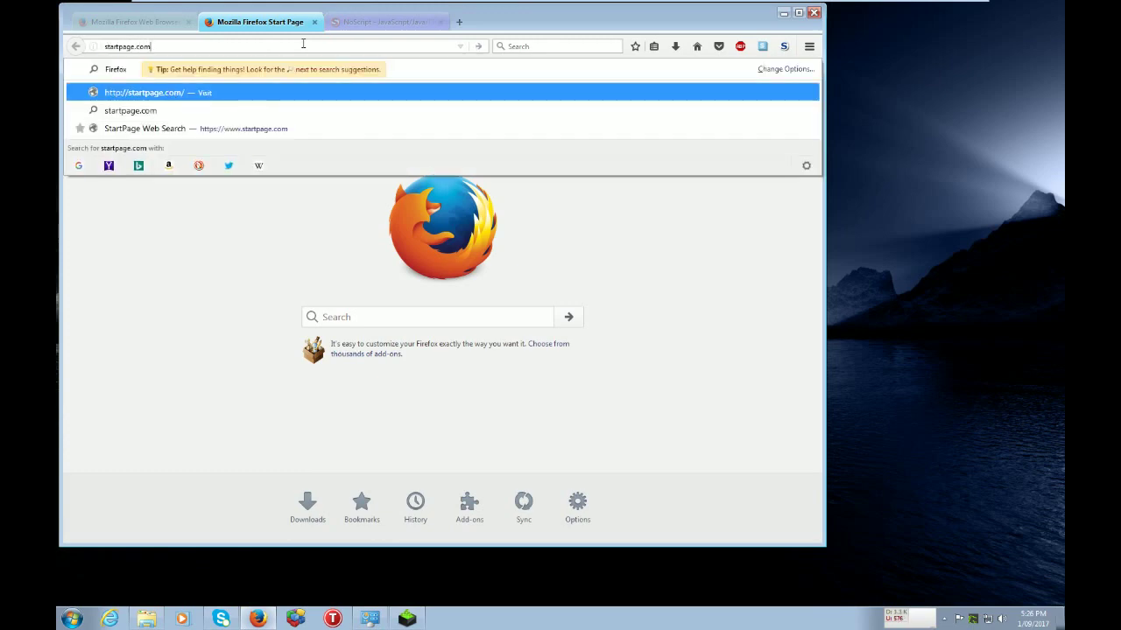
{"action": "key", "text": "Return"}
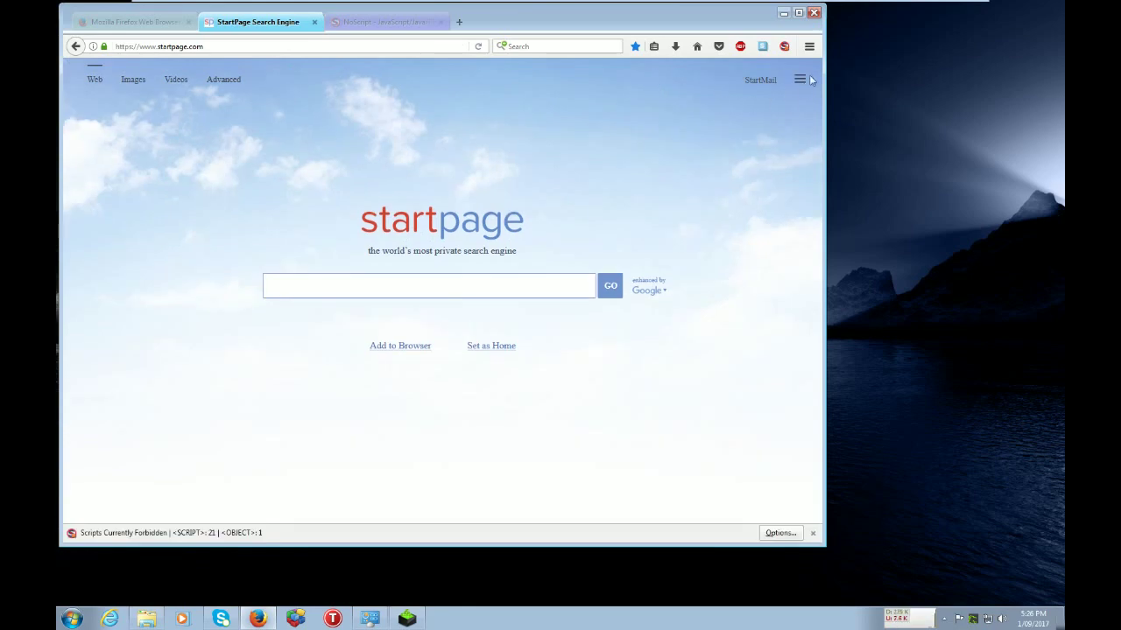
Open the browser's General options and use the currently open pages as the home page
{"action": "left_click", "coordinate": [809, 47]}
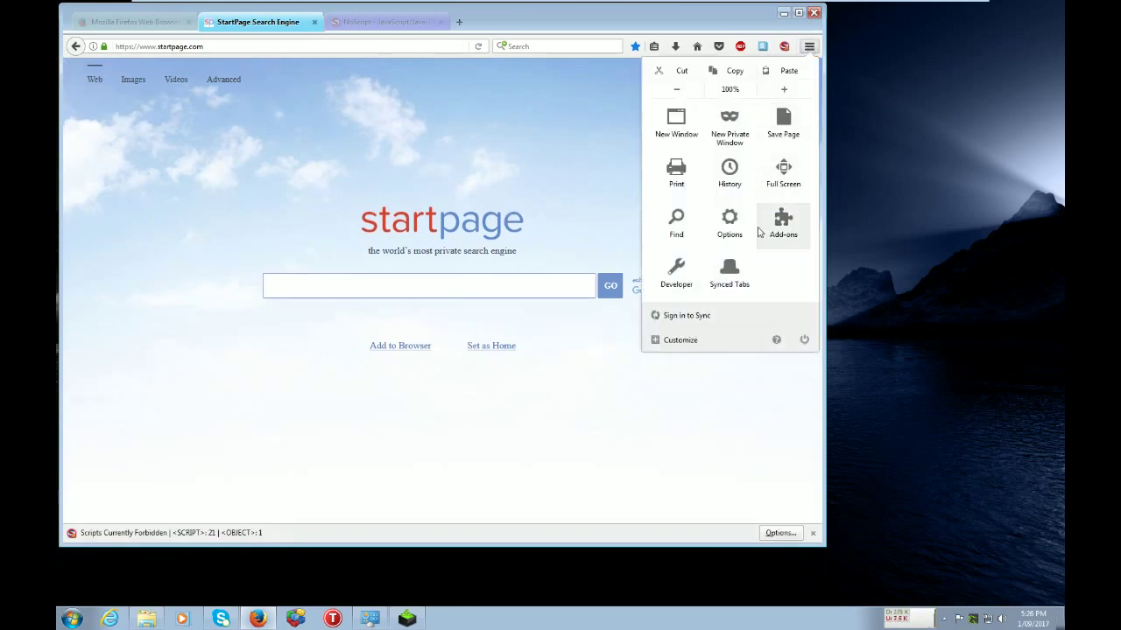
{"action": "left_click", "coordinate": [730, 224]}
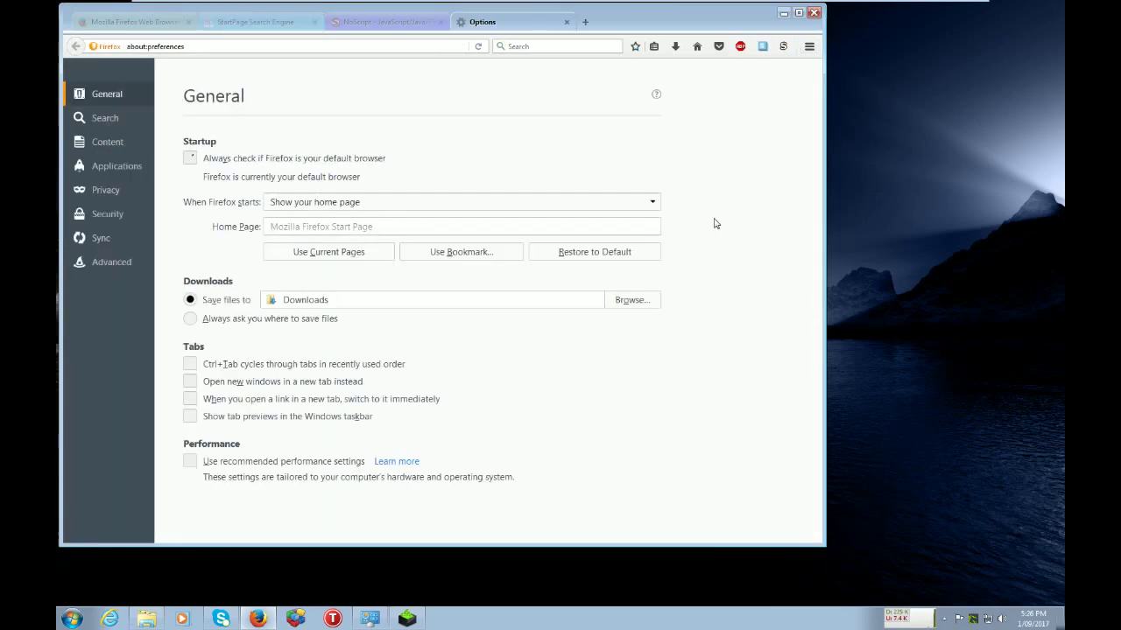
{"action": "left_click", "coordinate": [329, 253]}
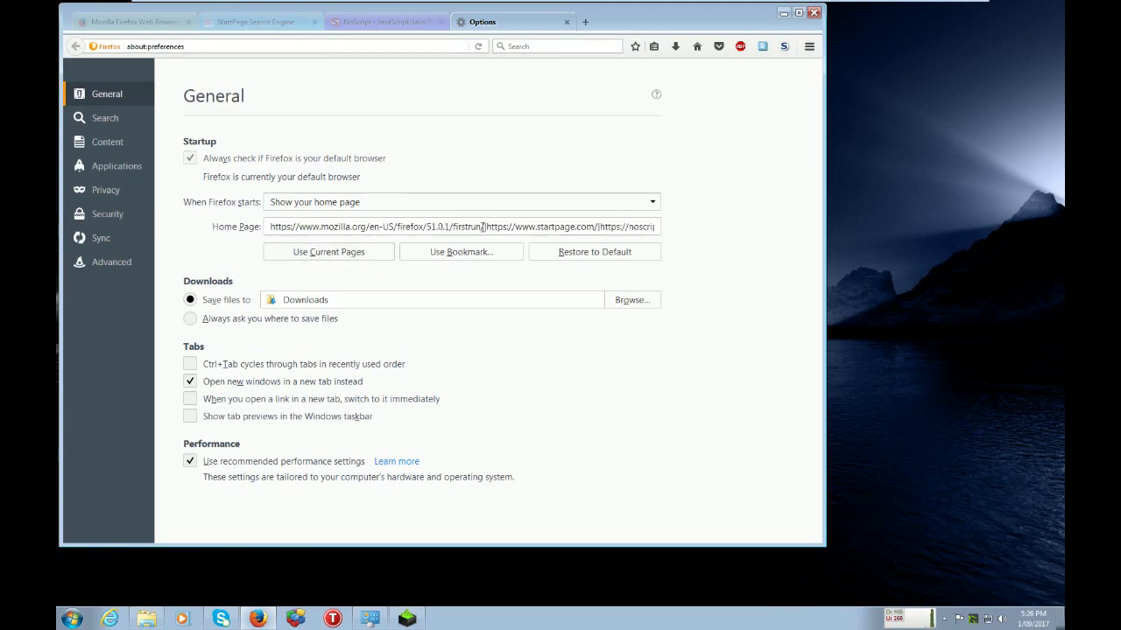
{"action": "left_click", "coordinate": [271, 21]}
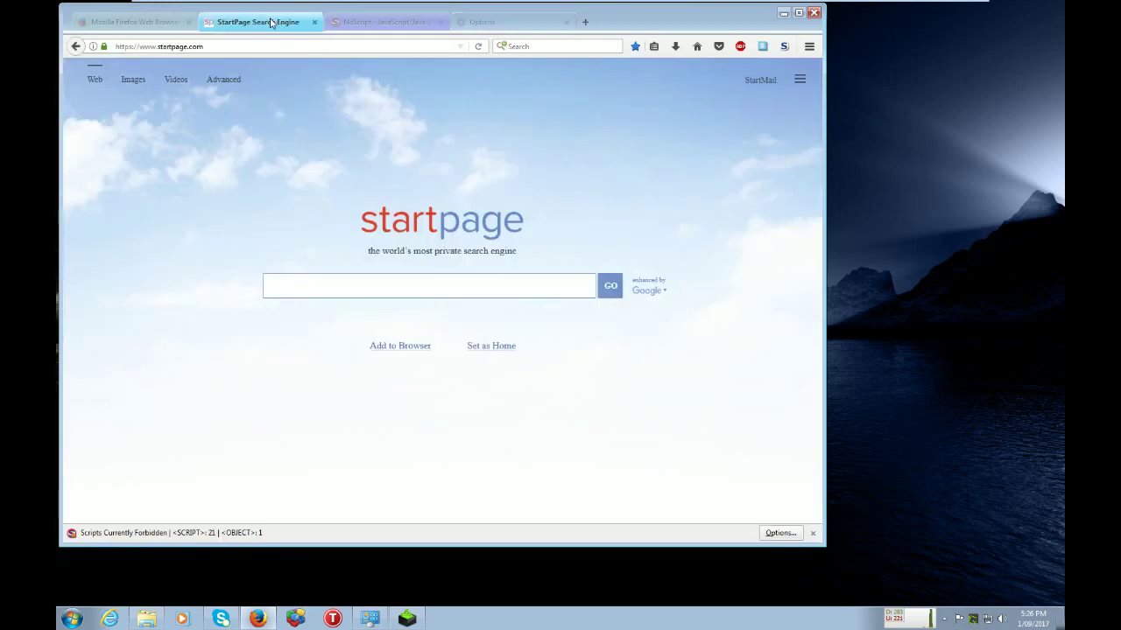
{"action": "left_click", "coordinate": [265, 45]}
{"action": "key", "text": "ctrl+c"}
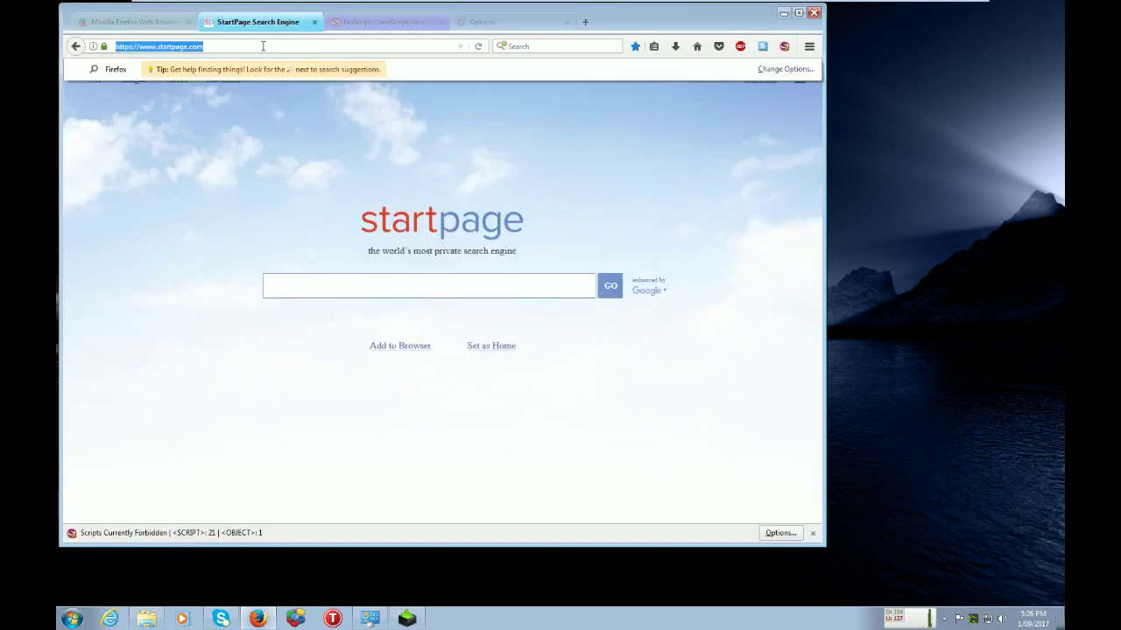
{"action": "left_click", "coordinate": [482, 21]}
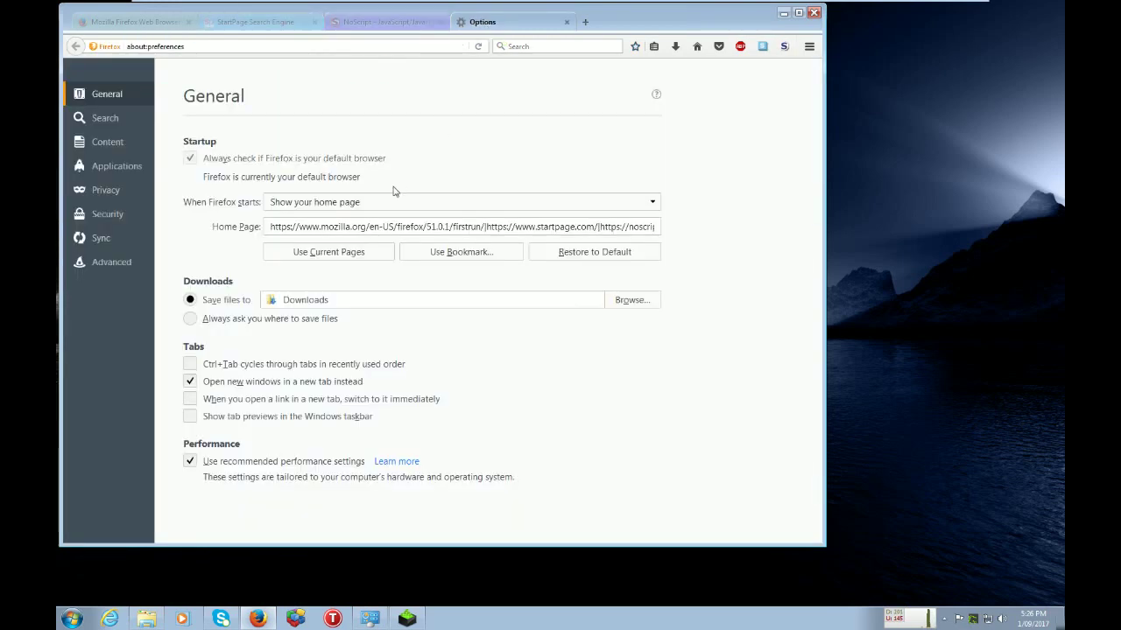
{"action": "left_click", "coordinate": [379, 227]}
{"action": "triple_click", "coordinate": [379, 228]}
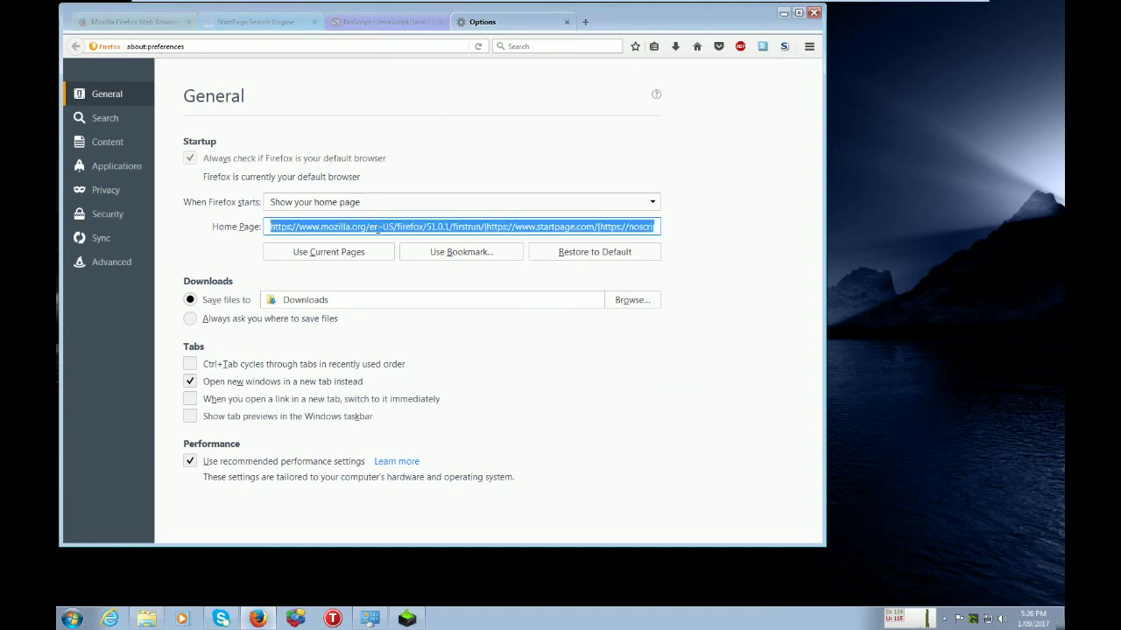
{"action": "key", "text": "ctrl+v"}
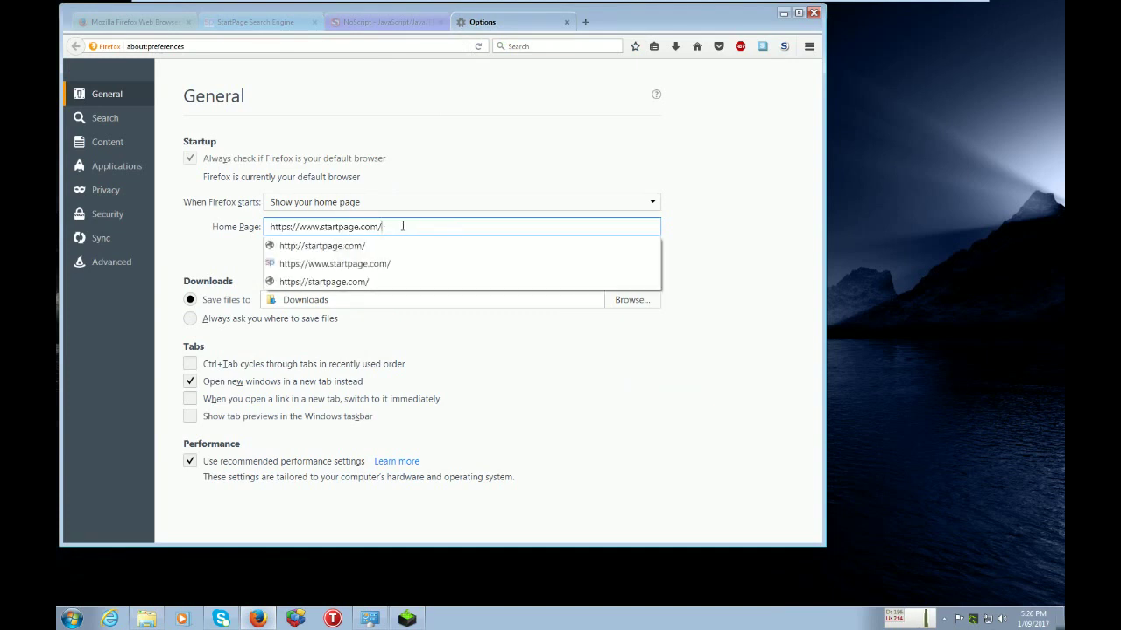
{"action": "key", "text": "BackSpace"}
{"action": "left_click", "coordinate": [323, 228]}
{"action": "key", "text": "BackSpace"}
{"action": "key", "text": "BackSpace"}
{"action": "key", "text": "BackSpace"}
{"action": "key", "text": "BackSpace"}
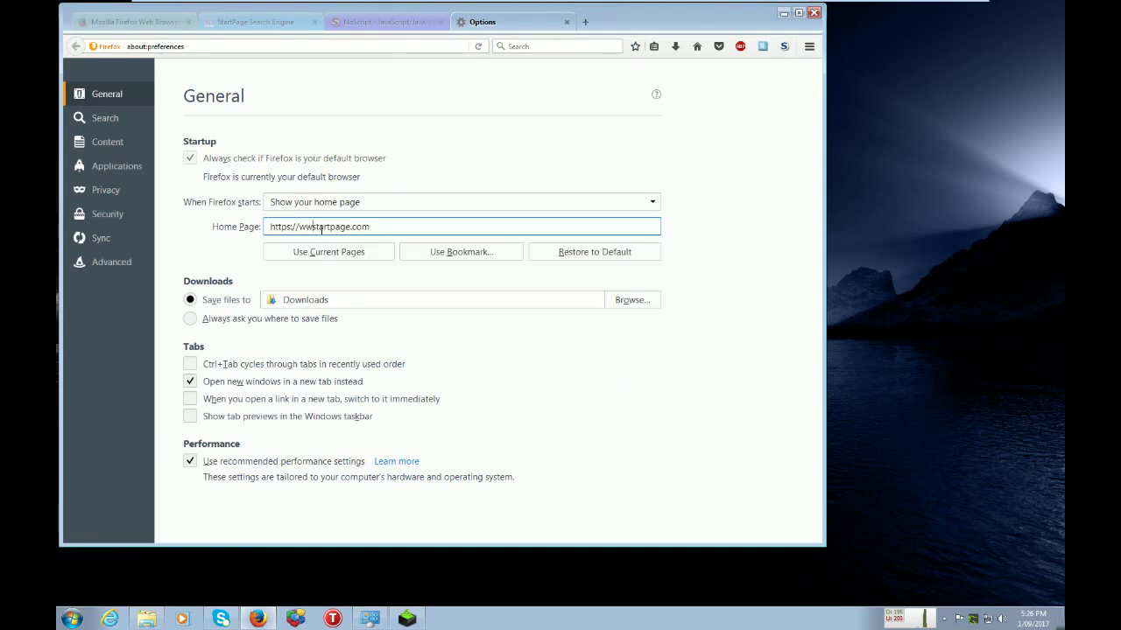
{"action": "key", "text": "Escape"}
Close the Options and NoScript pages and permanently allow scripts from startpage.com in NoScript
{"action": "left_click", "coordinate": [567, 22]}
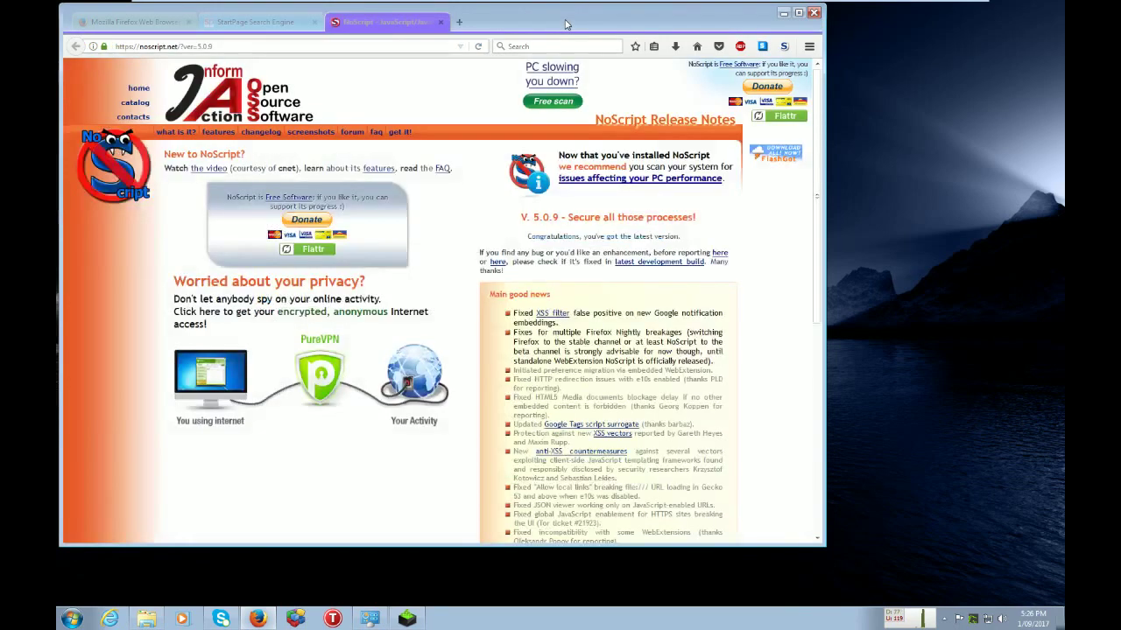
{"action": "left_click", "coordinate": [441, 24]}
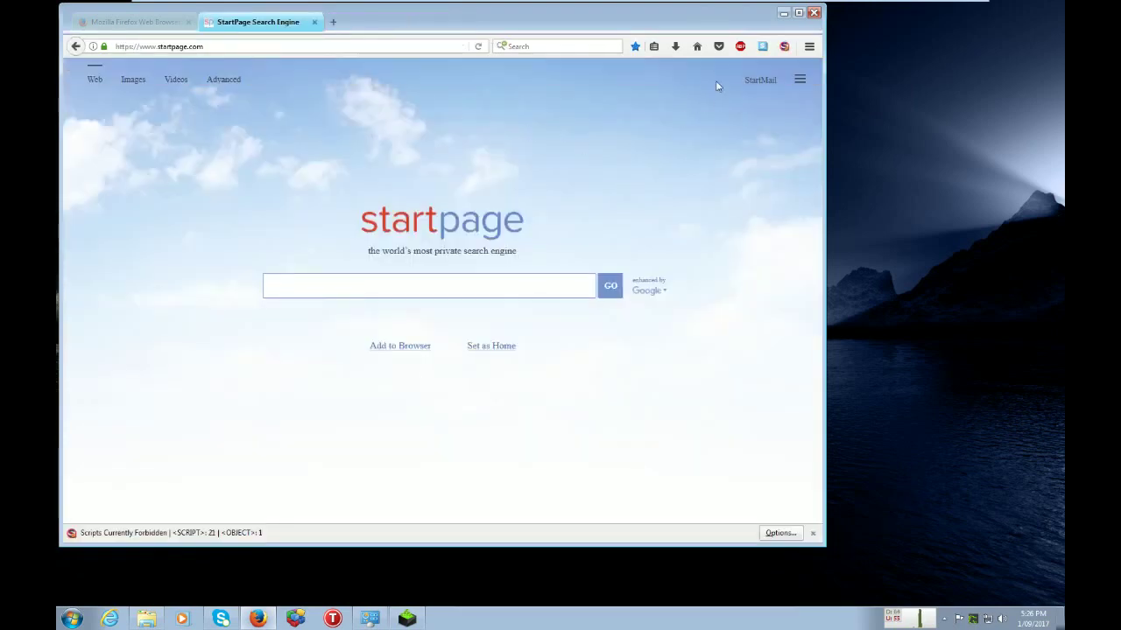
{"action": "left_click", "coordinate": [783, 47]}
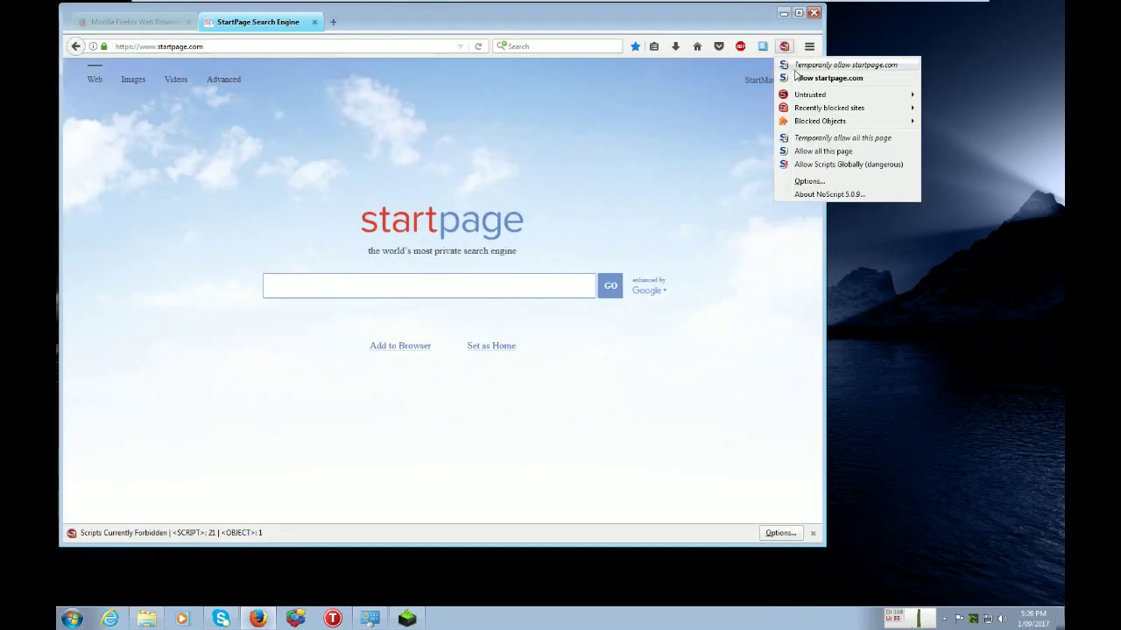
{"action": "left_click", "coordinate": [795, 77]}
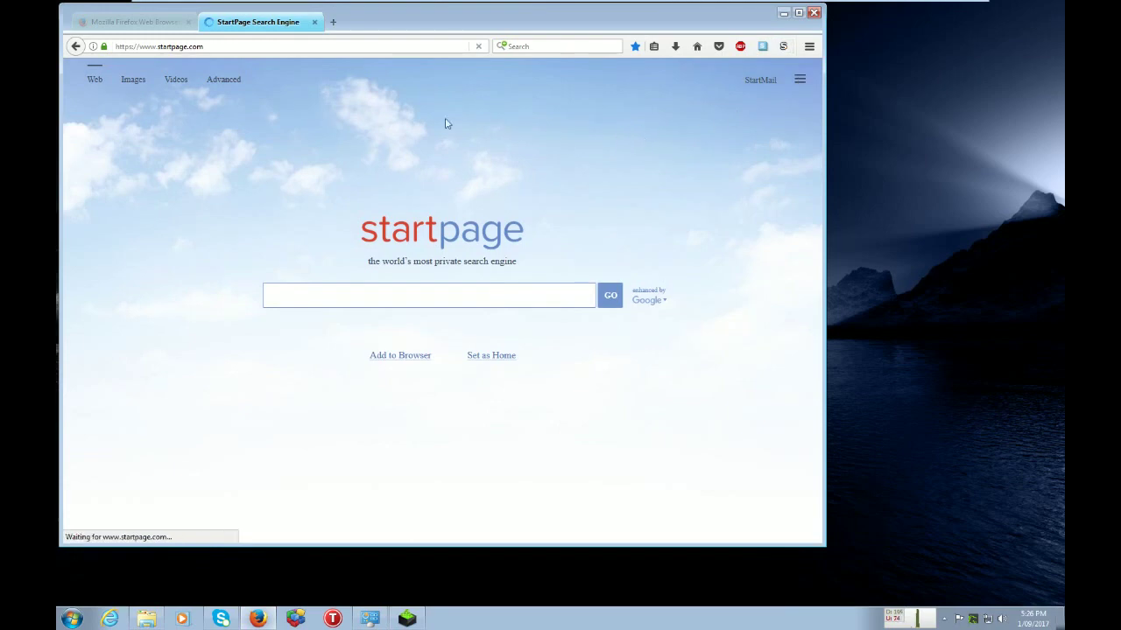
Allow scripts from firefox.com in NoScript on the Mozilla first-run page, and close that page
{"action": "left_click", "coordinate": [149, 24]}
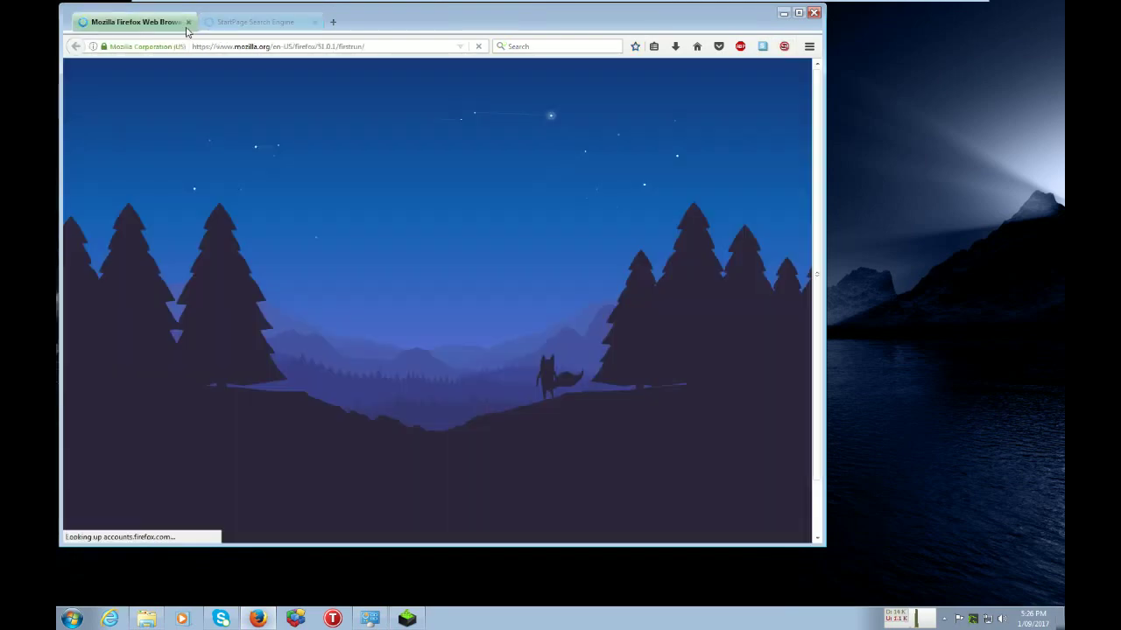
{"action": "left_click", "coordinate": [785, 46]}
{"action": "left_click", "coordinate": [798, 79]}
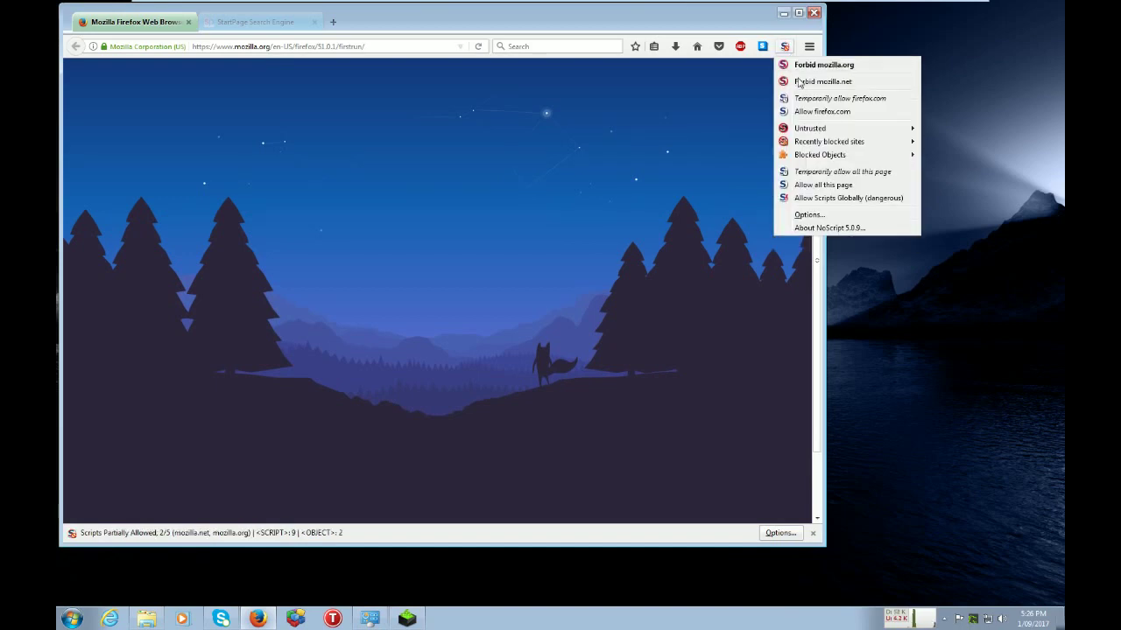
{"action": "left_click", "coordinate": [804, 111]}
{"action": "left_click", "coordinate": [726, 125]}
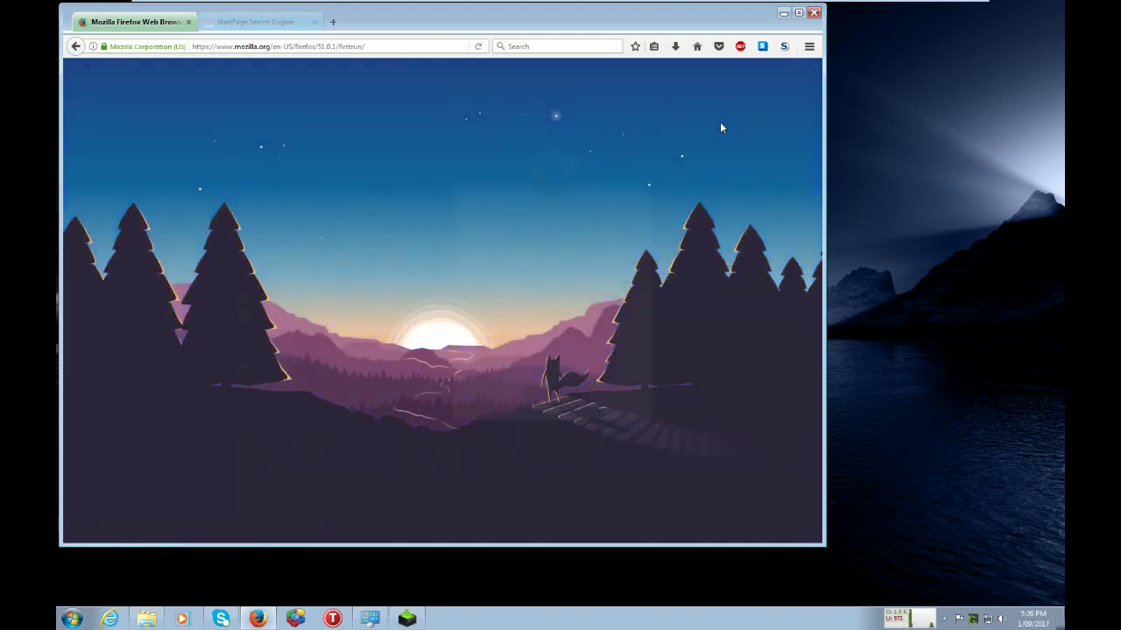
{"action": "left_click", "coordinate": [187, 22]}
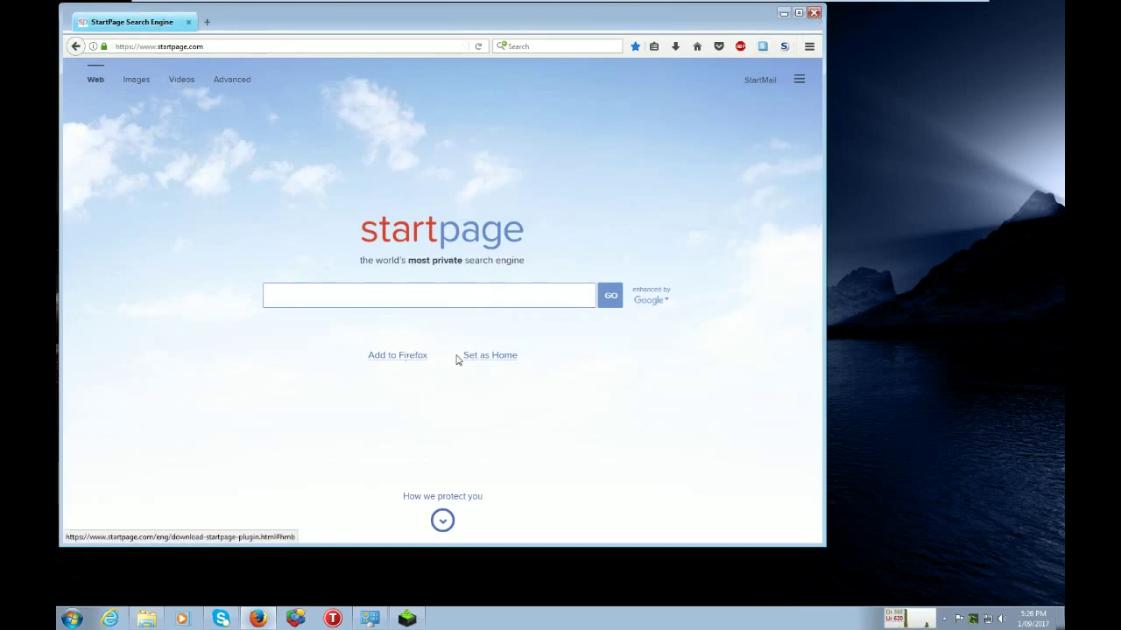
Add "StartPage - English" to the search bar's engines from the StartPage site and dismiss the instructions pop-up
{"action": "left_click", "coordinate": [424, 361]}
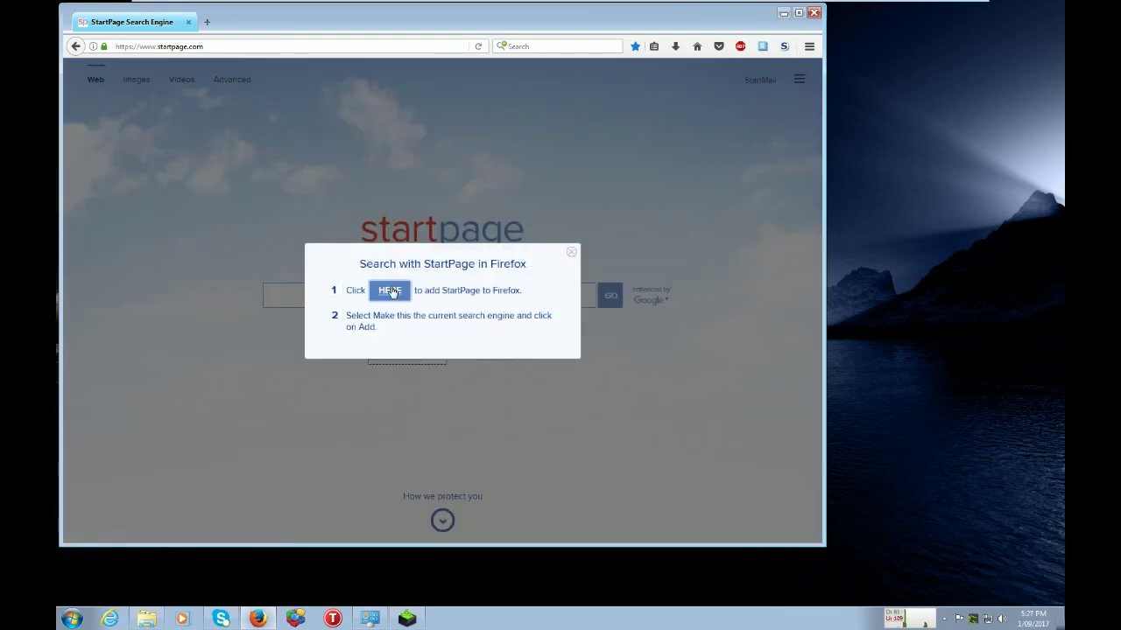
{"action": "left_click", "coordinate": [390, 291]}
{"action": "left_click", "coordinate": [386, 290]}
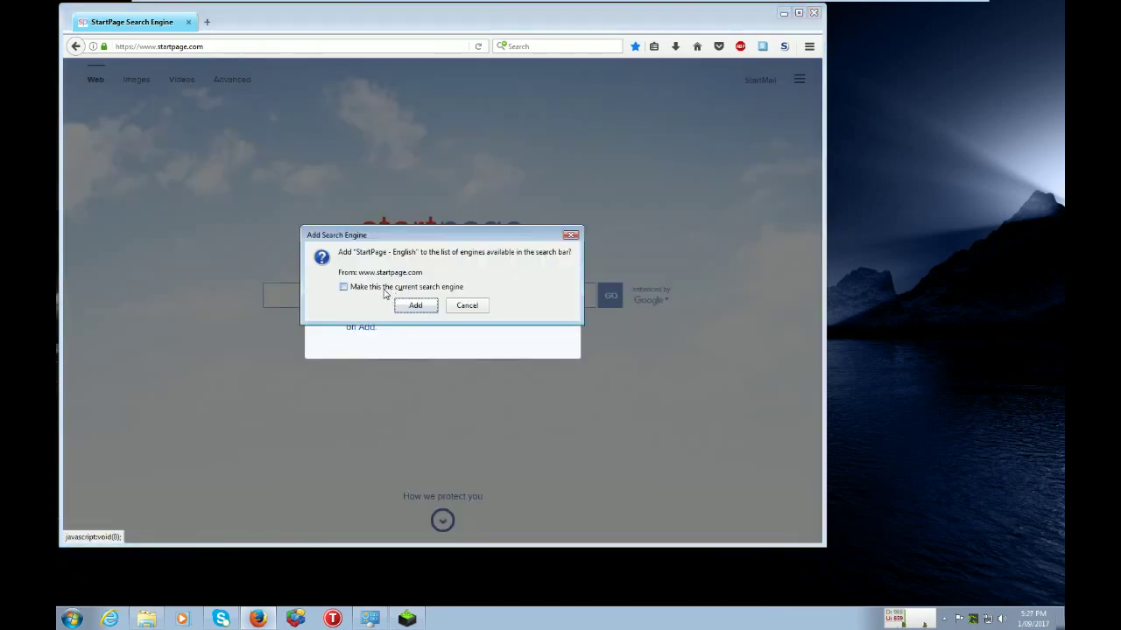
{"action": "left_click", "coordinate": [426, 310]}
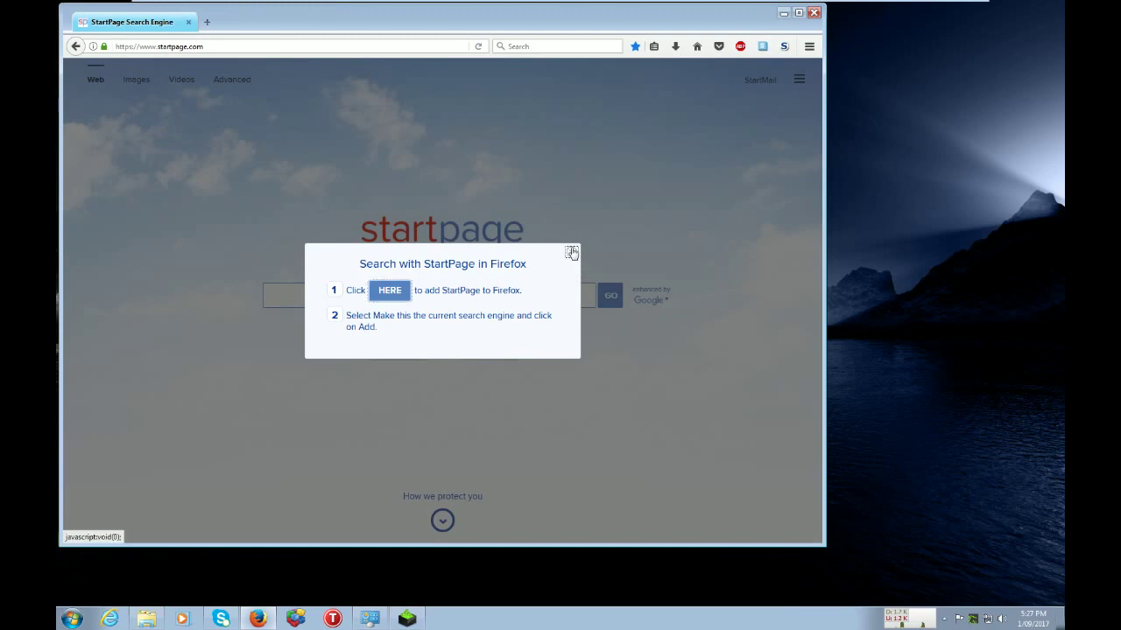
{"action": "left_click", "coordinate": [571, 252]}
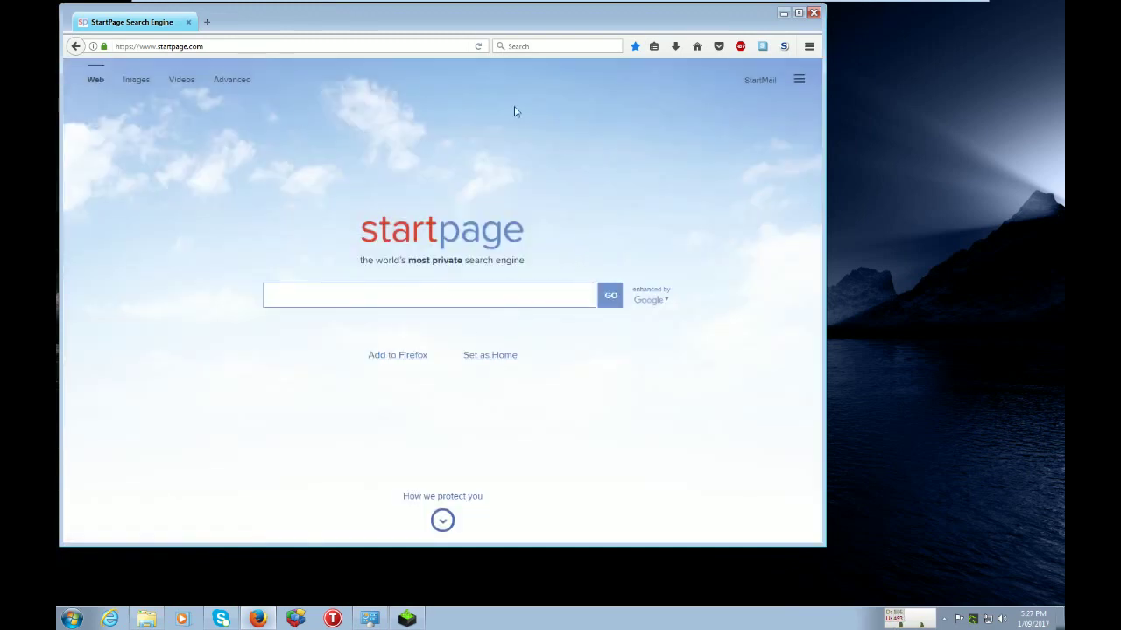
Check the home page setting in the browser options, and close the remaining pages to exit Firefox
{"action": "left_click", "coordinate": [809, 46]}
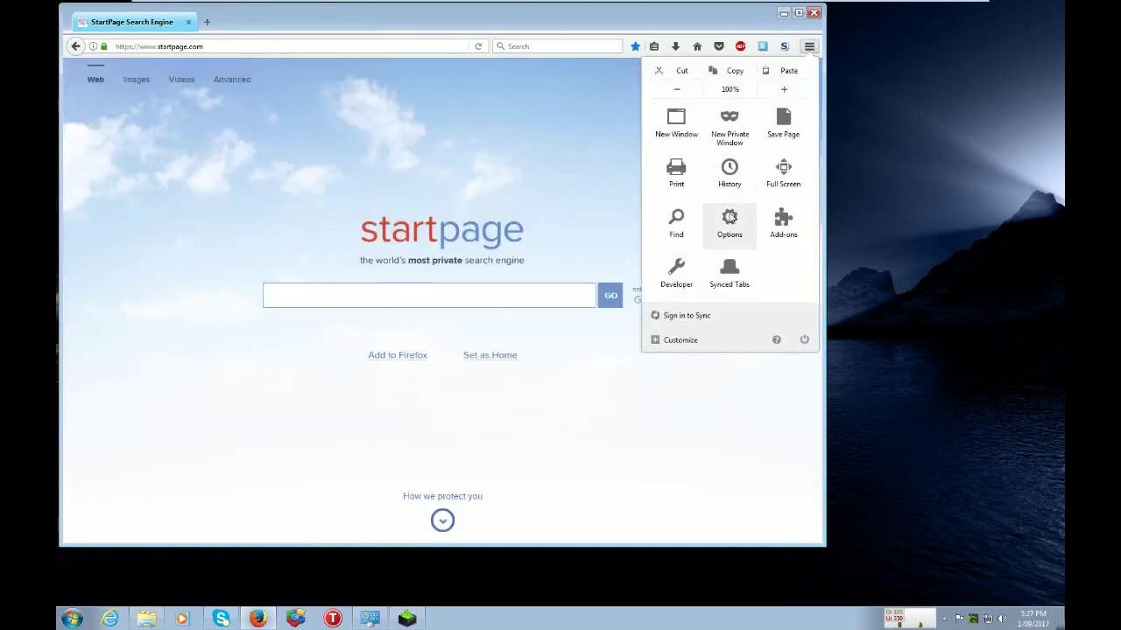
{"action": "left_click", "coordinate": [728, 219]}
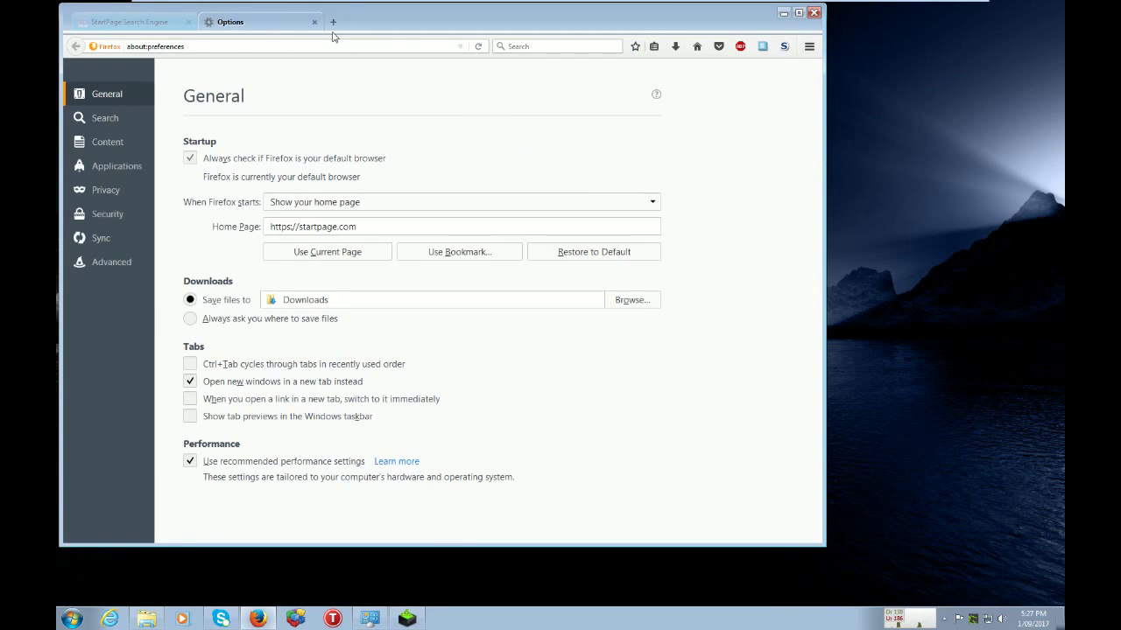
{"action": "left_click", "coordinate": [315, 23]}
{"action": "left_click", "coordinate": [191, 22]}
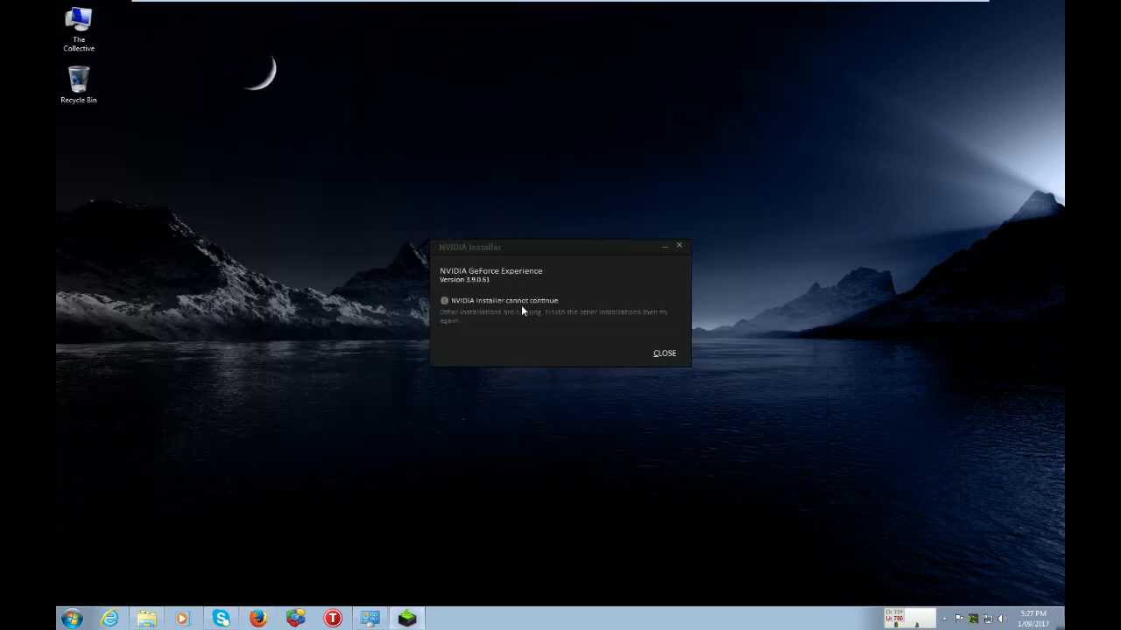
Dismiss the NVIDIA Installer dialog and bring up Windows Update to check the installation progress
{"action": "left_click", "coordinate": [665, 352]}
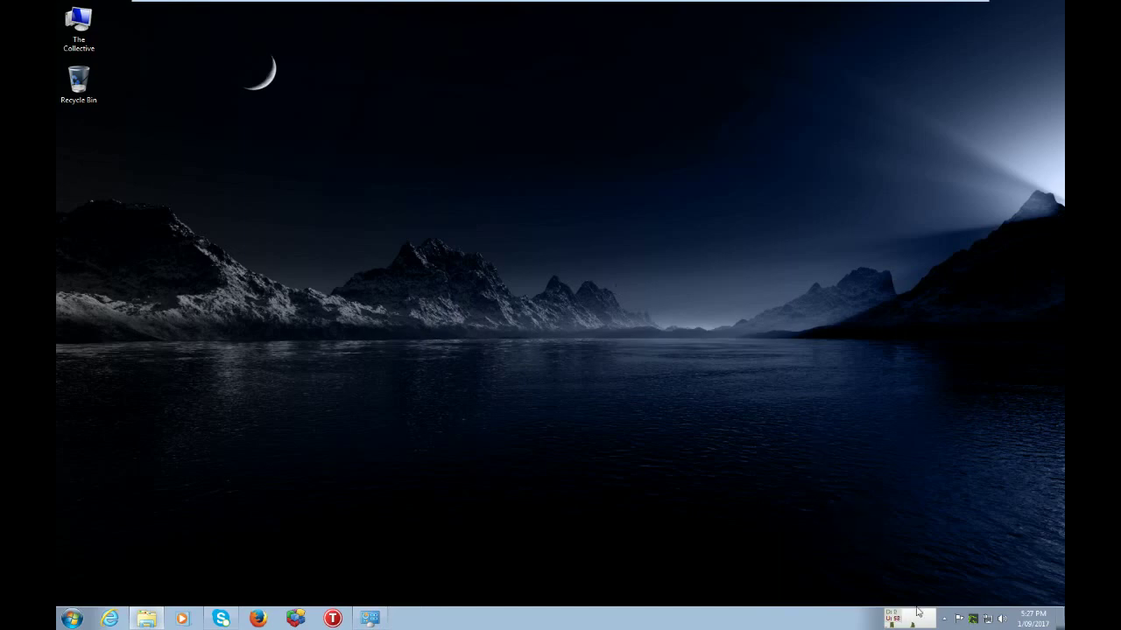
{"action": "left_click", "coordinate": [372, 619]}
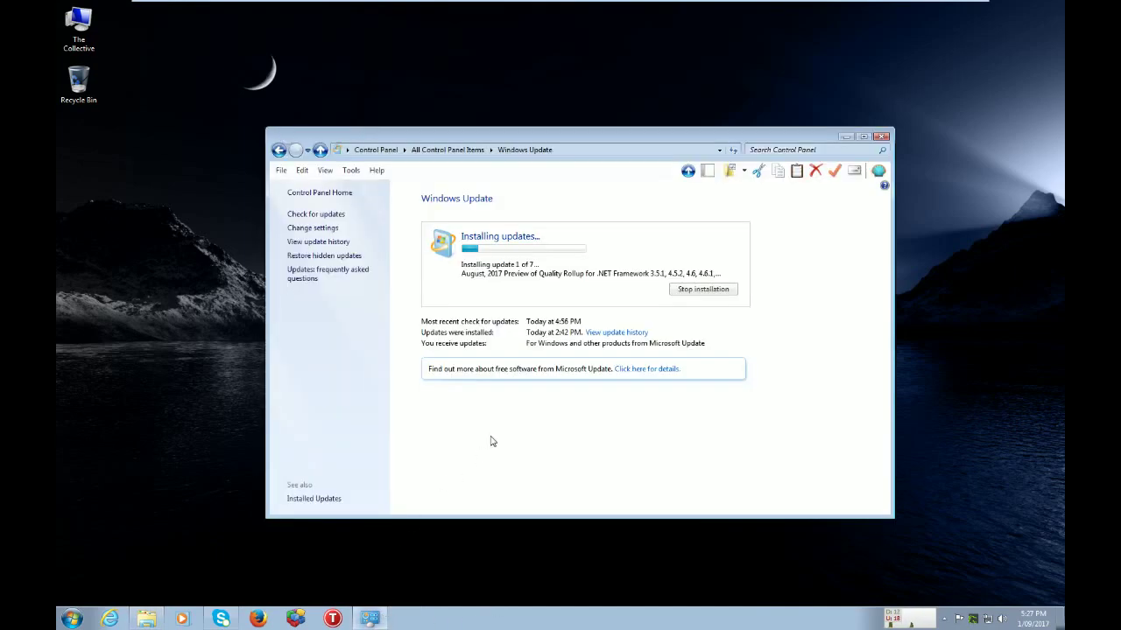
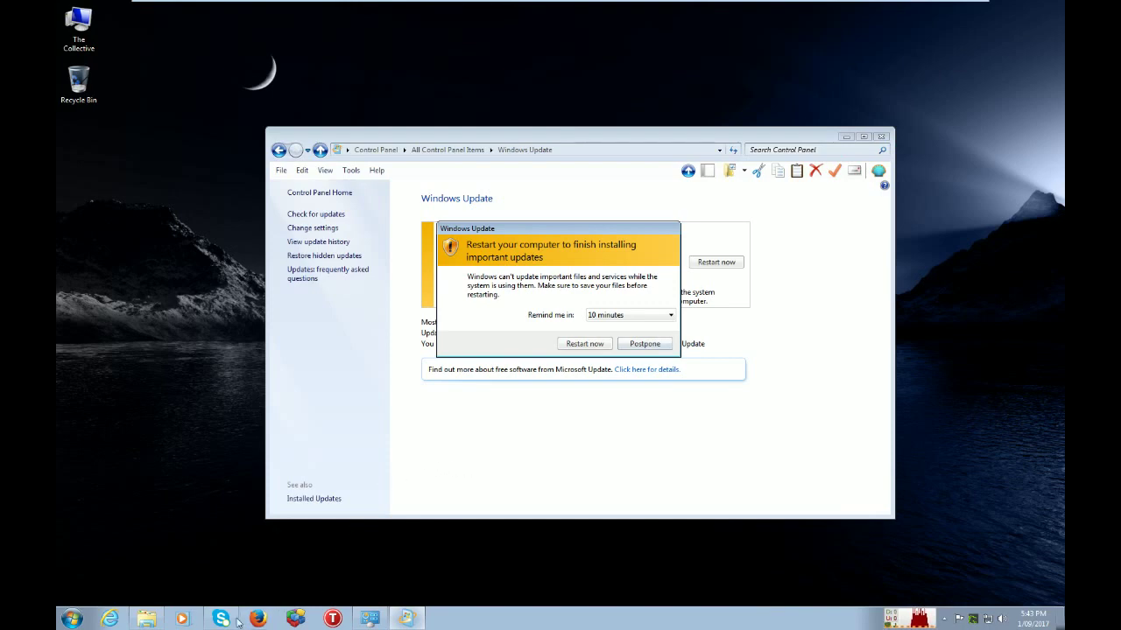
Run GeForce_Experience_v3.9.0.61.exe from the Downloads folder again, and postpone the Windows Update restart with a 10-minute reminder, minimizing both windows
{"action": "left_click", "coordinate": [149, 620]}
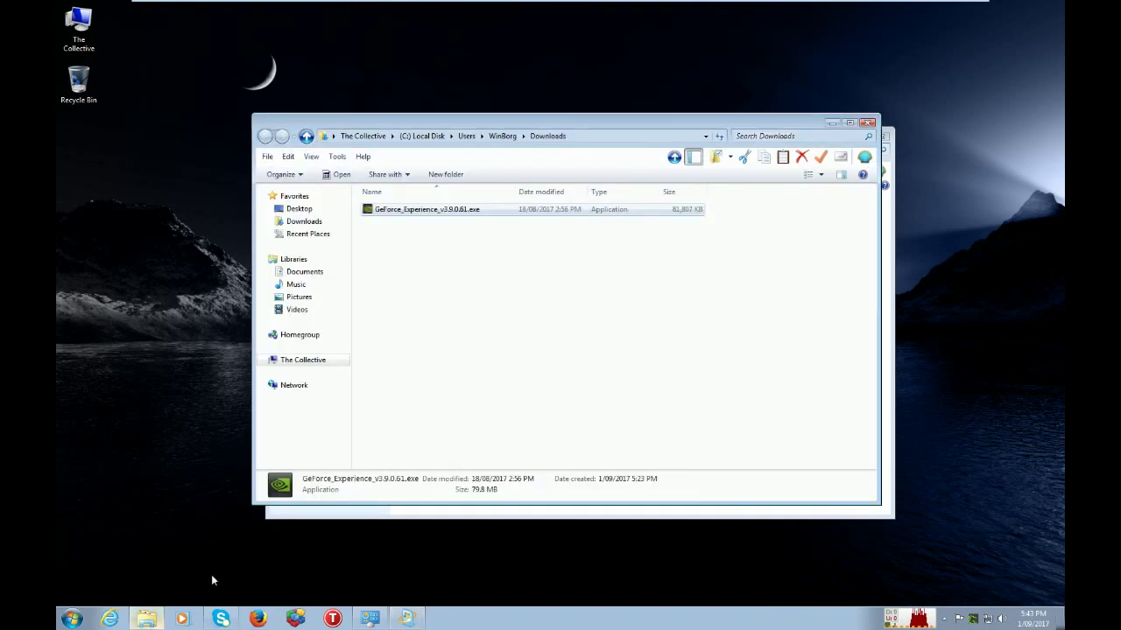
{"action": "double_click", "coordinate": [408, 210]}
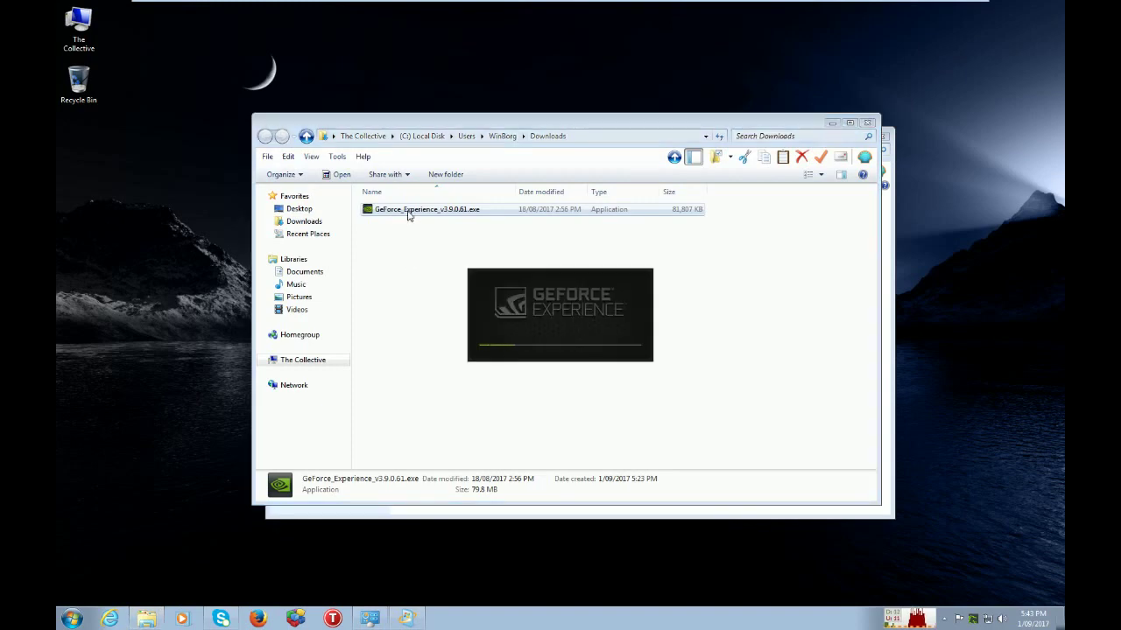
{"action": "left_click", "coordinate": [832, 123]}
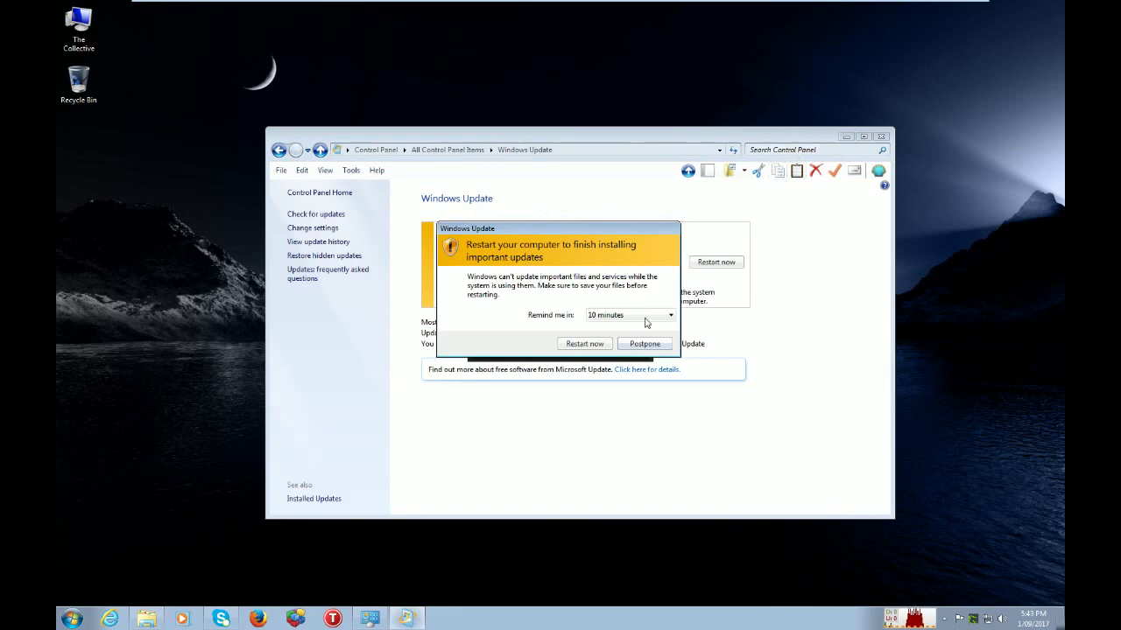
{"action": "left_click", "coordinate": [644, 344]}
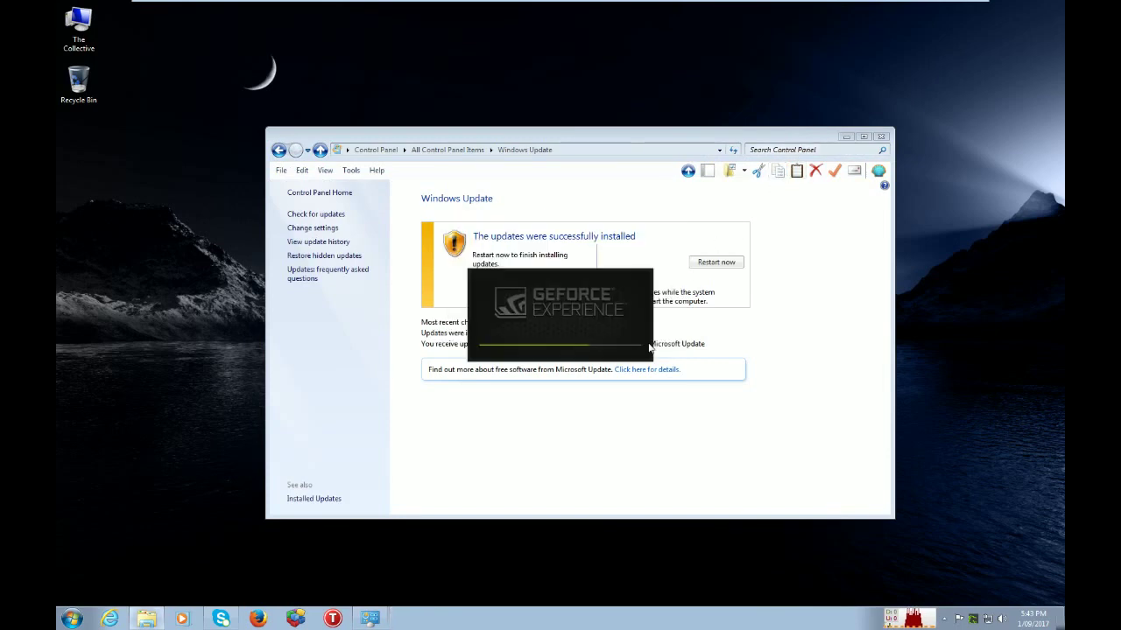
{"action": "left_click", "coordinate": [846, 137]}
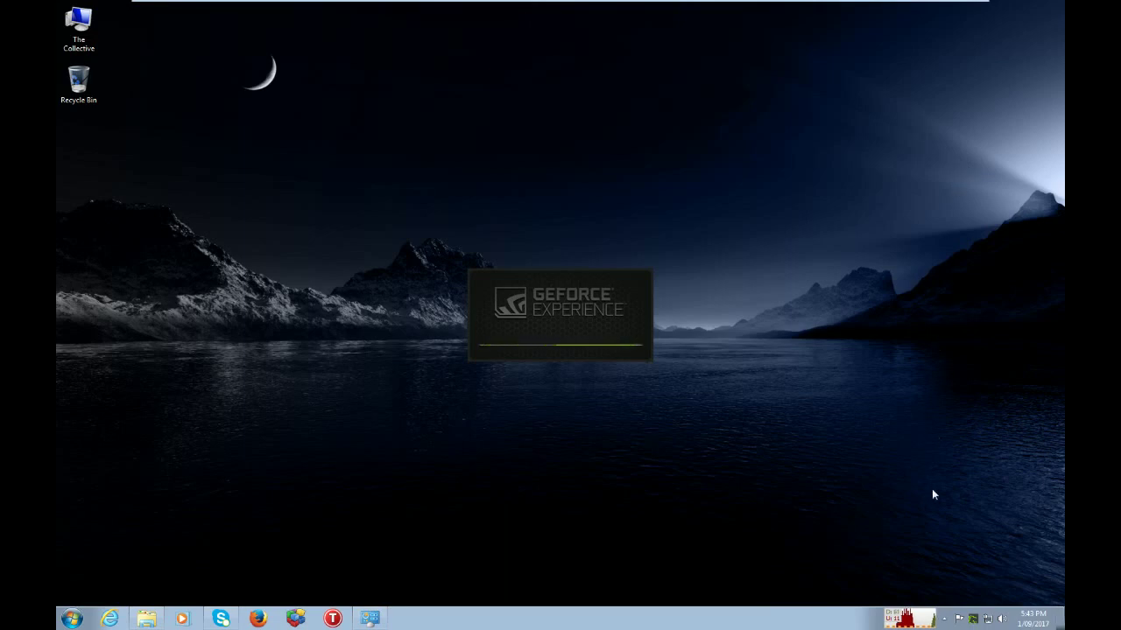
Search the installed programs for "perf" and launch PerfectDisk
{"action": "left_click", "coordinate": [74, 619]}
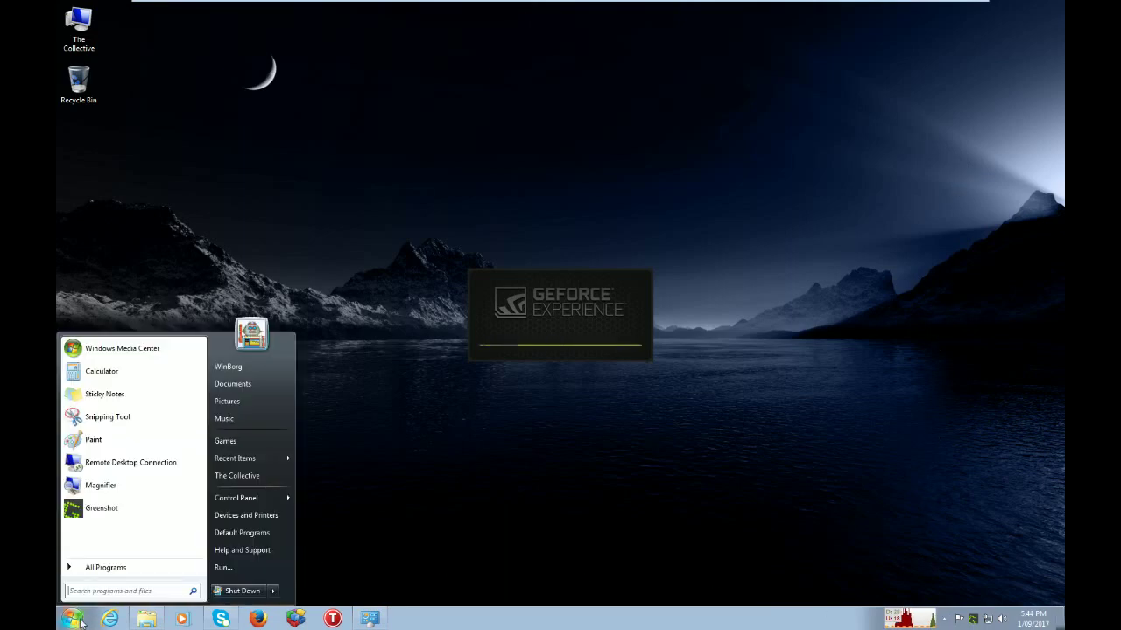
{"action": "type", "text": "perf"}
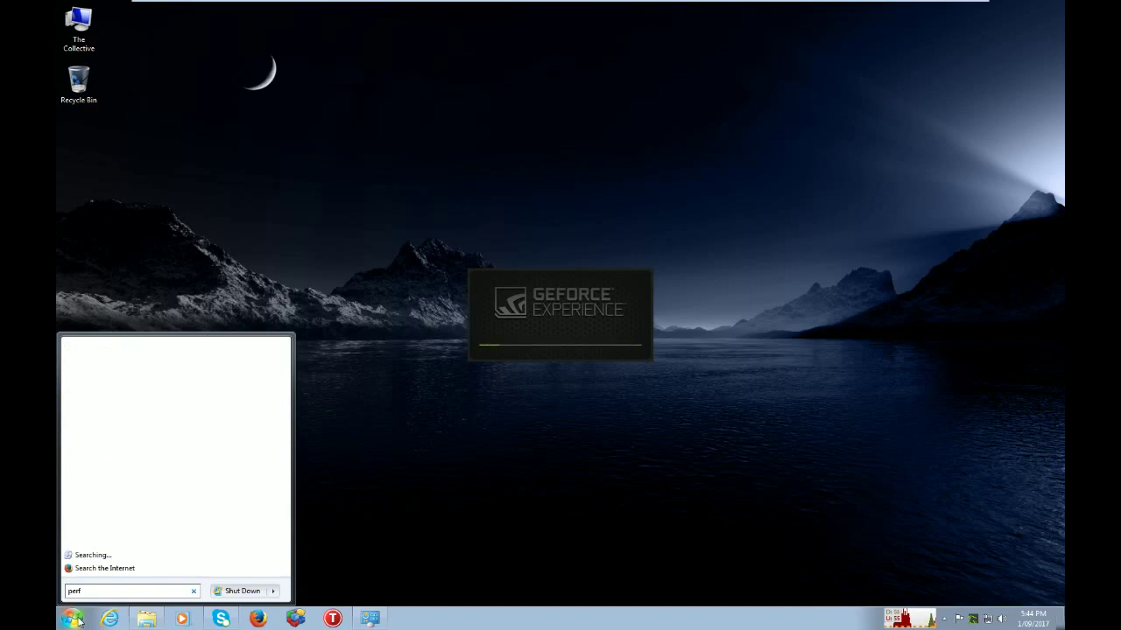
{"action": "key", "text": "Down"}
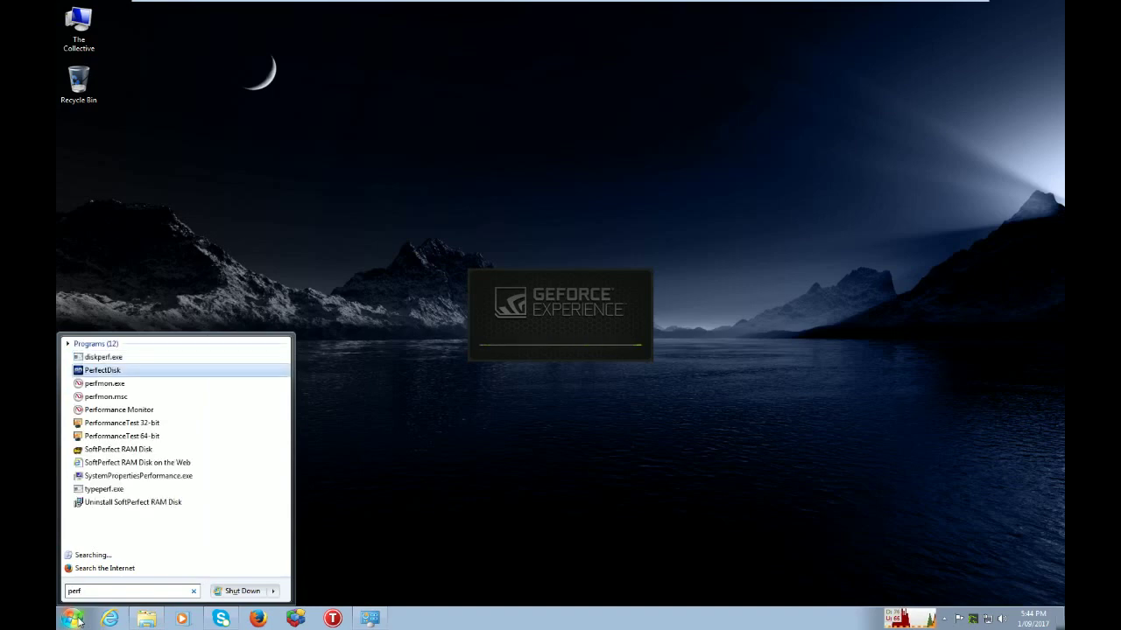
{"action": "key", "text": "Return"}
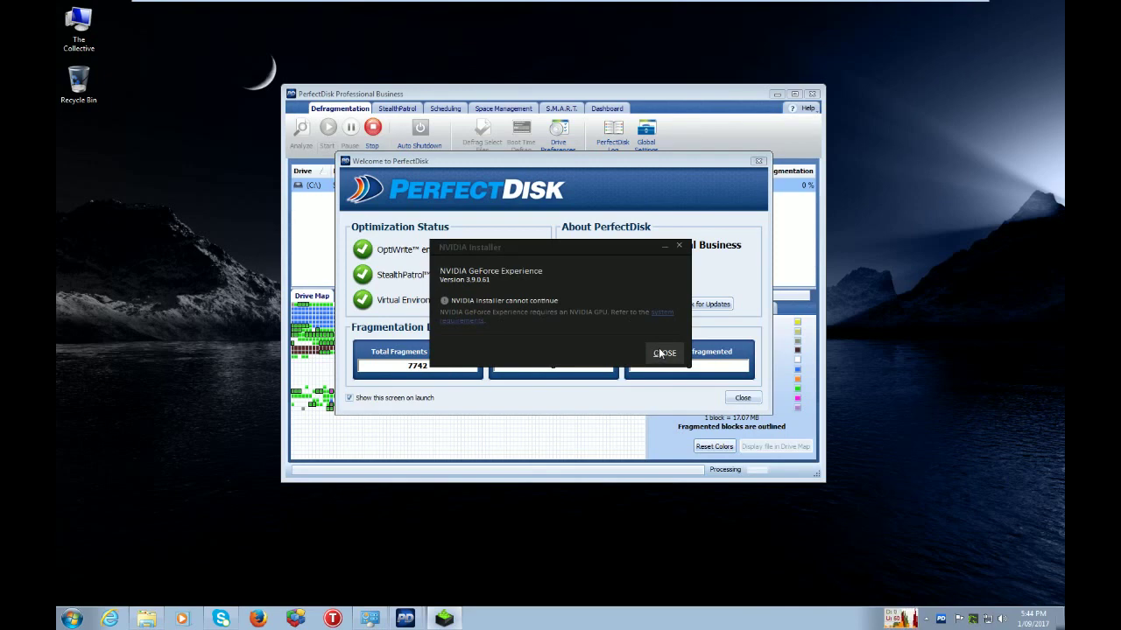
Dismiss the NVIDIA Installer dialog and the PerfectDisk welcome screen, and minimize the PerfectDisk window
{"action": "left_click", "coordinate": [663, 354]}
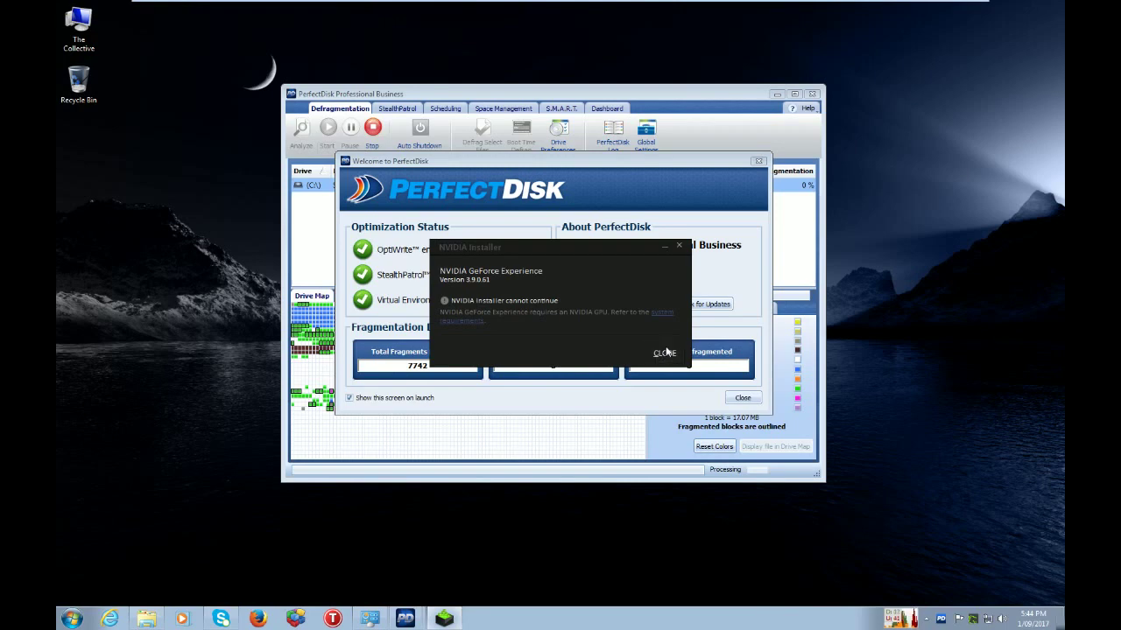
{"action": "left_click", "coordinate": [665, 354]}
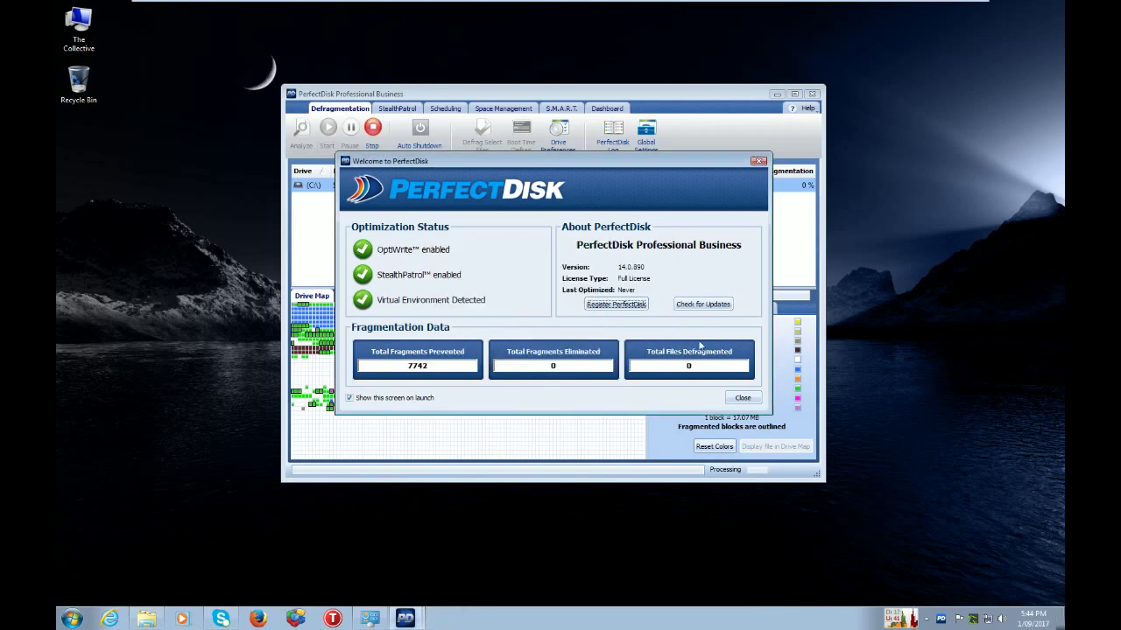
{"action": "left_click", "coordinate": [742, 399]}
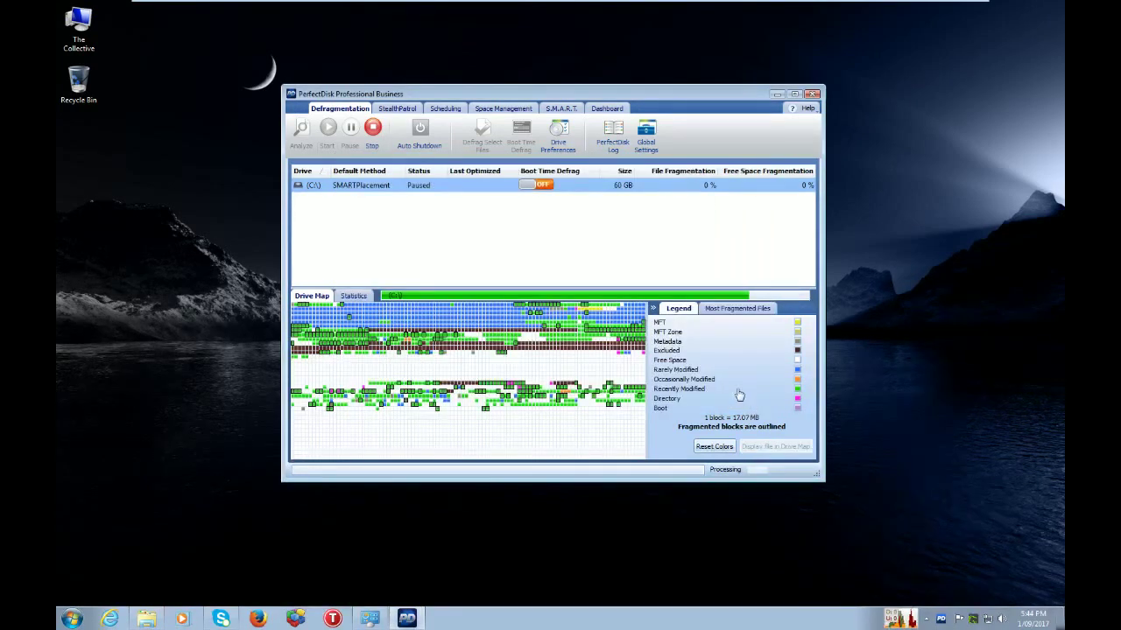
{"action": "left_click", "coordinate": [777, 94]}
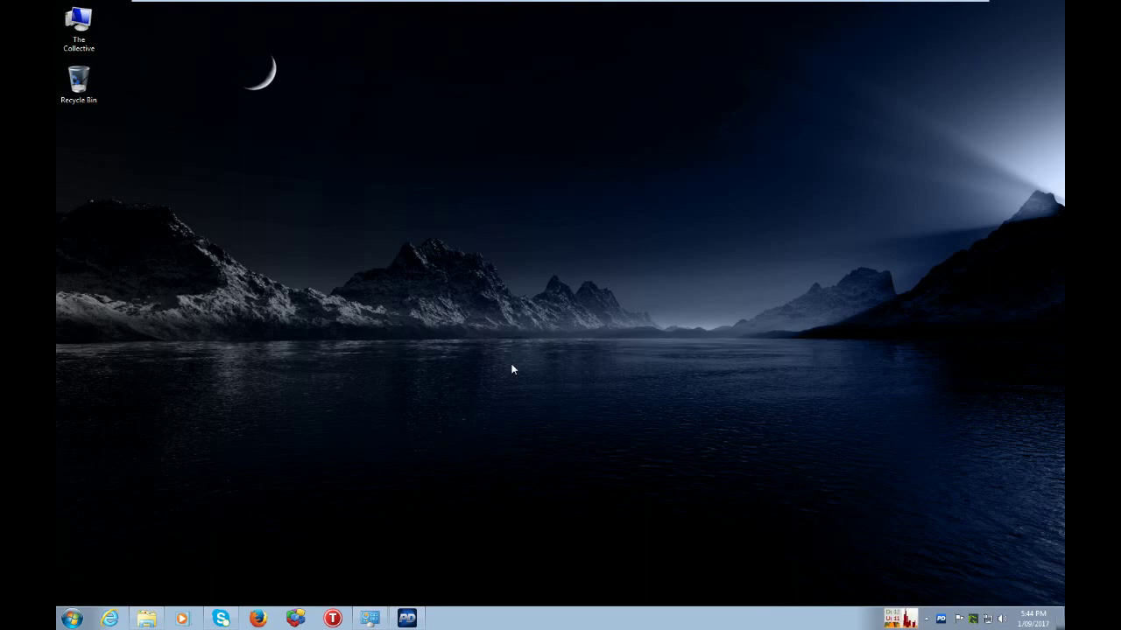
{"action": "key", "text": "super"}
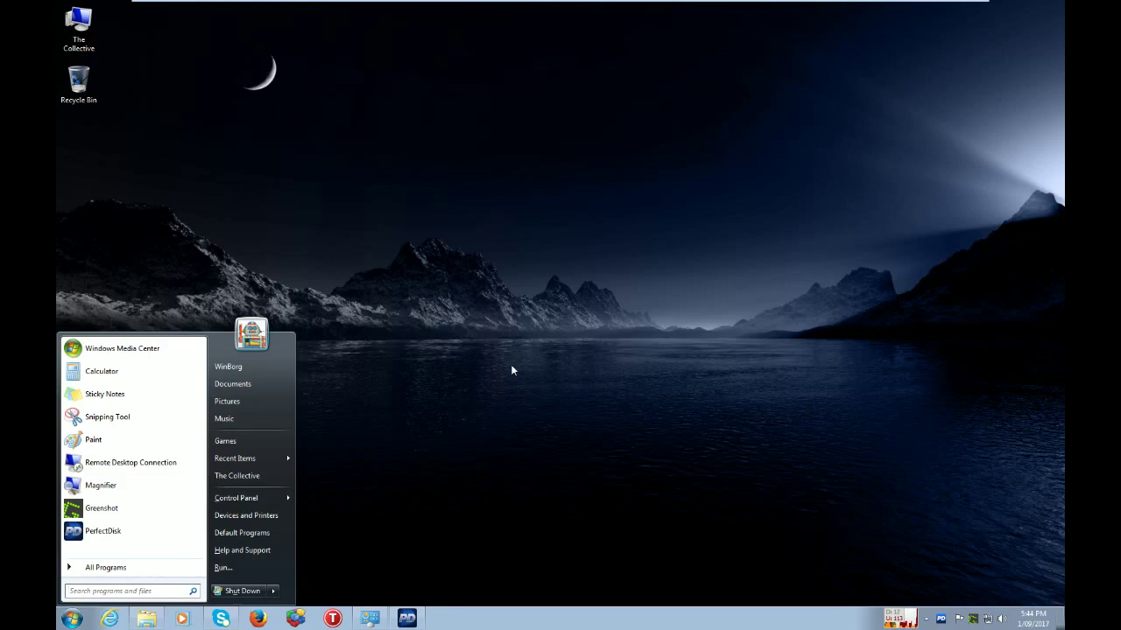
{"action": "left_click", "coordinate": [512, 370]}
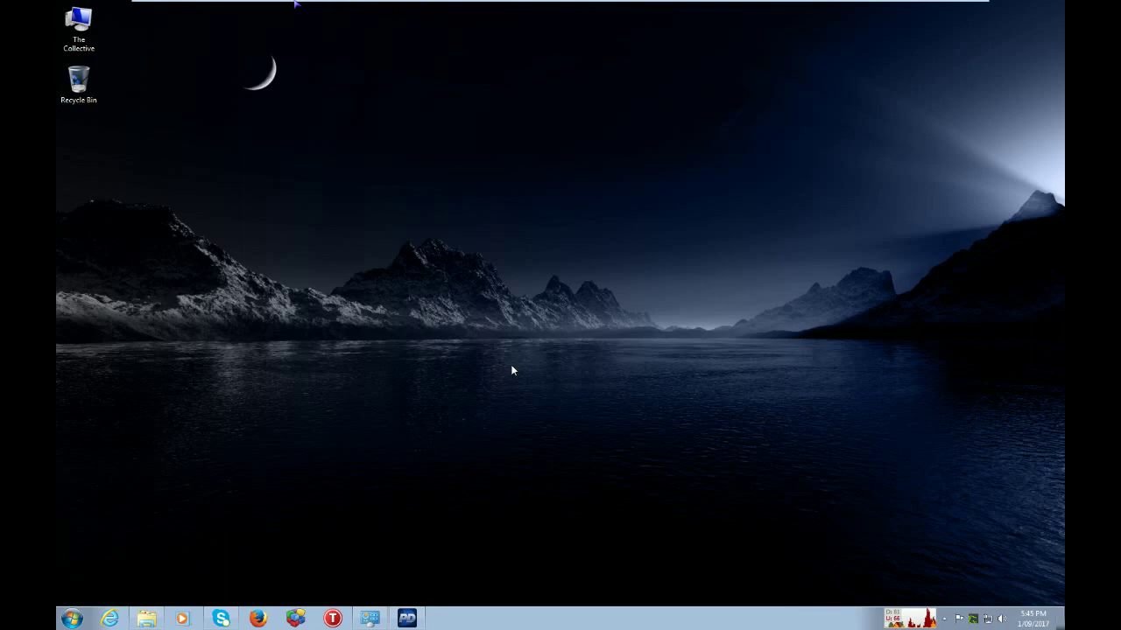
Take the WinBorg 7 Ultimate virtual machine out of full-screen mode to show it in the VMware Workstation window
{"action": "mouse_move", "coordinate": [292, 3]}
{"action": "mouse_move", "coordinate": [341, 5]}
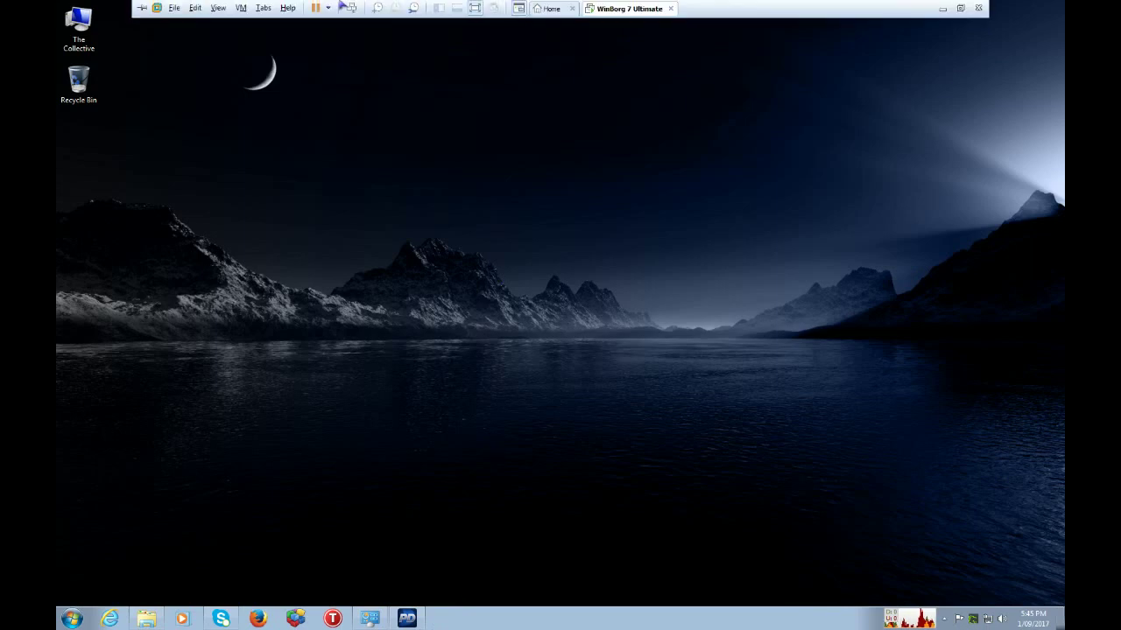
{"action": "left_click", "coordinate": [474, 8]}
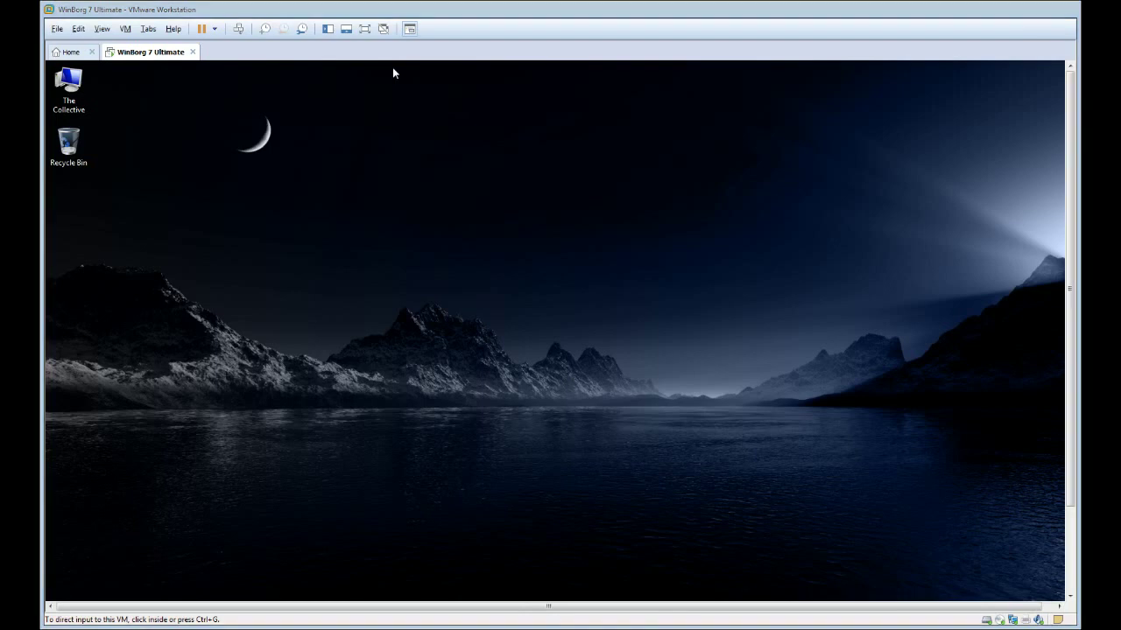